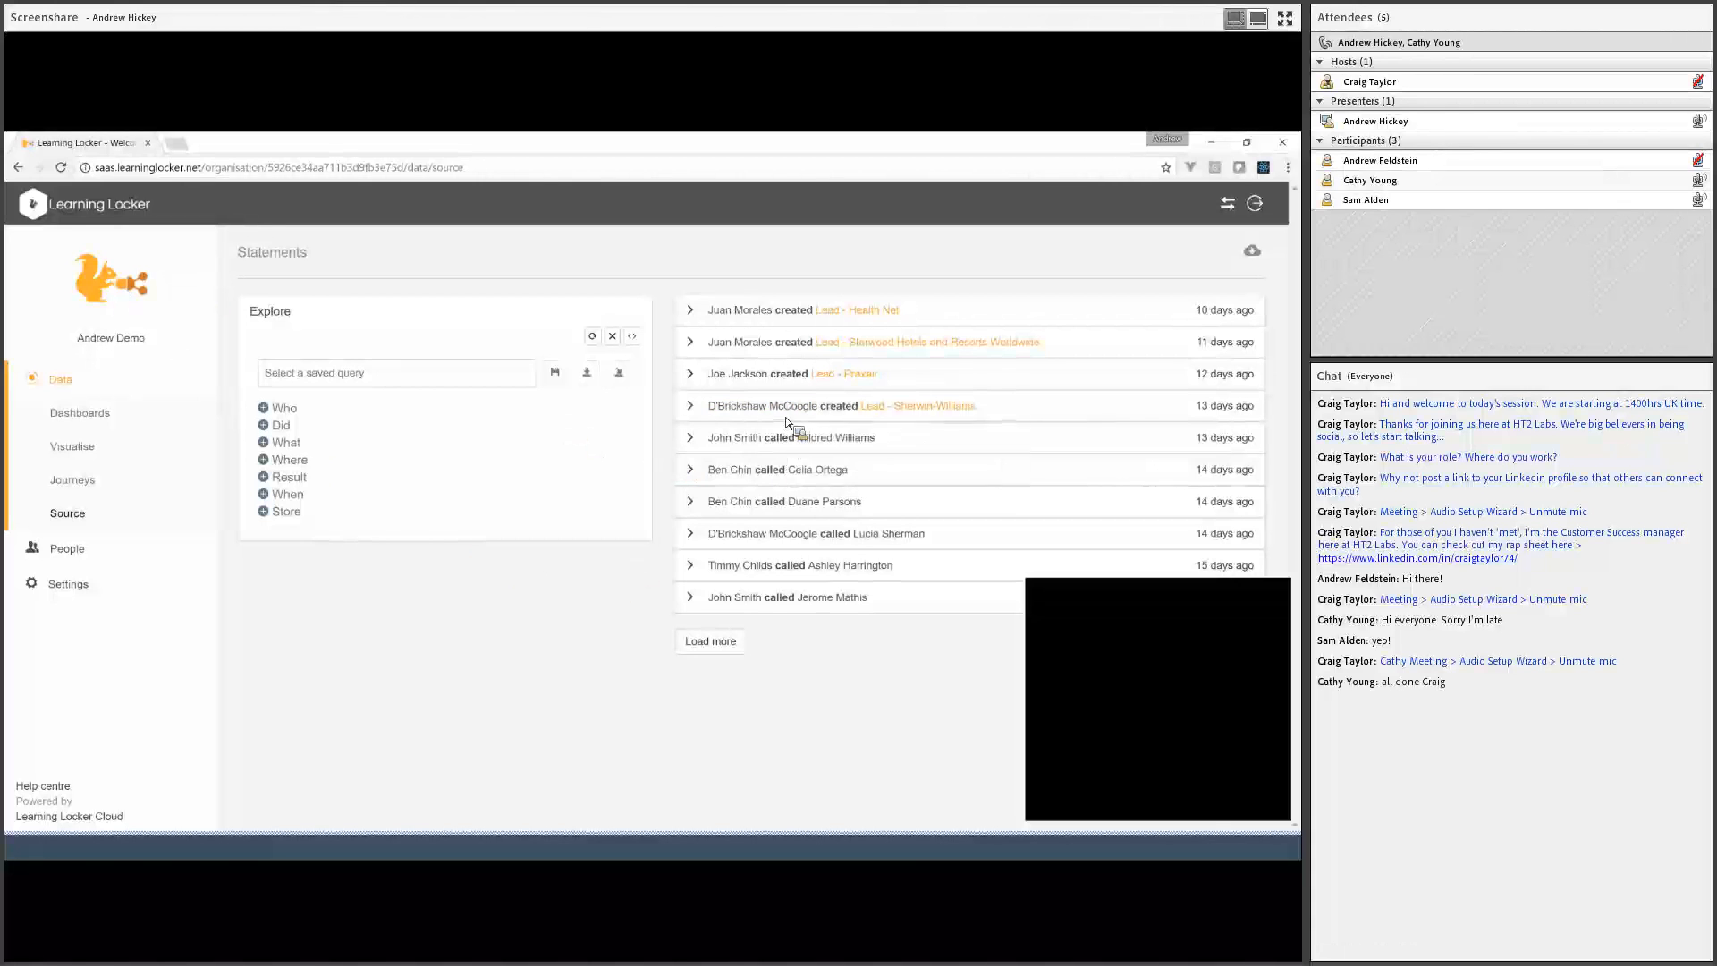
Filter the source statements by the Did verbs Completed, Called and Created, one at a time
{"action": "left_click", "coordinate": [280, 424]}
{"action": "left_click", "coordinate": [345, 511]}
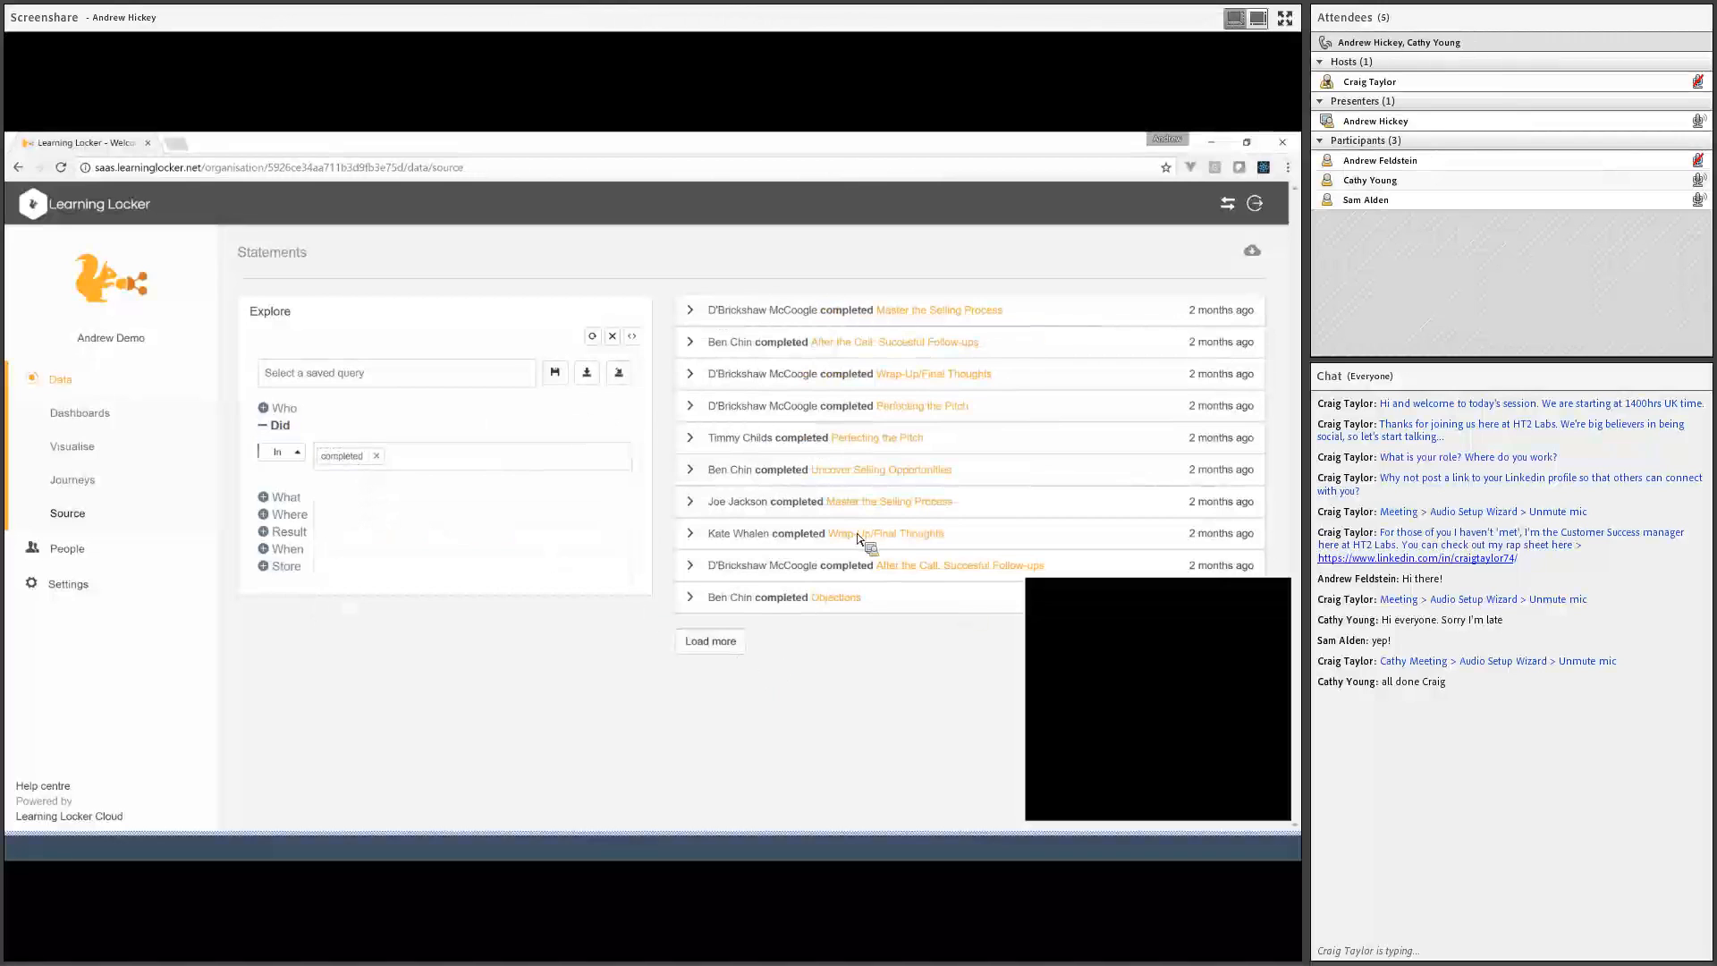
{"action": "key", "text": "BackSpace"}
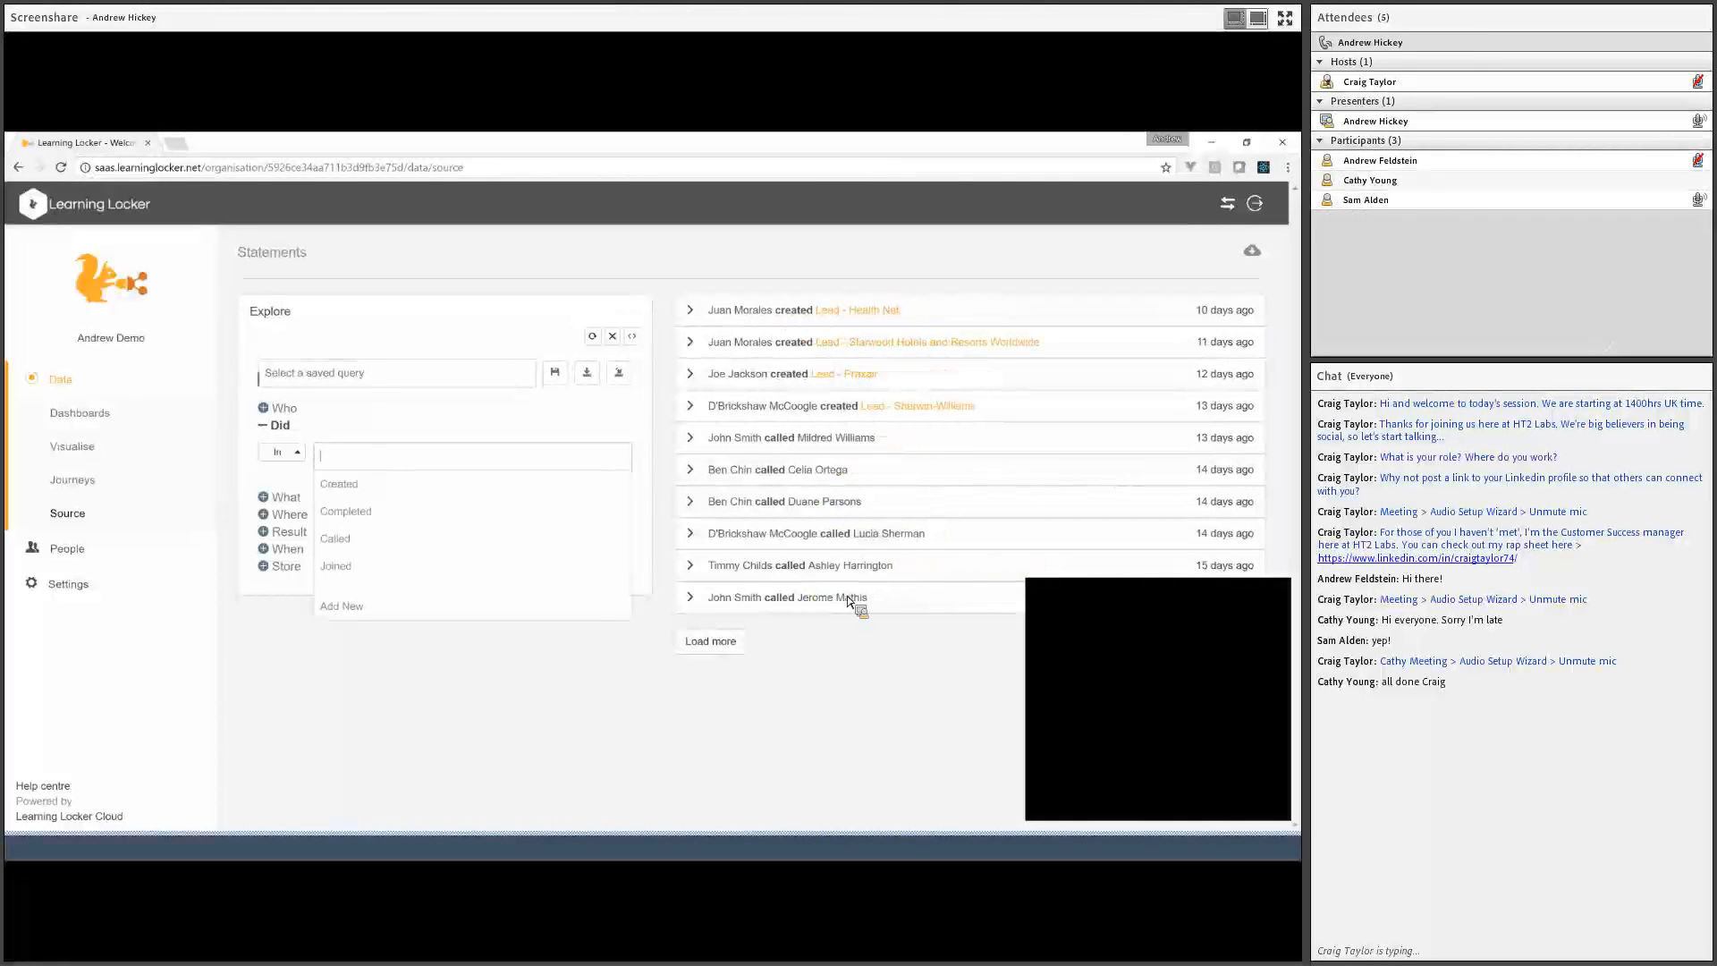
{"action": "left_click", "coordinate": [336, 539]}
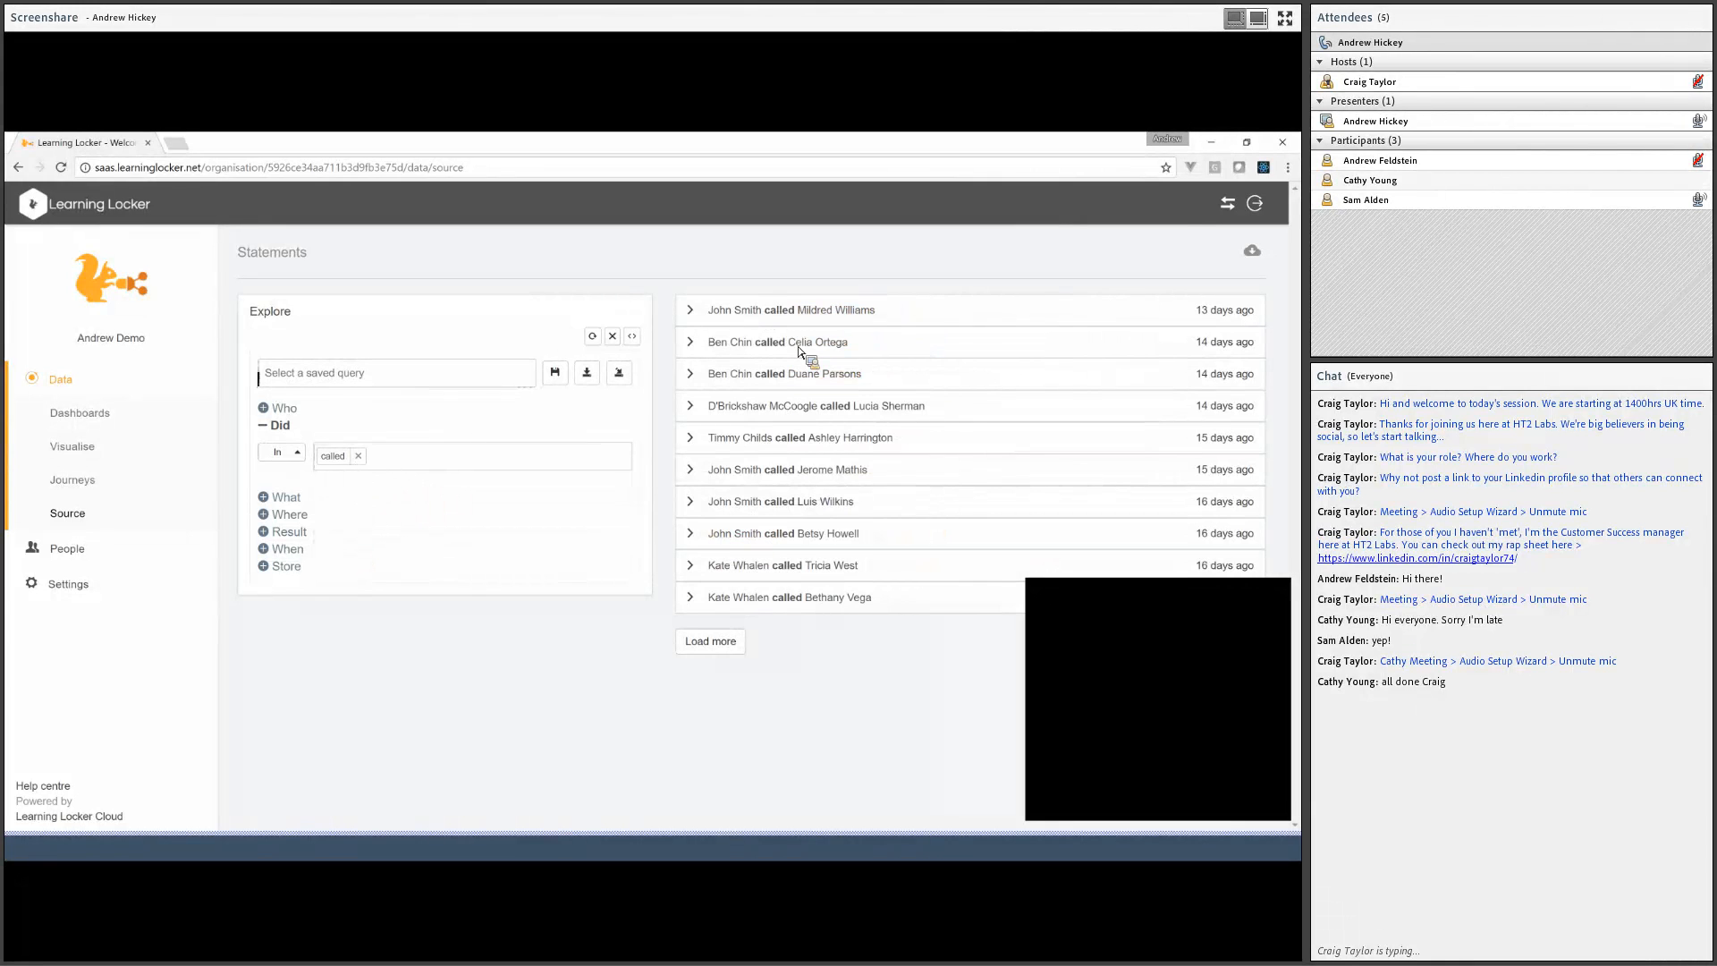
{"action": "key", "text": "BackSpace"}
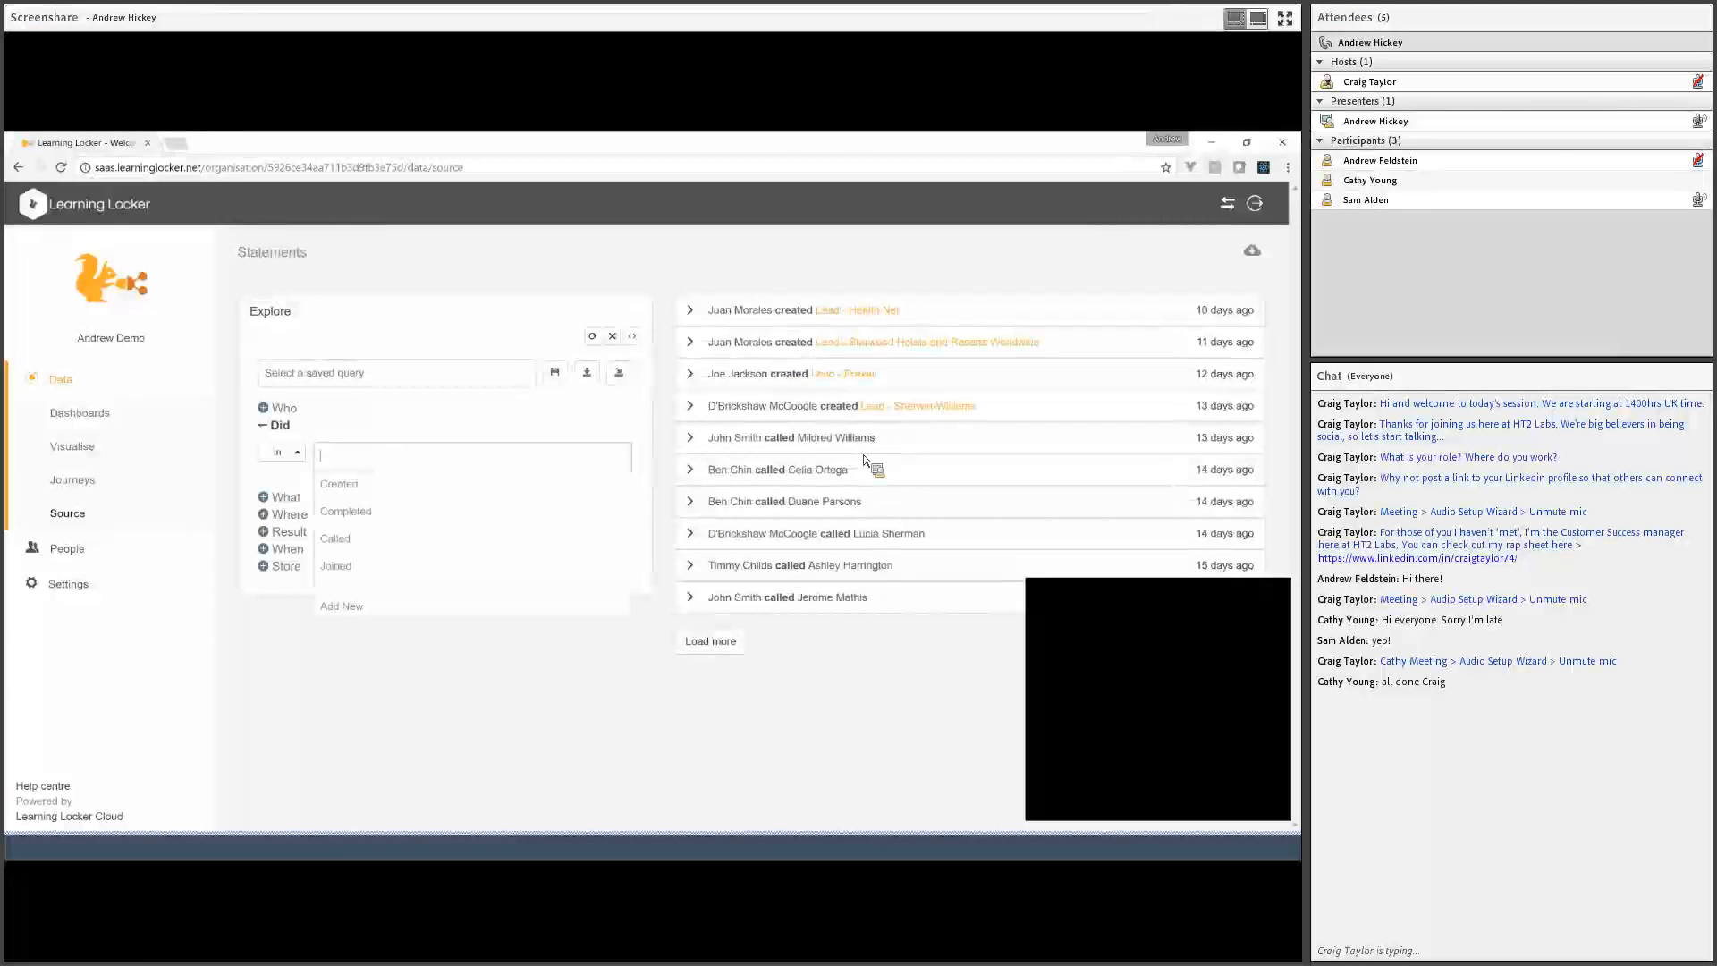
{"action": "left_click", "coordinate": [353, 484]}
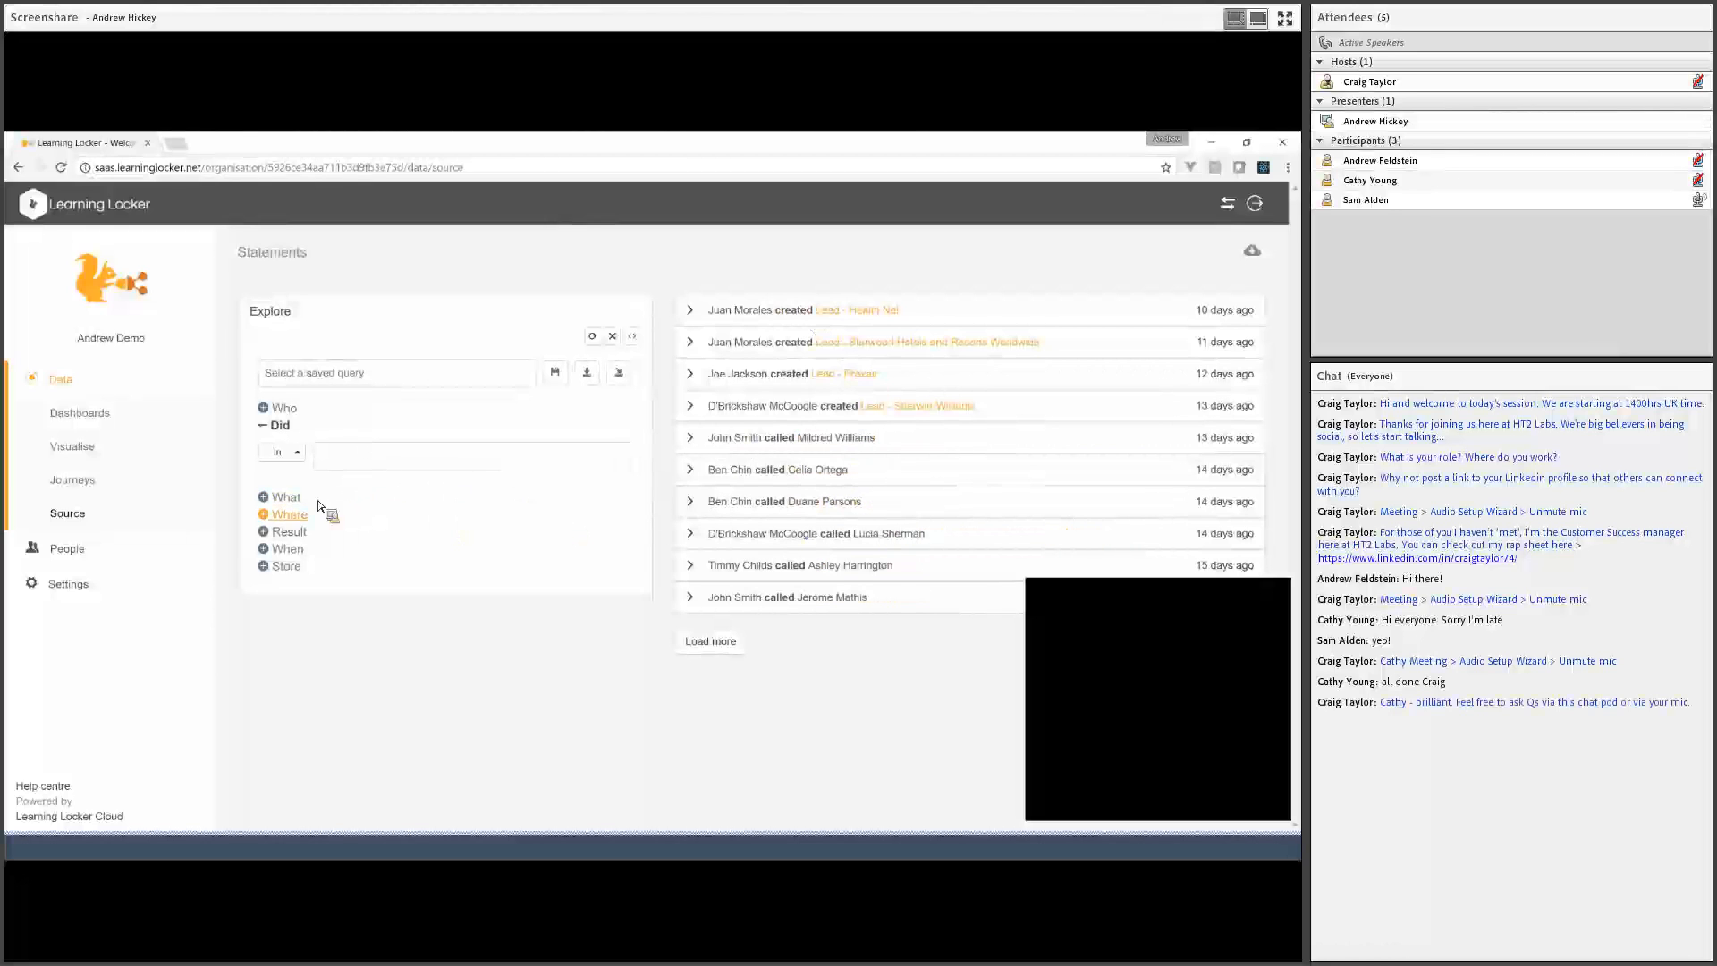
Filter the statements by the context activity grouping Sherwin-Williams under Where
{"action": "left_click", "coordinate": [295, 498]}
{"action": "left_click", "coordinate": [287, 497]}
{"action": "left_click", "coordinate": [288, 514]}
{"action": "left_click", "coordinate": [297, 538]}
{"action": "left_click", "coordinate": [302, 560]}
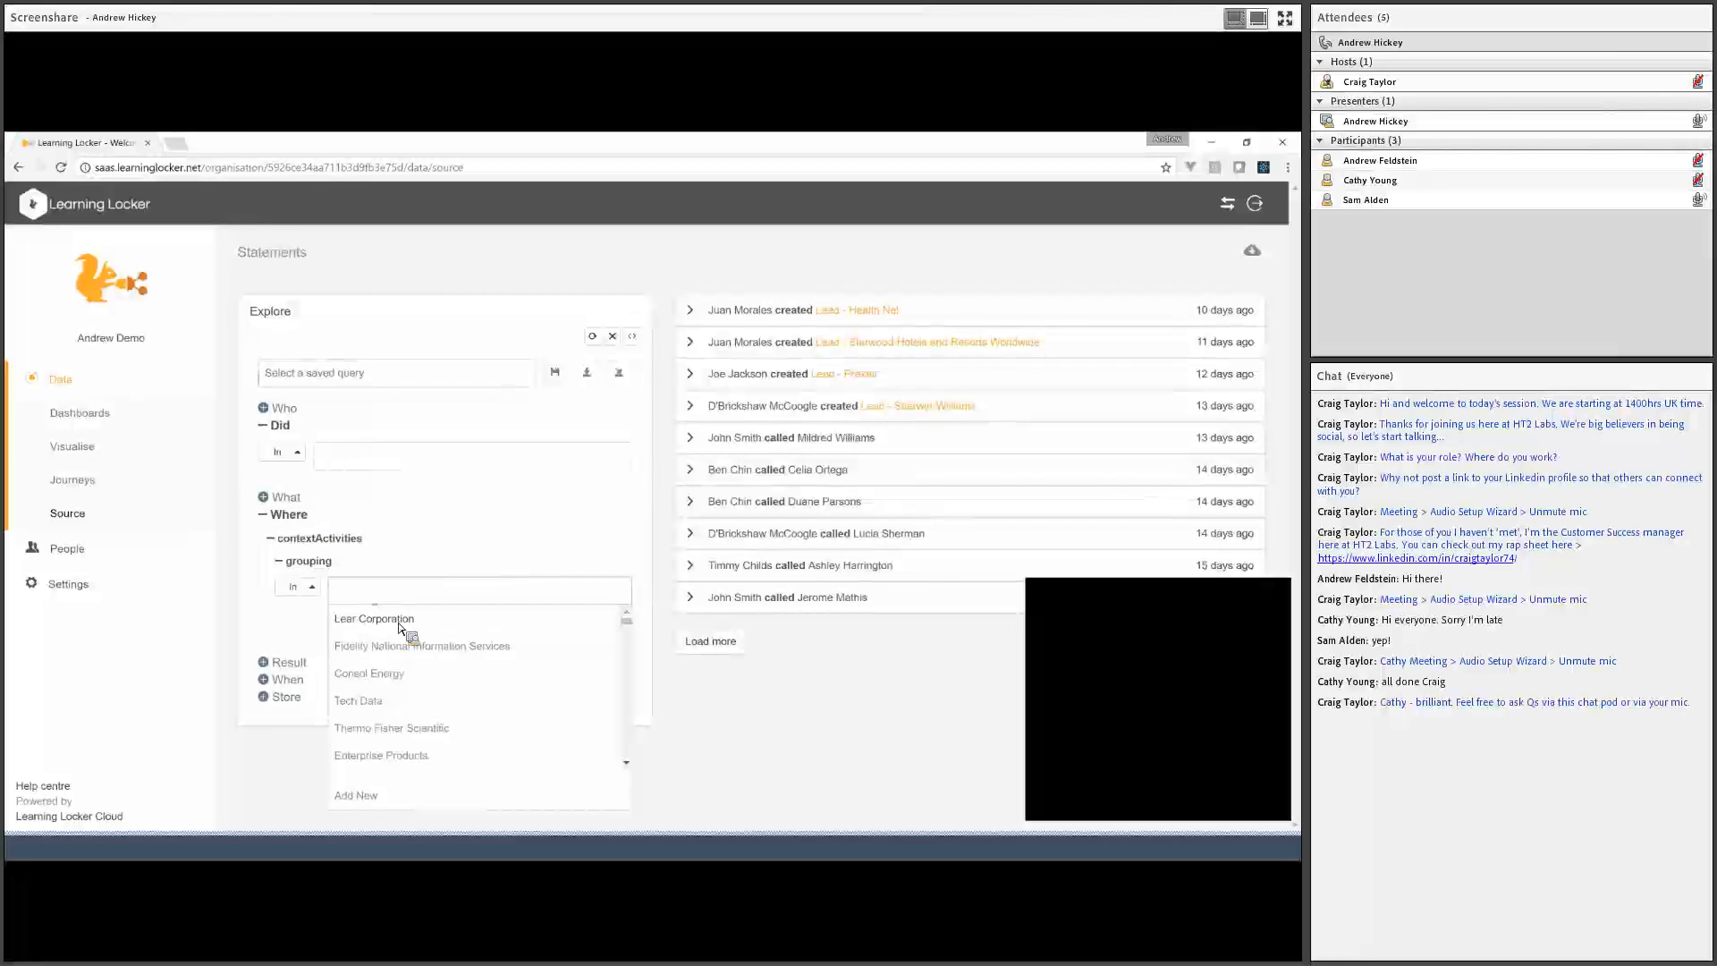
{"action": "type", "text": "sher"}
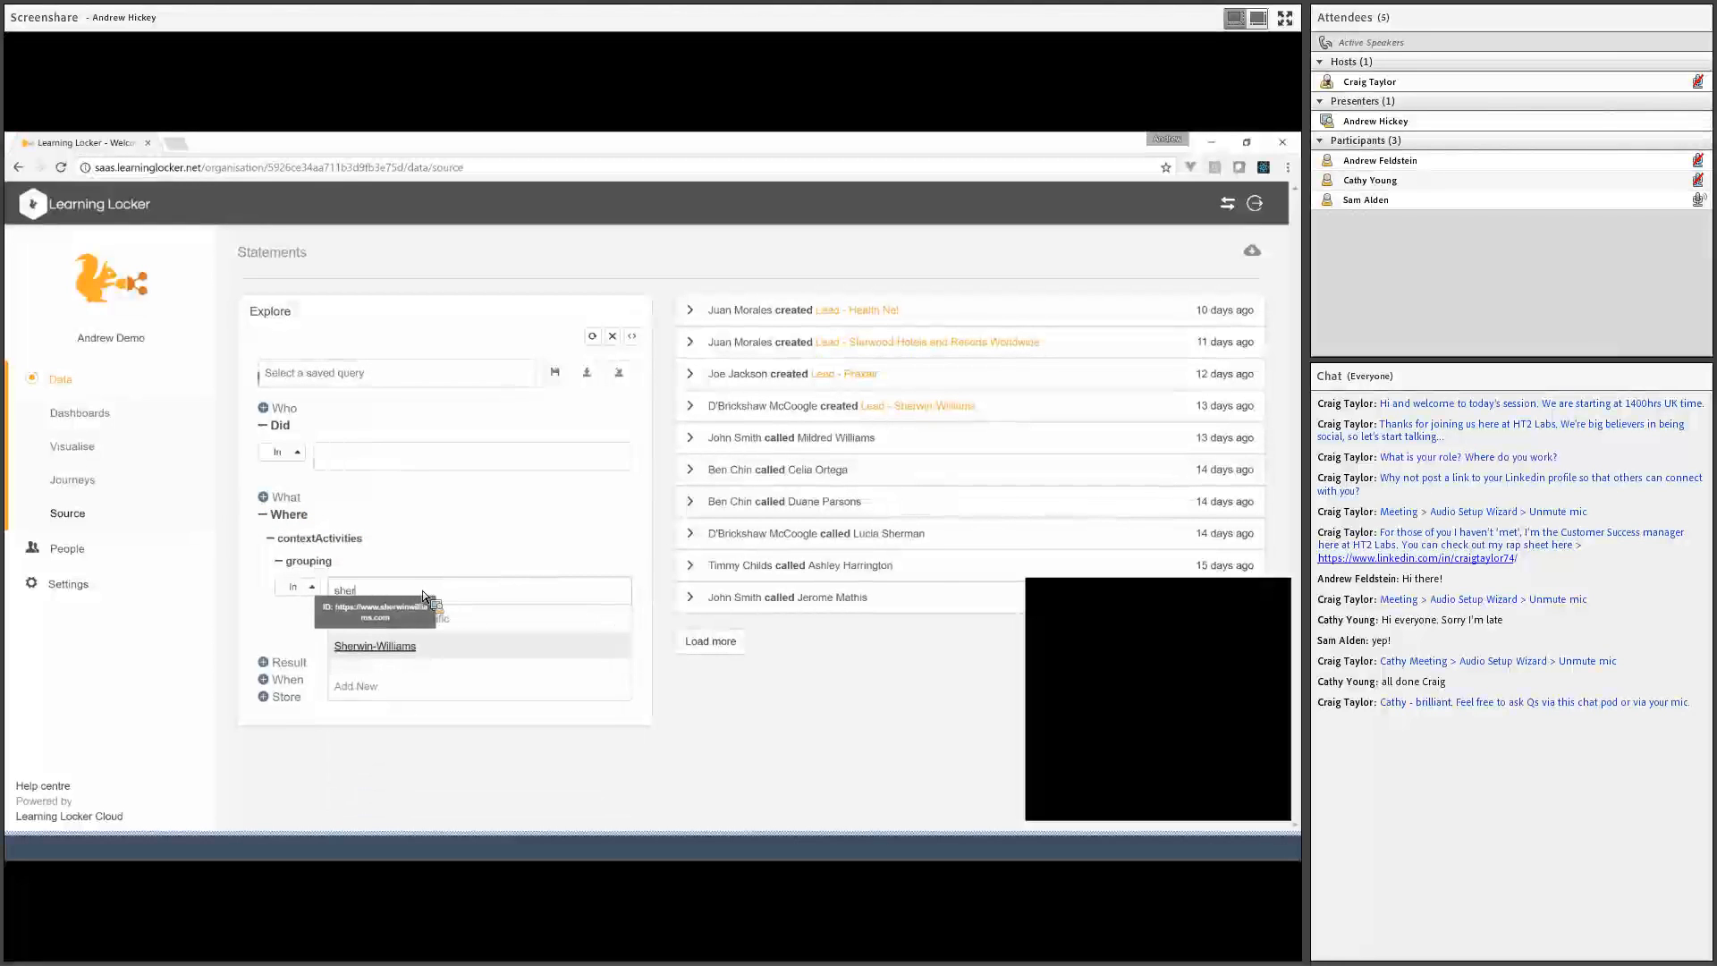
{"action": "left_click", "coordinate": [407, 647]}
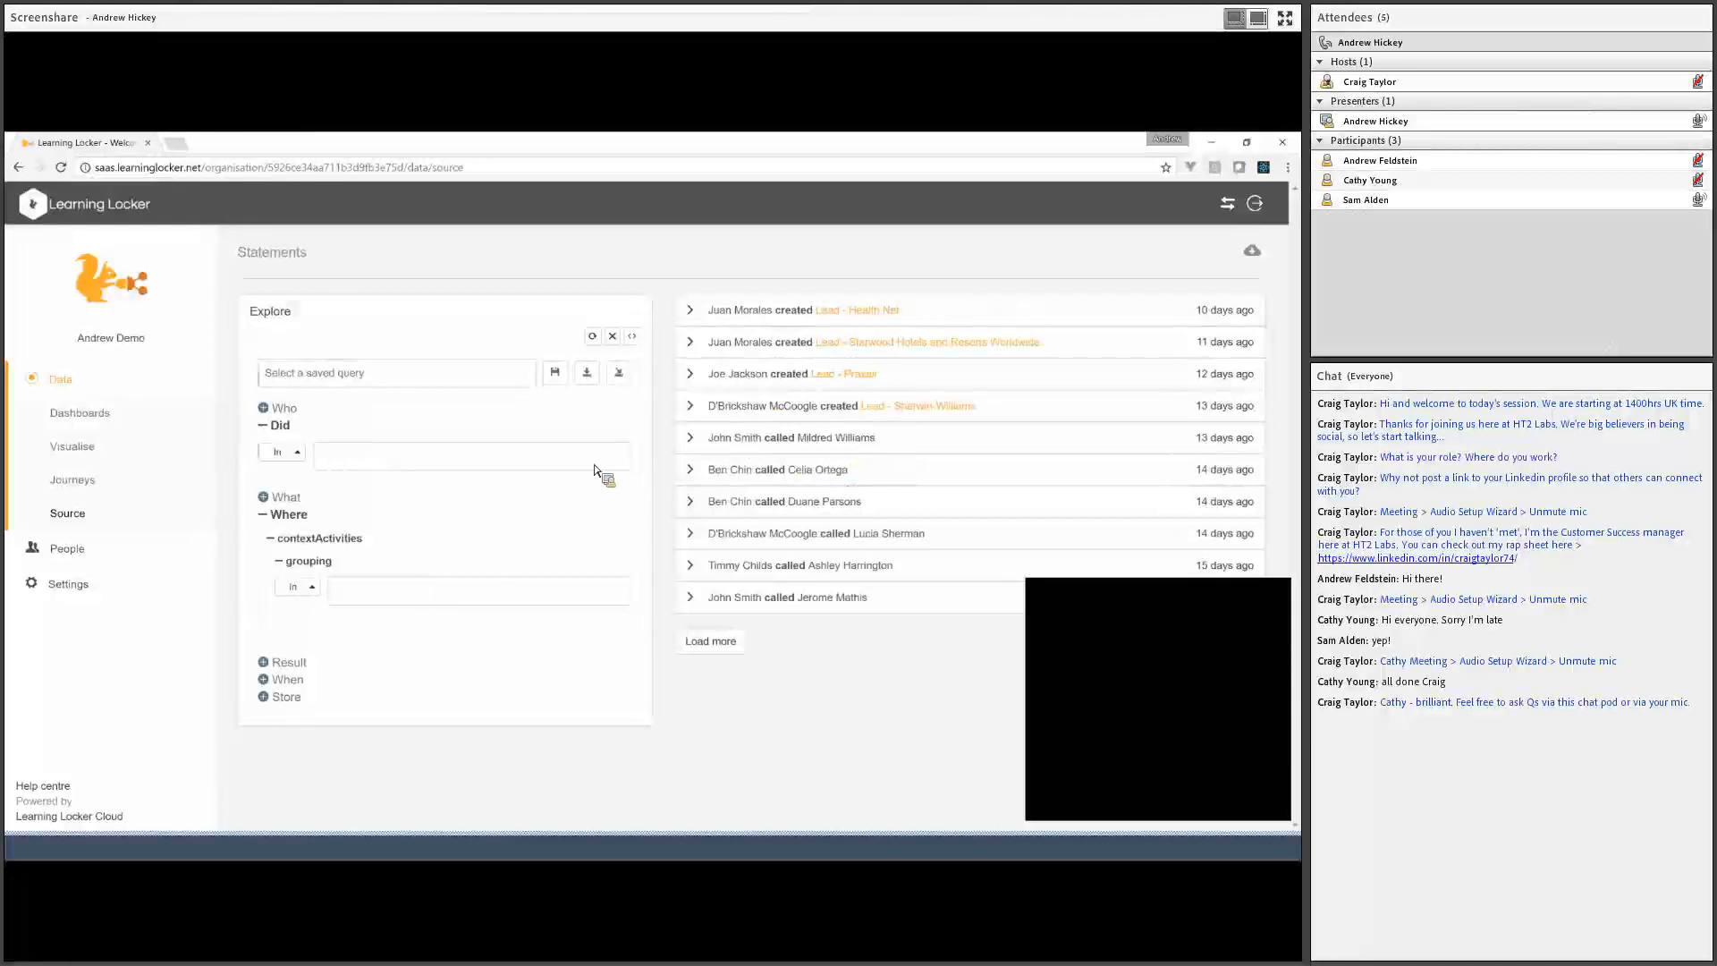
Create a new visualisation of the Bar type in the Visualise section
{"action": "left_click", "coordinate": [188, 438]}
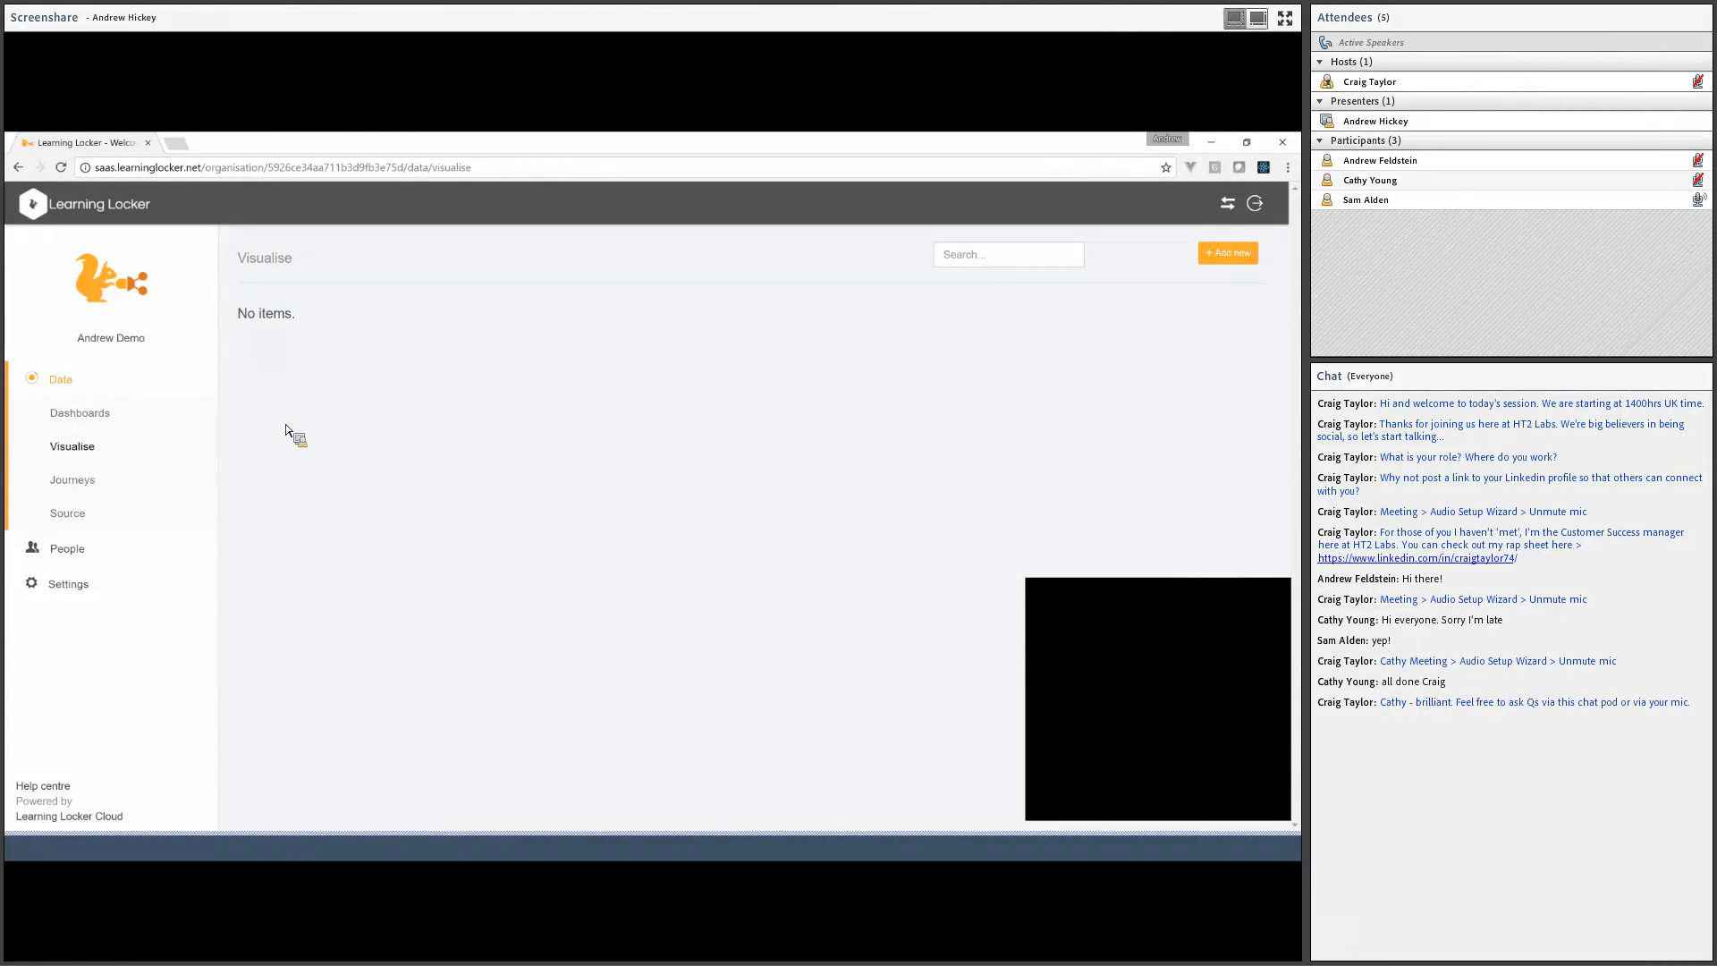
{"action": "left_click", "coordinate": [1226, 255]}
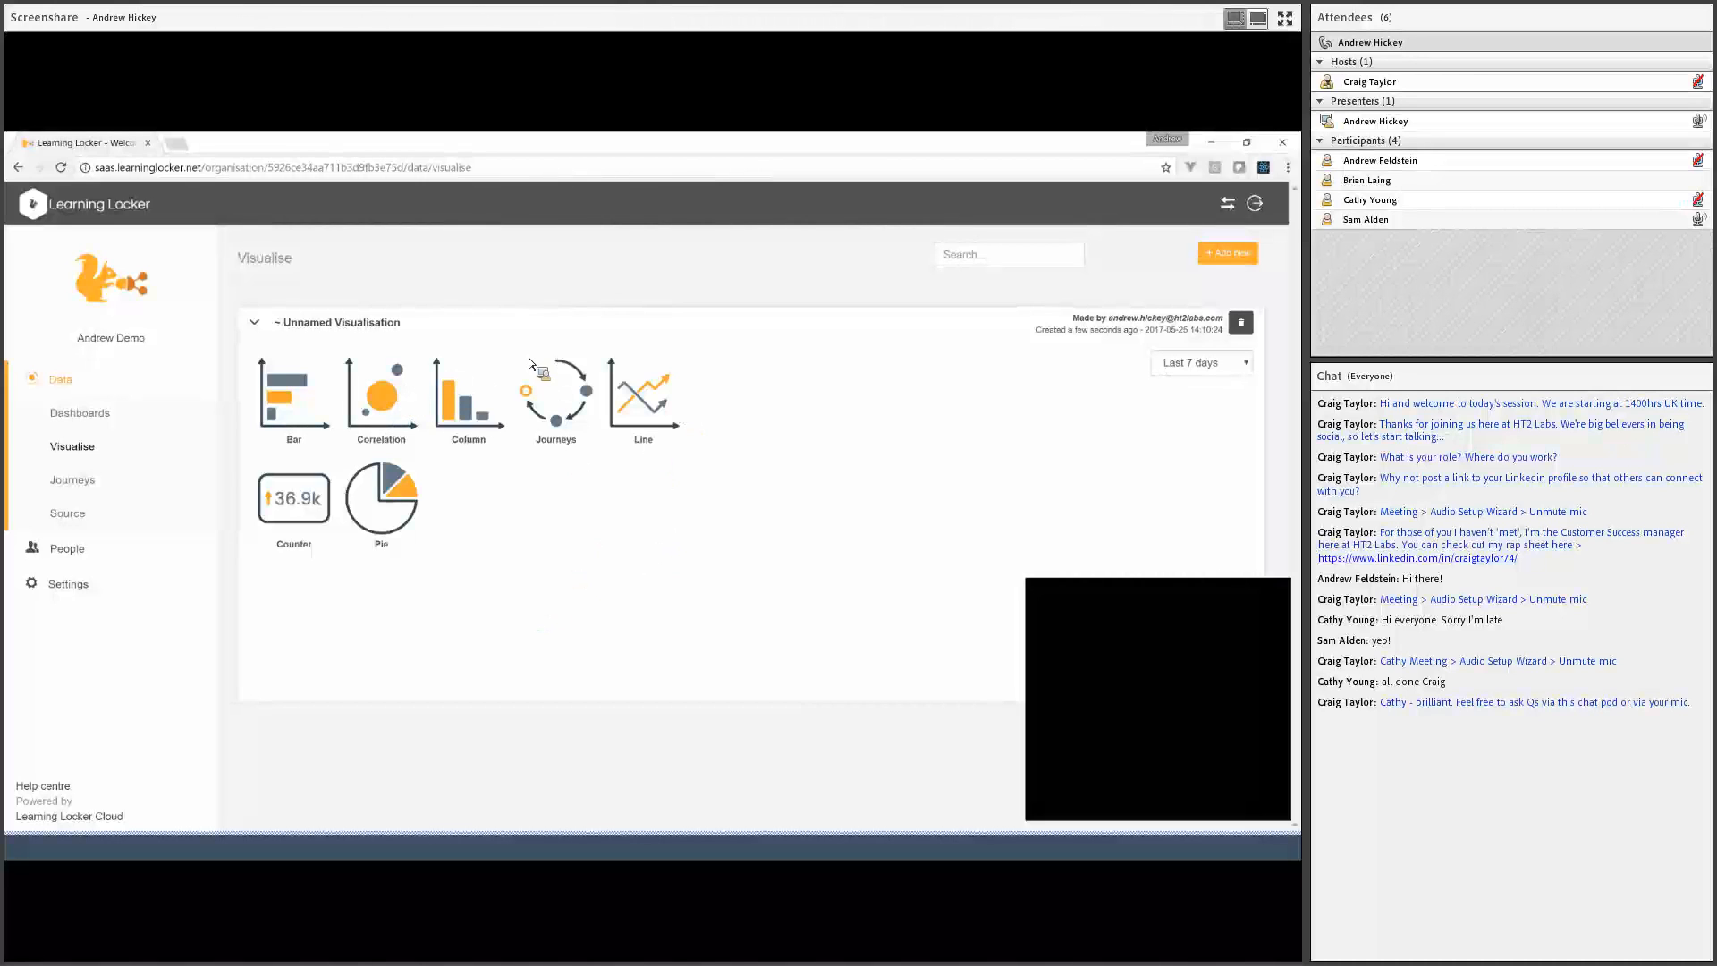
{"action": "left_click", "coordinate": [298, 398]}
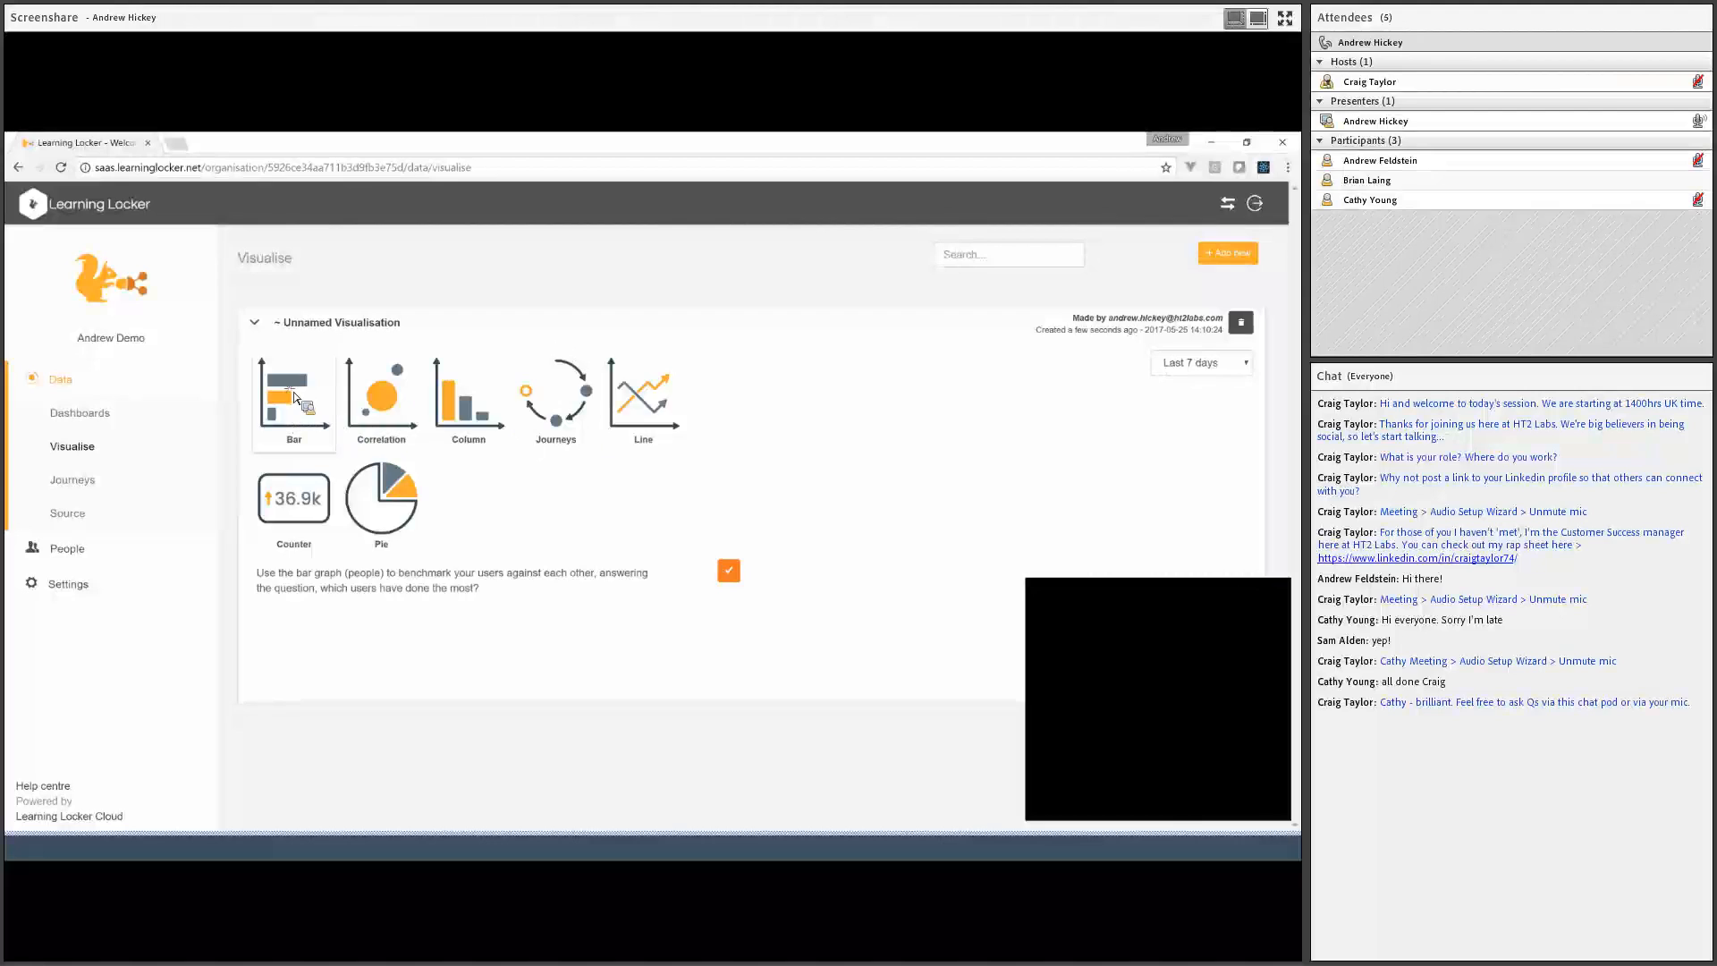
{"action": "left_click", "coordinate": [729, 571]}
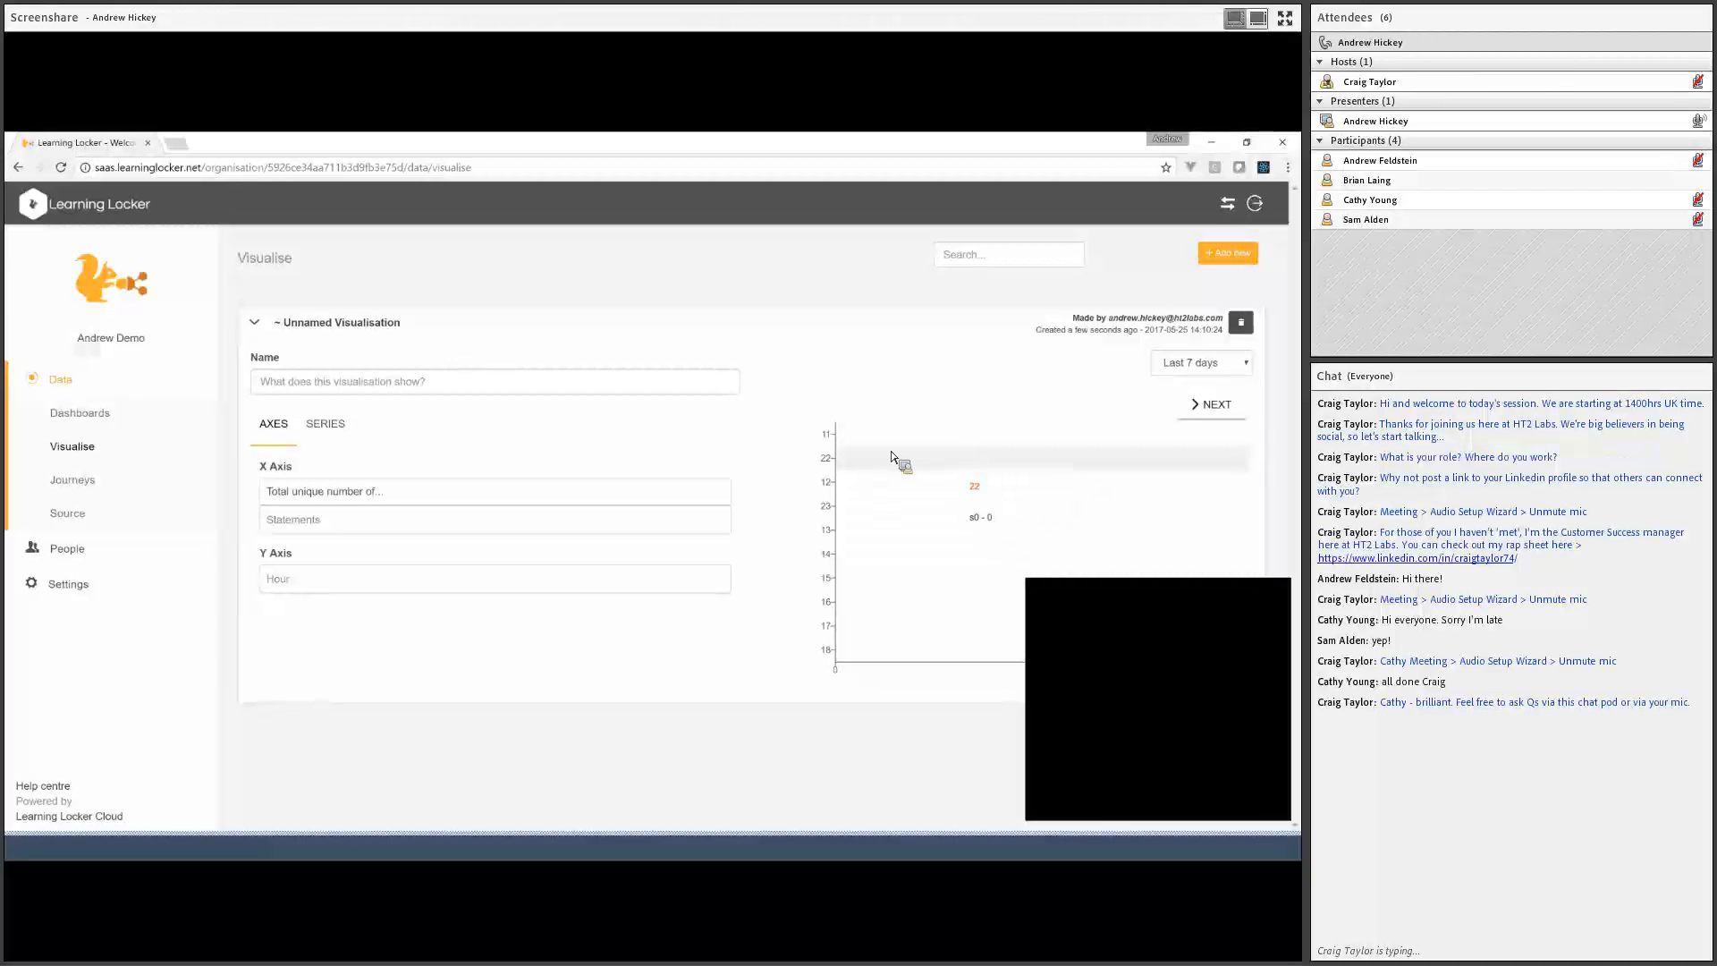
Set the bar visualisation's time range to Last 6 months
{"action": "left_click", "coordinate": [1200, 364]}
{"action": "left_click", "coordinate": [1199, 367]}
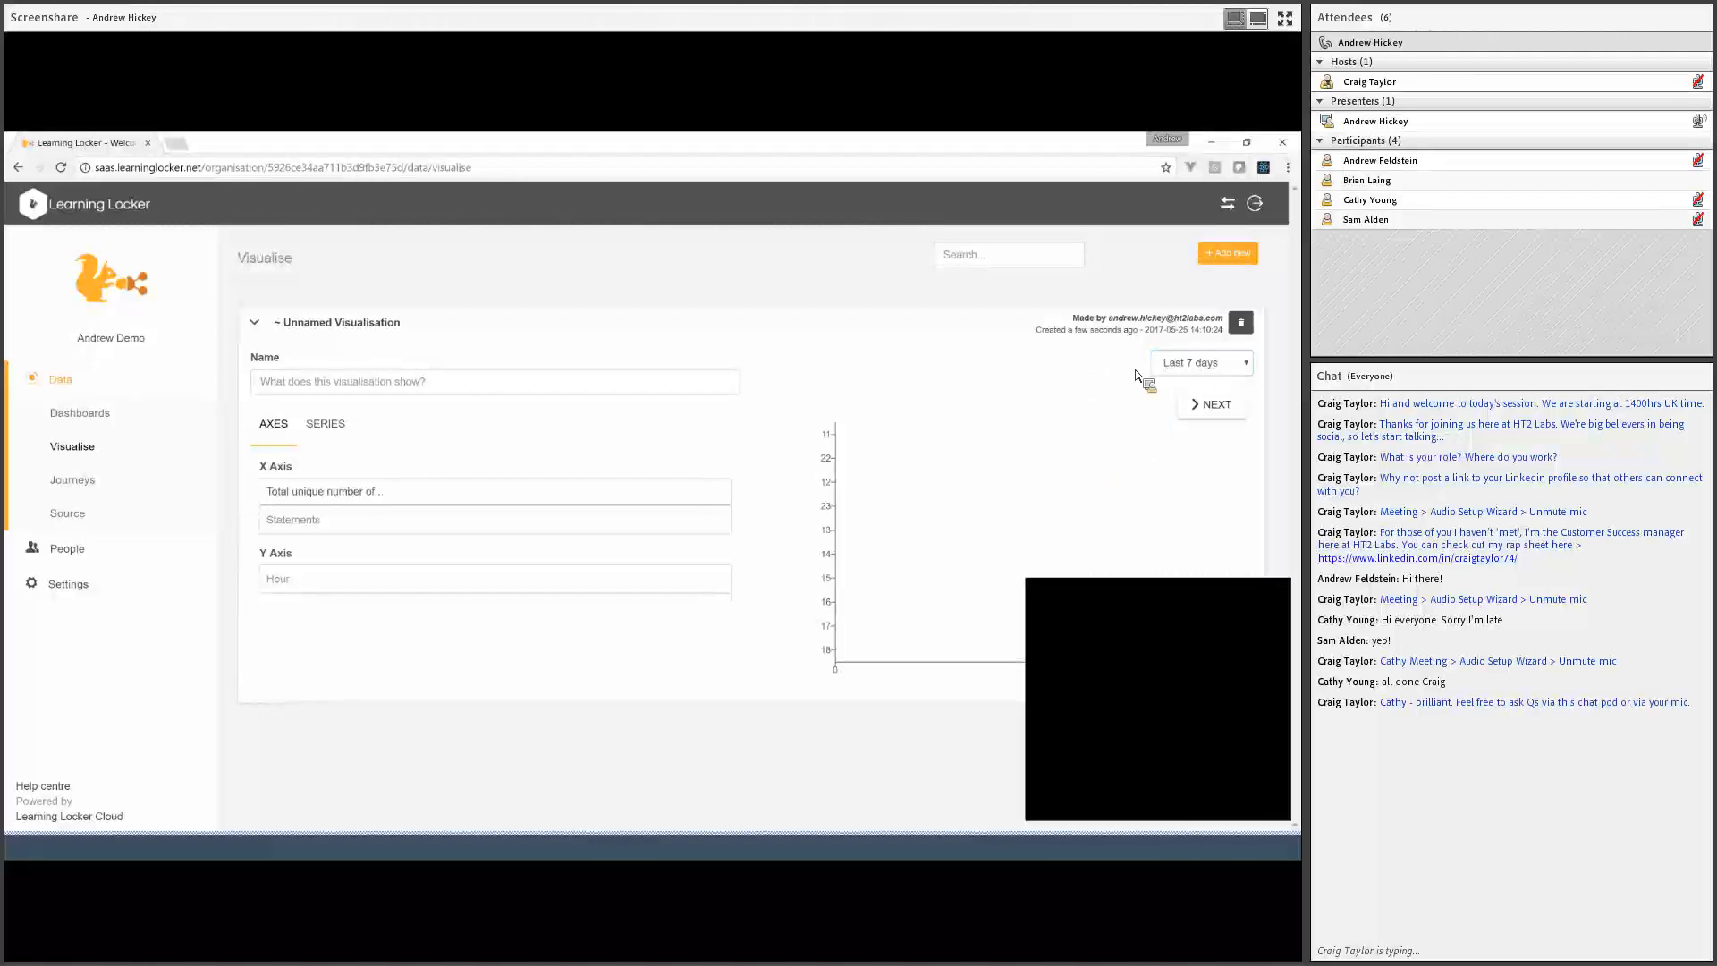
{"action": "left_click", "coordinate": [1195, 364]}
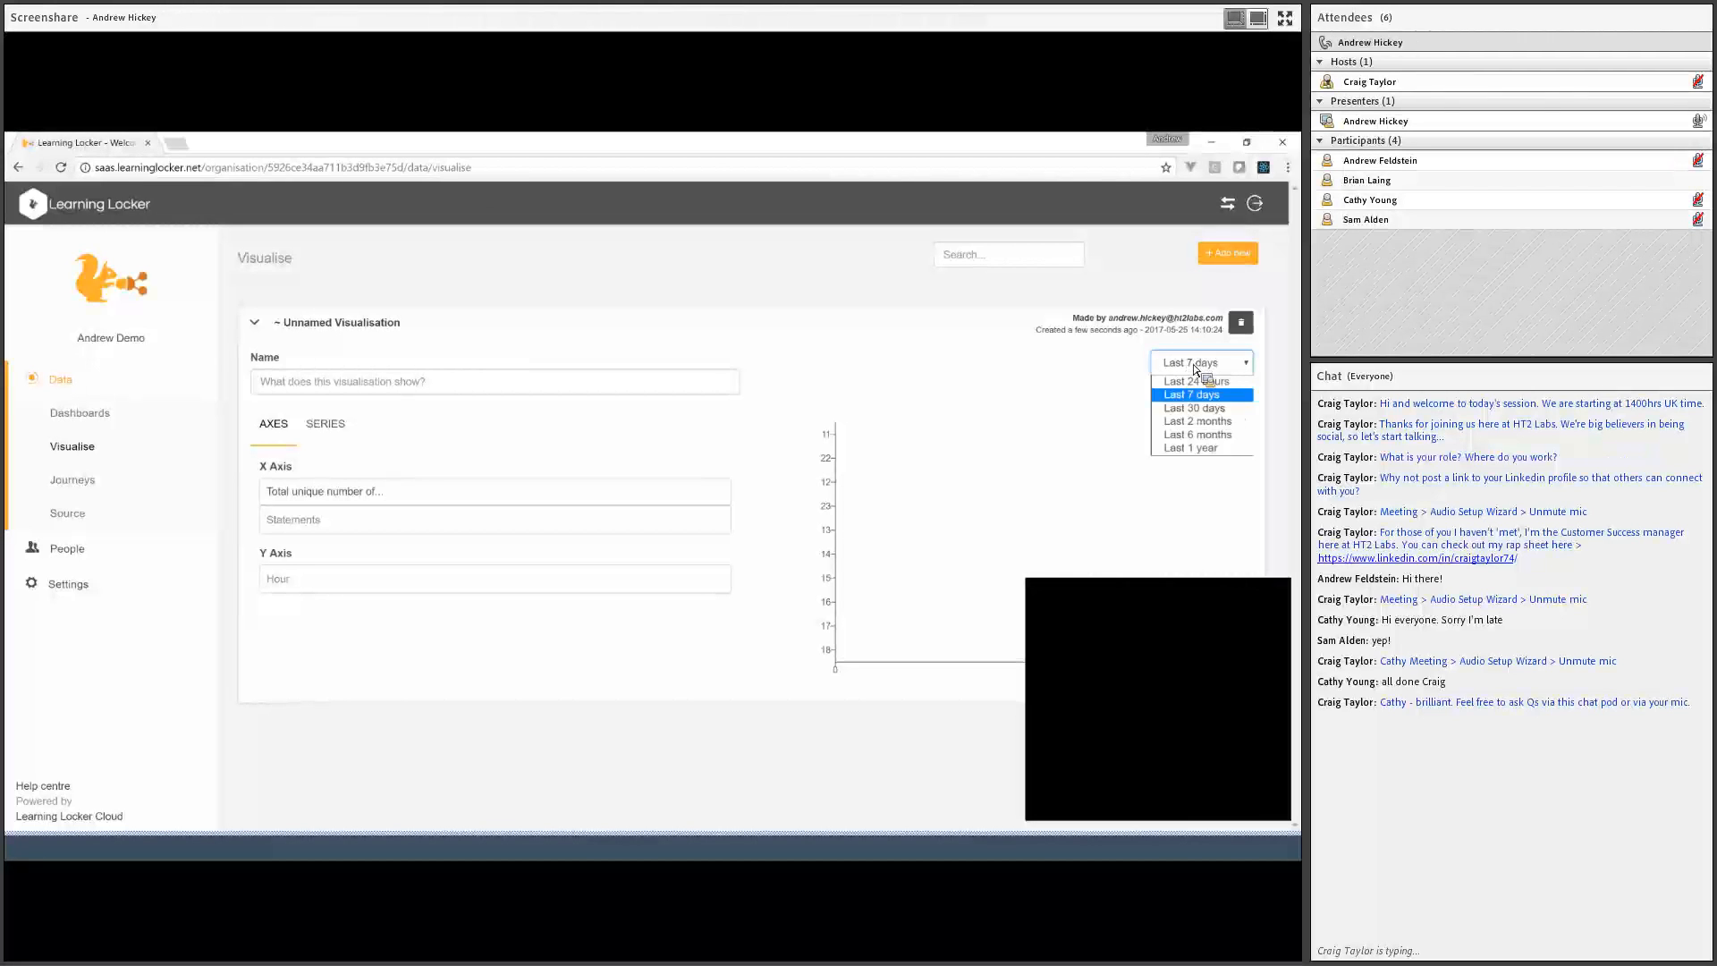
{"action": "left_click", "coordinate": [1214, 437]}
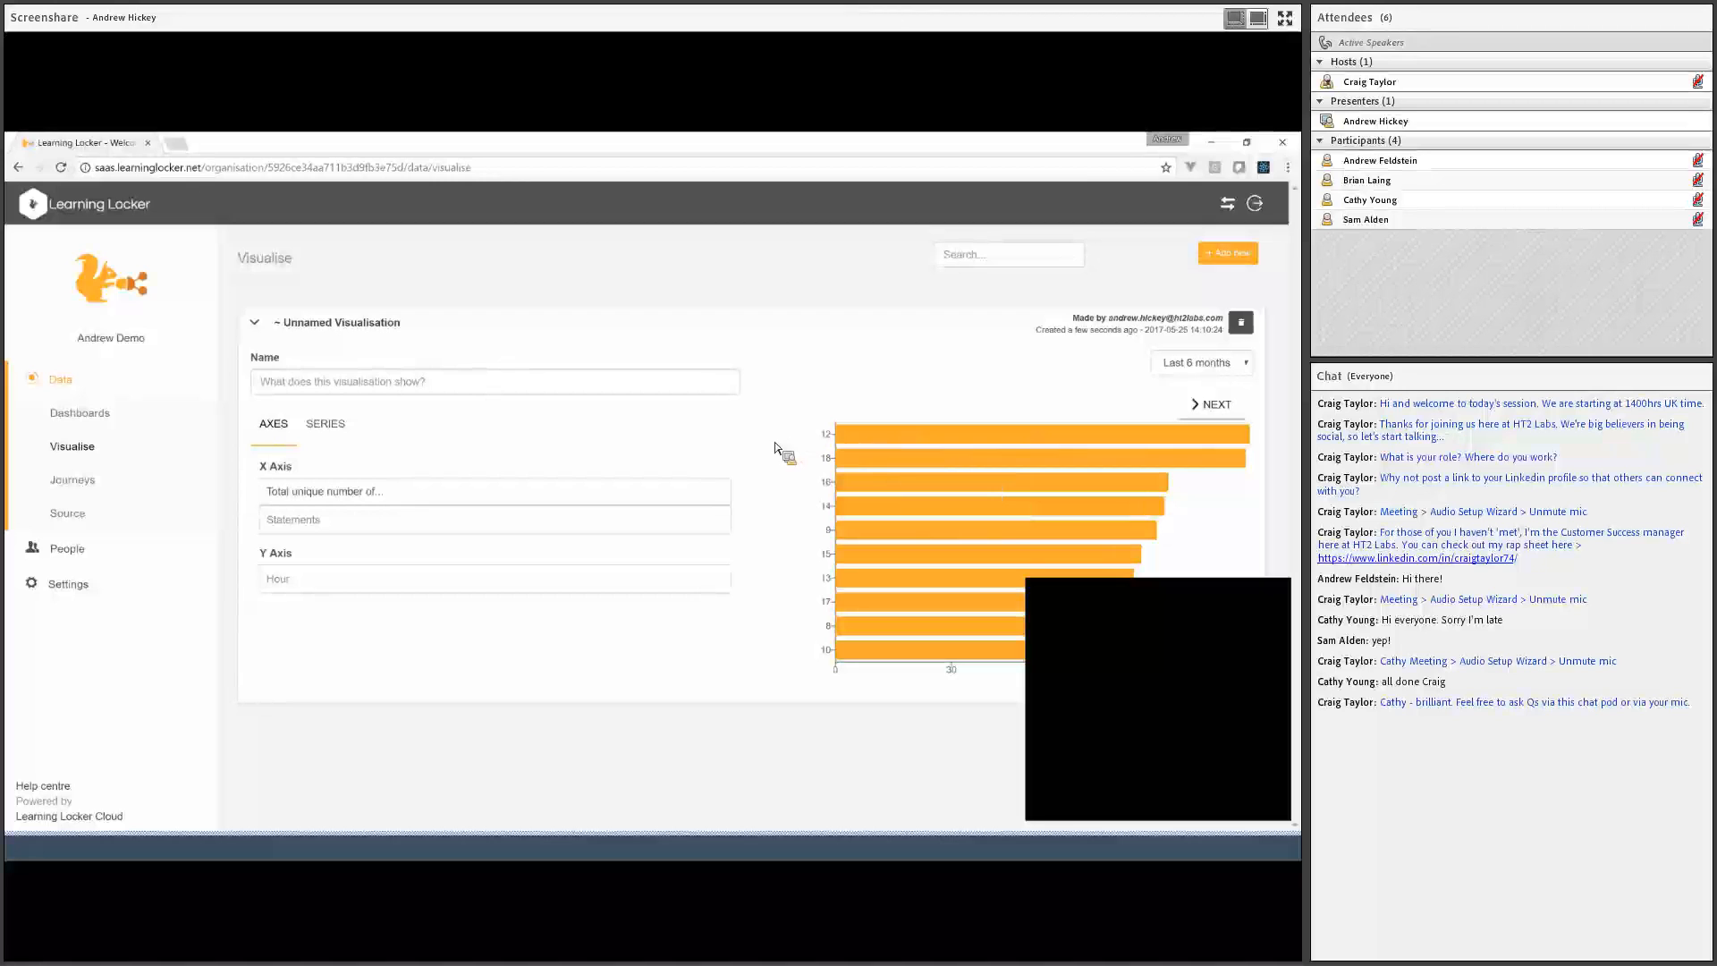
Review the X axis aggregation options and set the bar chart's Y axis to Person
{"action": "left_click", "coordinate": [499, 491]}
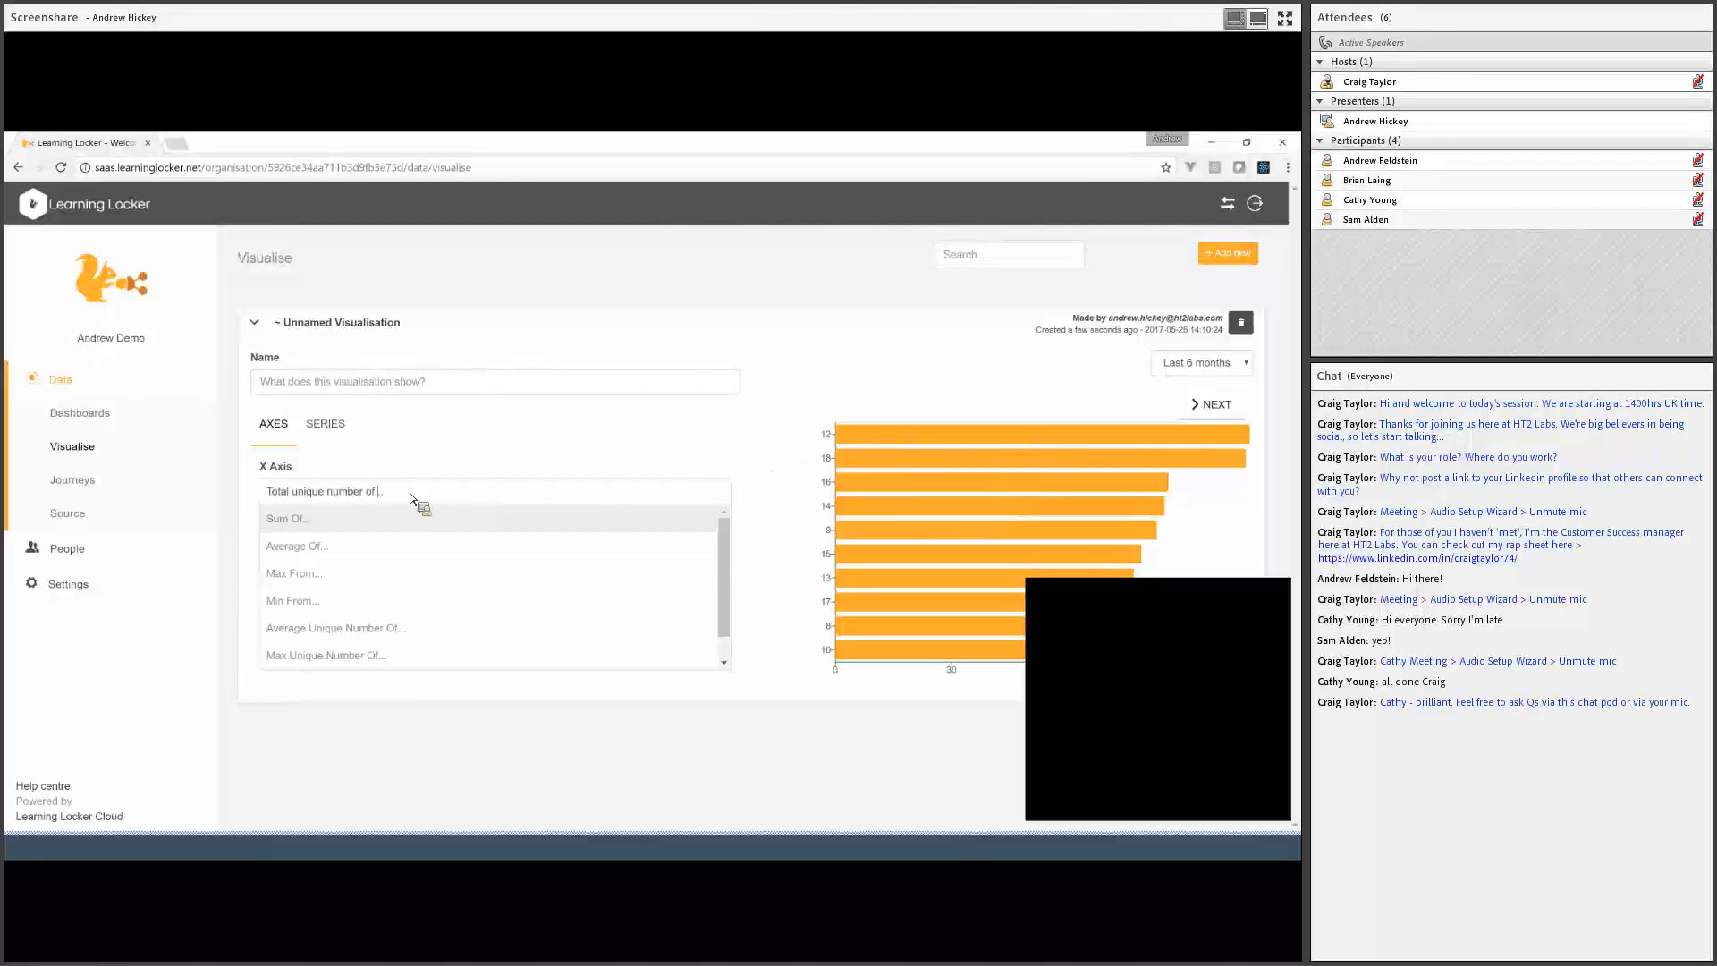
{"action": "left_click", "coordinate": [382, 499]}
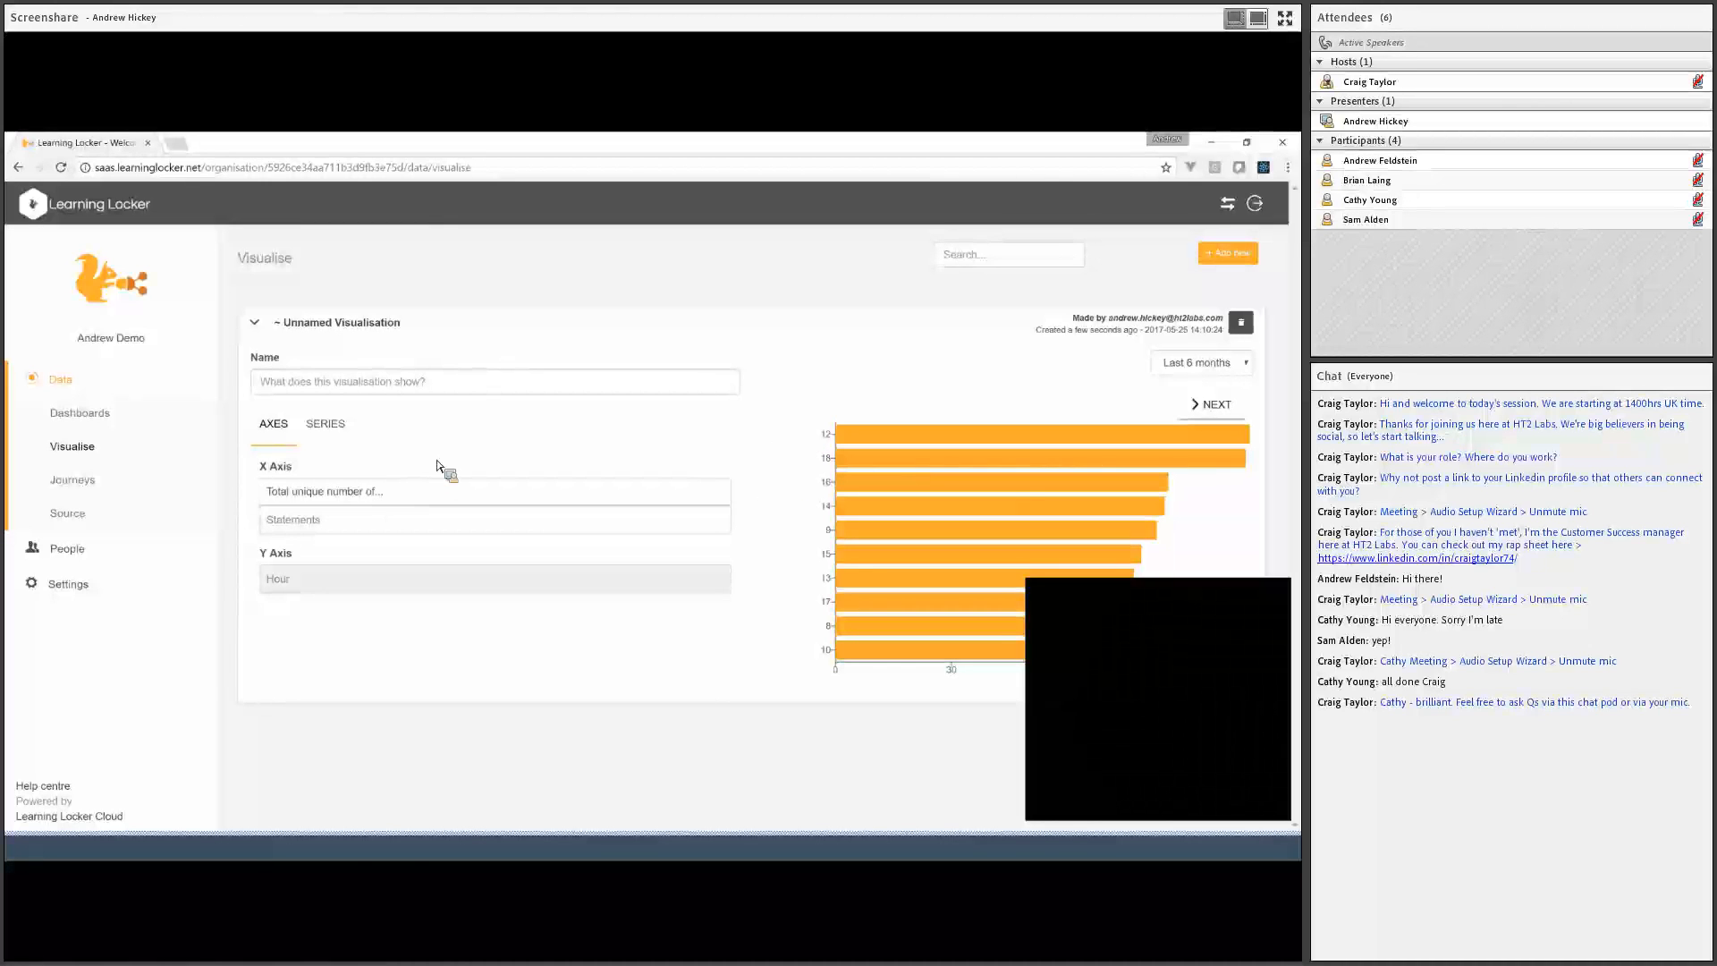
{"action": "left_click", "coordinate": [347, 574]}
{"action": "scroll", "coordinate": [451, 635], "scroll_direction": "down", "scroll_amount": 1}
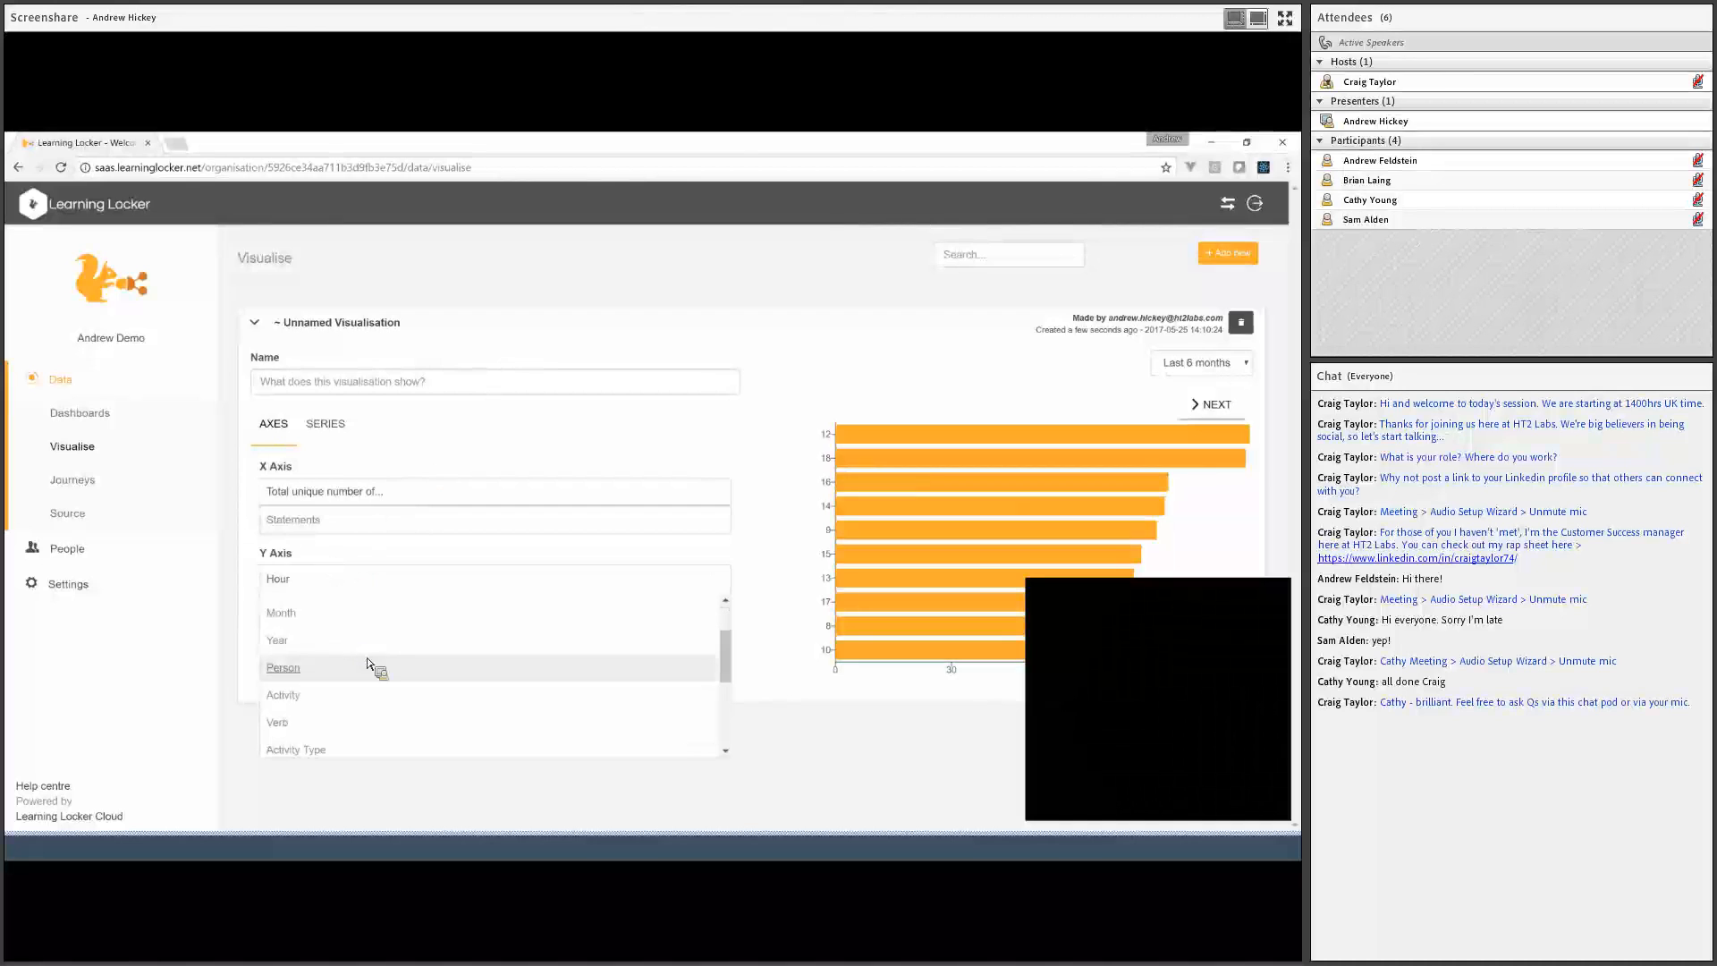
{"action": "scroll", "coordinate": [322, 672], "scroll_direction": "down", "scroll_amount": 1}
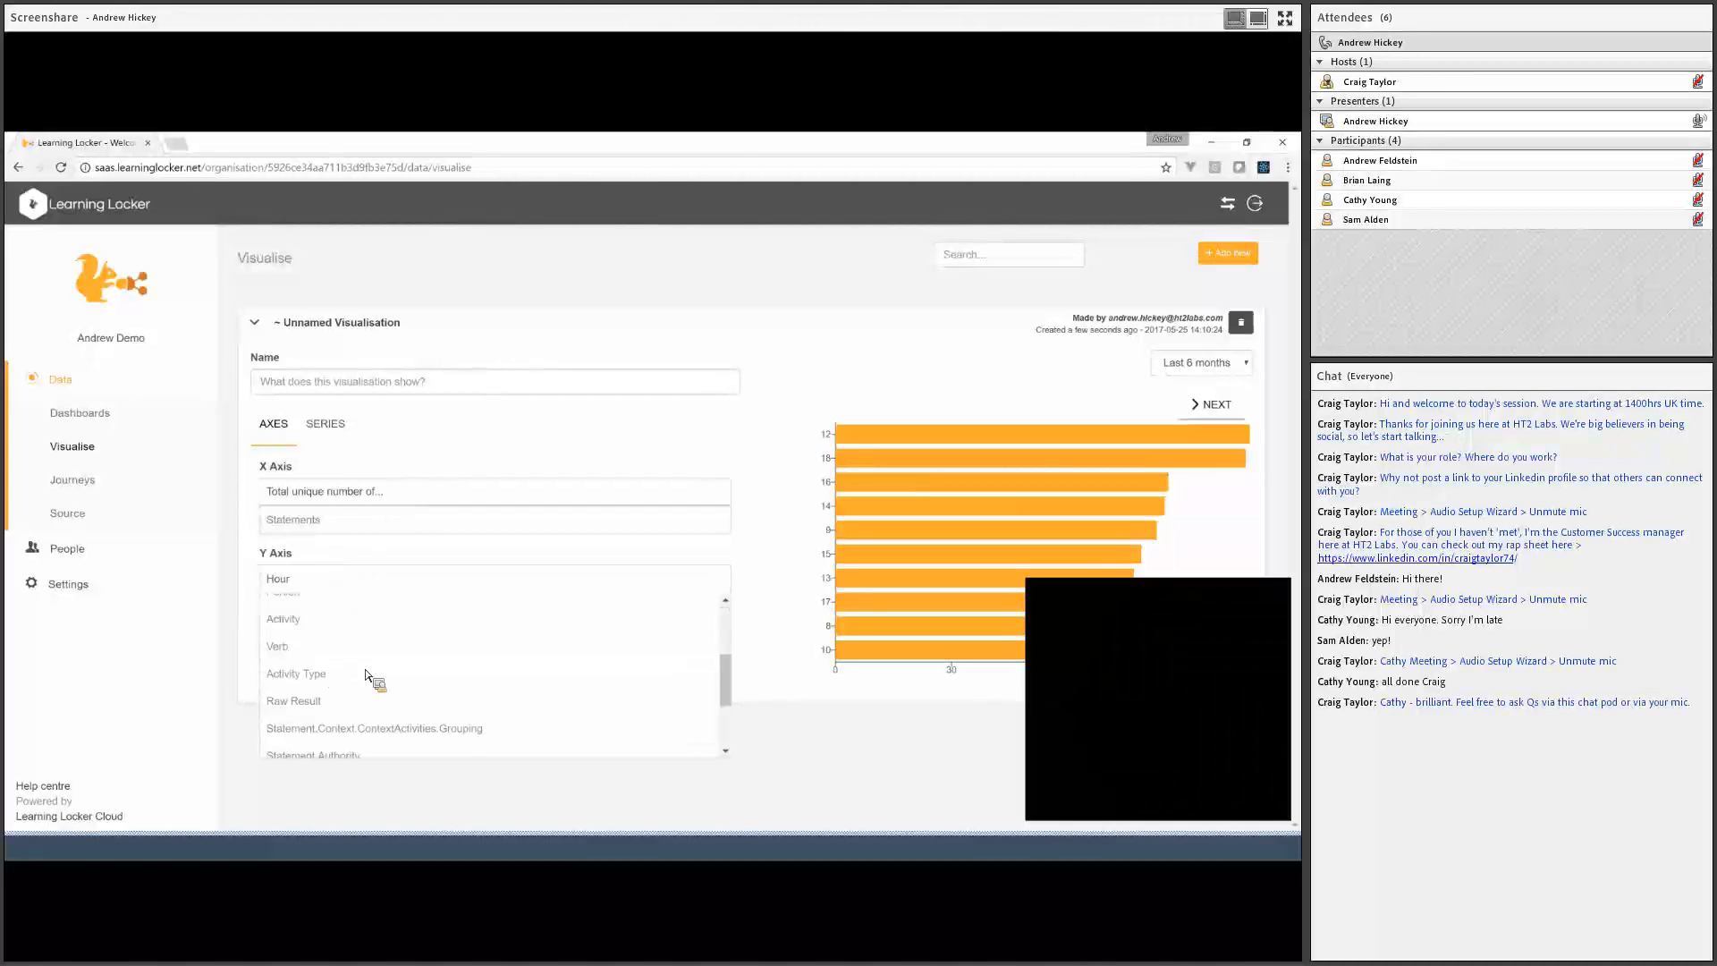
{"action": "scroll", "coordinate": [366, 675], "scroll_direction": "up", "scroll_amount": 1}
{"action": "left_click", "coordinate": [367, 670]}
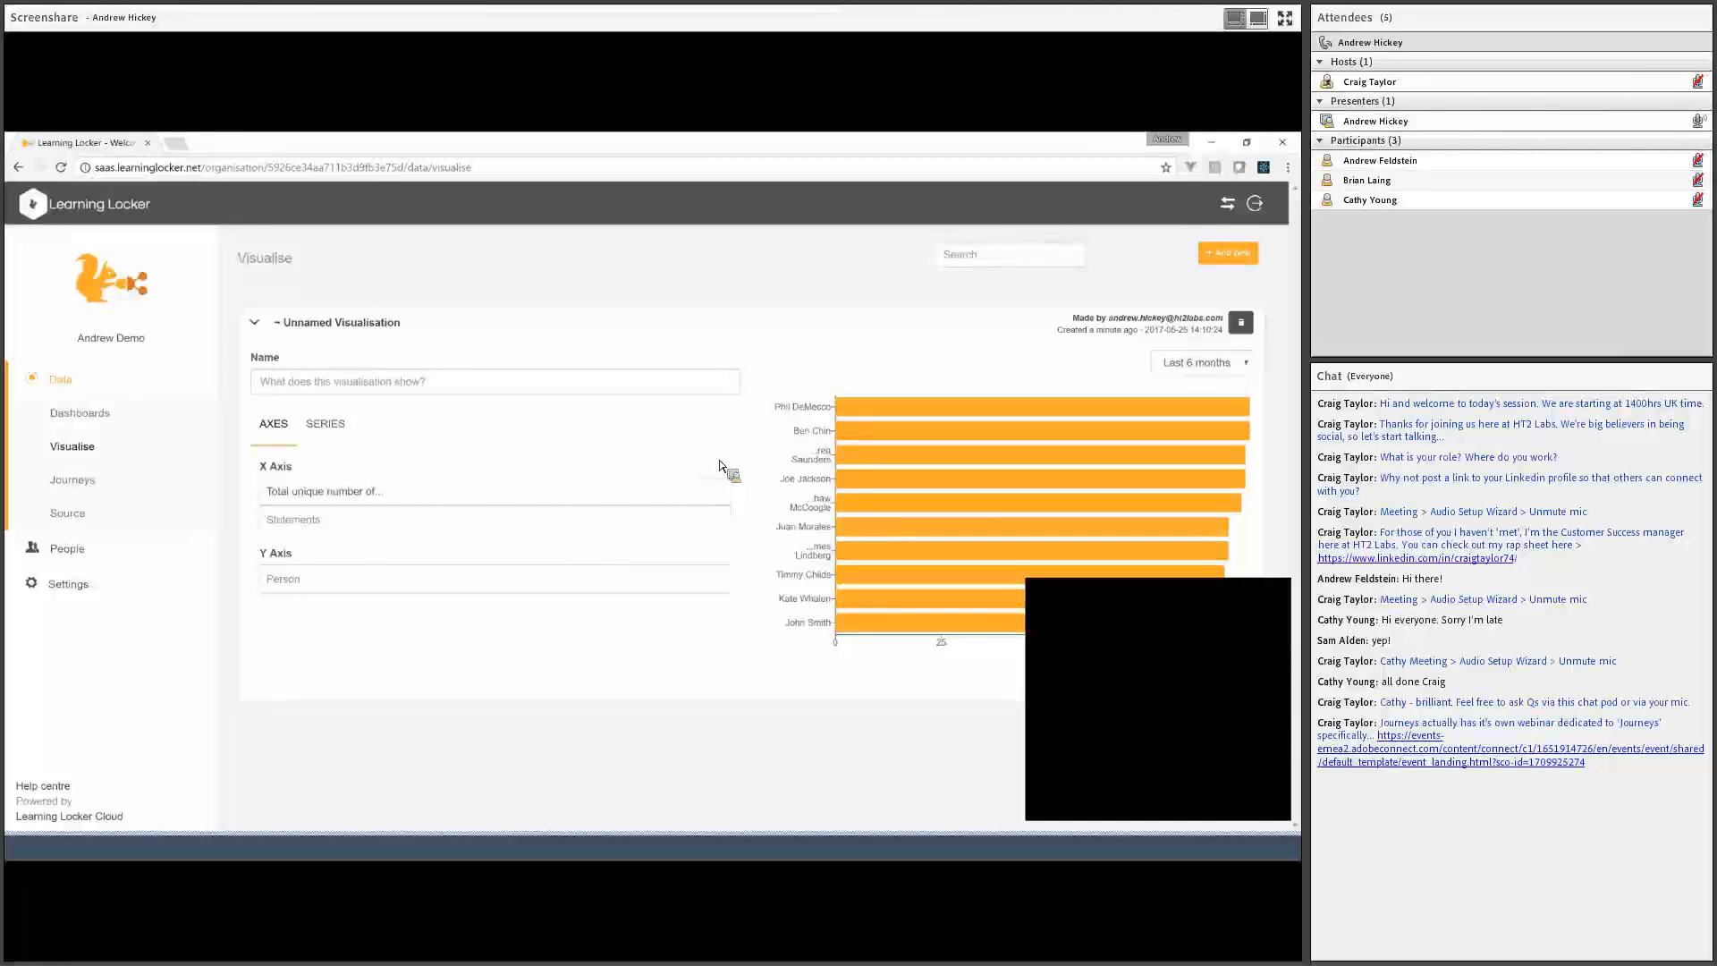
Restrict the chart's series query to statements whose Did verb is Called
{"action": "left_click", "coordinate": [327, 424]}
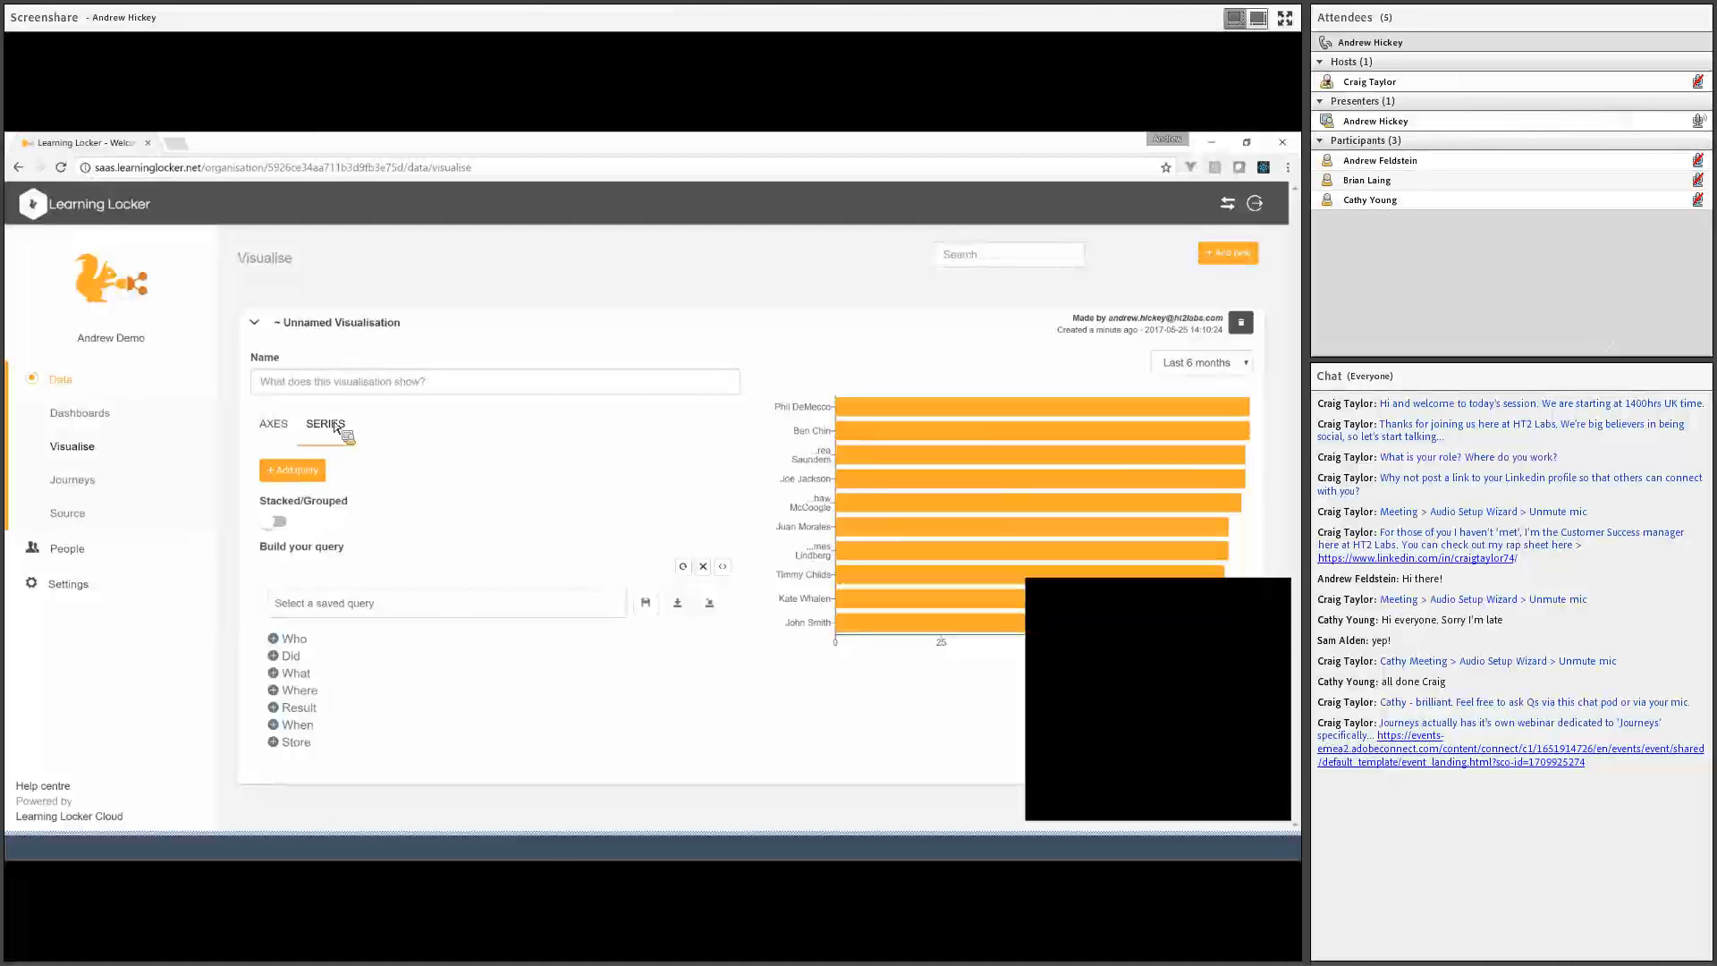
{"action": "left_click", "coordinate": [291, 659]}
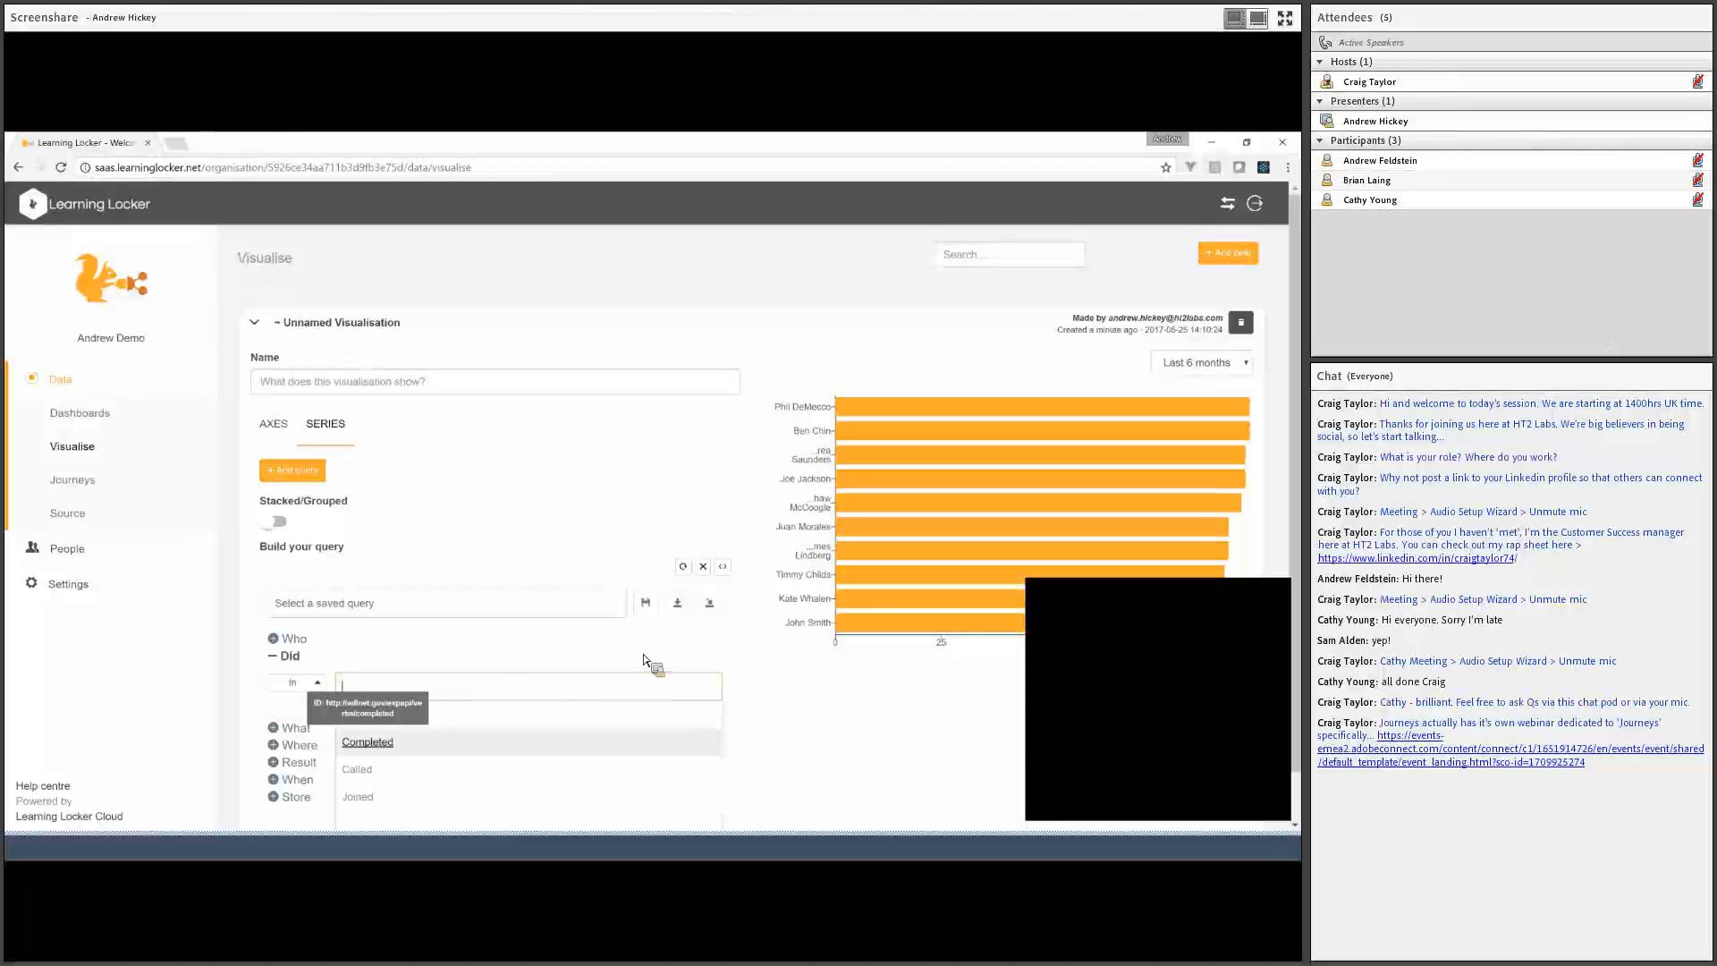
{"action": "left_click", "coordinate": [394, 765]}
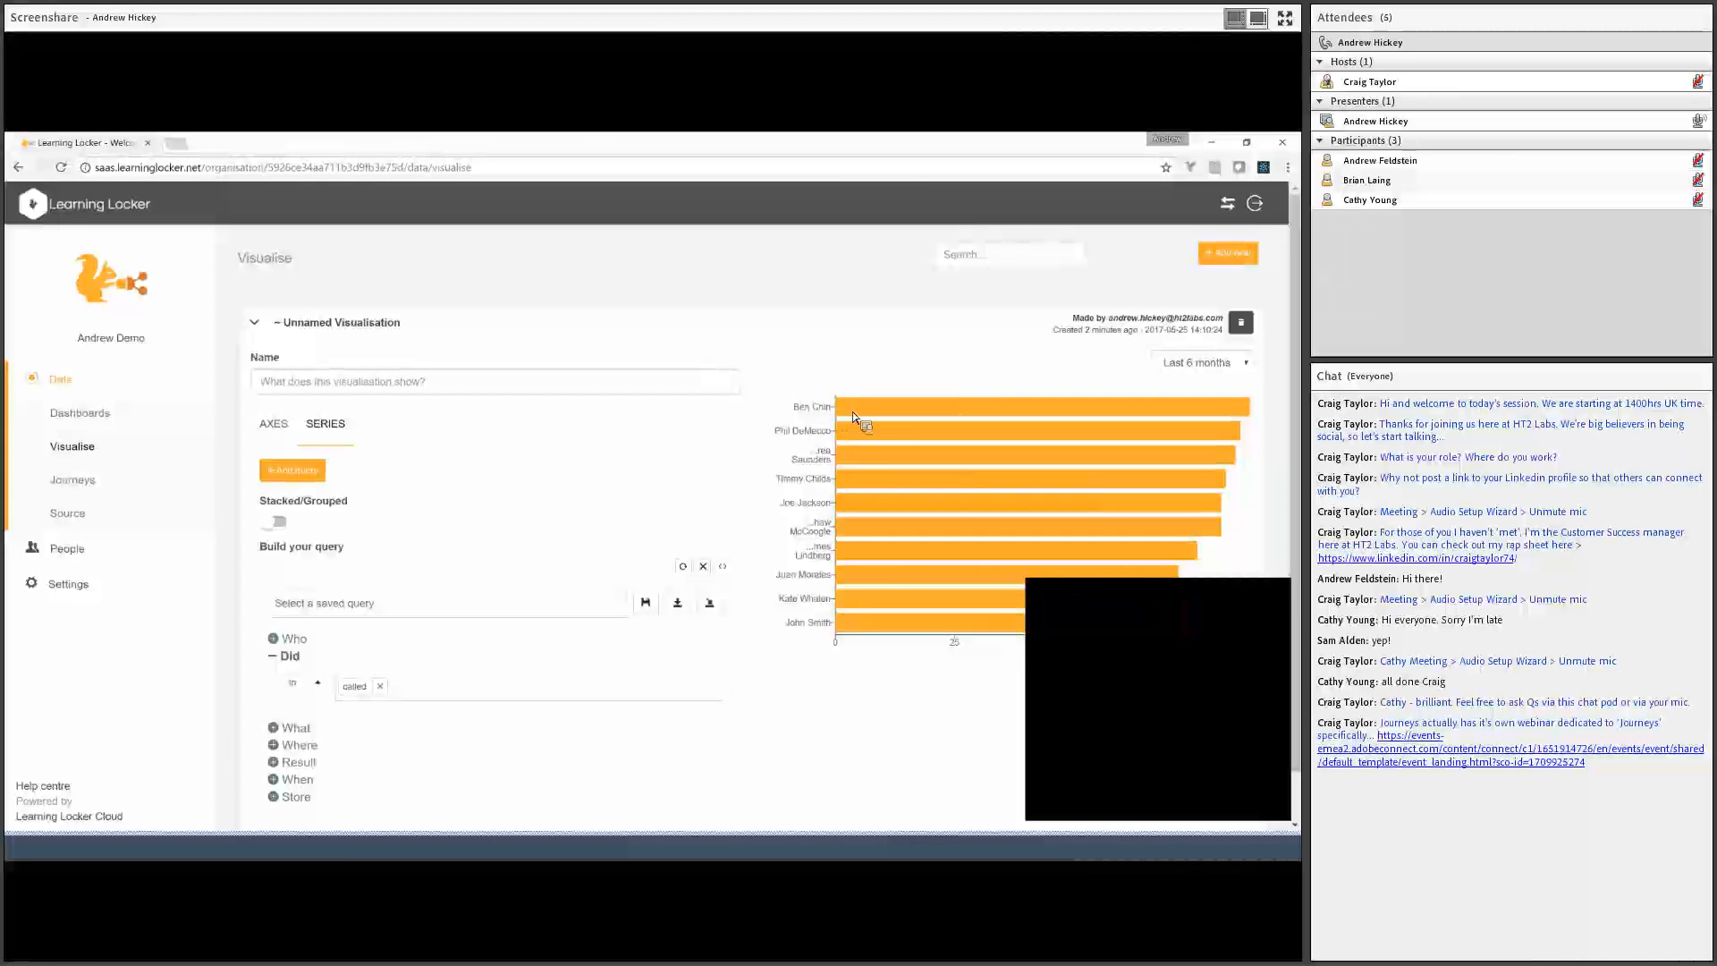
{"action": "left_click", "coordinate": [279, 522]}
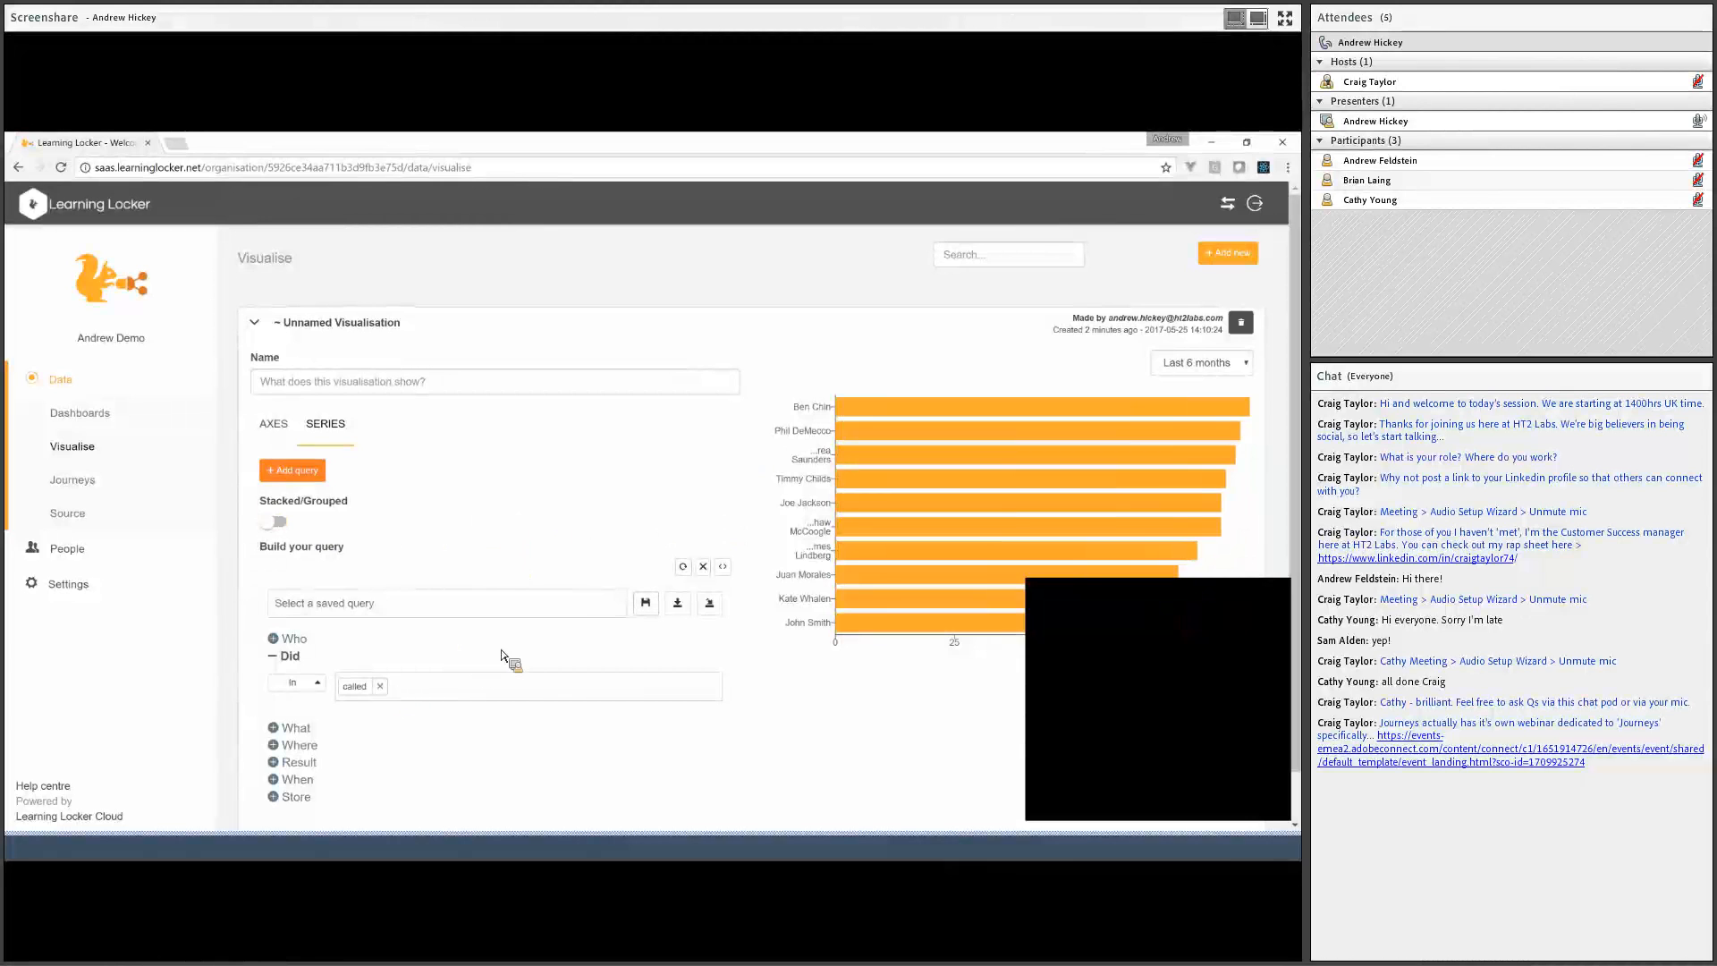
Add a second query to the chart and restrict Series 2 to the Did verb Created
{"action": "left_click", "coordinate": [305, 471]}
{"action": "scroll", "coordinate": [479, 441], "scroll_direction": "down", "scroll_amount": 2}
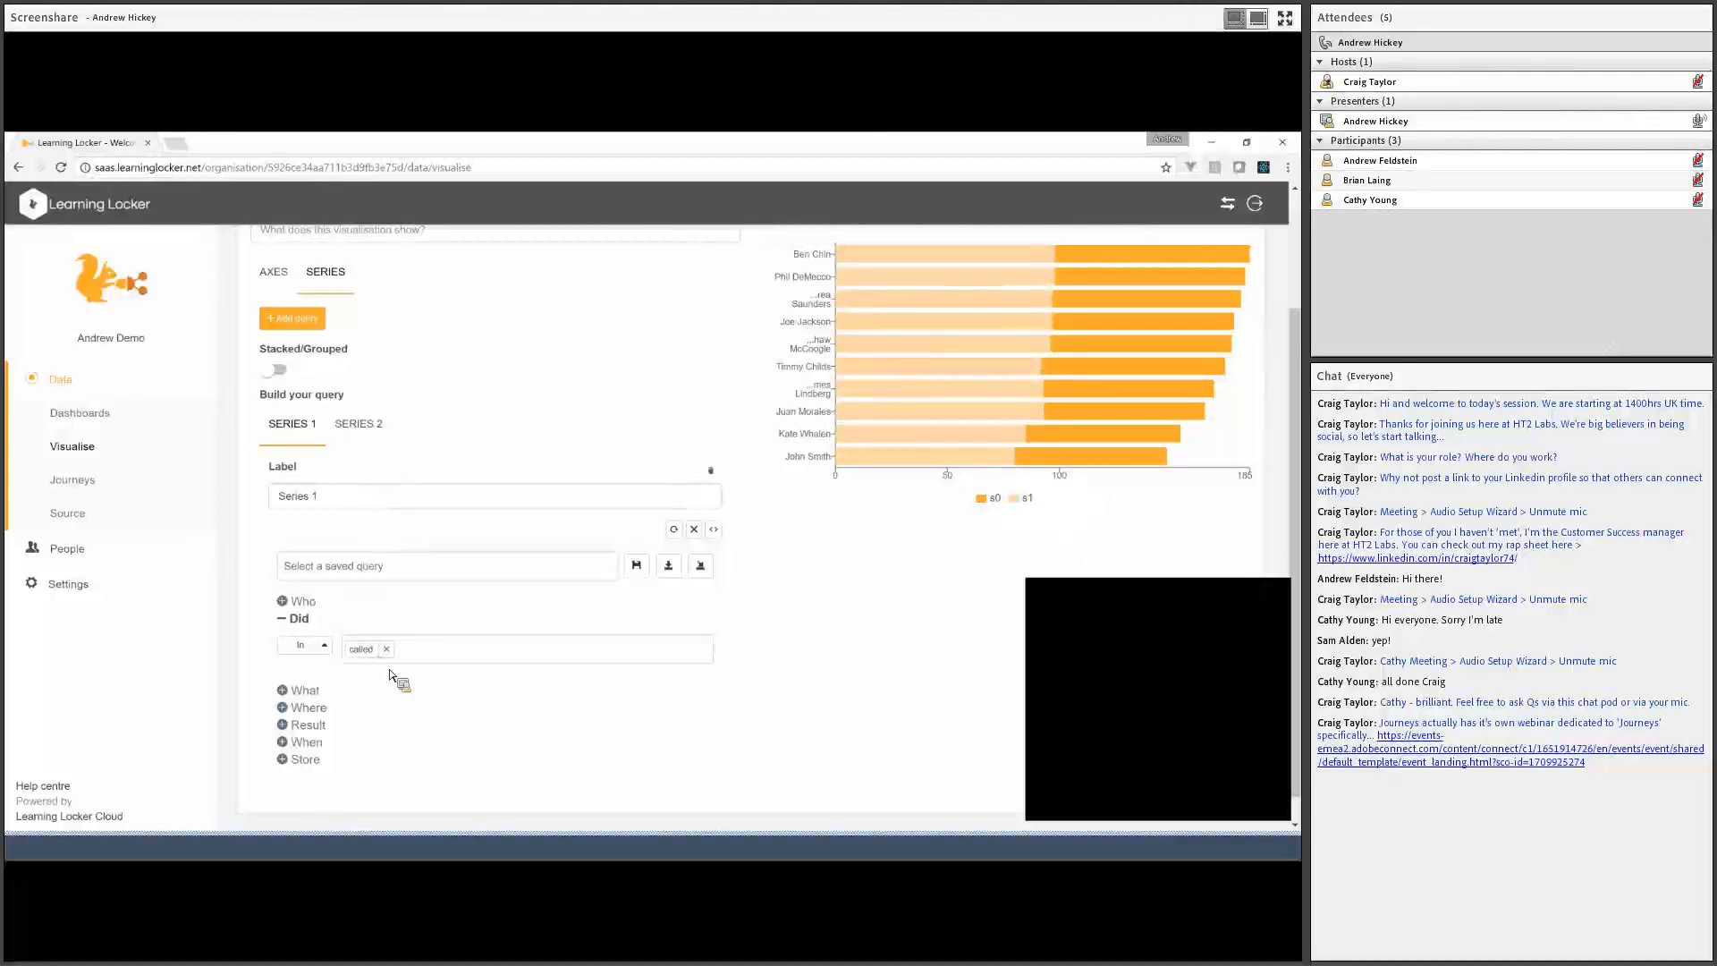
{"action": "left_click", "coordinate": [361, 425]}
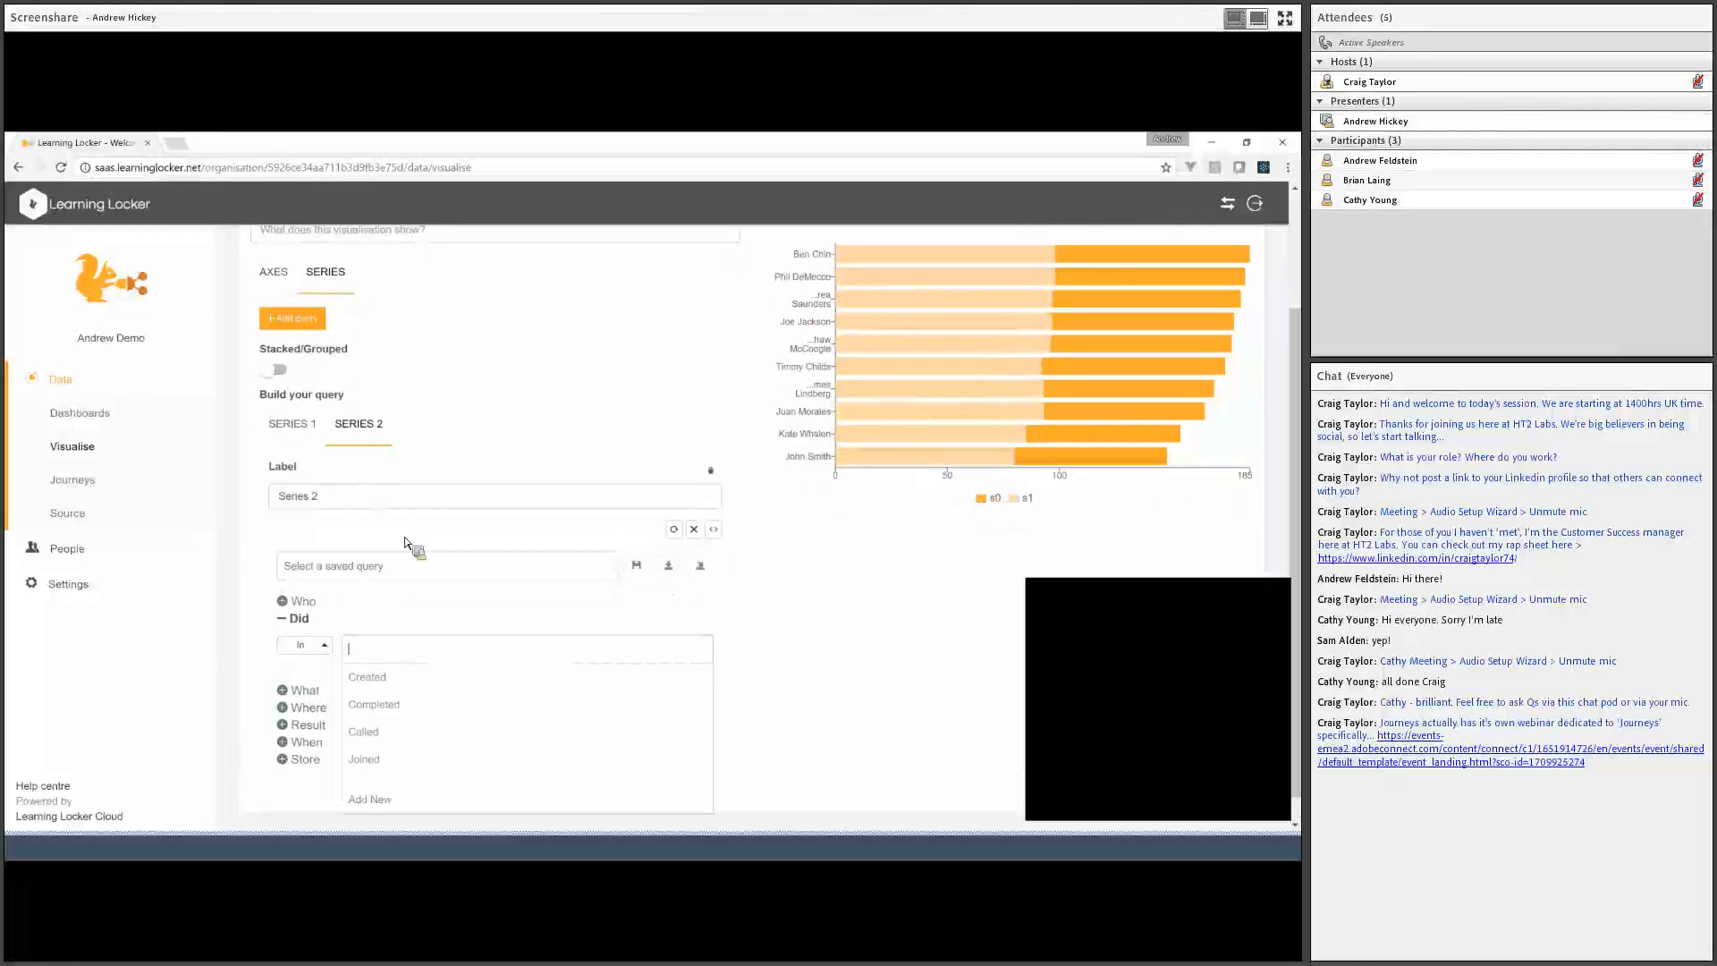
{"action": "left_click", "coordinate": [397, 678]}
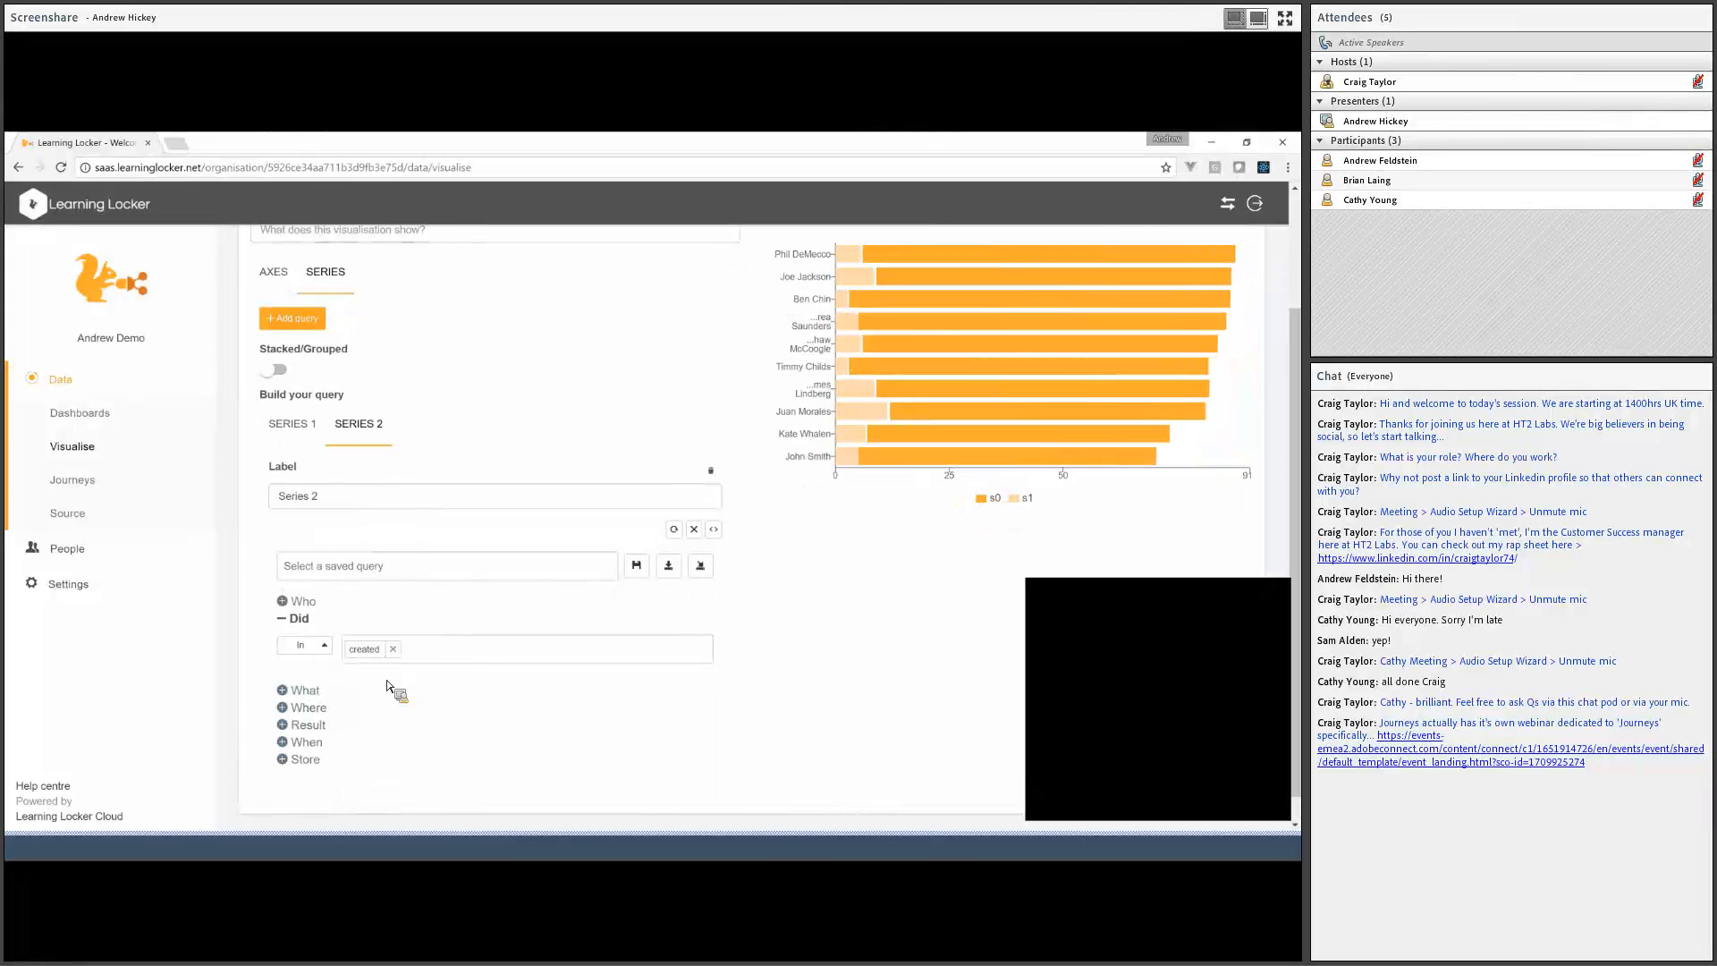
Label the second series "Created leads" and the first series "Called customers"
{"action": "scroll", "coordinate": [787, 662], "scroll_direction": "up", "scroll_amount": 1}
{"action": "scroll", "coordinate": [823, 637], "scroll_direction": "up", "scroll_amount": 1}
{"action": "triple_click", "coordinate": [559, 650]}
{"action": "type", "text": "Cr"}
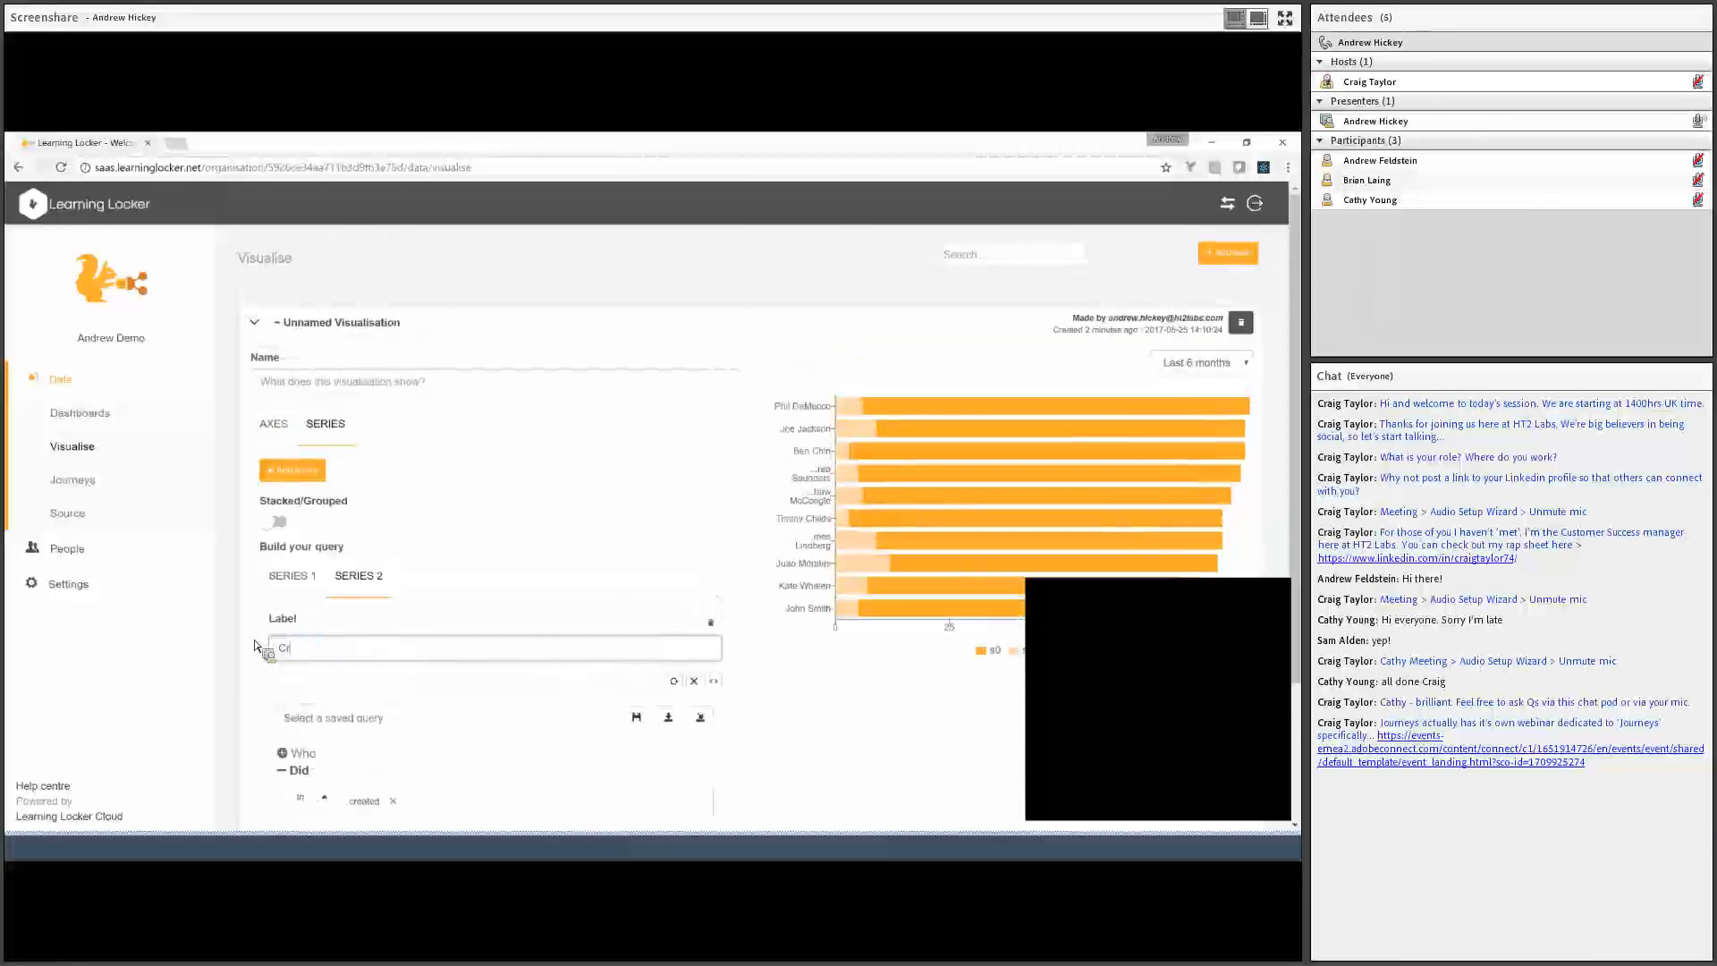
{"action": "type", "text": "eated leads"}
{"action": "left_click", "coordinate": [298, 578]}
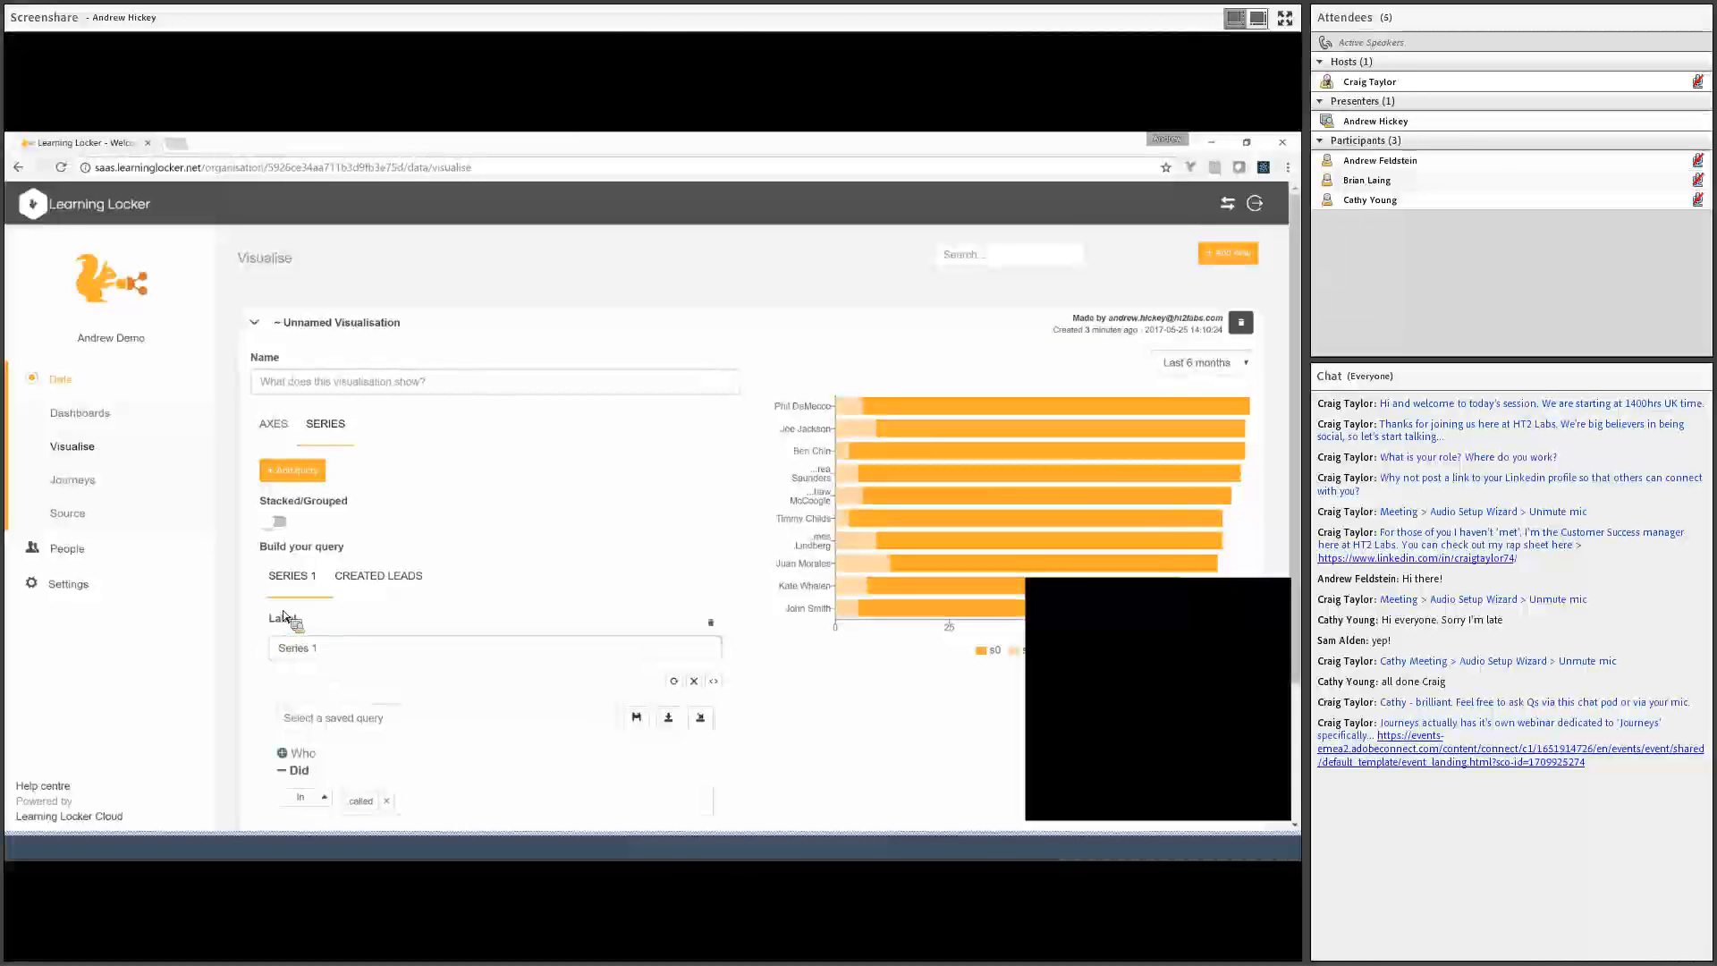
{"action": "type", "text": "Called"}
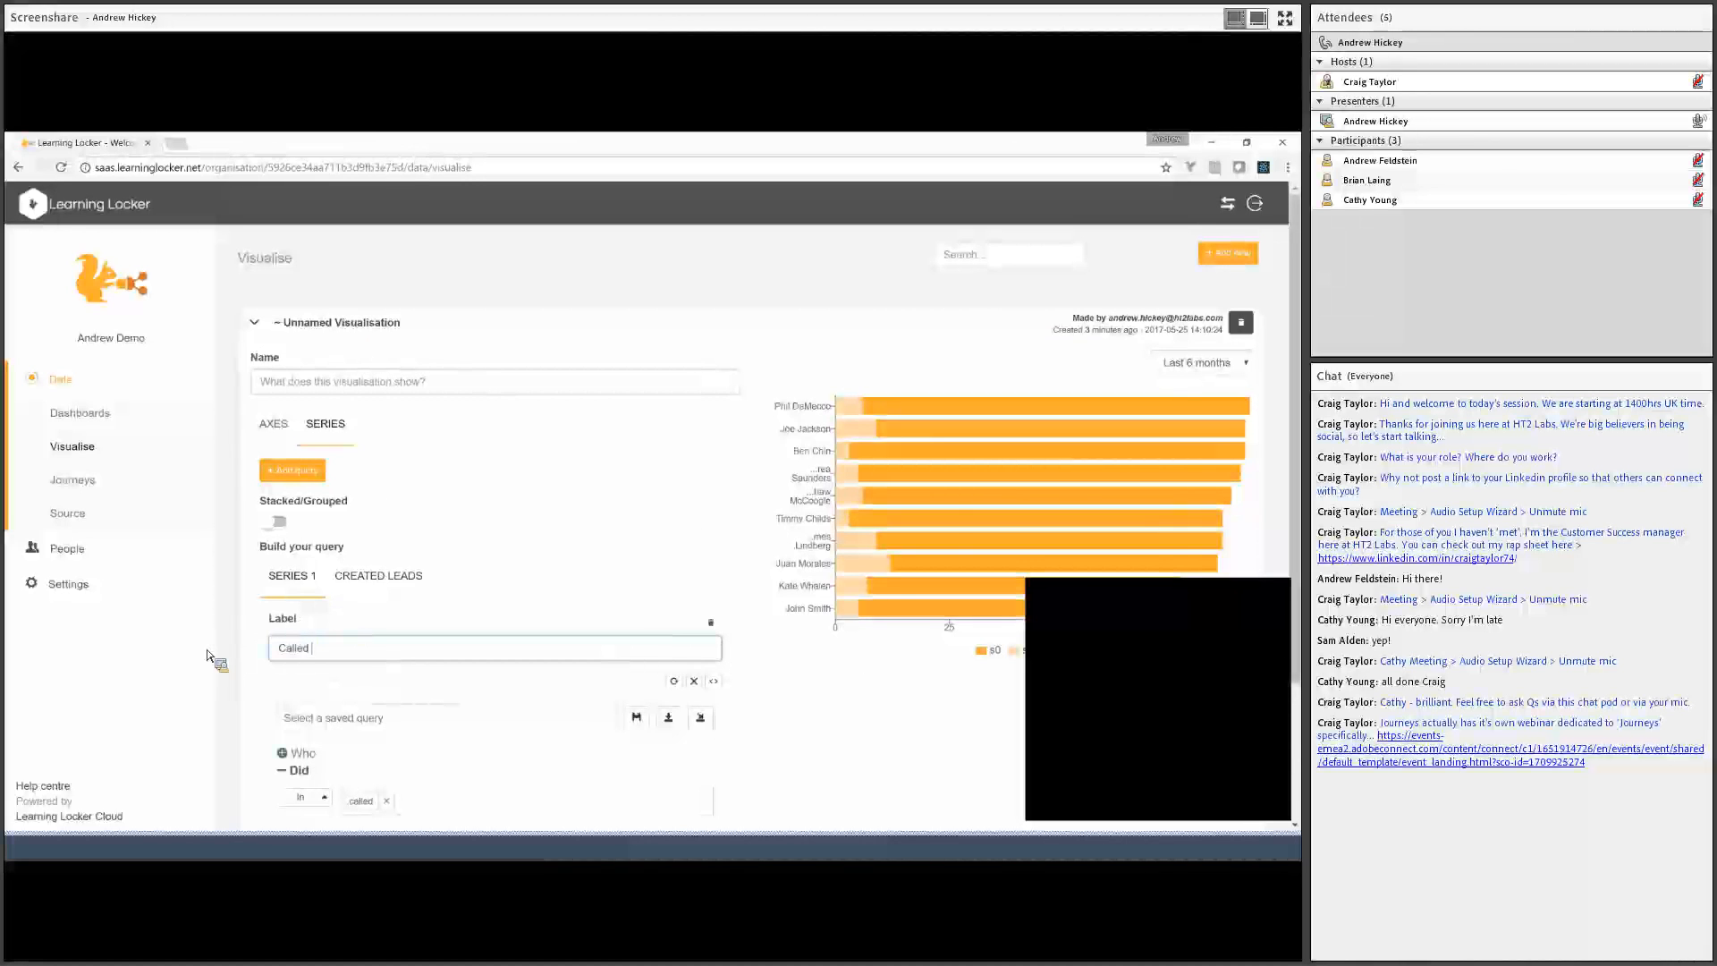
{"action": "type", "text": " customer"}
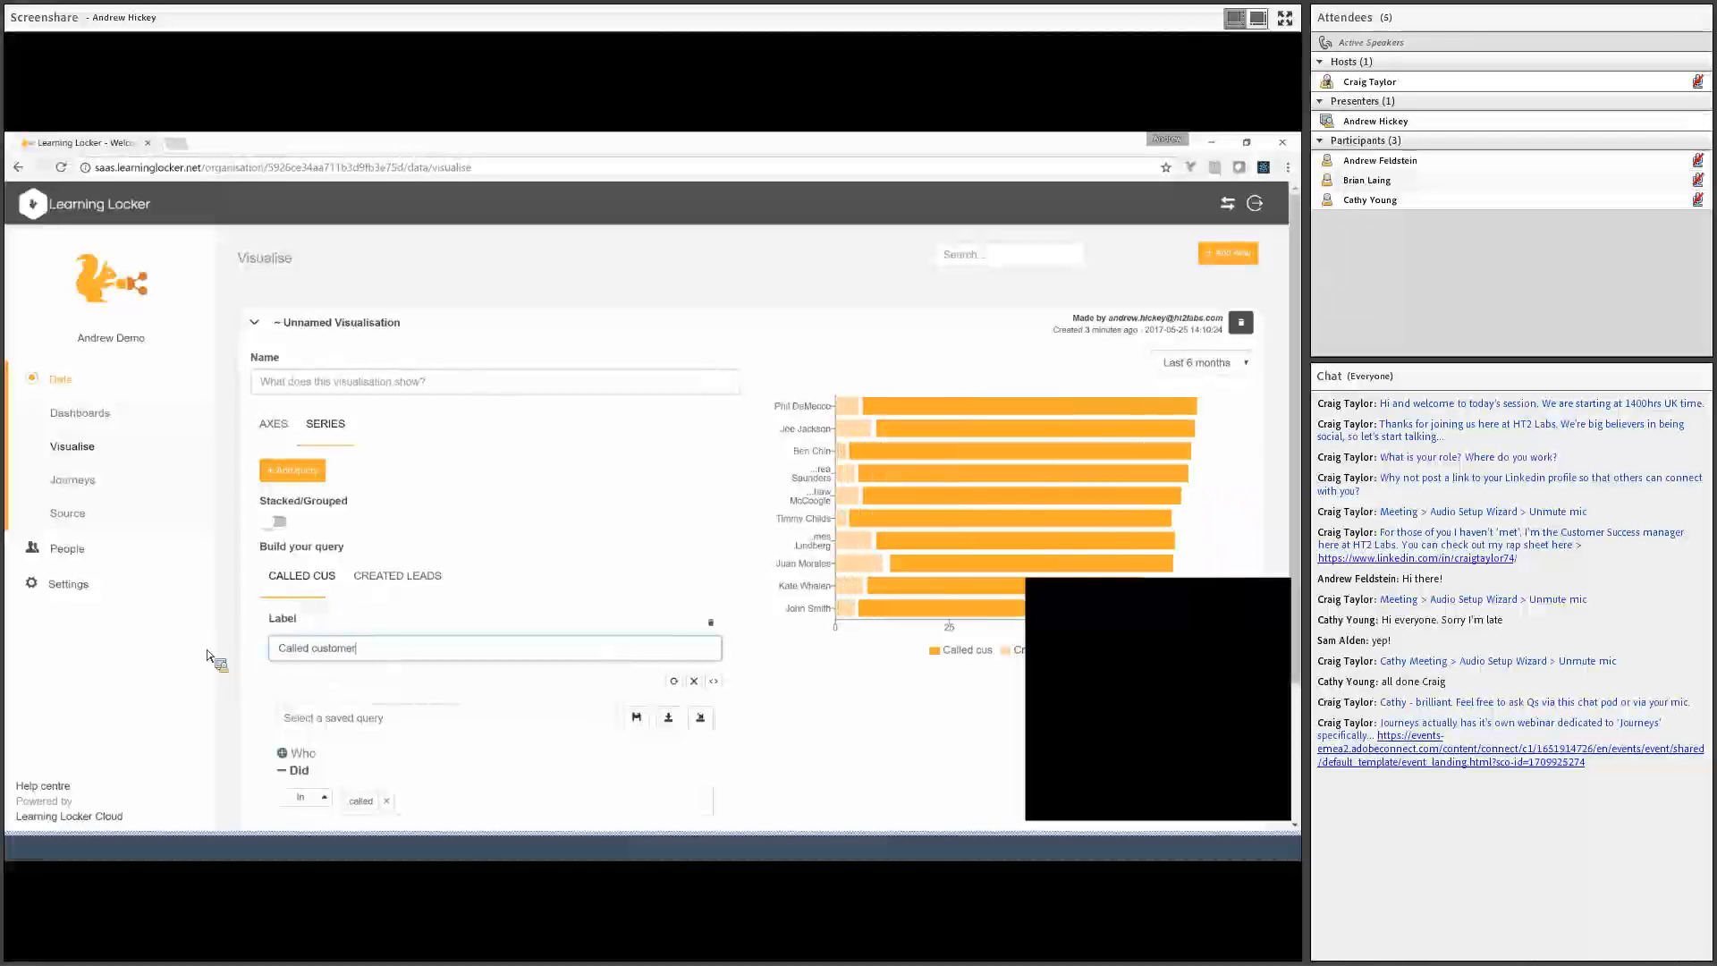
{"action": "type", "text": "s"}
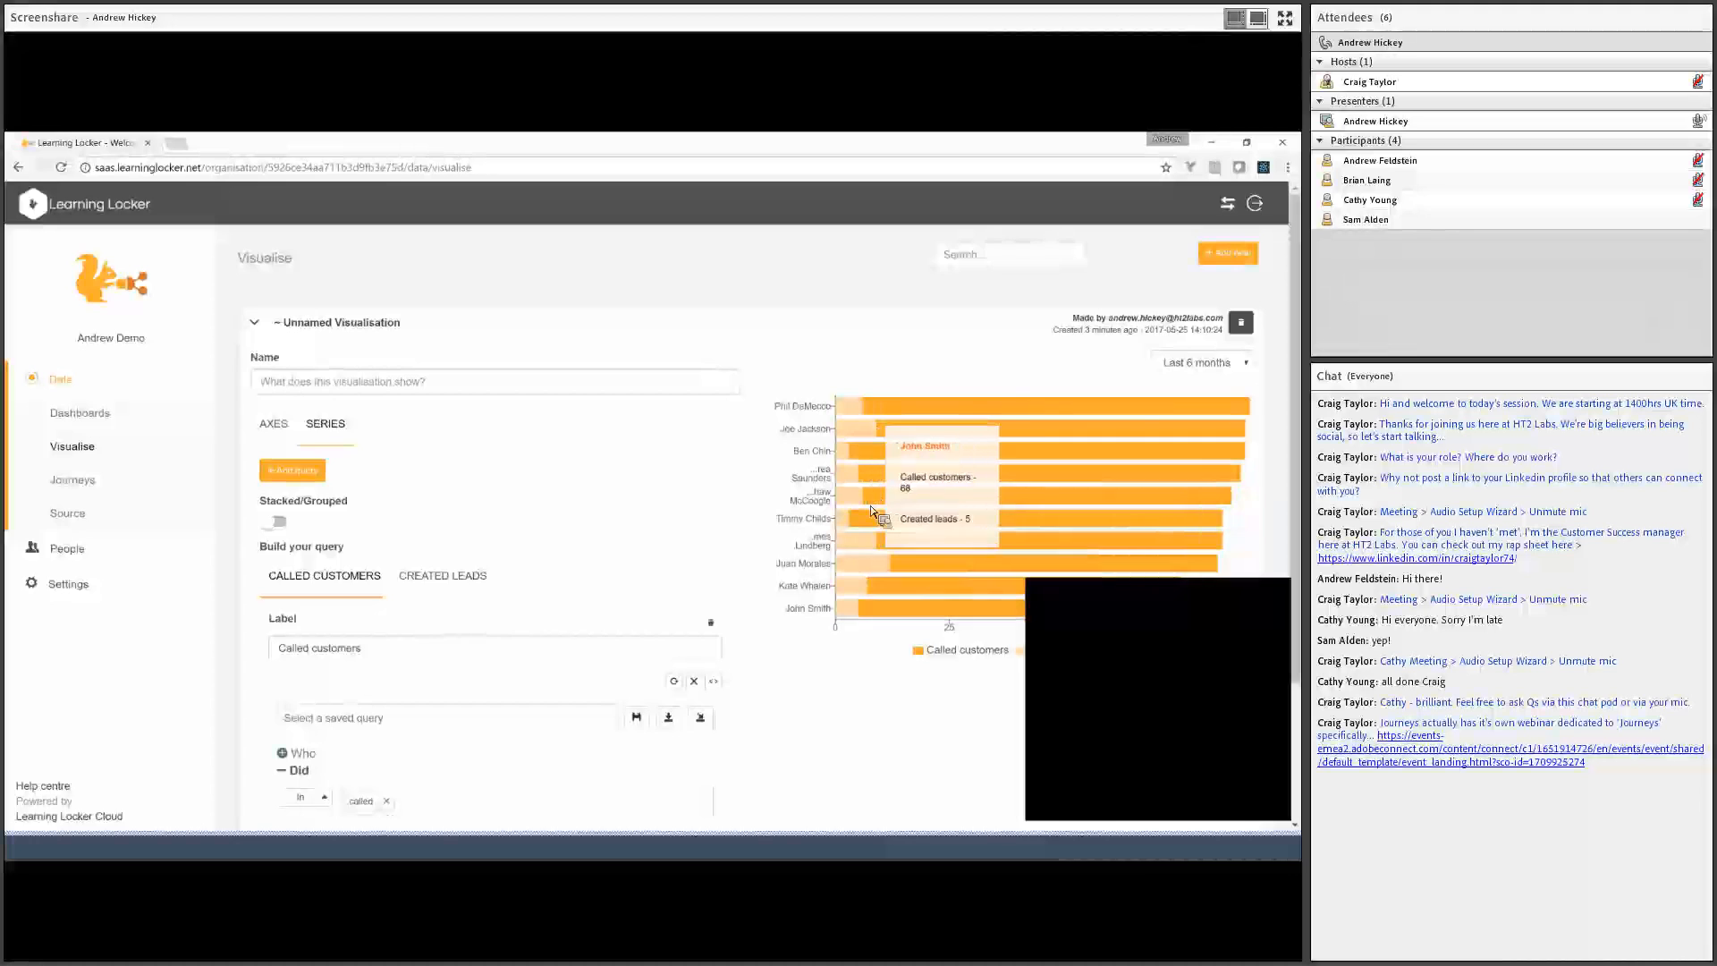
{"action": "scroll", "coordinate": [874, 549], "scroll_direction": "down", "scroll_amount": 1}
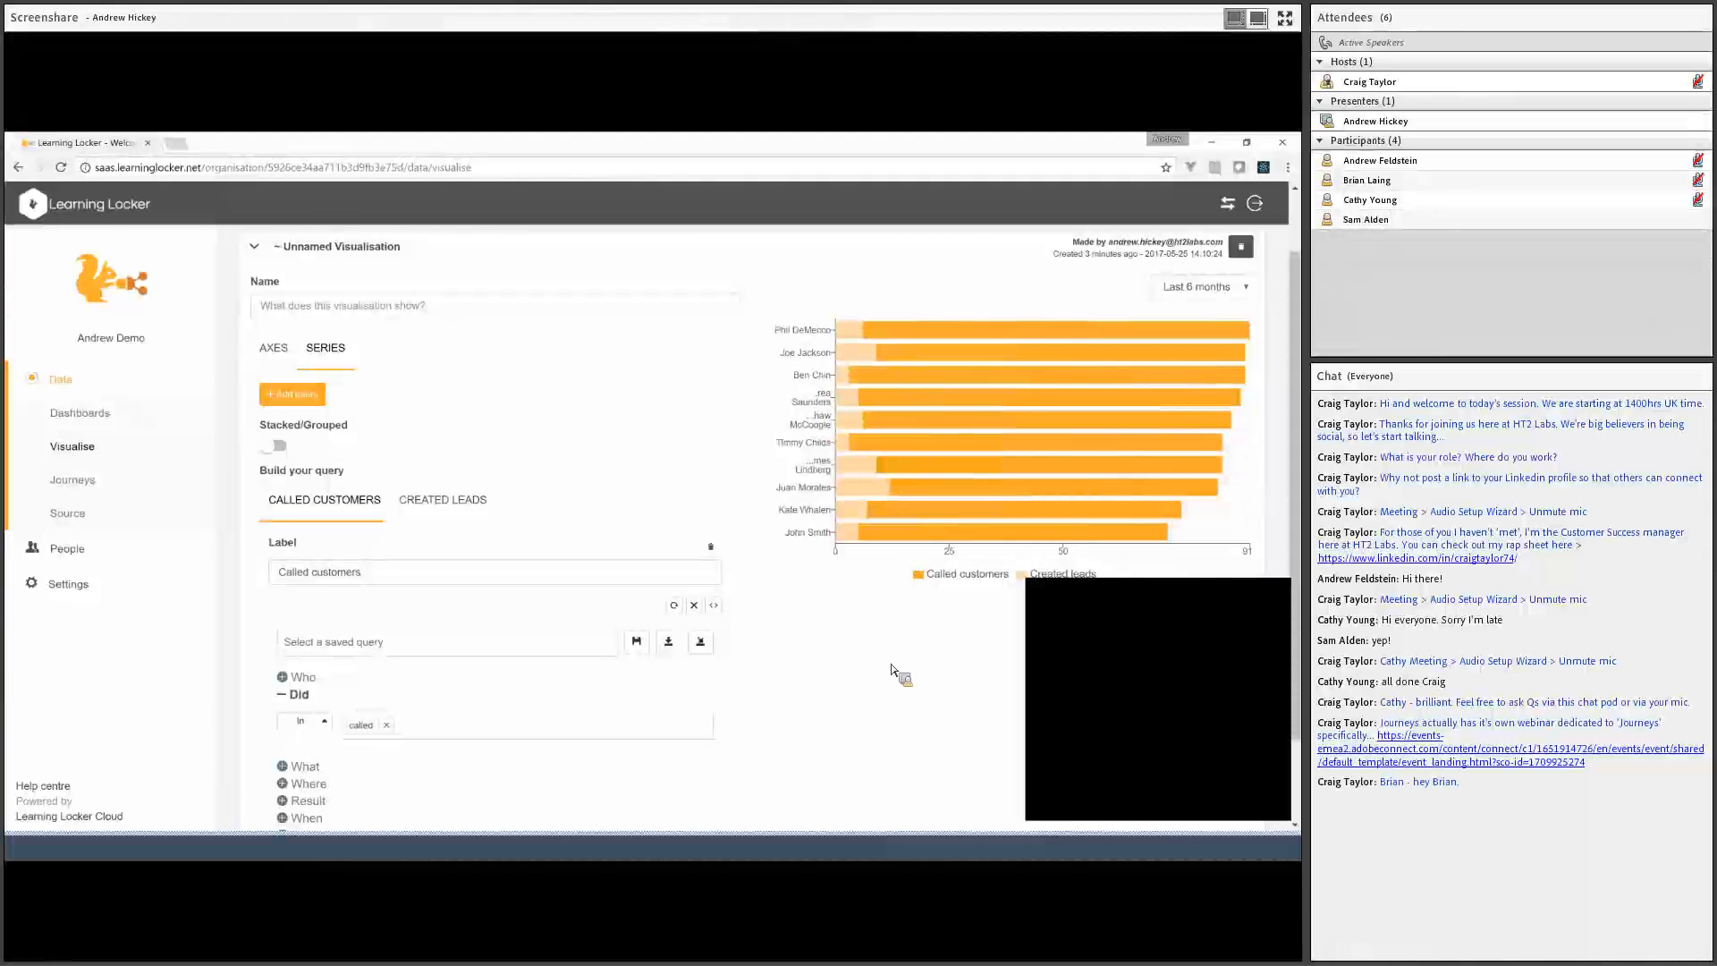
{"action": "scroll", "coordinate": [876, 671], "scroll_direction": "down", "scroll_amount": 1}
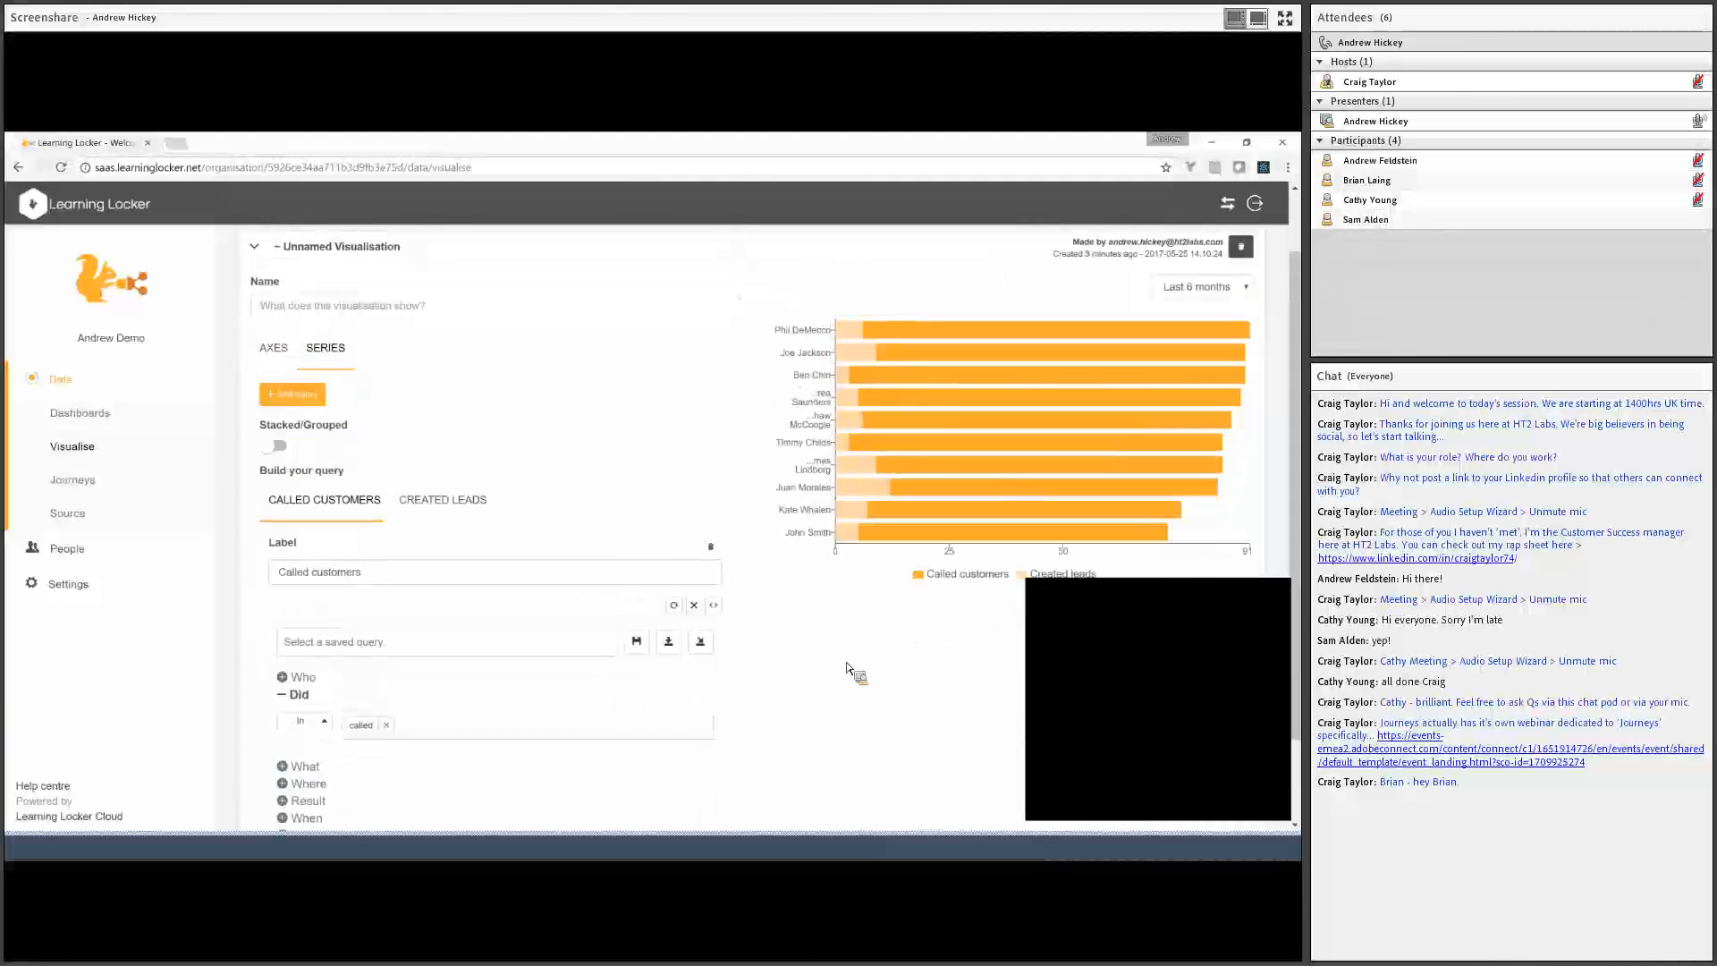
{"action": "scroll", "coordinate": [626, 573], "scroll_direction": "up", "scroll_amount": 1}
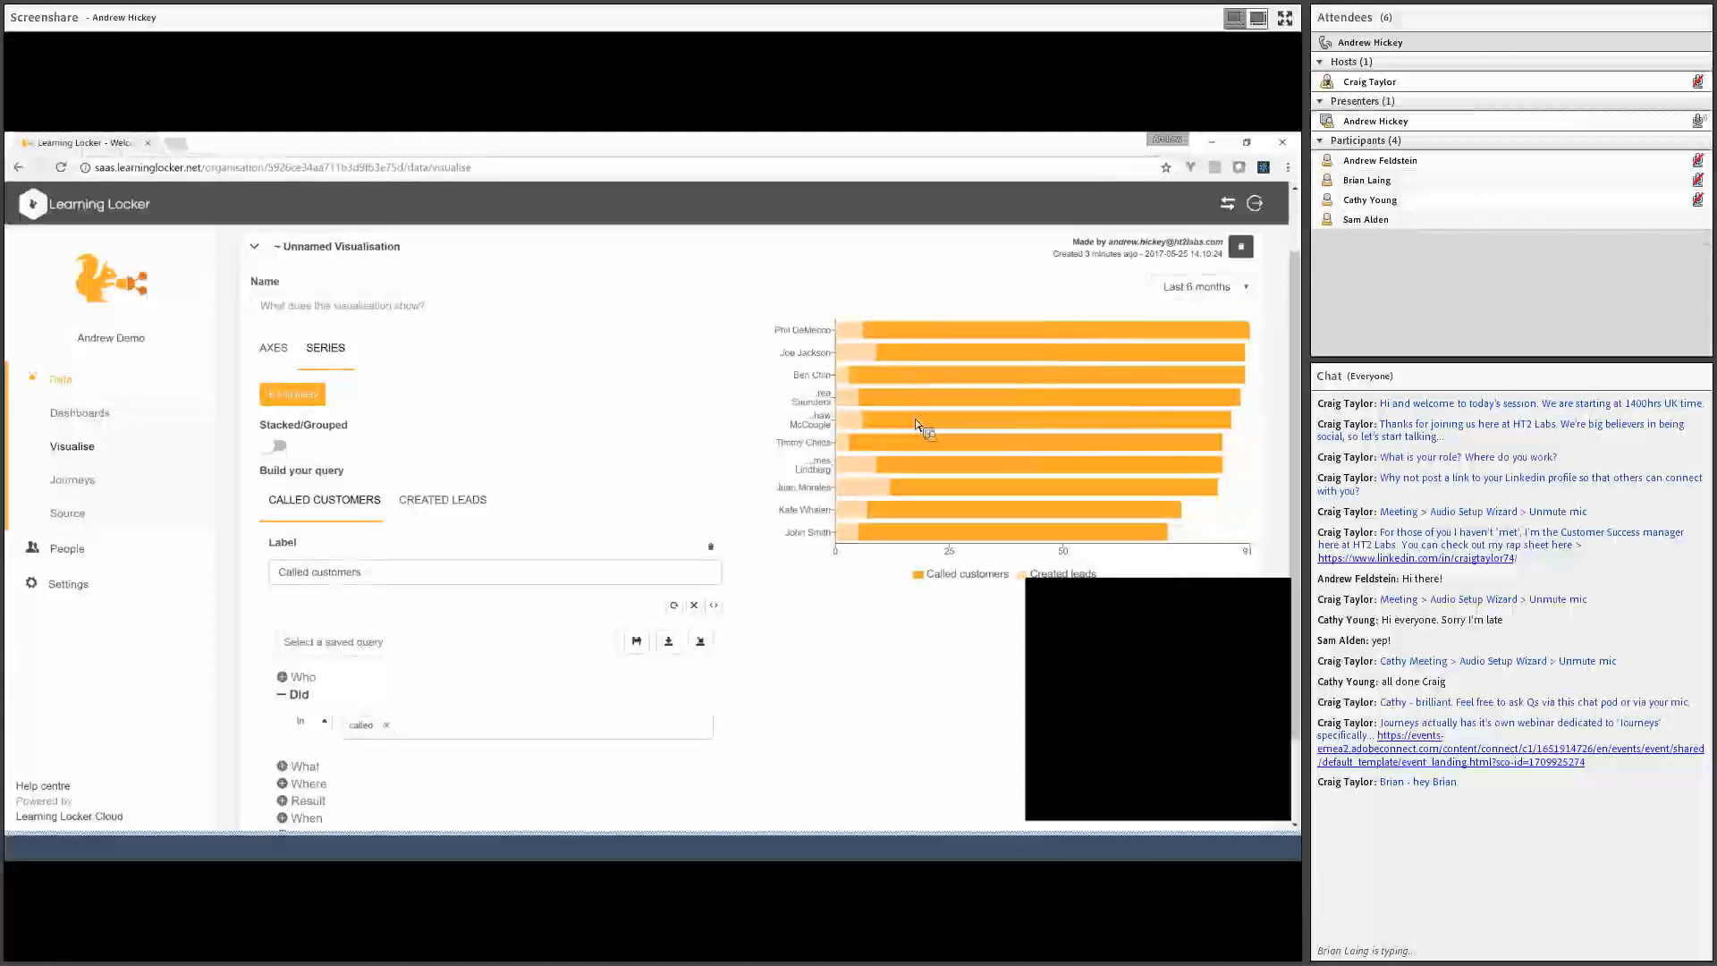
Reset the chart to a single unfiltered series query and set its X axis to the average of Scaled Results
{"action": "left_click", "coordinate": [438, 497]}
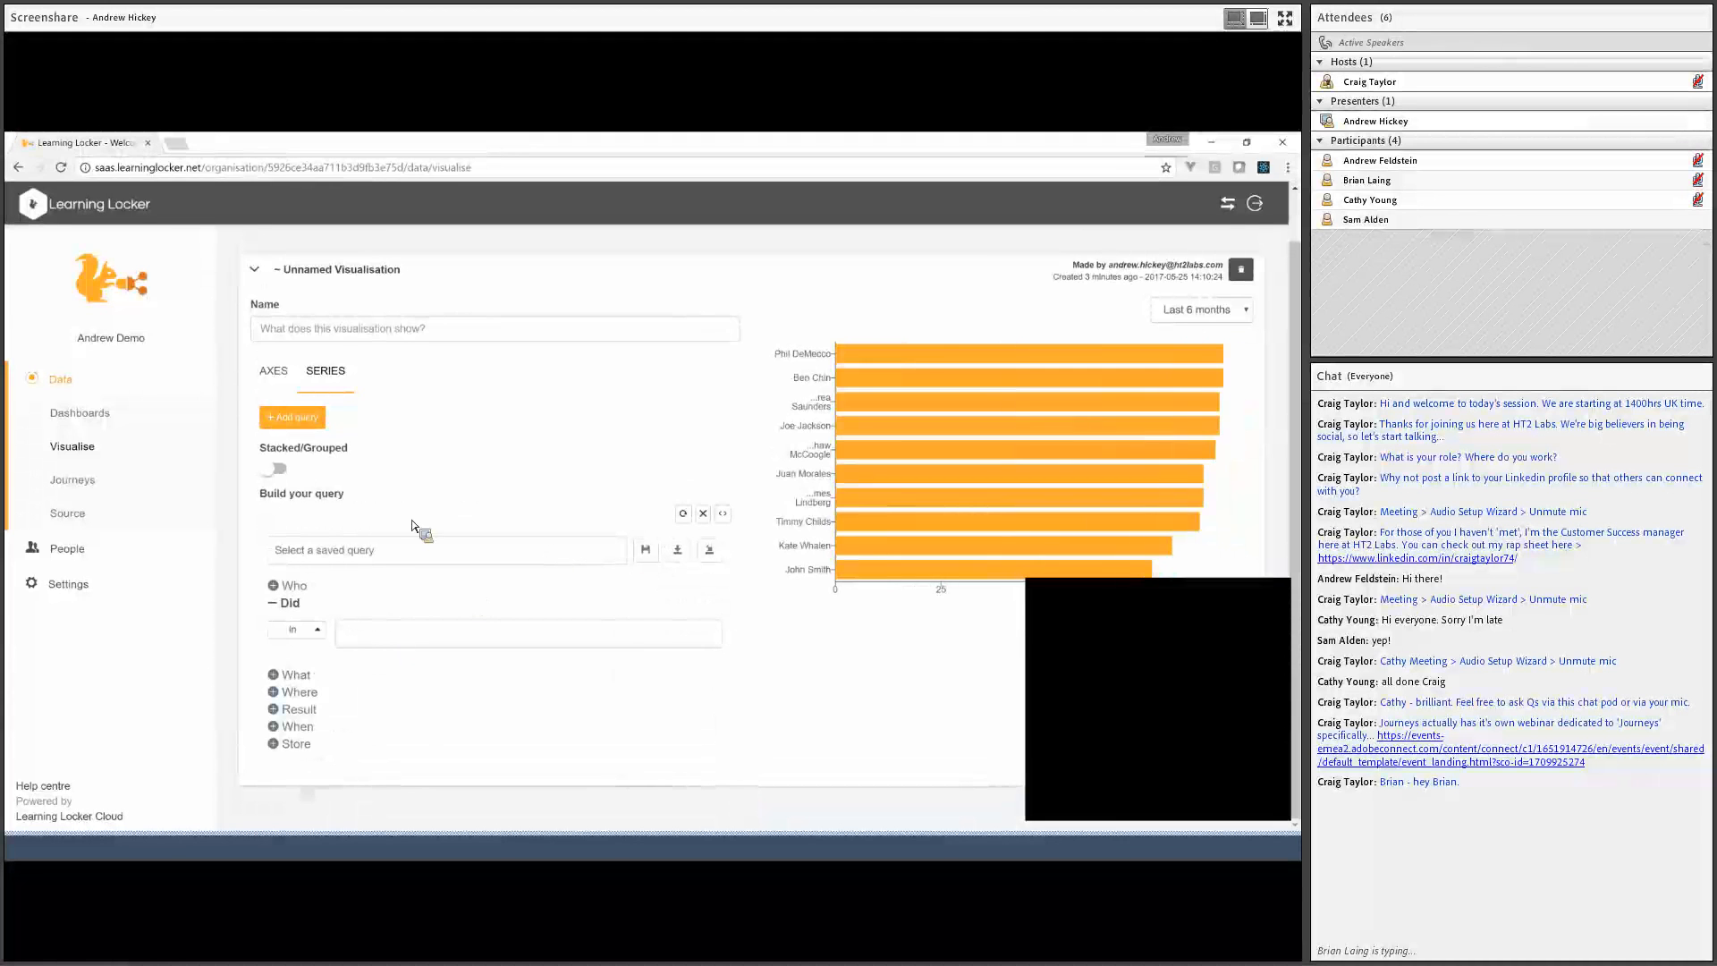
{"action": "left_click", "coordinate": [274, 372]}
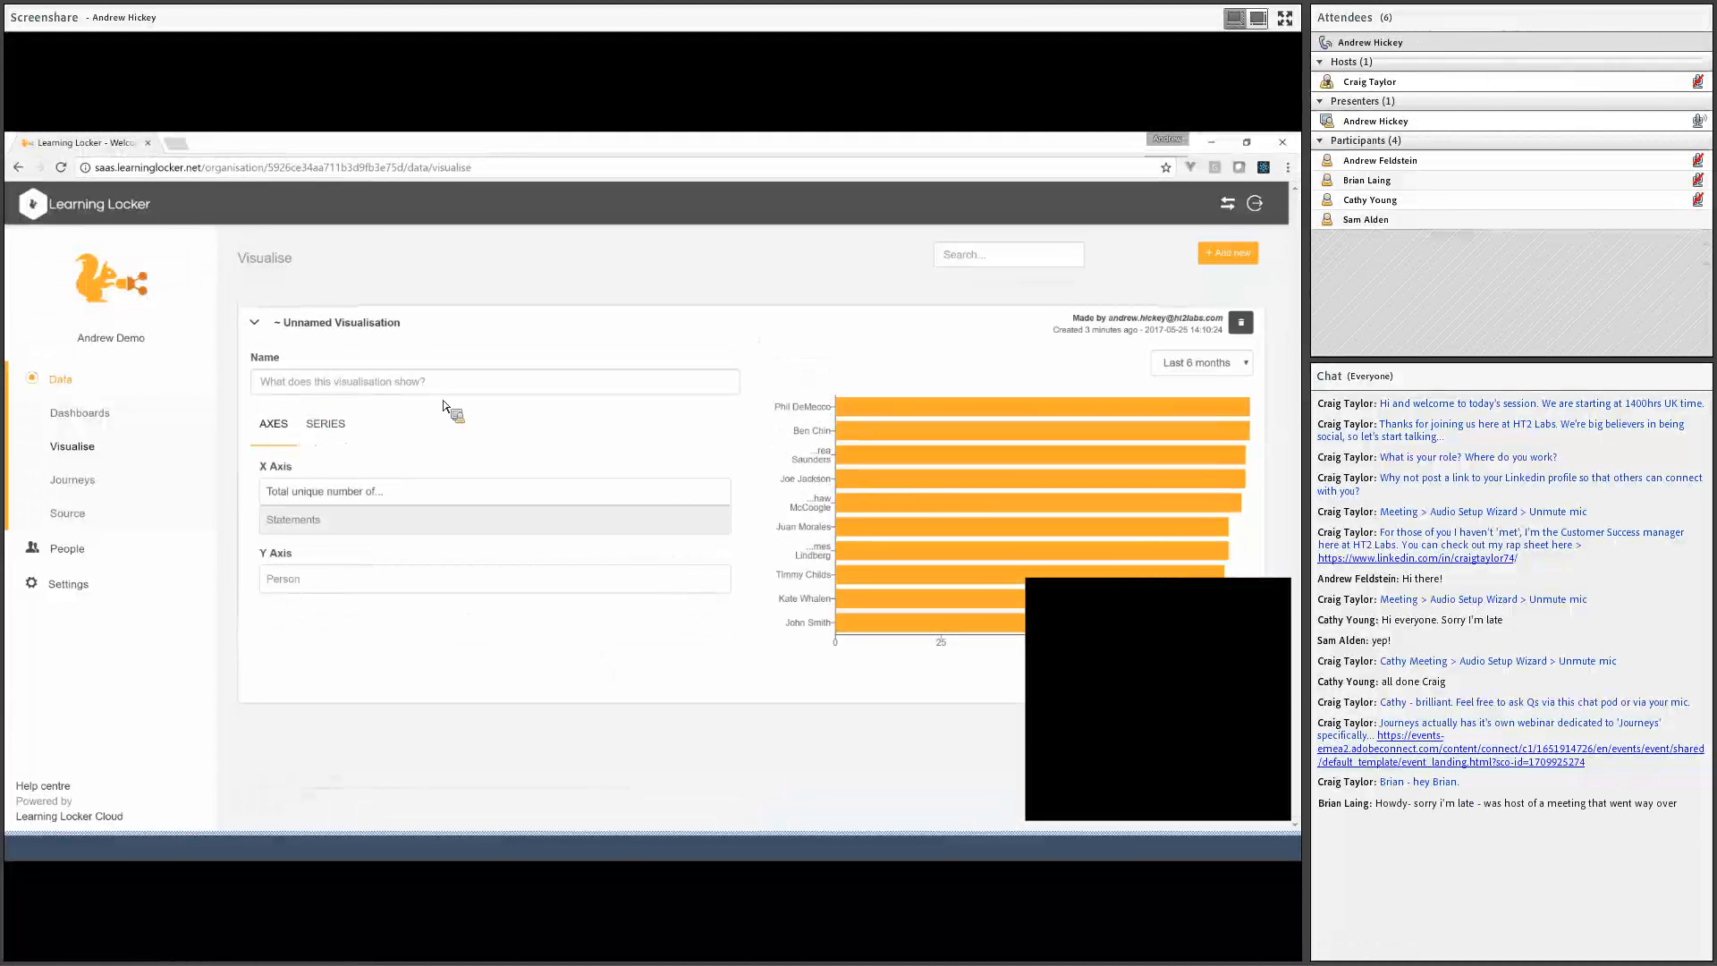
{"action": "left_click", "coordinate": [432, 495]}
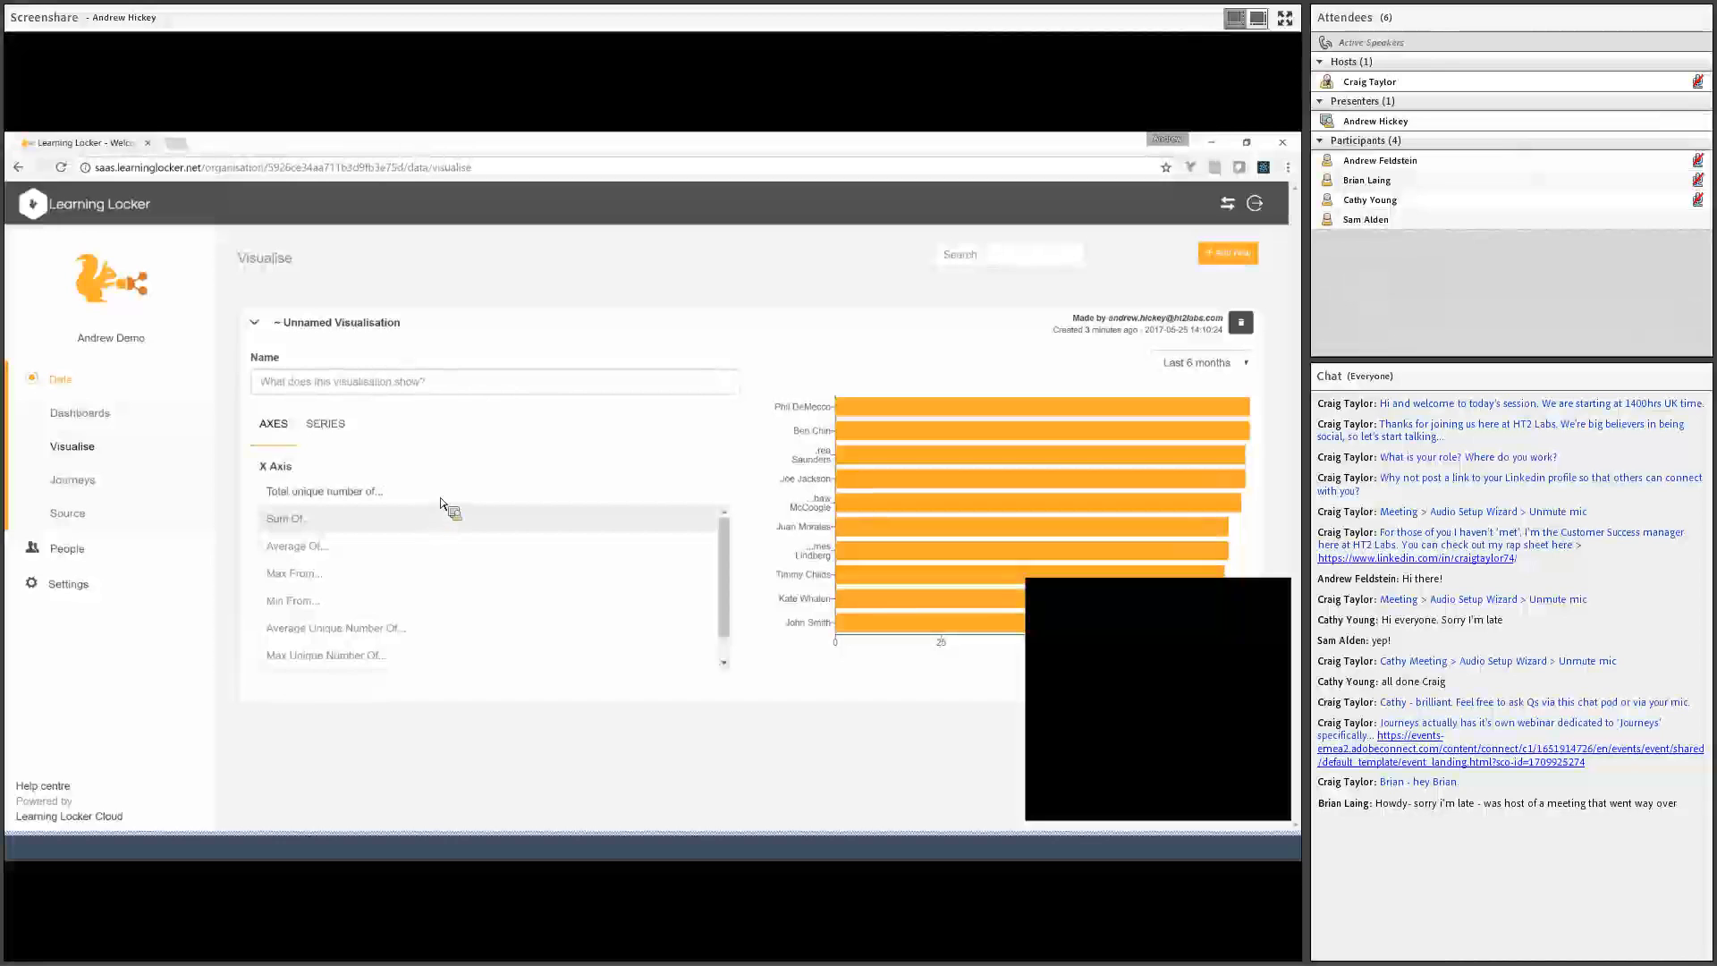
{"action": "left_click", "coordinate": [327, 553]}
{"action": "left_click", "coordinate": [328, 578]}
{"action": "left_click", "coordinate": [331, 521]}
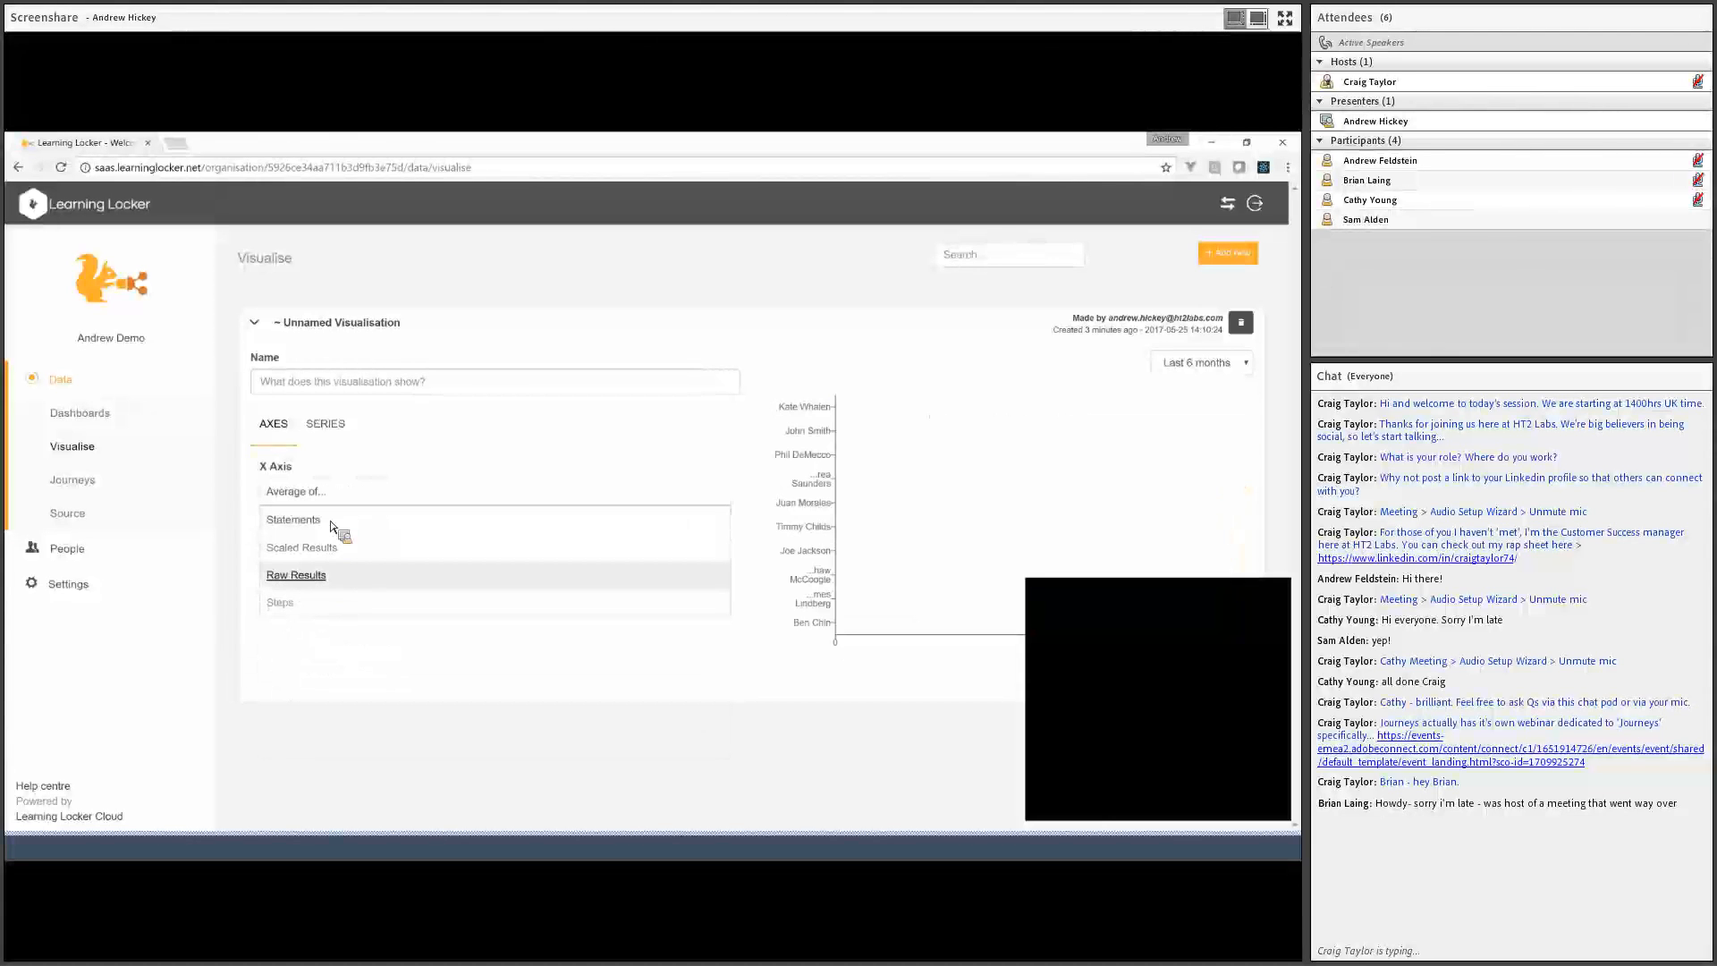
{"action": "left_click", "coordinate": [329, 548]}
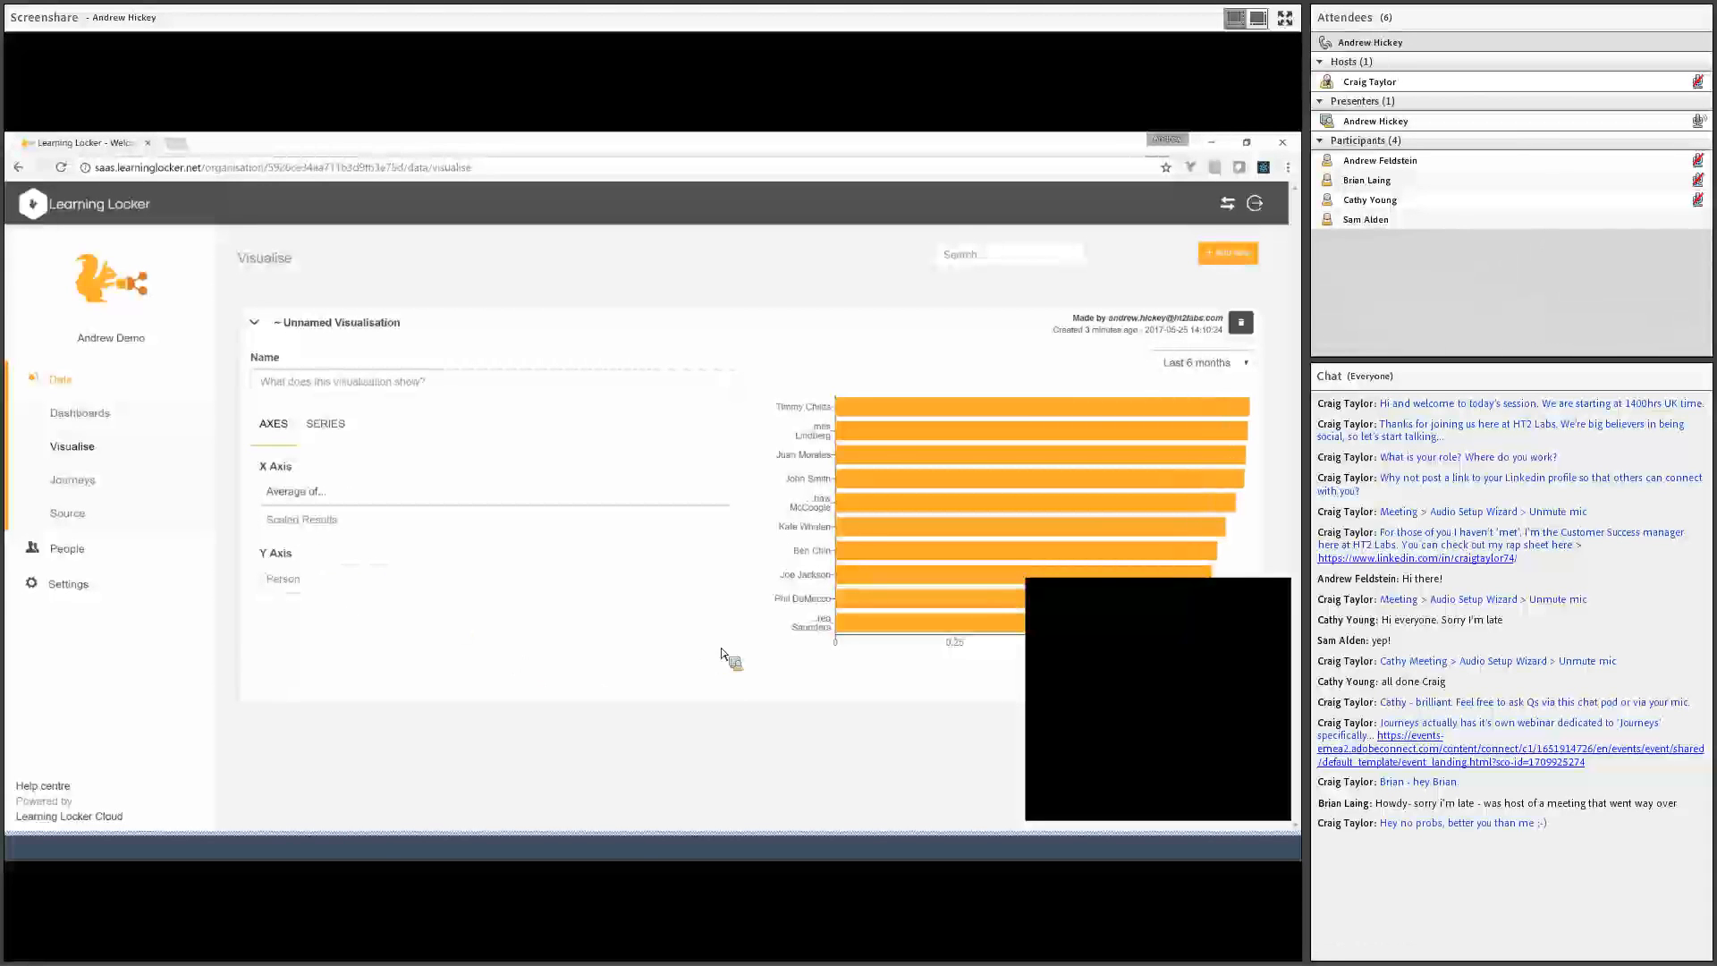
Examine the full record of the most recent "called" statement in Source, including its context, actor, verb and object
{"action": "left_click", "coordinate": [70, 516]}
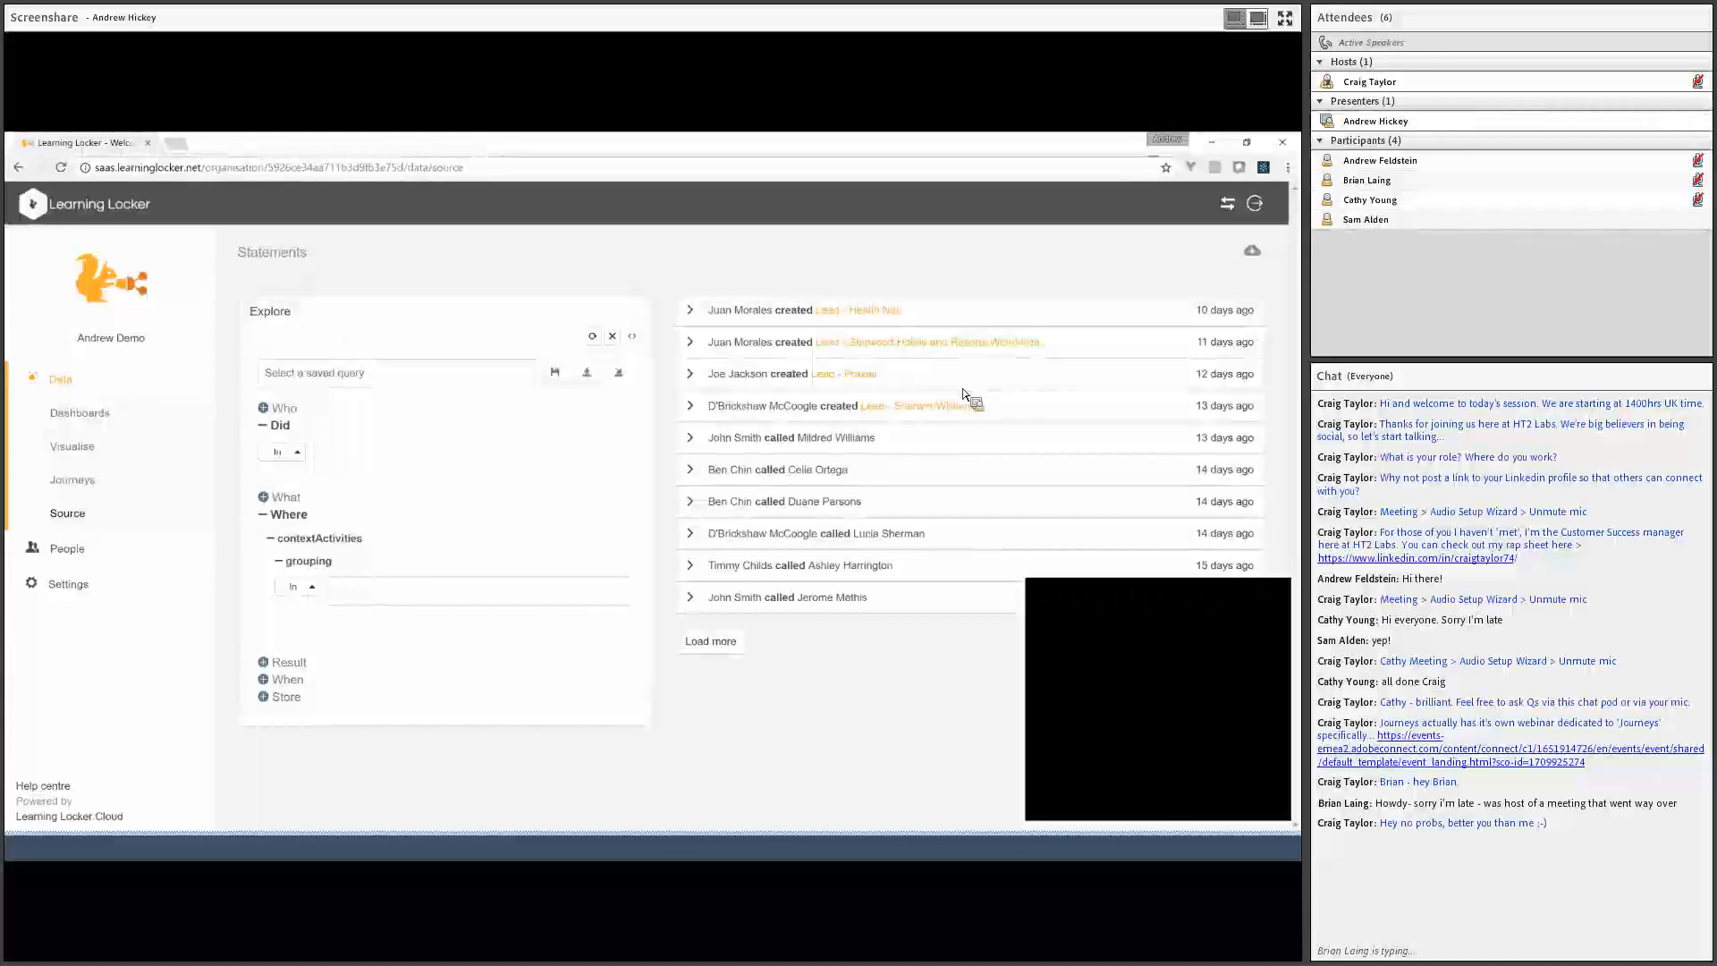
{"action": "left_click", "coordinate": [955, 447]}
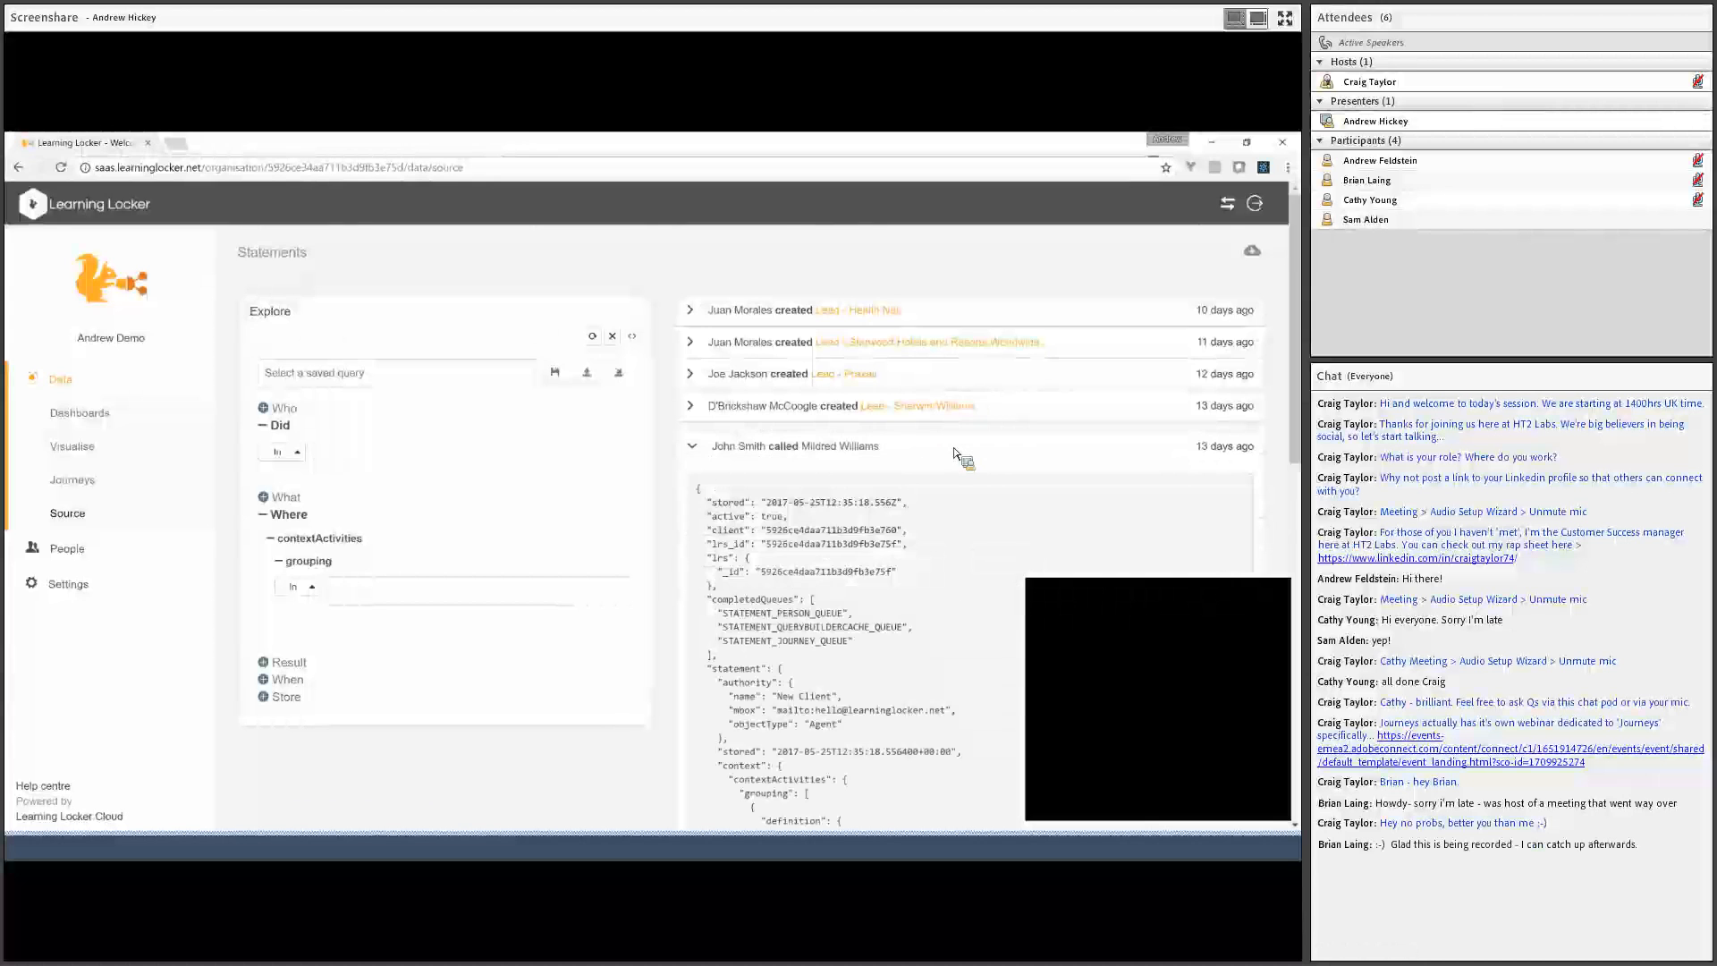
{"action": "scroll", "coordinate": [955, 454], "scroll_direction": "down", "scroll_amount": 3}
{"action": "scroll", "coordinate": [954, 454], "scroll_direction": "down", "scroll_amount": 3}
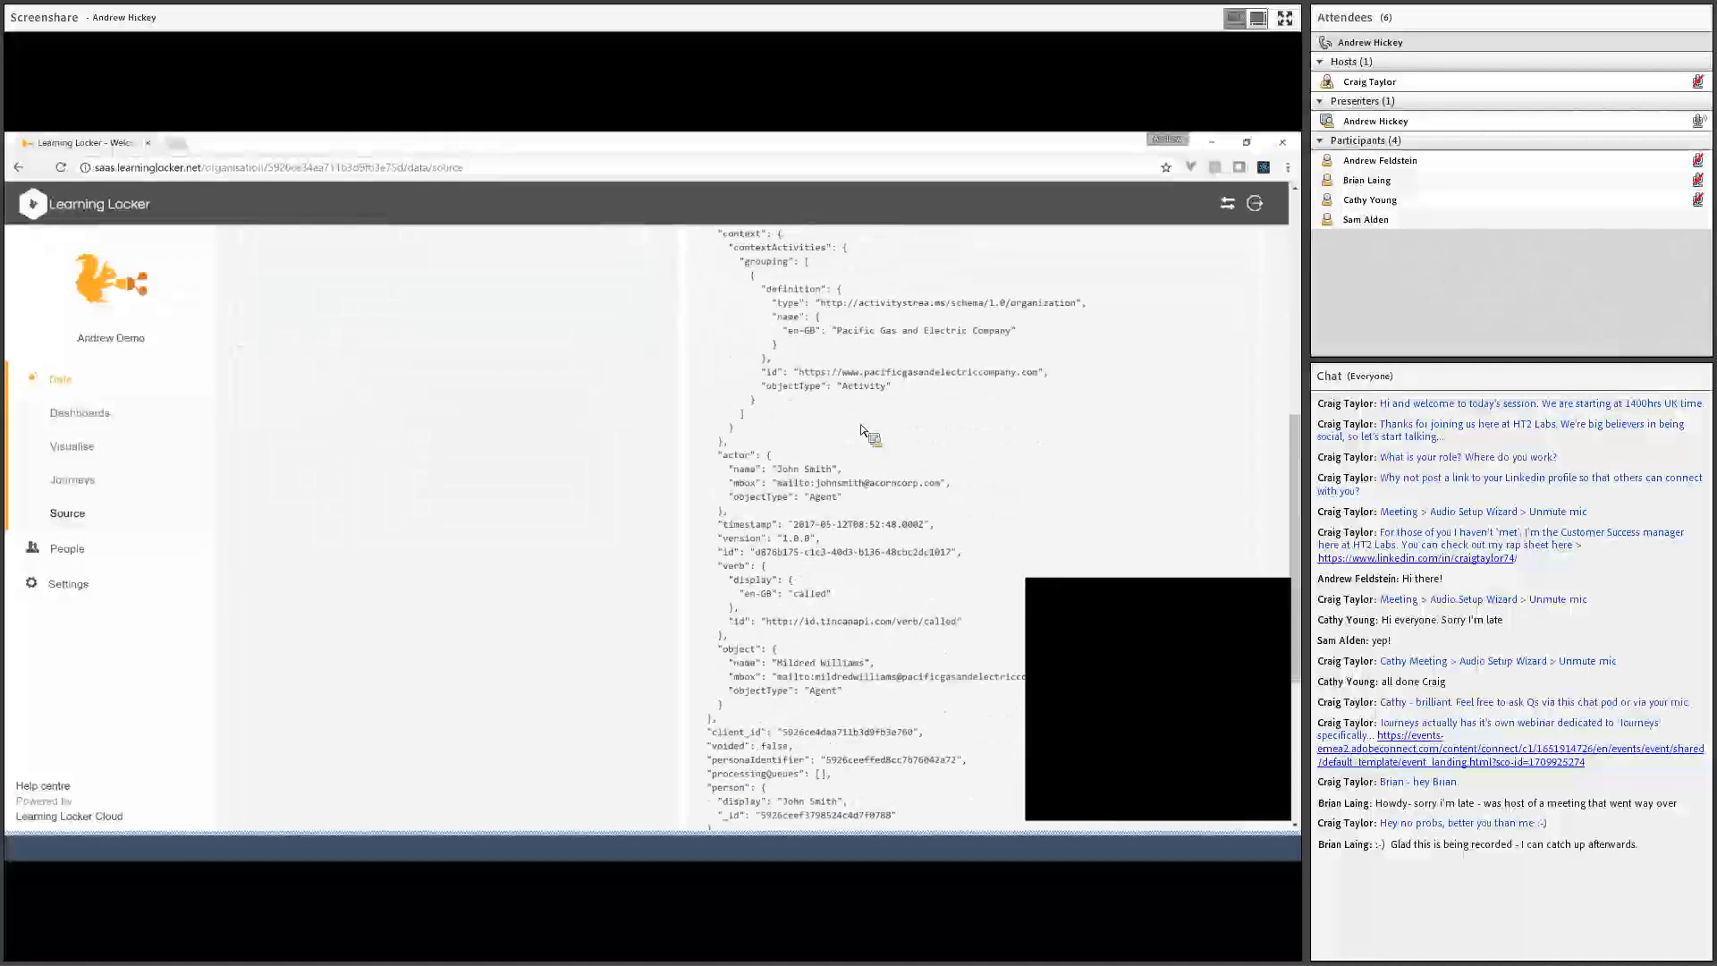
{"action": "scroll", "coordinate": [861, 430], "scroll_direction": "down", "scroll_amount": 1}
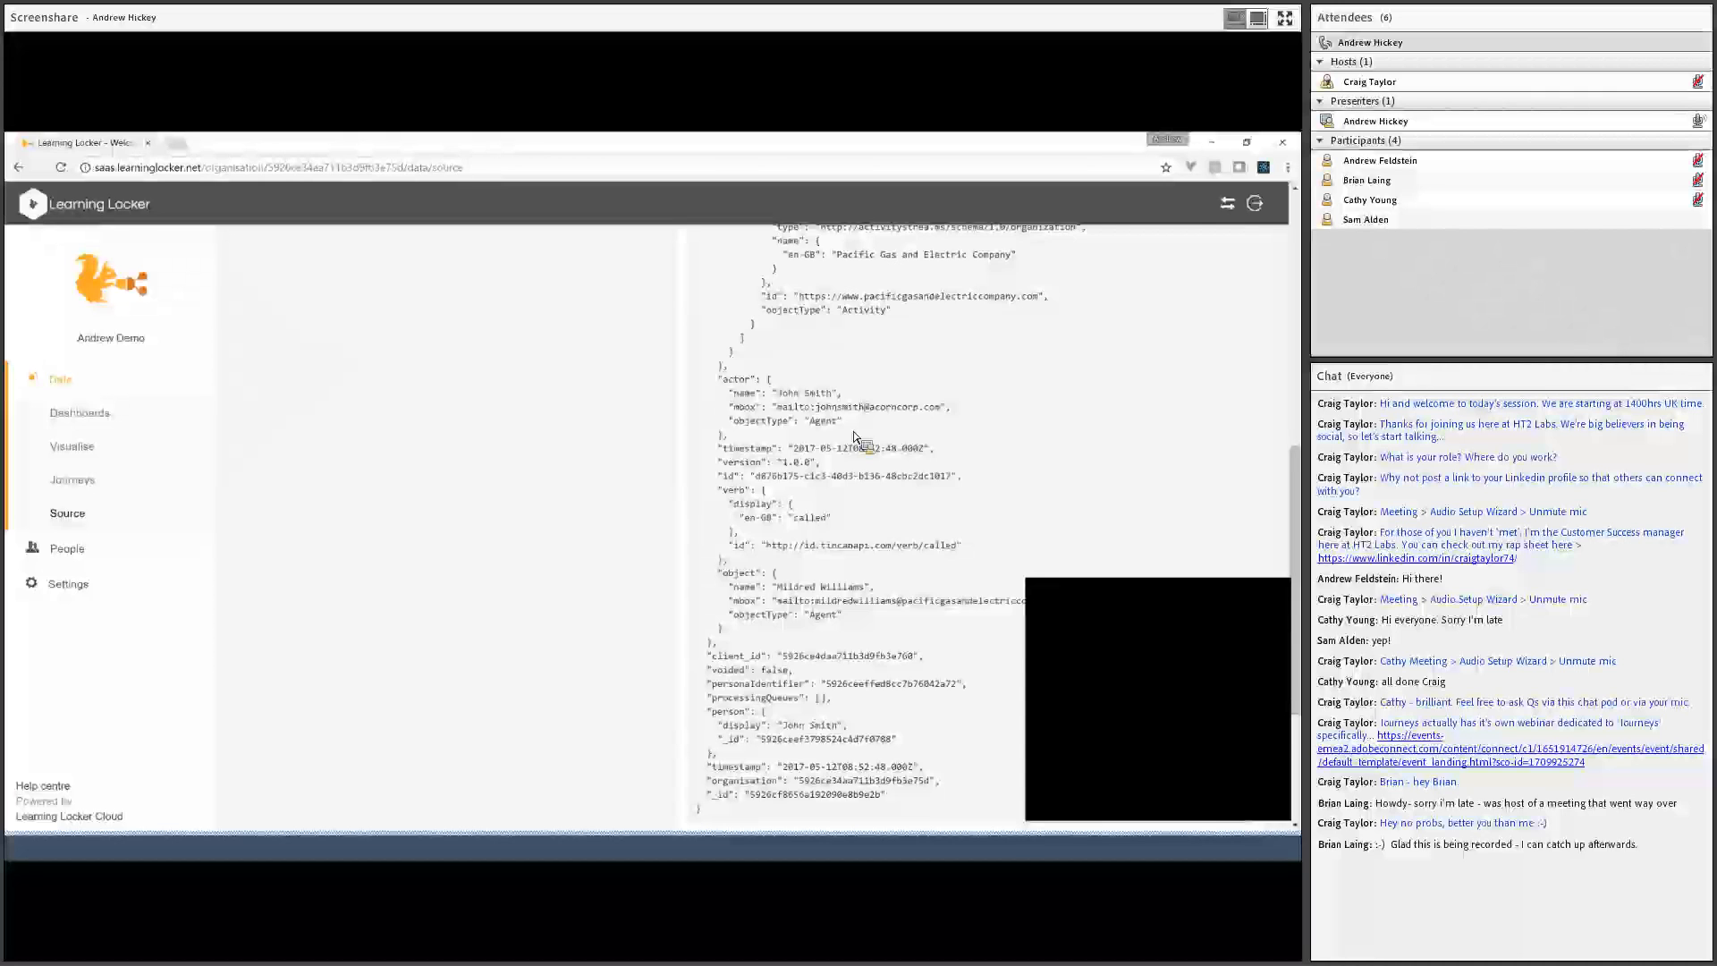
{"action": "scroll", "coordinate": [854, 438], "scroll_direction": "up", "scroll_amount": 4}
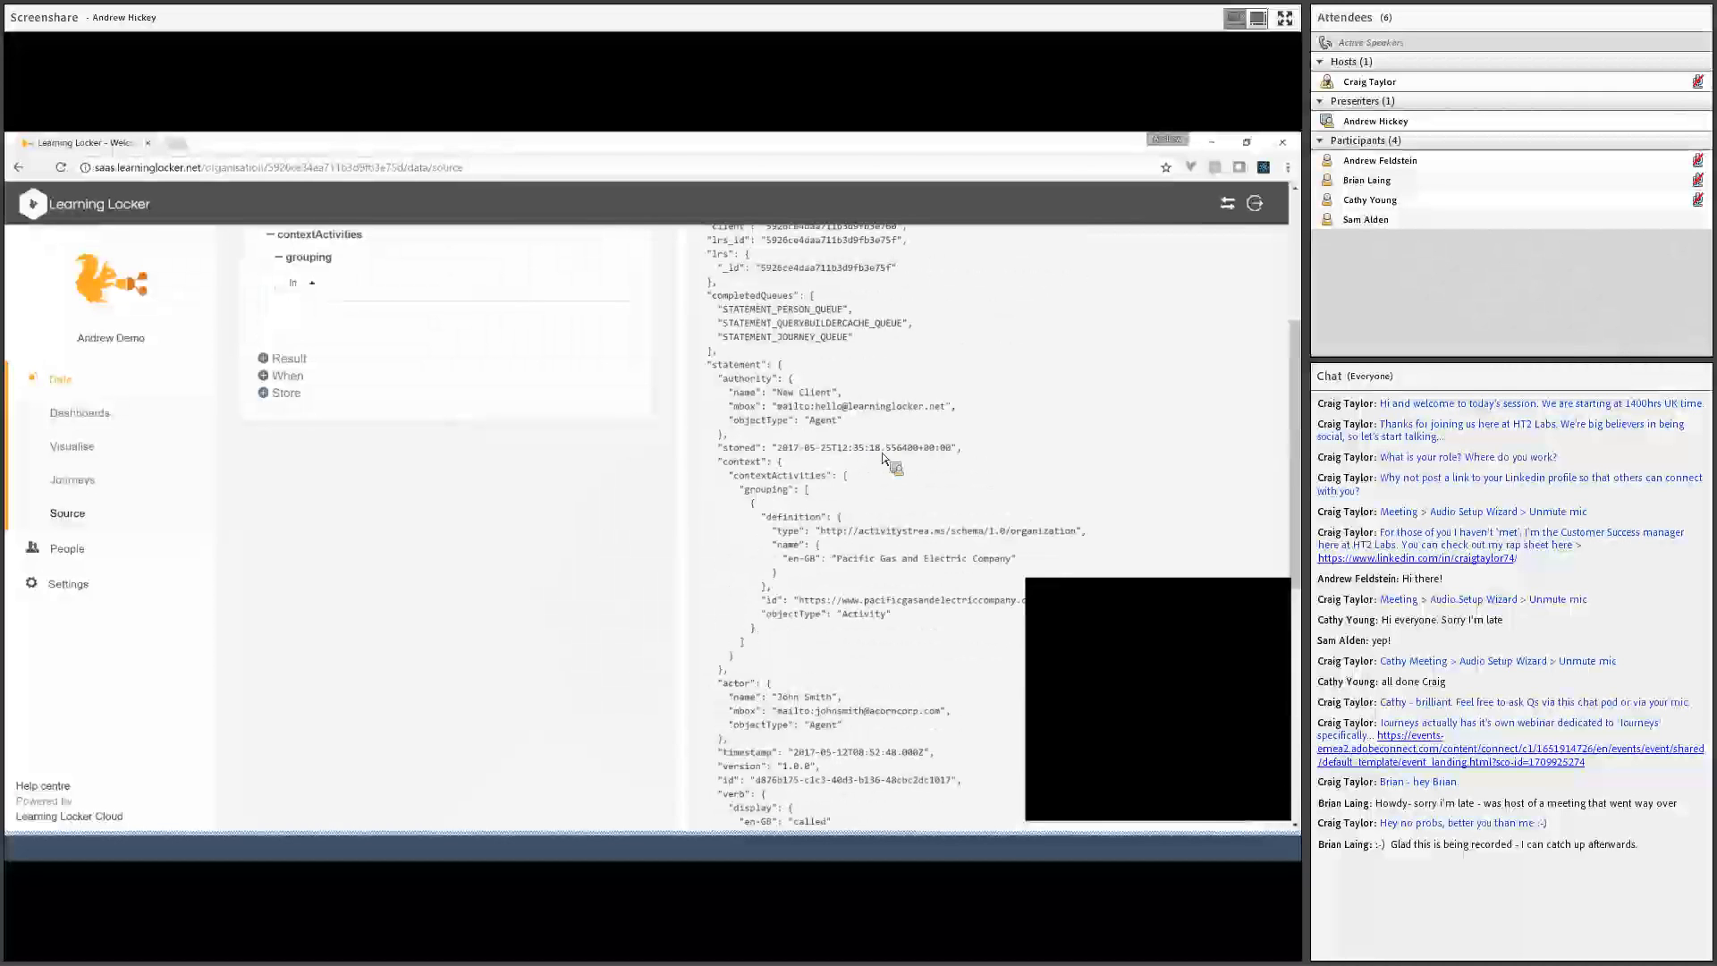
{"action": "scroll", "coordinate": [769, 375], "scroll_direction": "down", "scroll_amount": 3}
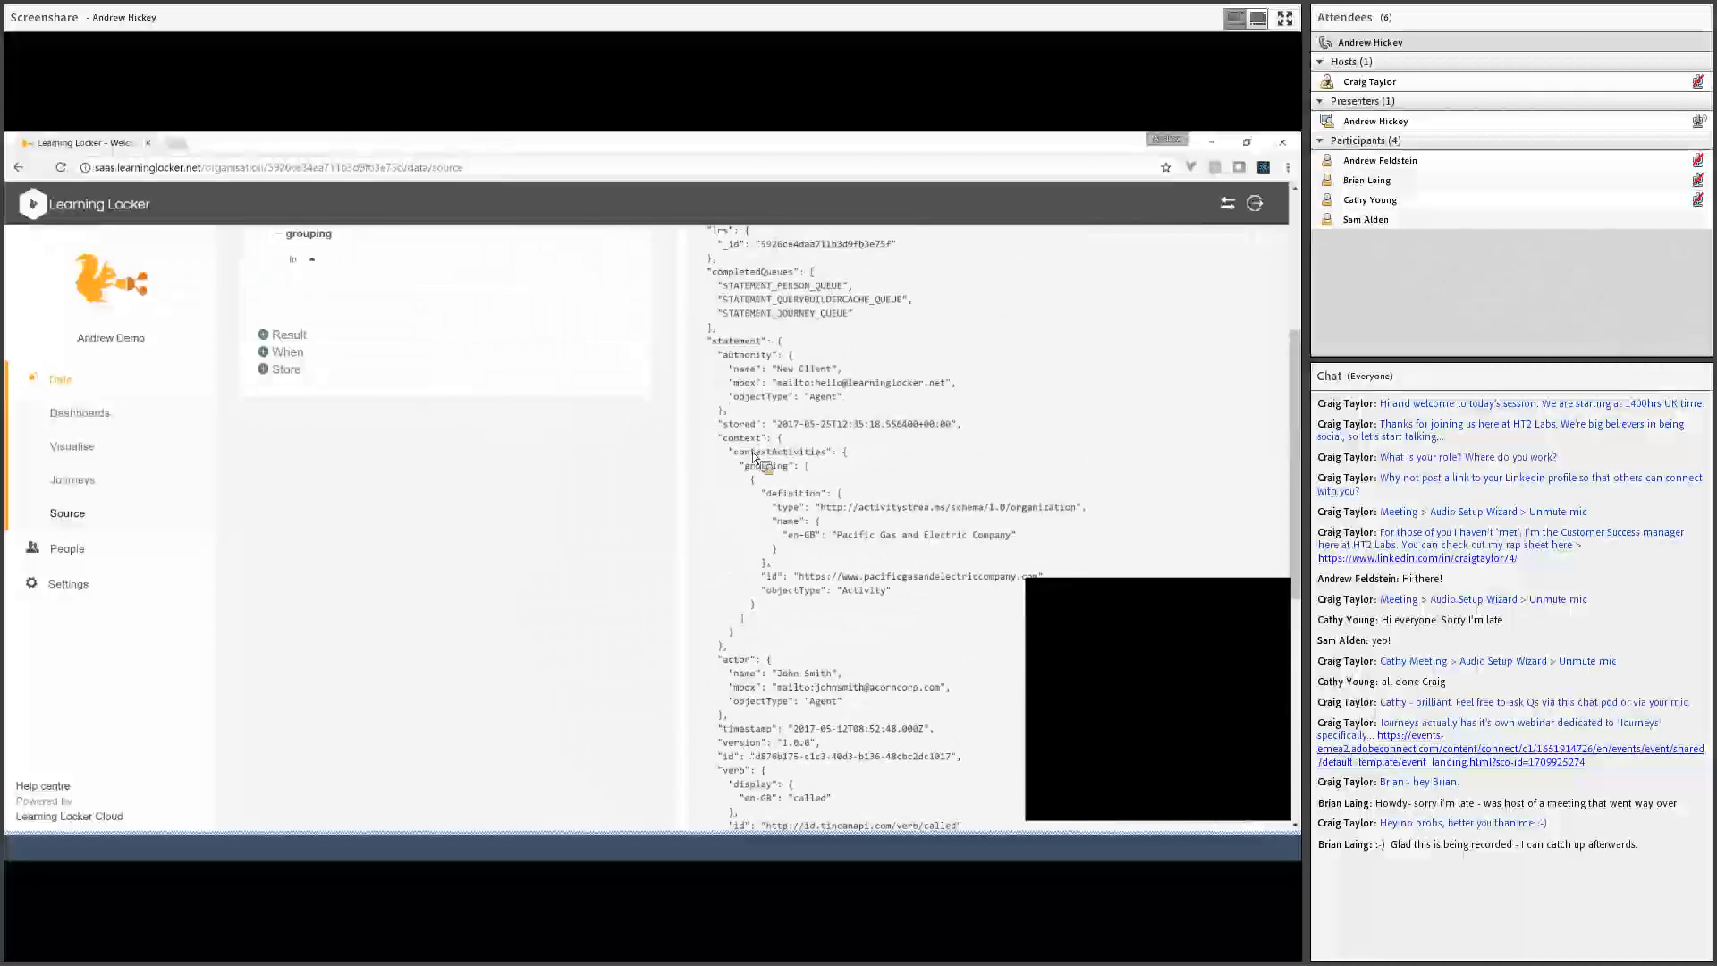
{"action": "scroll", "coordinate": [760, 415], "scroll_direction": "down", "scroll_amount": 1}
{"action": "scroll", "coordinate": [759, 501], "scroll_direction": "up", "scroll_amount": 6}
{"action": "scroll", "coordinate": [759, 521], "scroll_direction": "down", "scroll_amount": 6}
{"action": "scroll", "coordinate": [763, 522], "scroll_direction": "up", "scroll_amount": 7}
{"action": "left_click", "coordinate": [833, 435]}
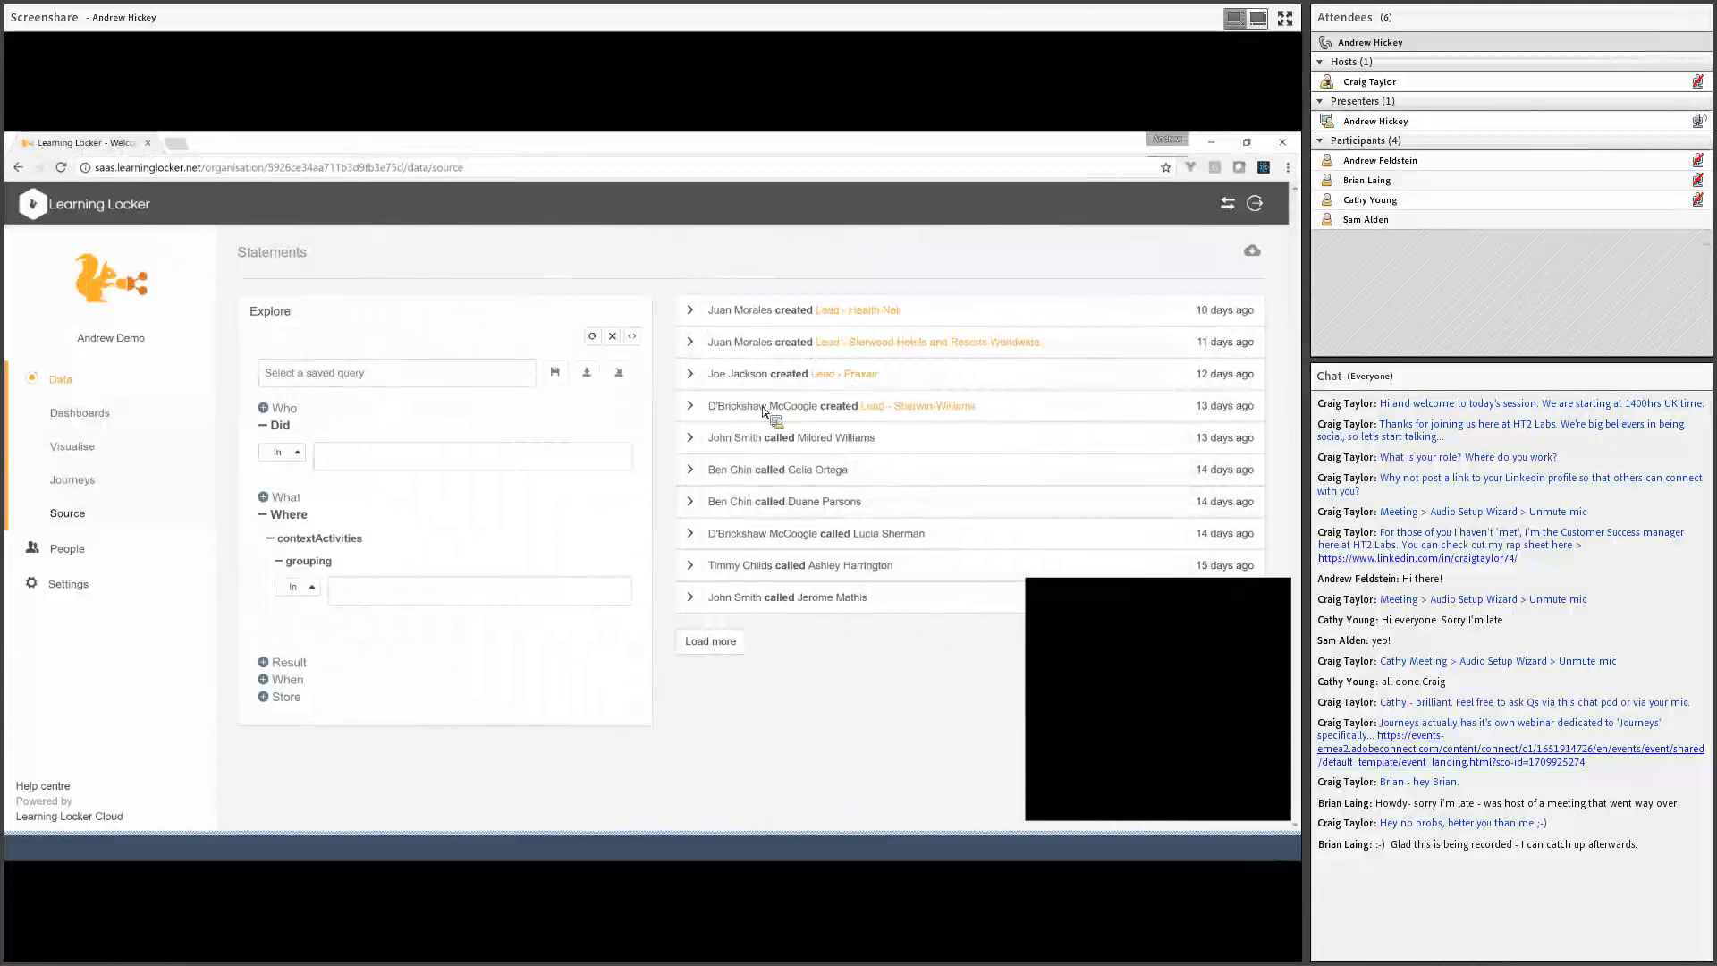
Filter the Source statements to the Did verb completed and examine the result score in the first Master the Selling Process statement
{"action": "left_click", "coordinate": [340, 456]}
{"action": "left_click", "coordinate": [373, 499]}
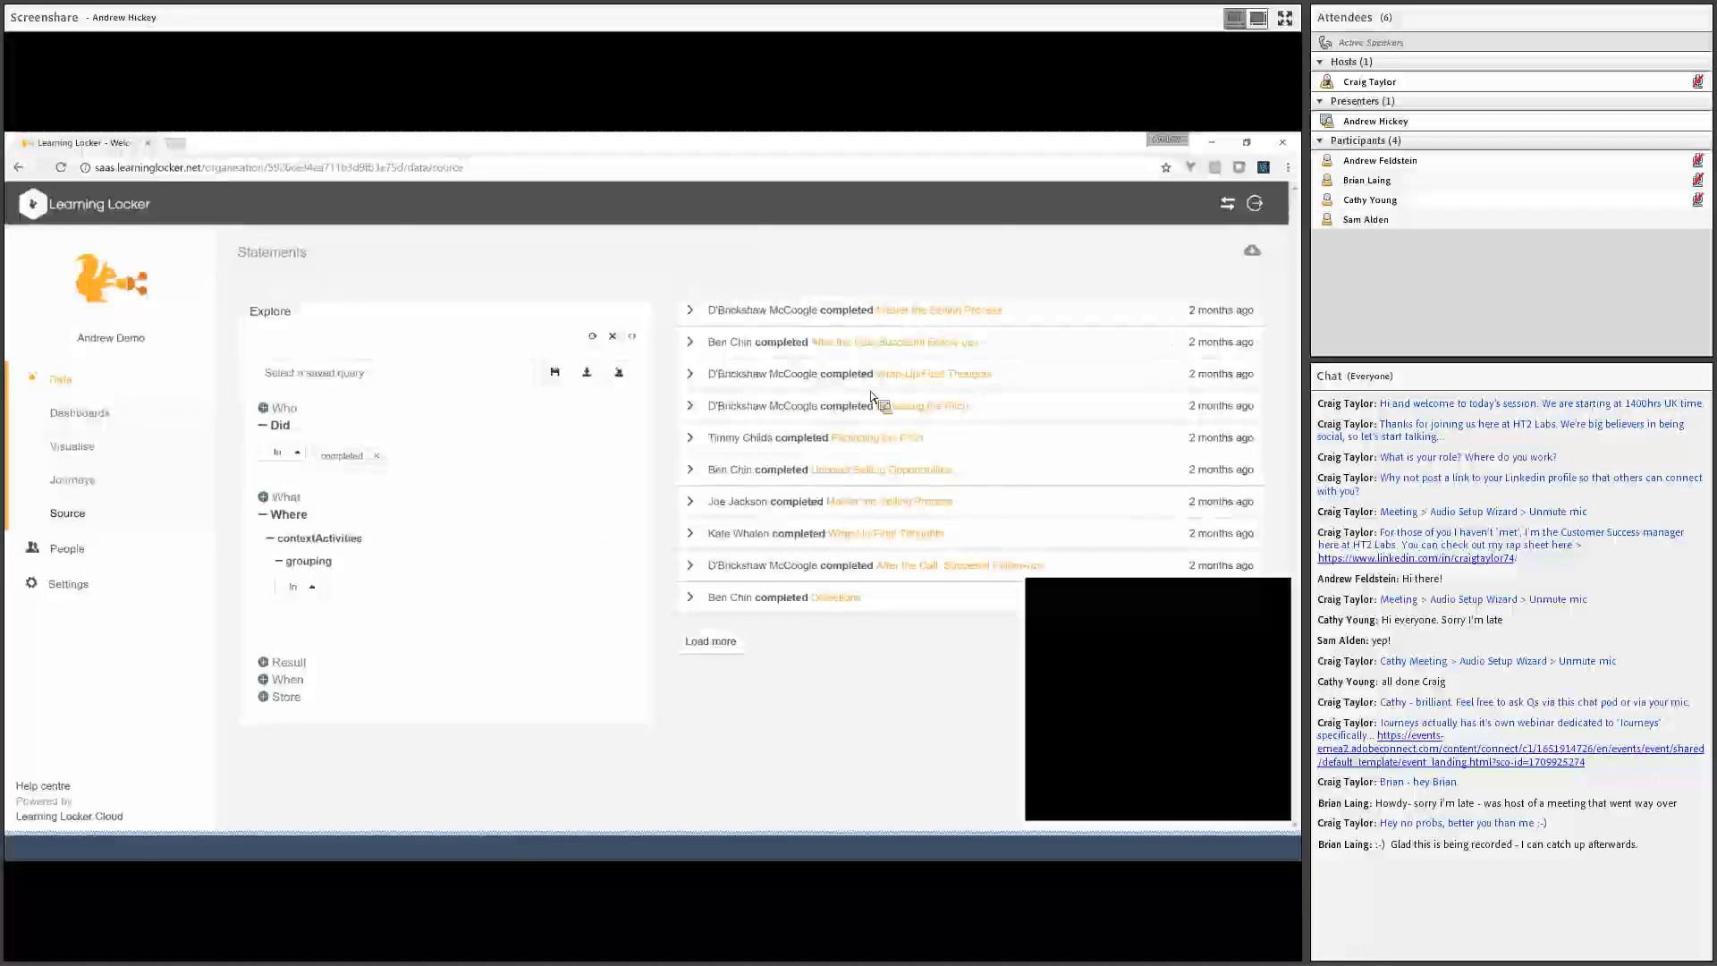
{"action": "left_click", "coordinate": [1008, 315]}
{"action": "scroll", "coordinate": [925, 445], "scroll_direction": "down", "scroll_amount": 3}
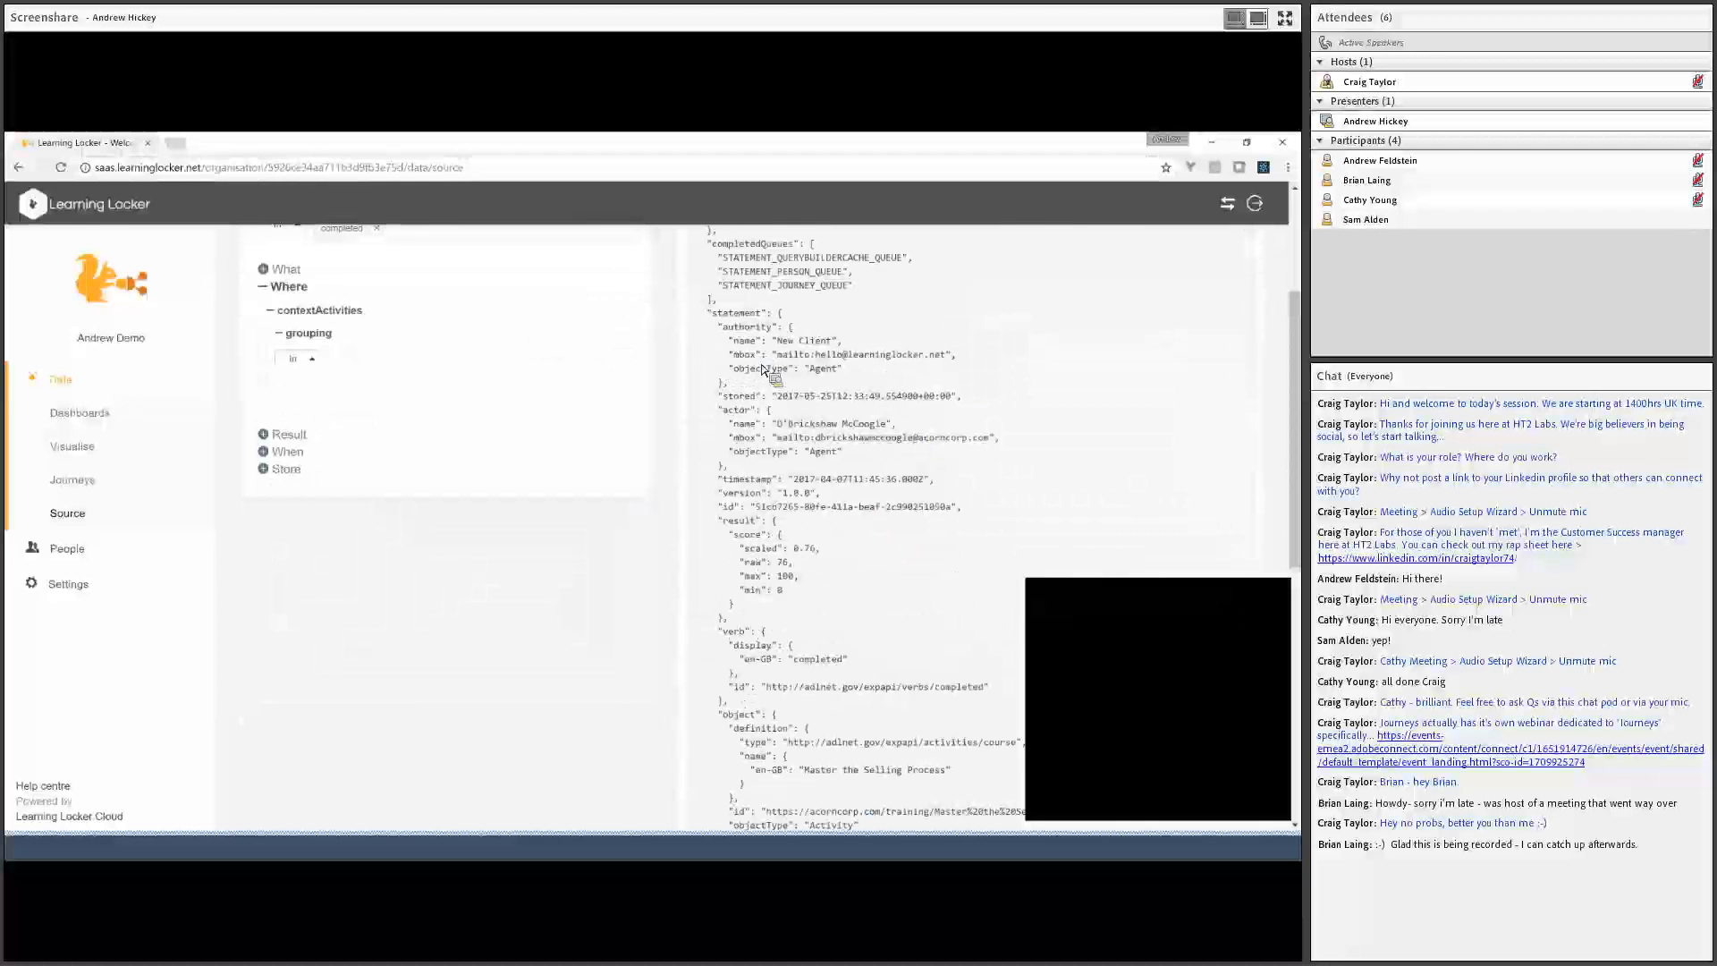
{"action": "double_click", "coordinate": [738, 520]}
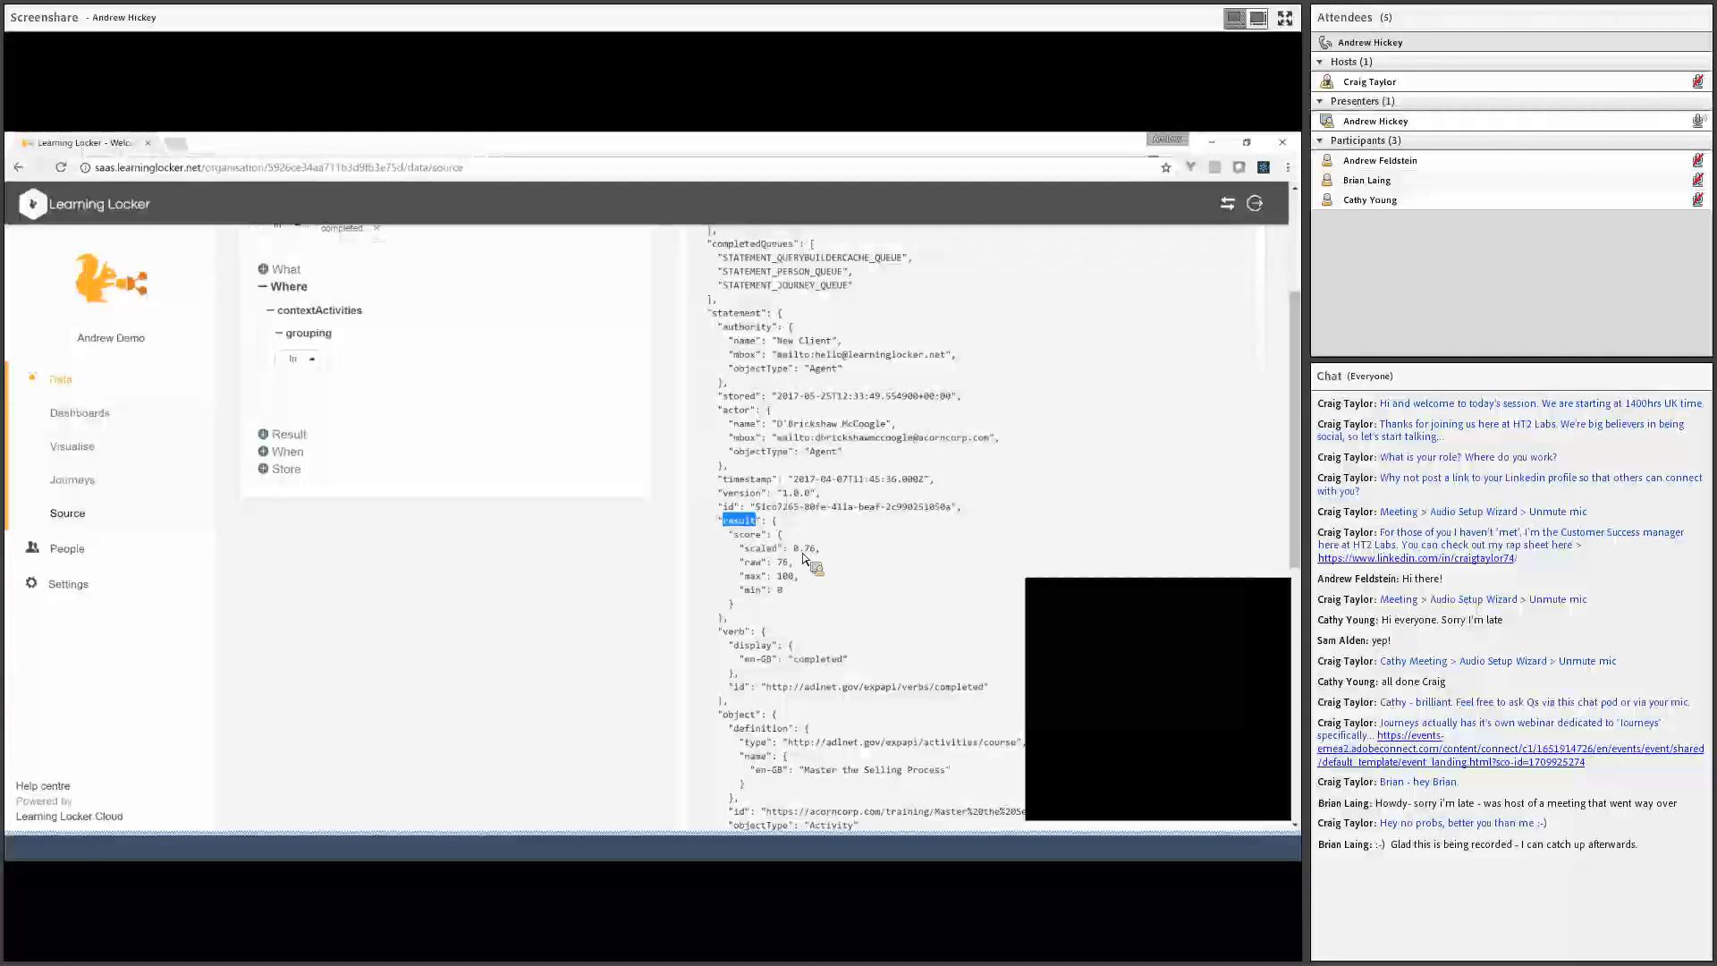
{"action": "scroll", "coordinate": [795, 577], "scroll_direction": "up", "scroll_amount": 5}
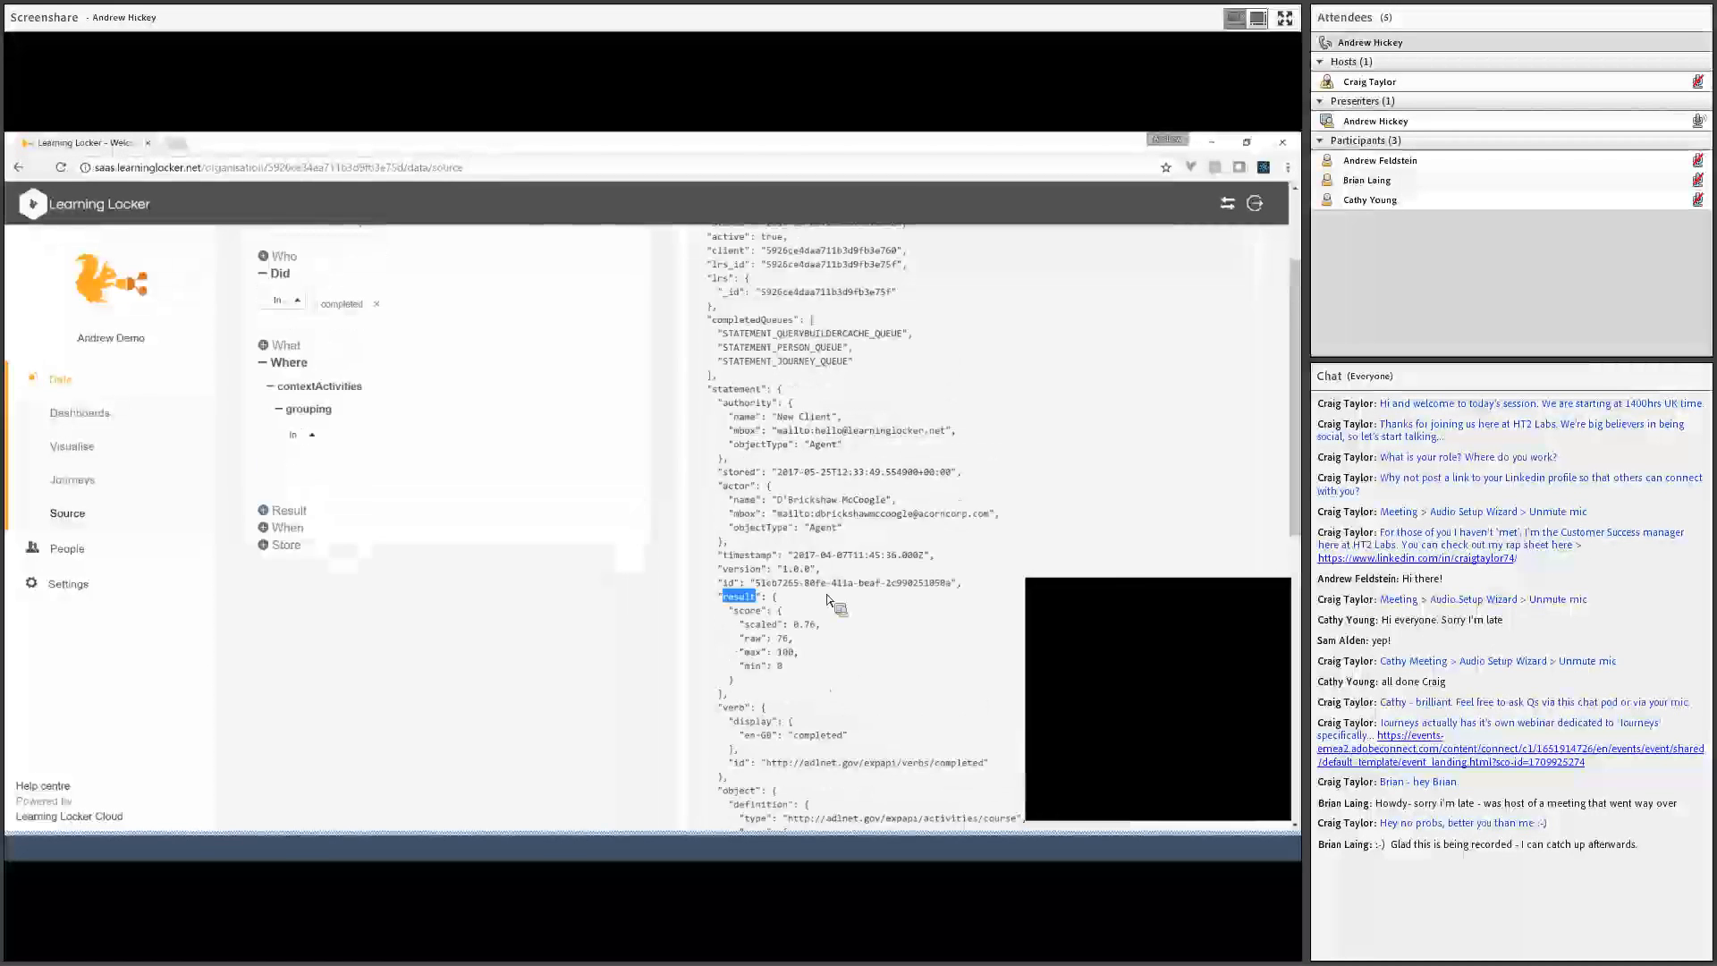
{"action": "left_click", "coordinate": [894, 472]}
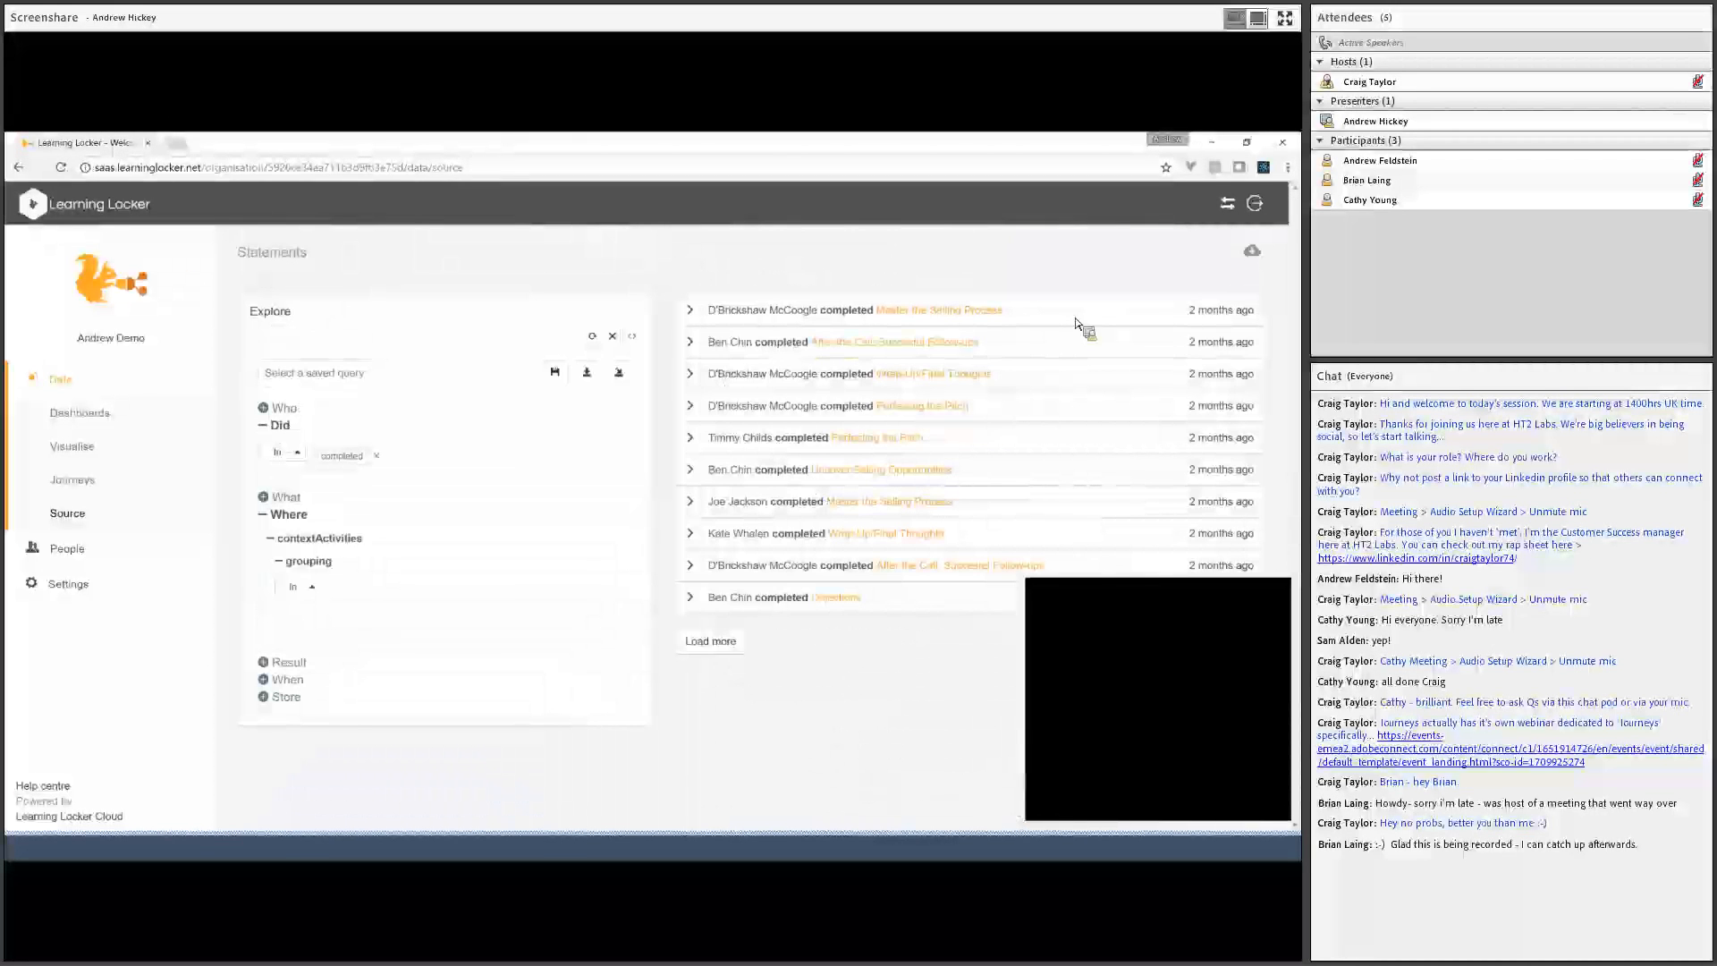
Reopen the first completed statement in Source and review its result, verb and activity object details
{"action": "left_click", "coordinate": [116, 446]}
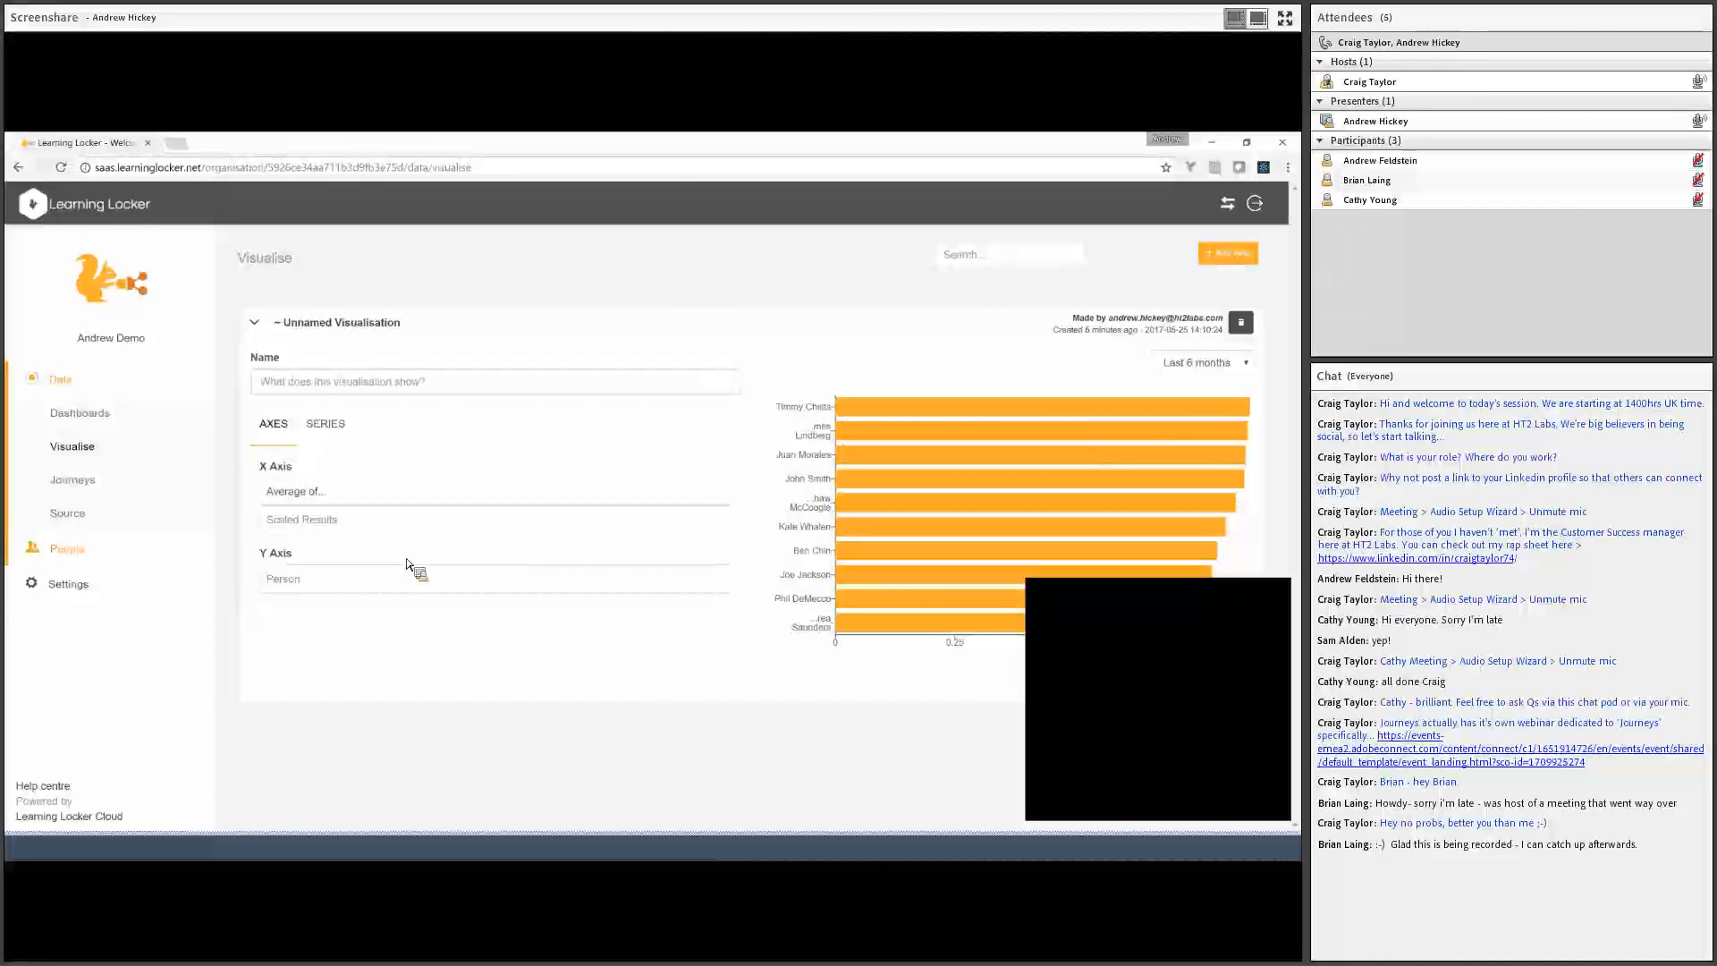
{"action": "left_click", "coordinate": [75, 528]}
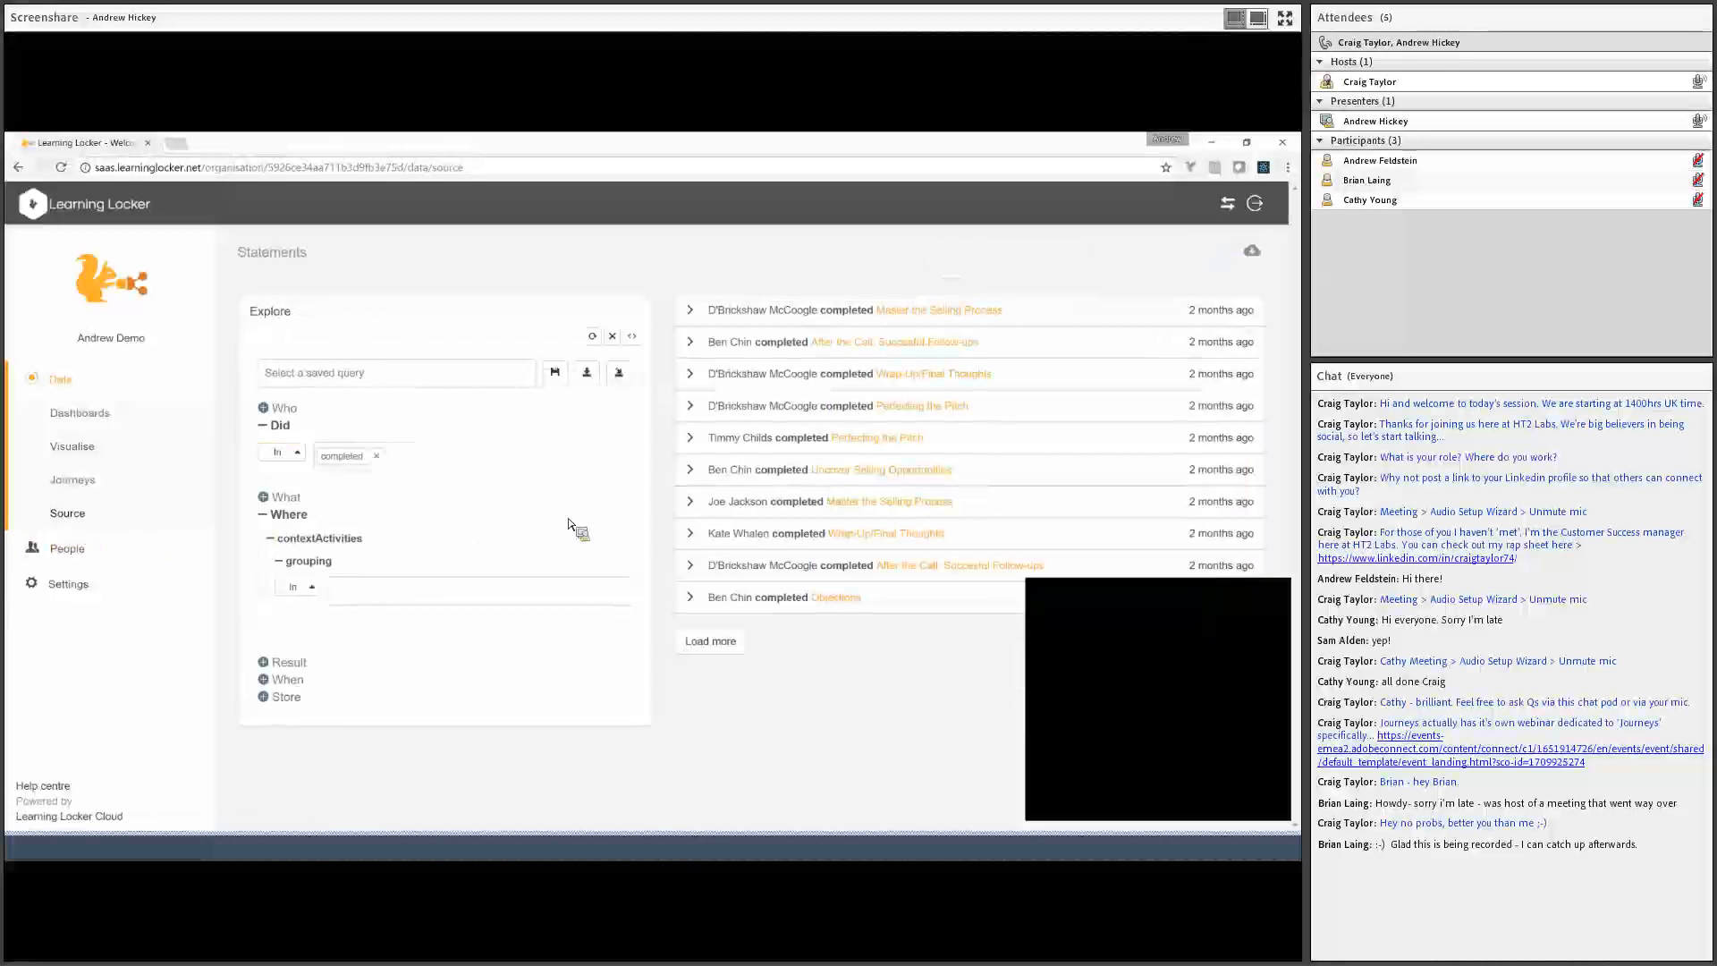
{"action": "left_click", "coordinate": [951, 309]}
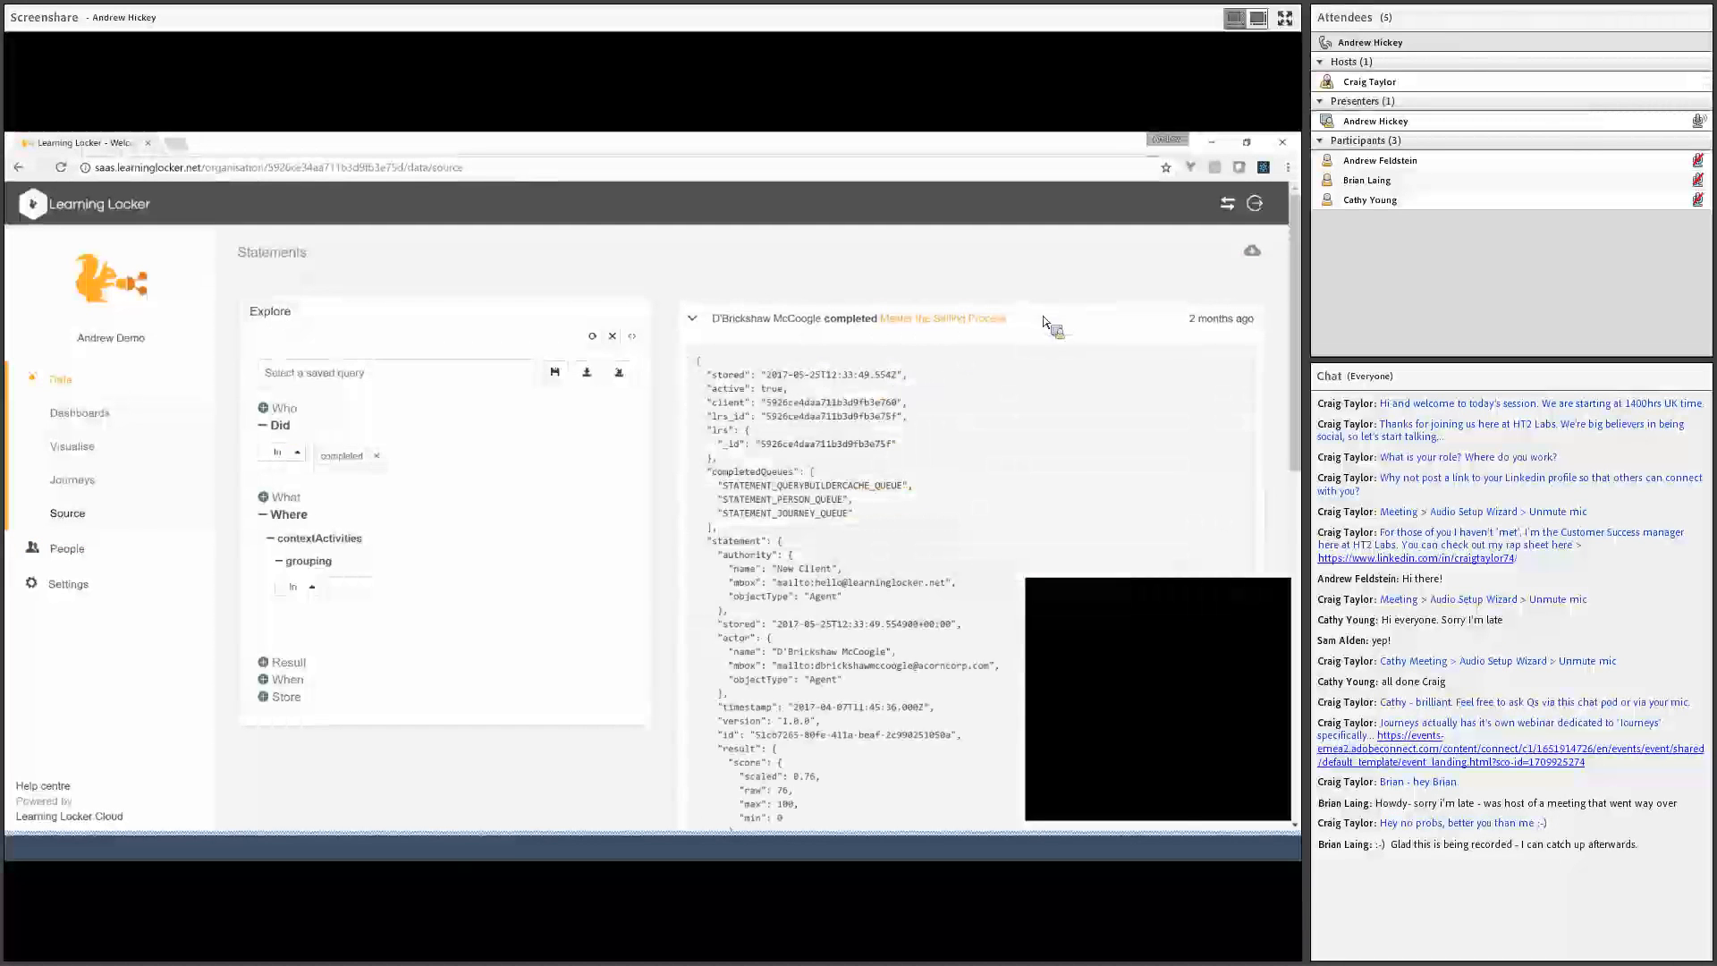
{"action": "scroll", "coordinate": [1019, 367], "scroll_direction": "down", "scroll_amount": 3}
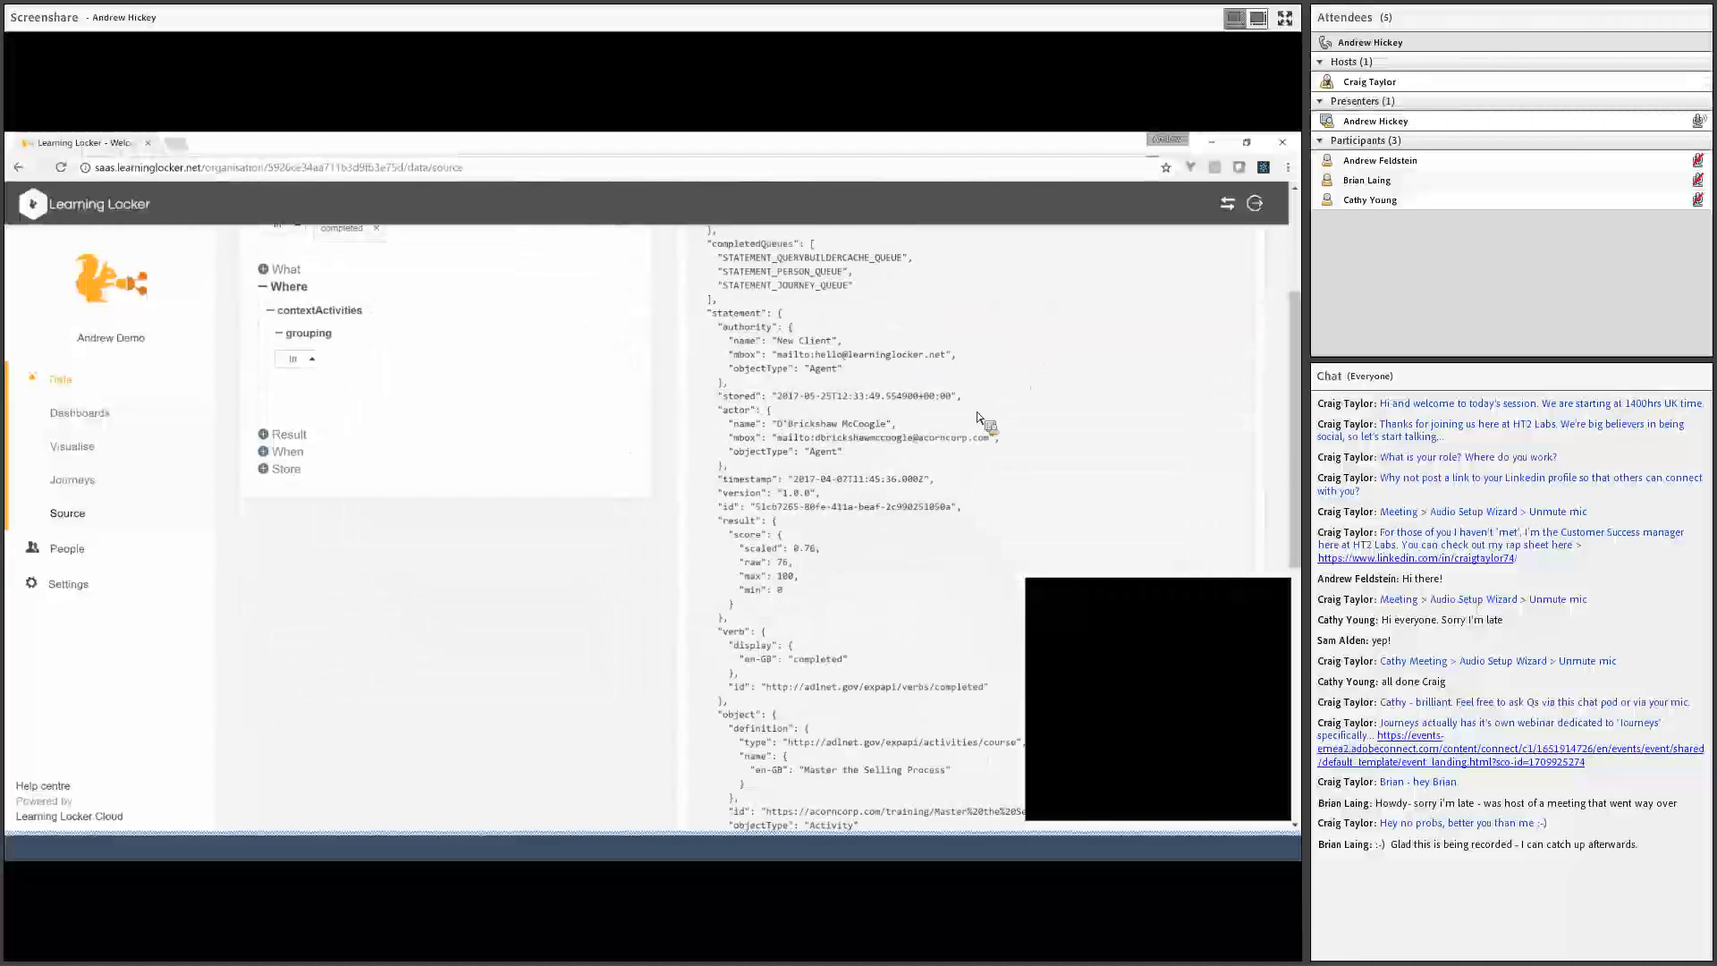
{"action": "scroll", "coordinate": [972, 418], "scroll_direction": "down", "scroll_amount": 3}
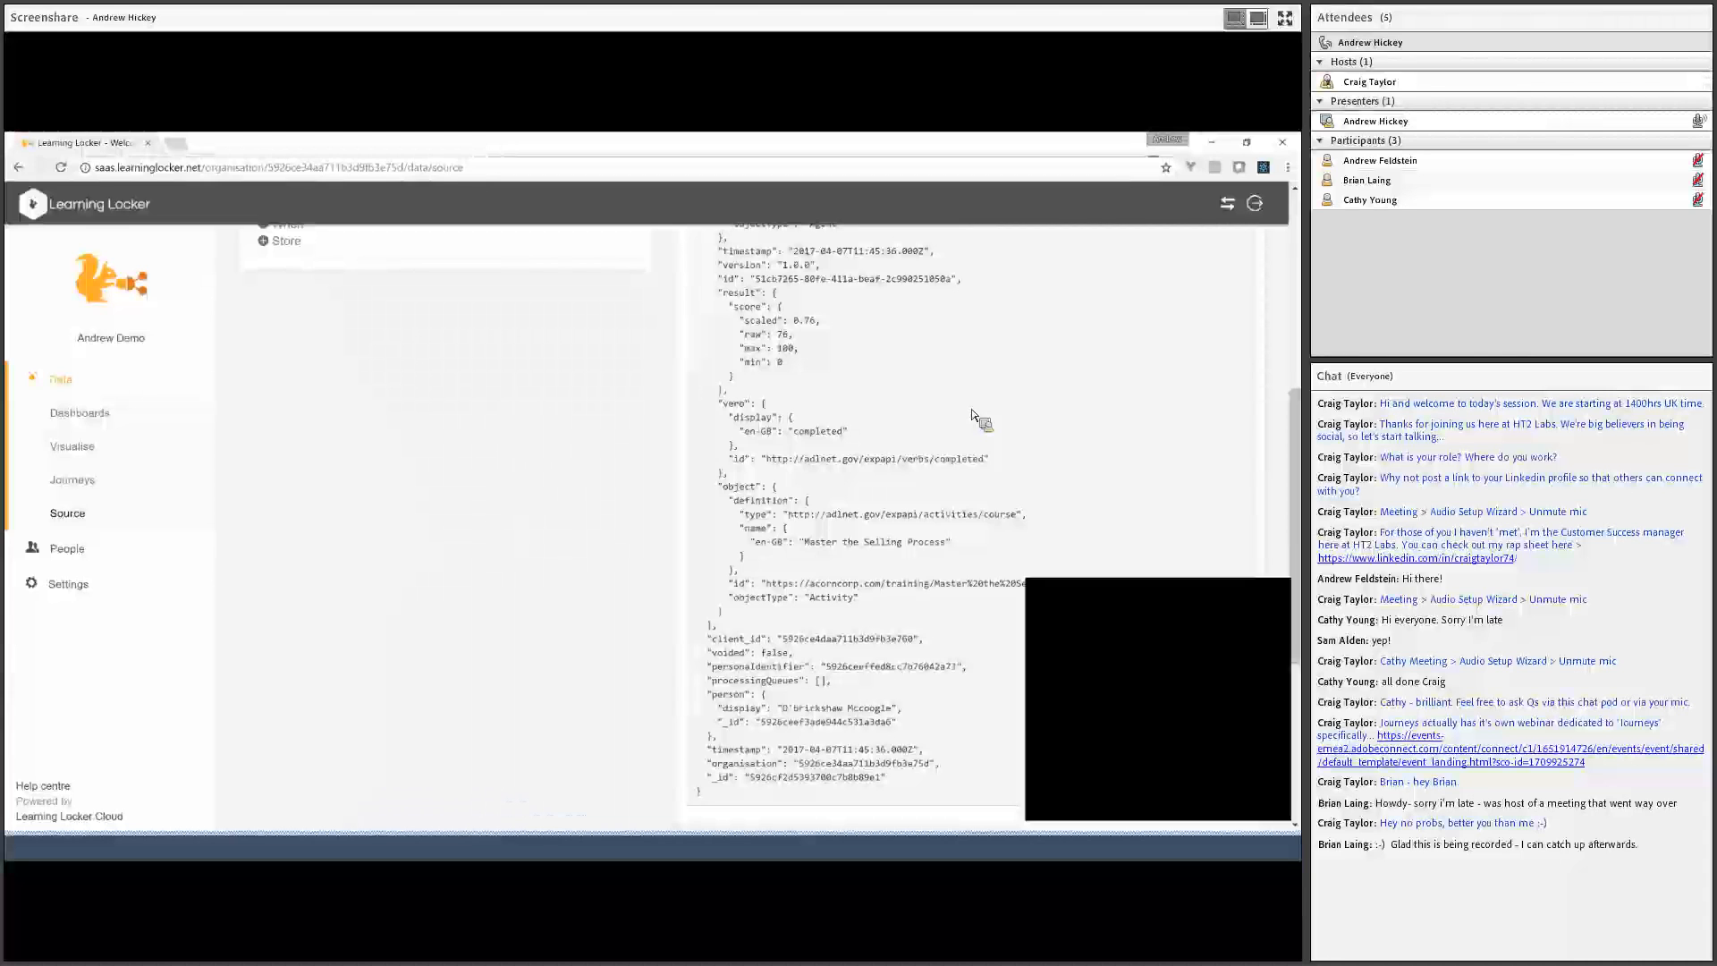
{"action": "scroll", "coordinate": [973, 414], "scroll_direction": "down", "scroll_amount": 2}
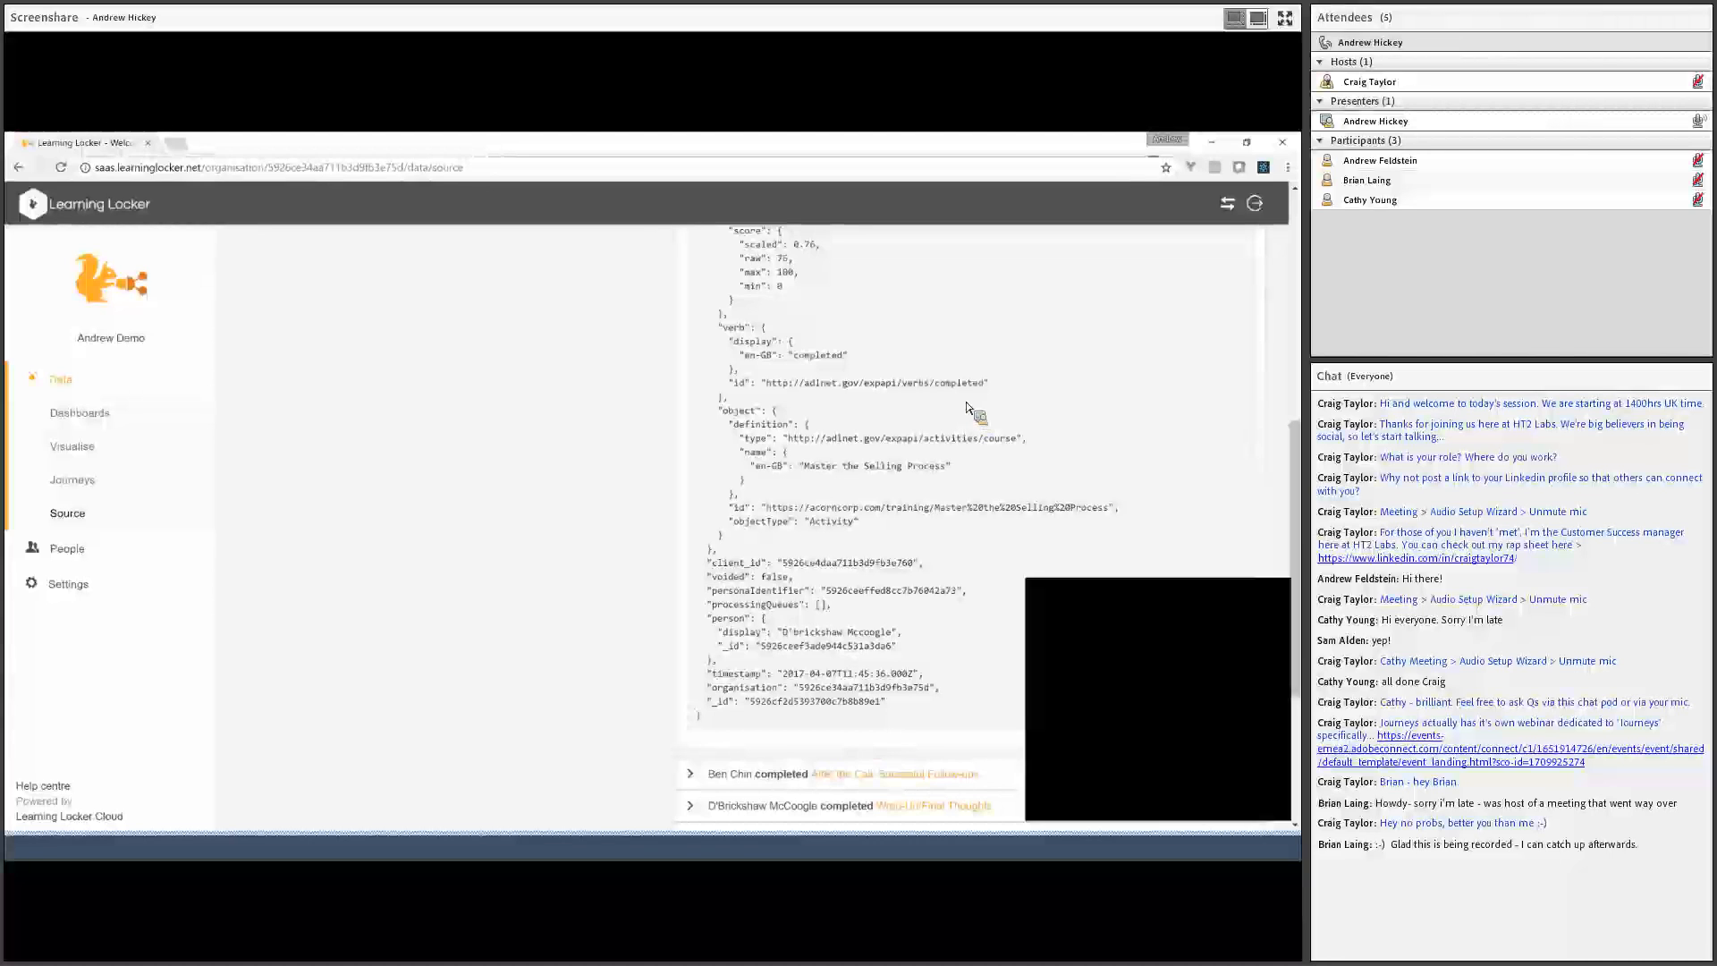
{"action": "scroll", "coordinate": [968, 409], "scroll_direction": "up", "scroll_amount": 3}
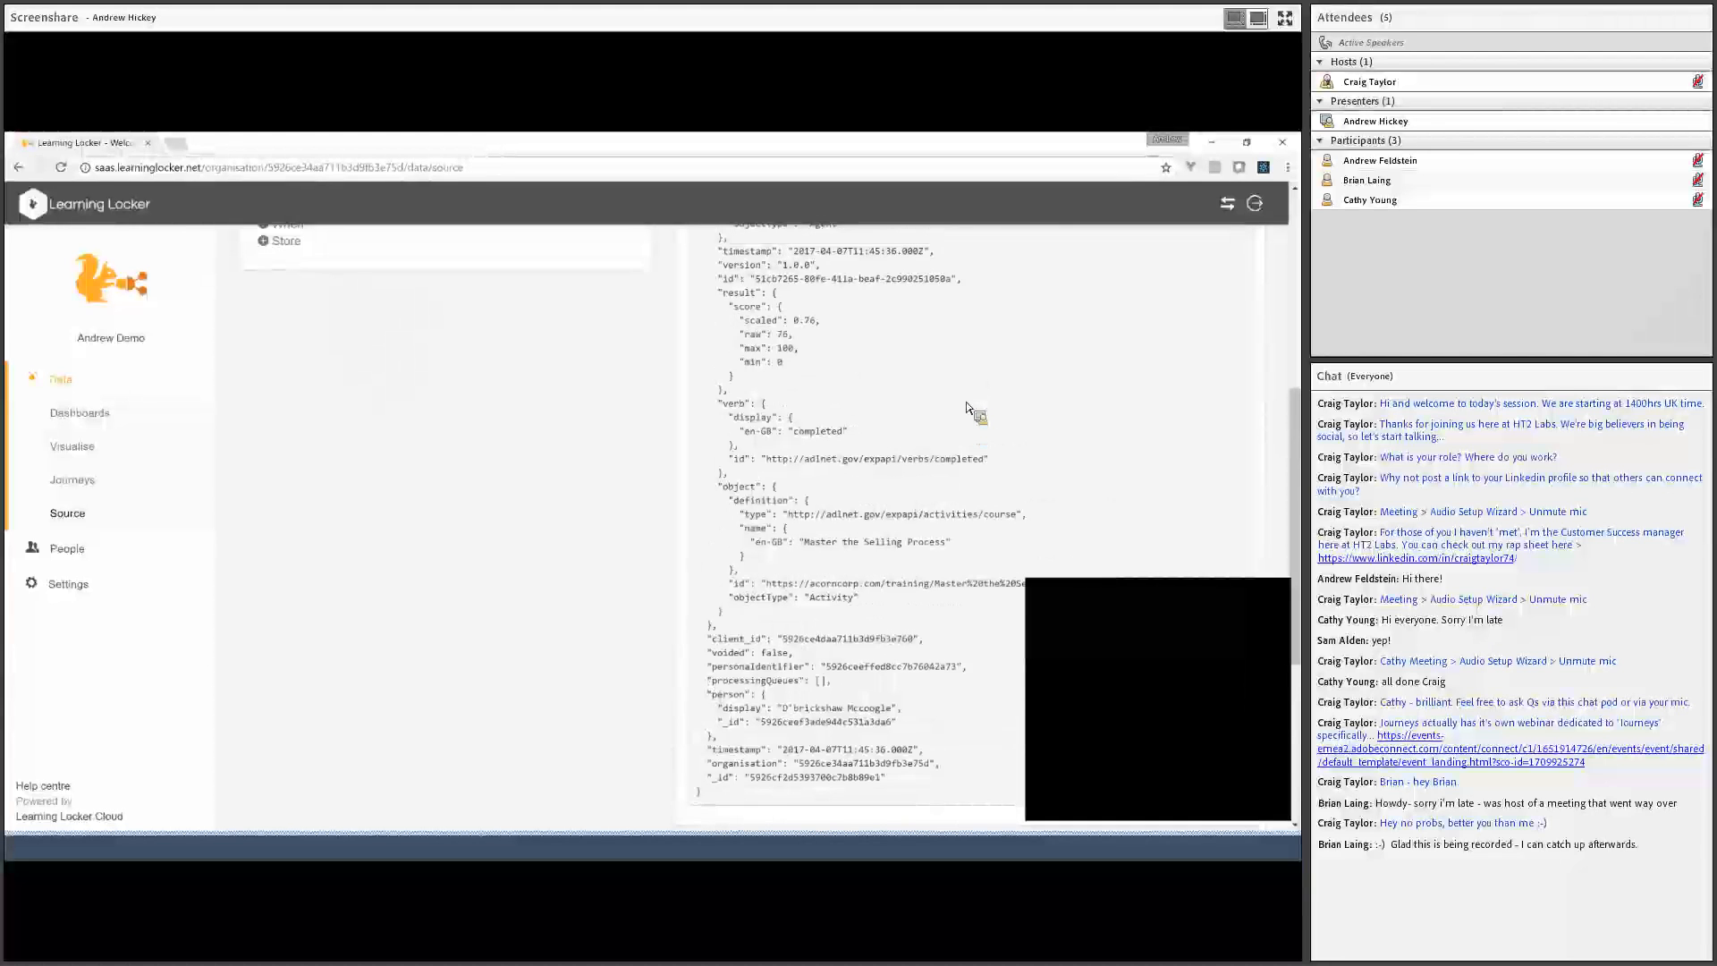
{"action": "scroll", "coordinate": [968, 409], "scroll_direction": "up", "scroll_amount": 3}
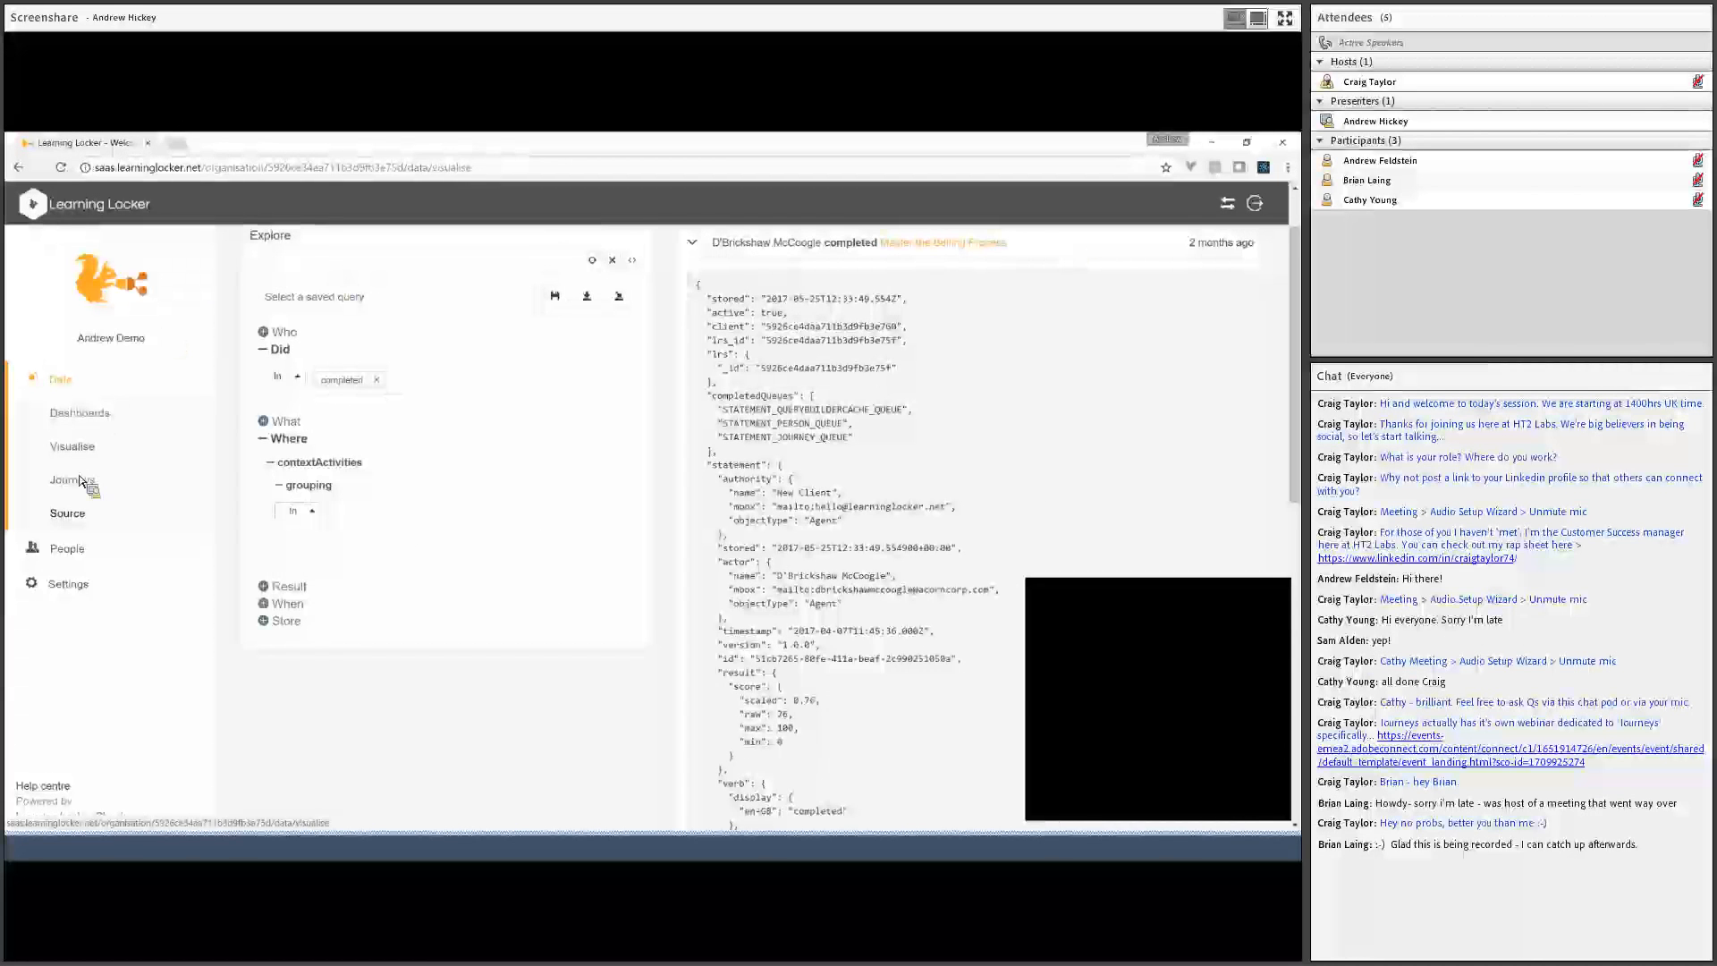
Restrict the visualisation's series query to the What activity Uncover Selling Opportunities and inspect the resulting bars
{"action": "left_click", "coordinate": [79, 448]}
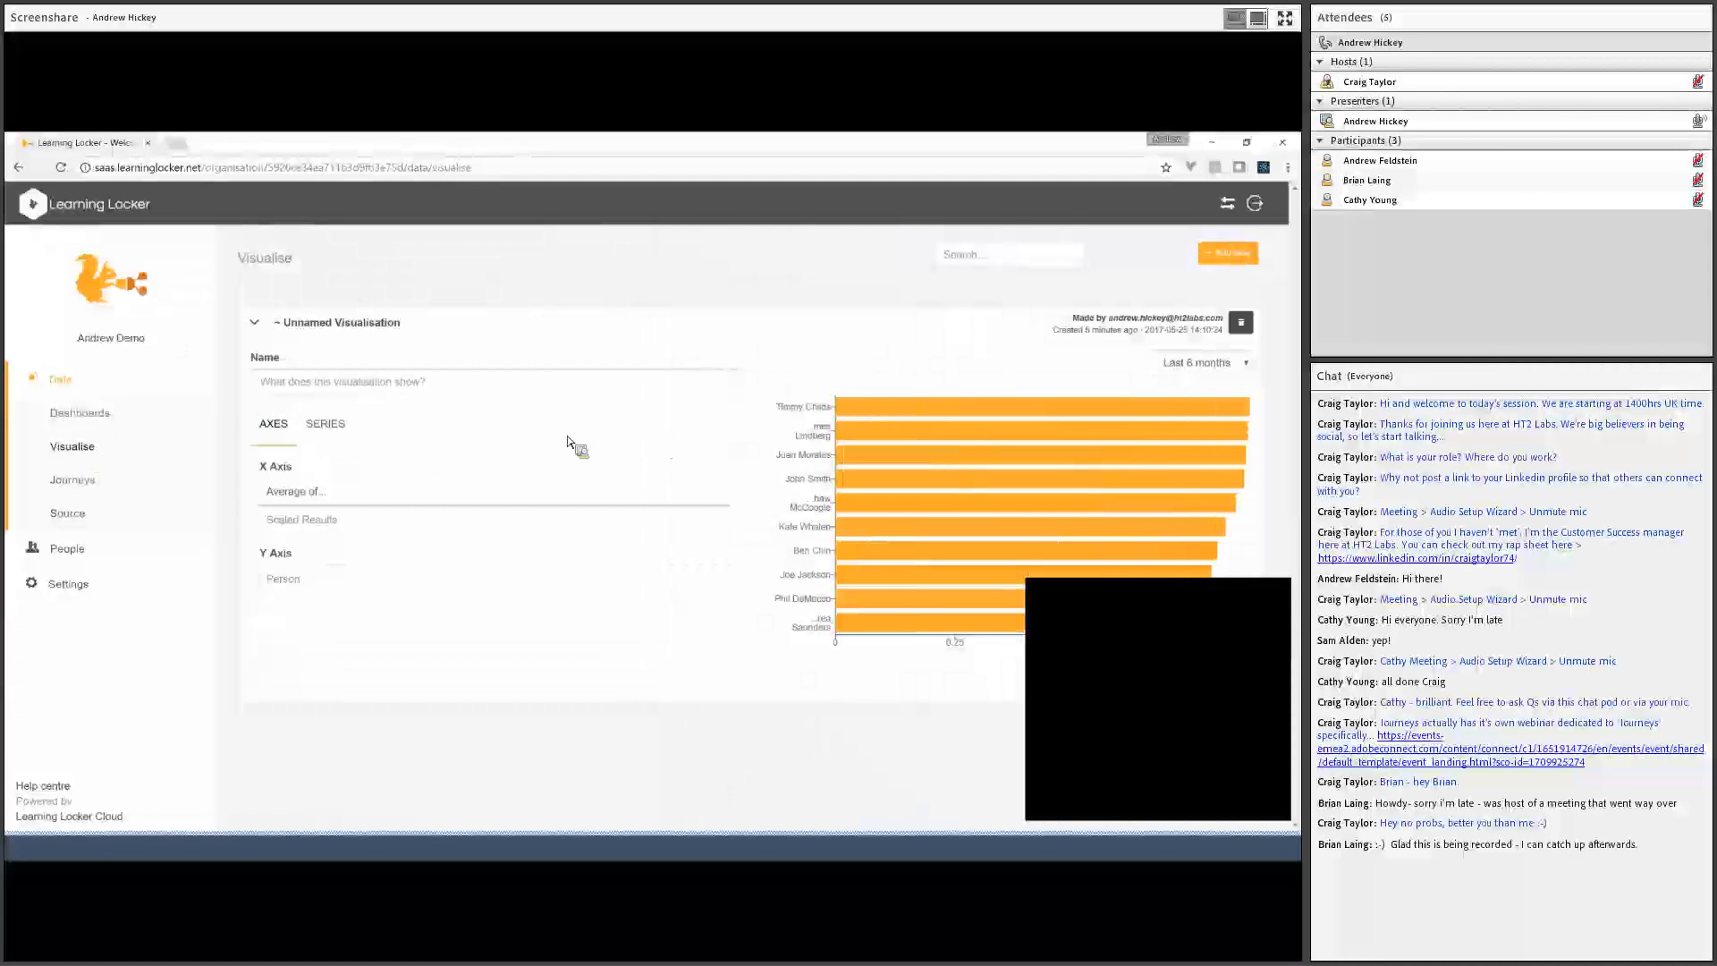
{"action": "left_click", "coordinate": [338, 531]}
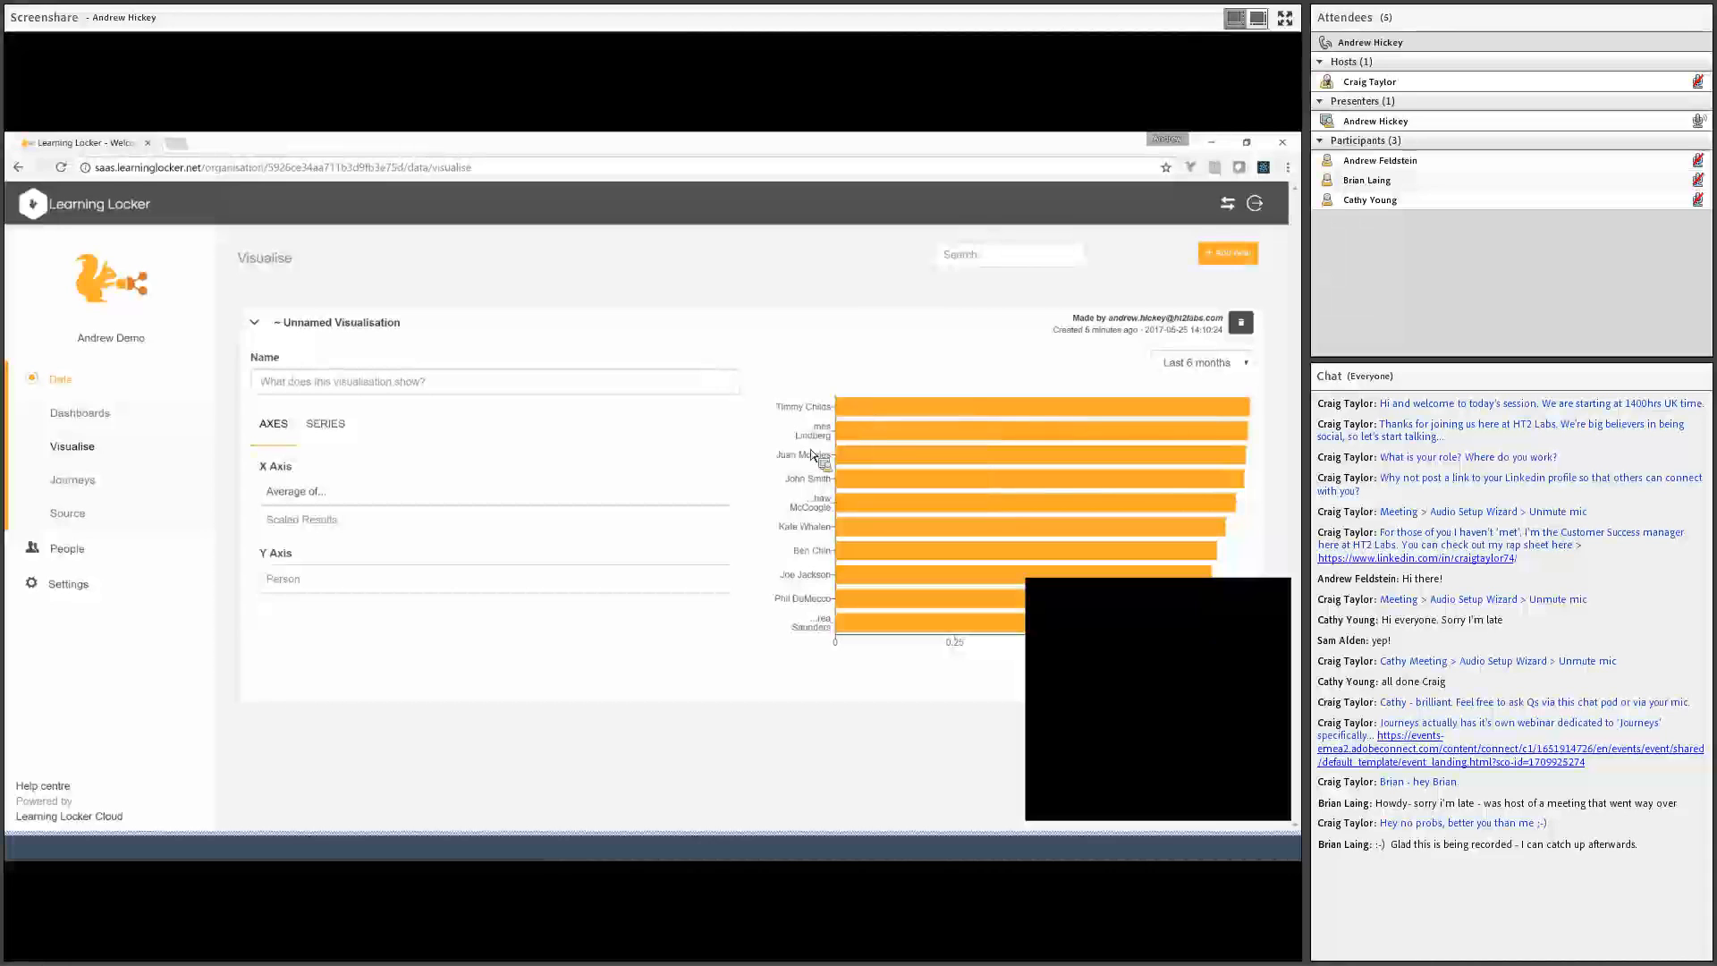
{"action": "left_click", "coordinate": [326, 423]}
{"action": "scroll", "coordinate": [438, 447], "scroll_direction": "down", "scroll_amount": 1}
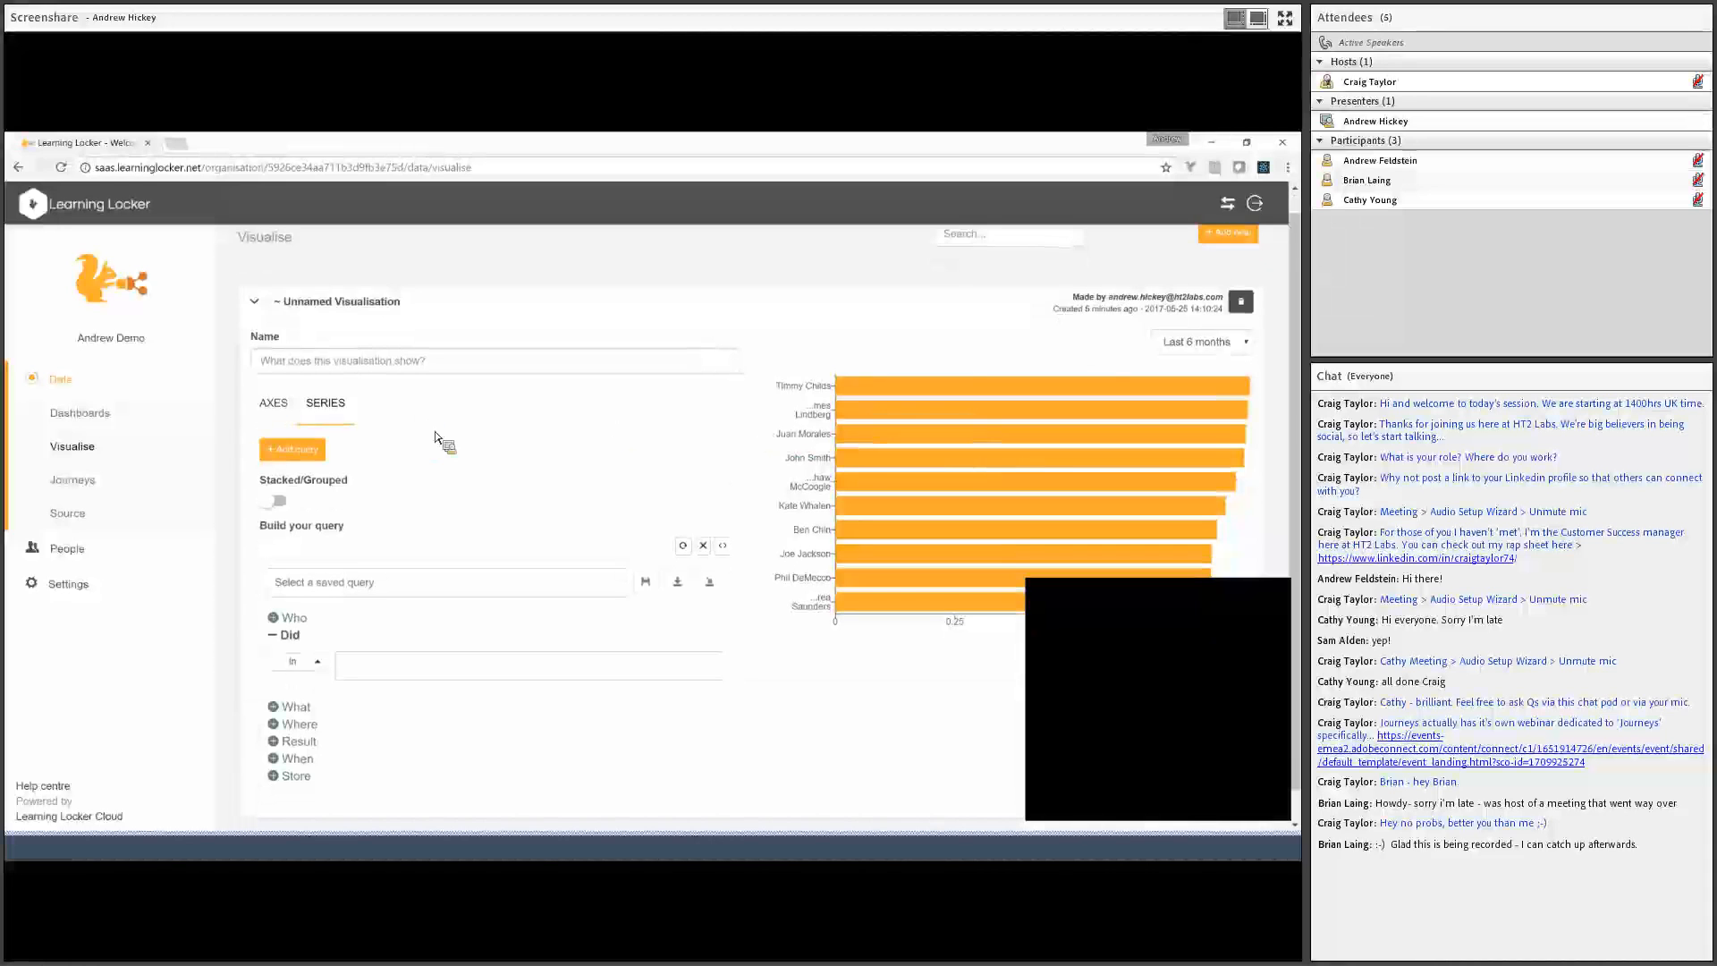
{"action": "scroll", "coordinate": [354, 543], "scroll_direction": "up", "scroll_amount": 1}
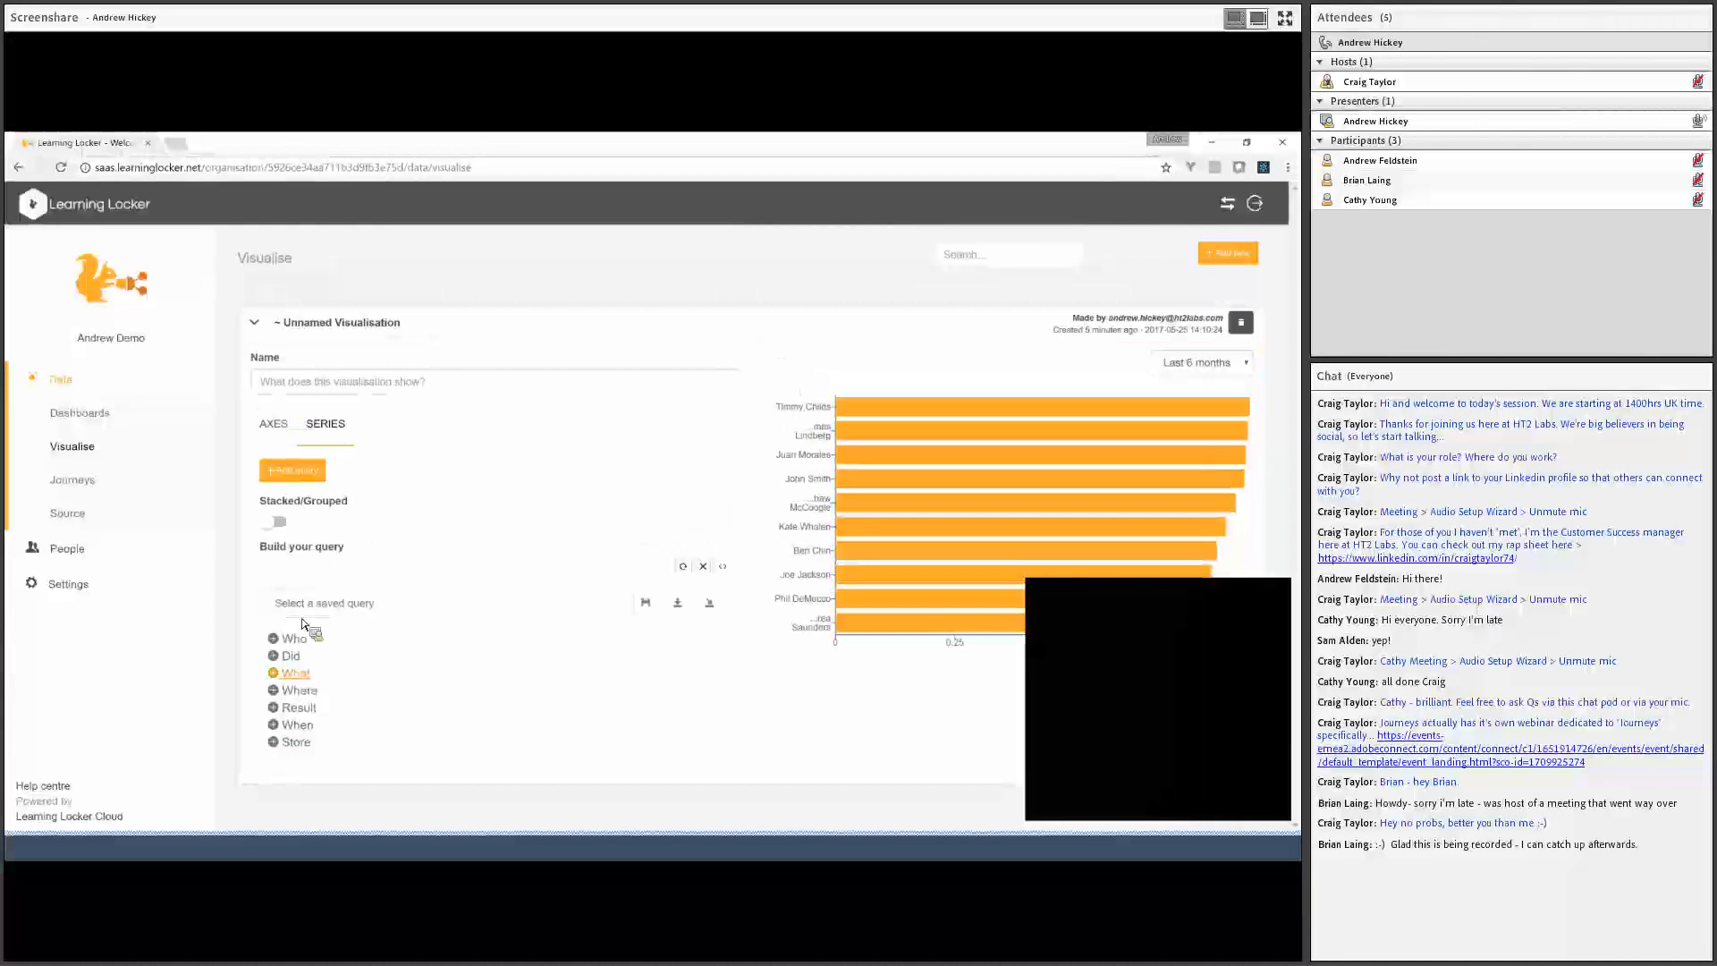
{"action": "left_click", "coordinate": [295, 672]}
{"action": "left_click", "coordinate": [528, 703]}
{"action": "scroll", "coordinate": [614, 669], "scroll_direction": "down", "scroll_amount": 1}
{"action": "scroll", "coordinate": [614, 669], "scroll_direction": "down", "scroll_amount": 10}
{"action": "scroll", "coordinate": [584, 686], "scroll_direction": "down", "scroll_amount": 6}
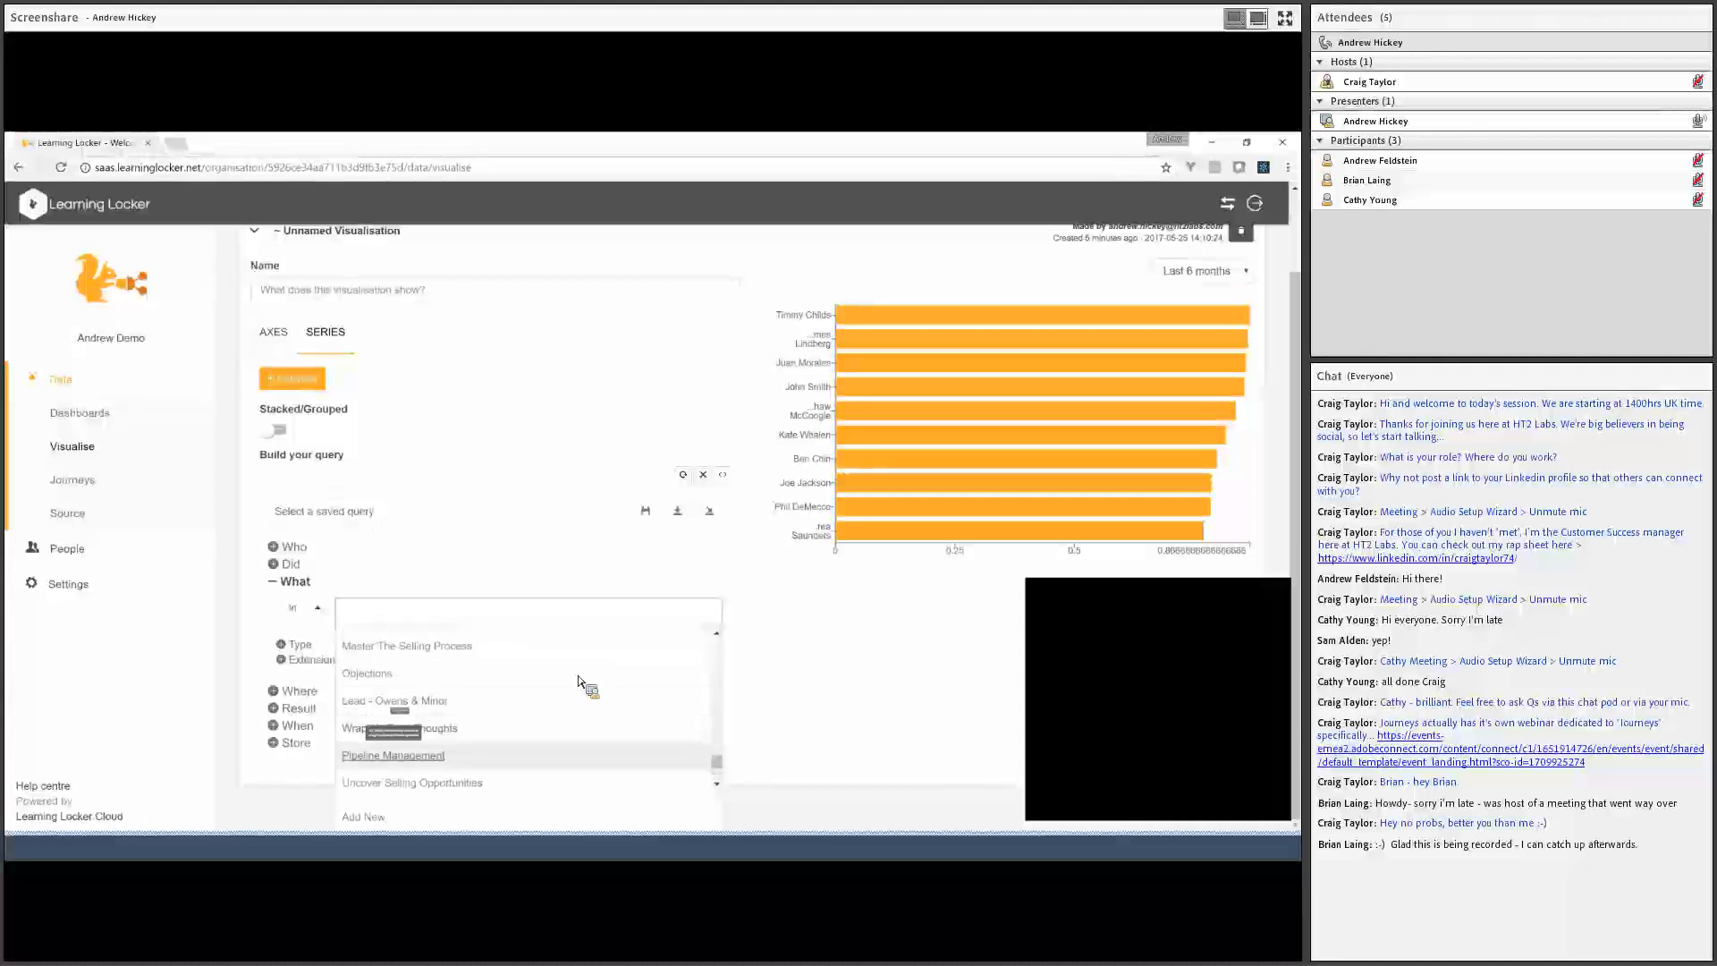
{"action": "left_click", "coordinate": [420, 783]}
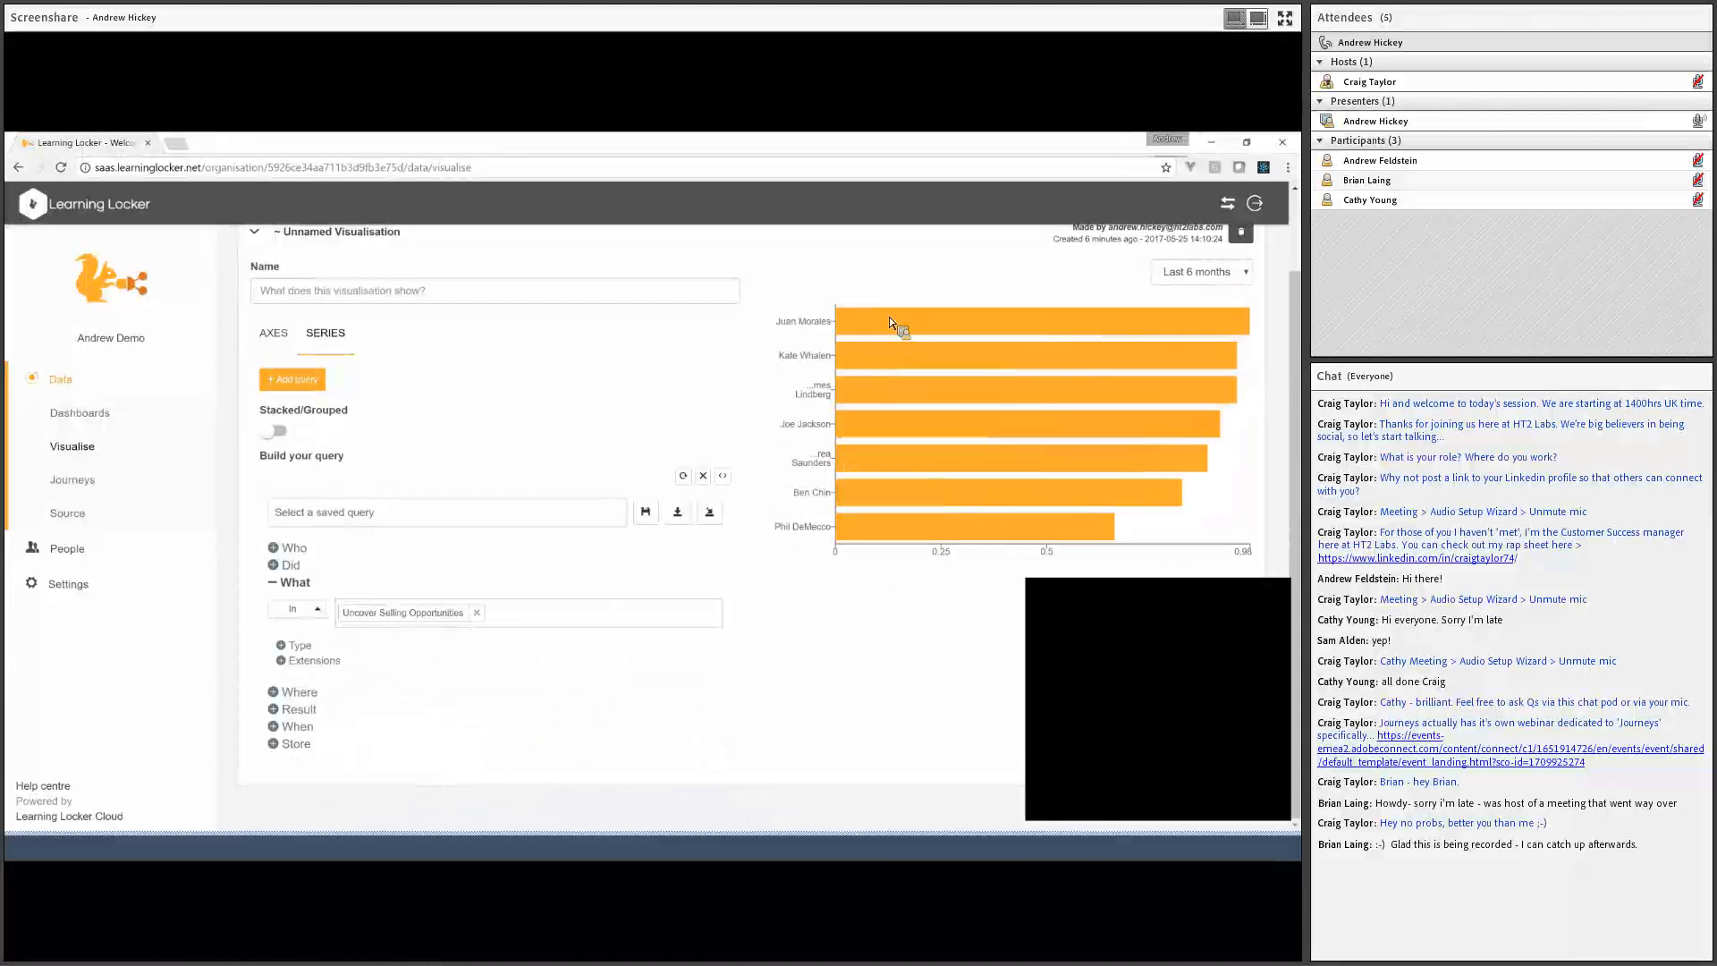
{"action": "mouse_move", "coordinate": [1020, 328]}
{"action": "scroll", "coordinate": [771, 559], "scroll_direction": "up", "scroll_amount": 1}
Name the visualisation "Score leaderbords" and collapse its entry in the list
{"action": "left_click", "coordinate": [452, 332]}
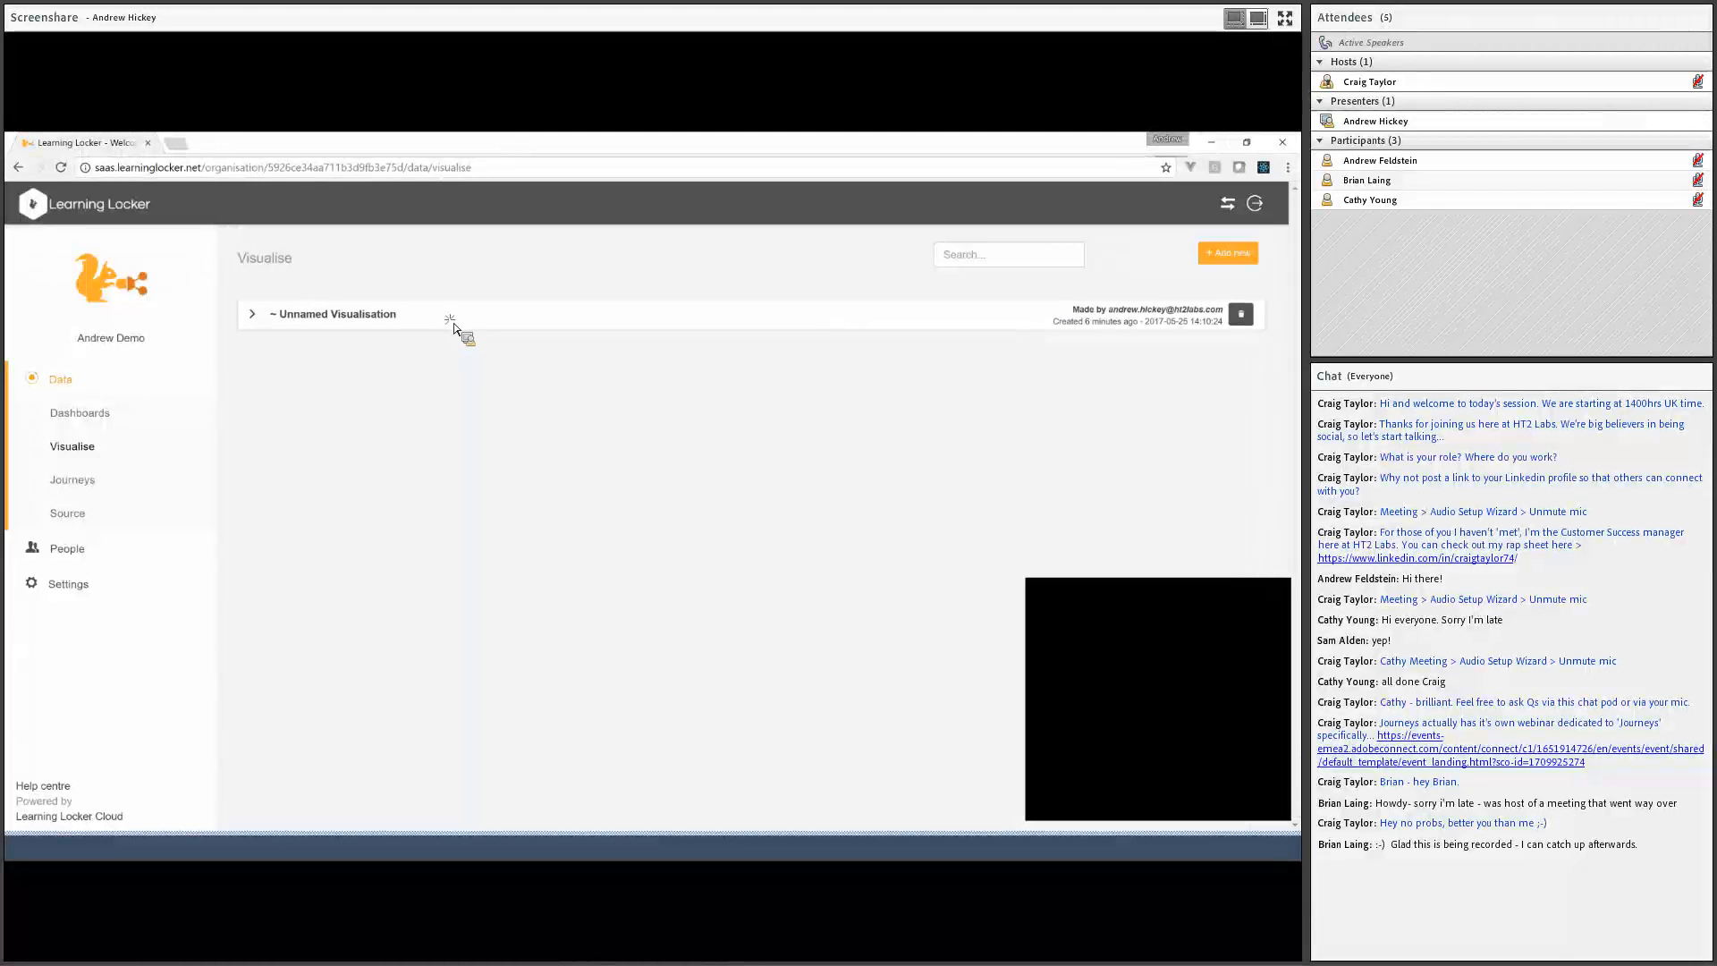
{"action": "left_click", "coordinate": [454, 329]}
{"action": "left_click", "coordinate": [392, 381]}
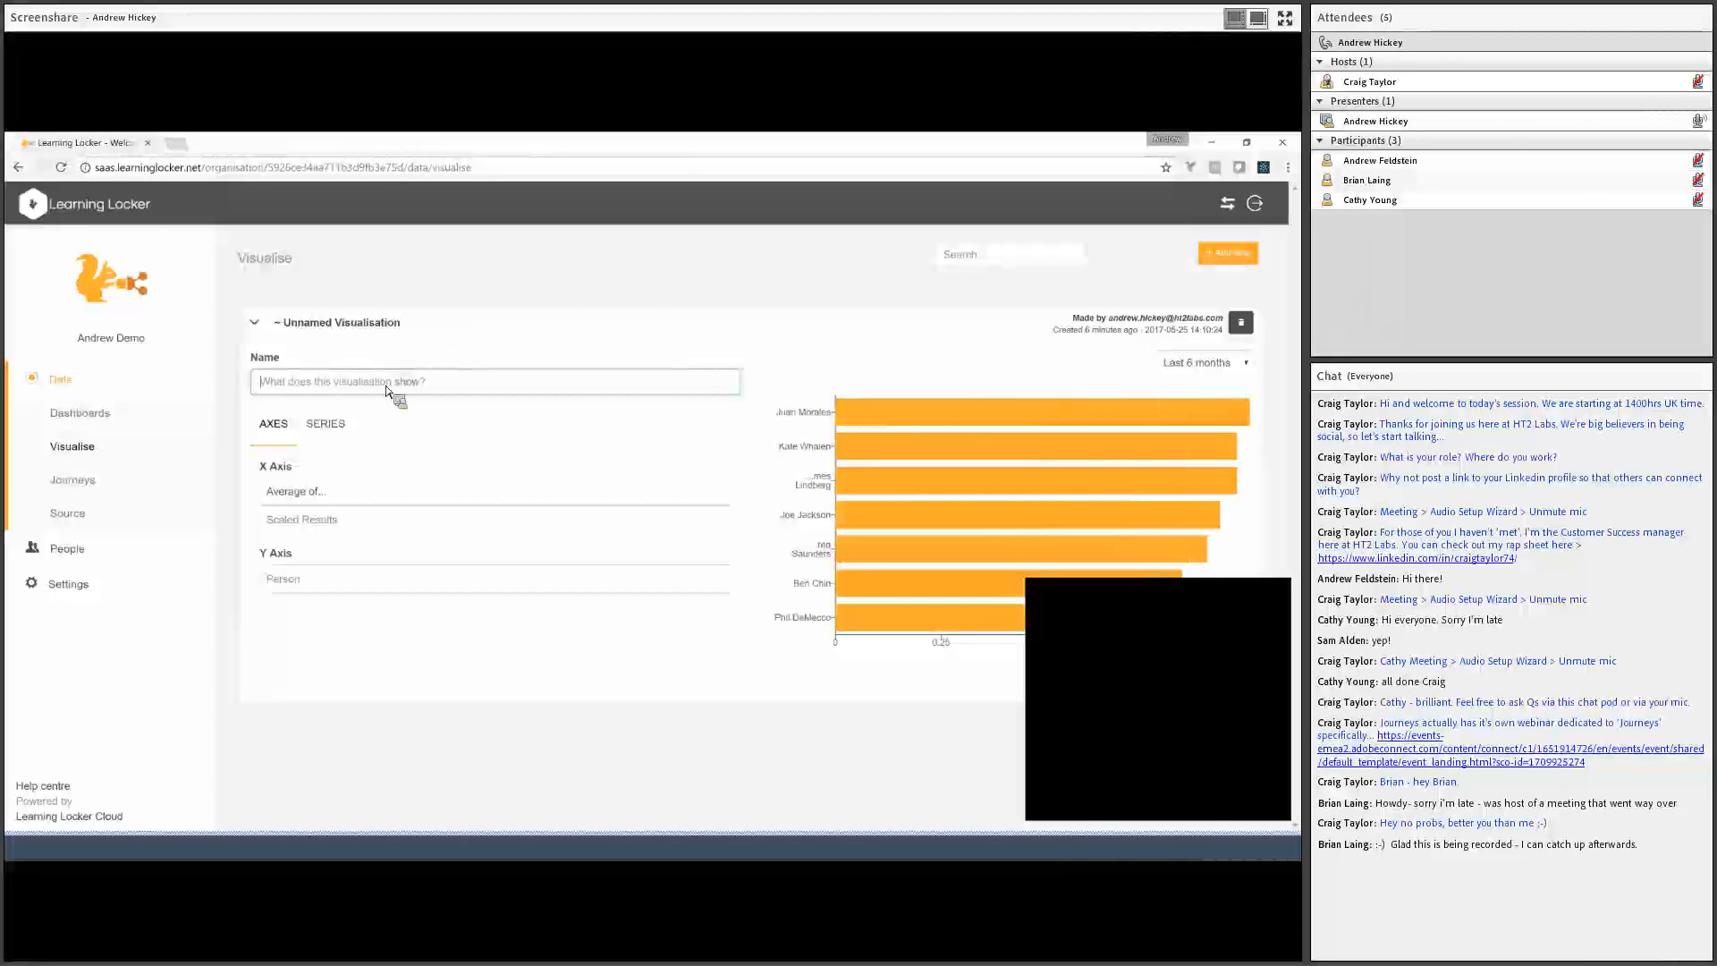
{"action": "type", "text": "Score leaderbords"}
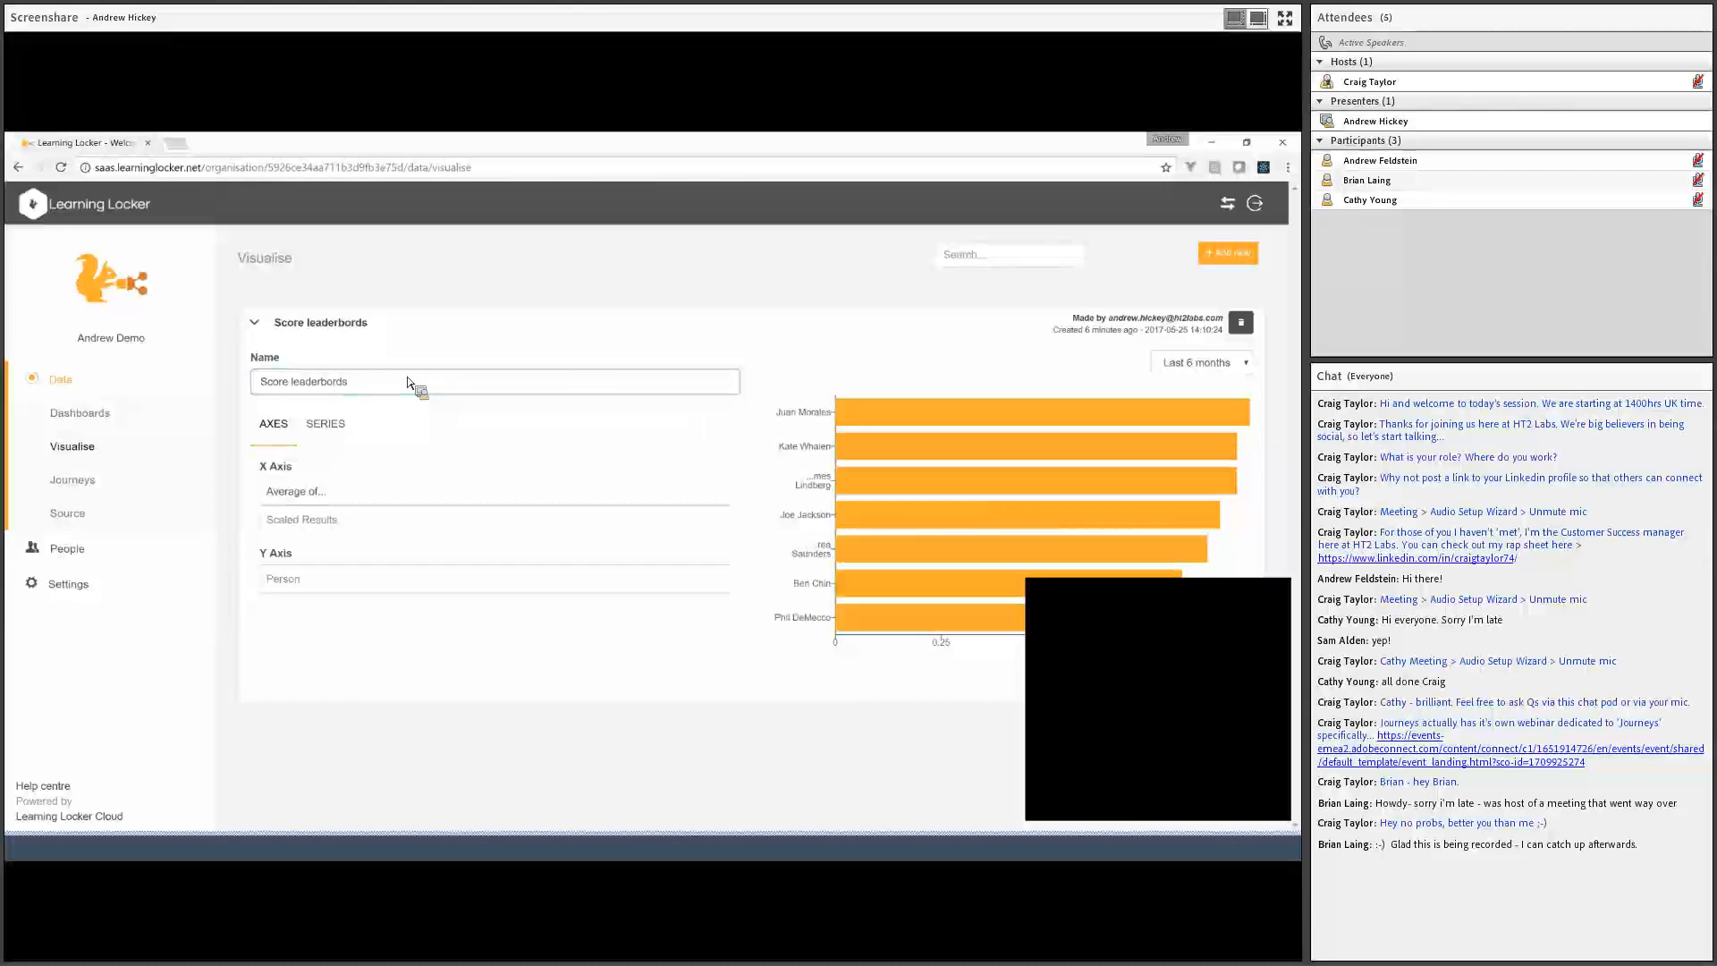
{"action": "left_click", "coordinate": [480, 317]}
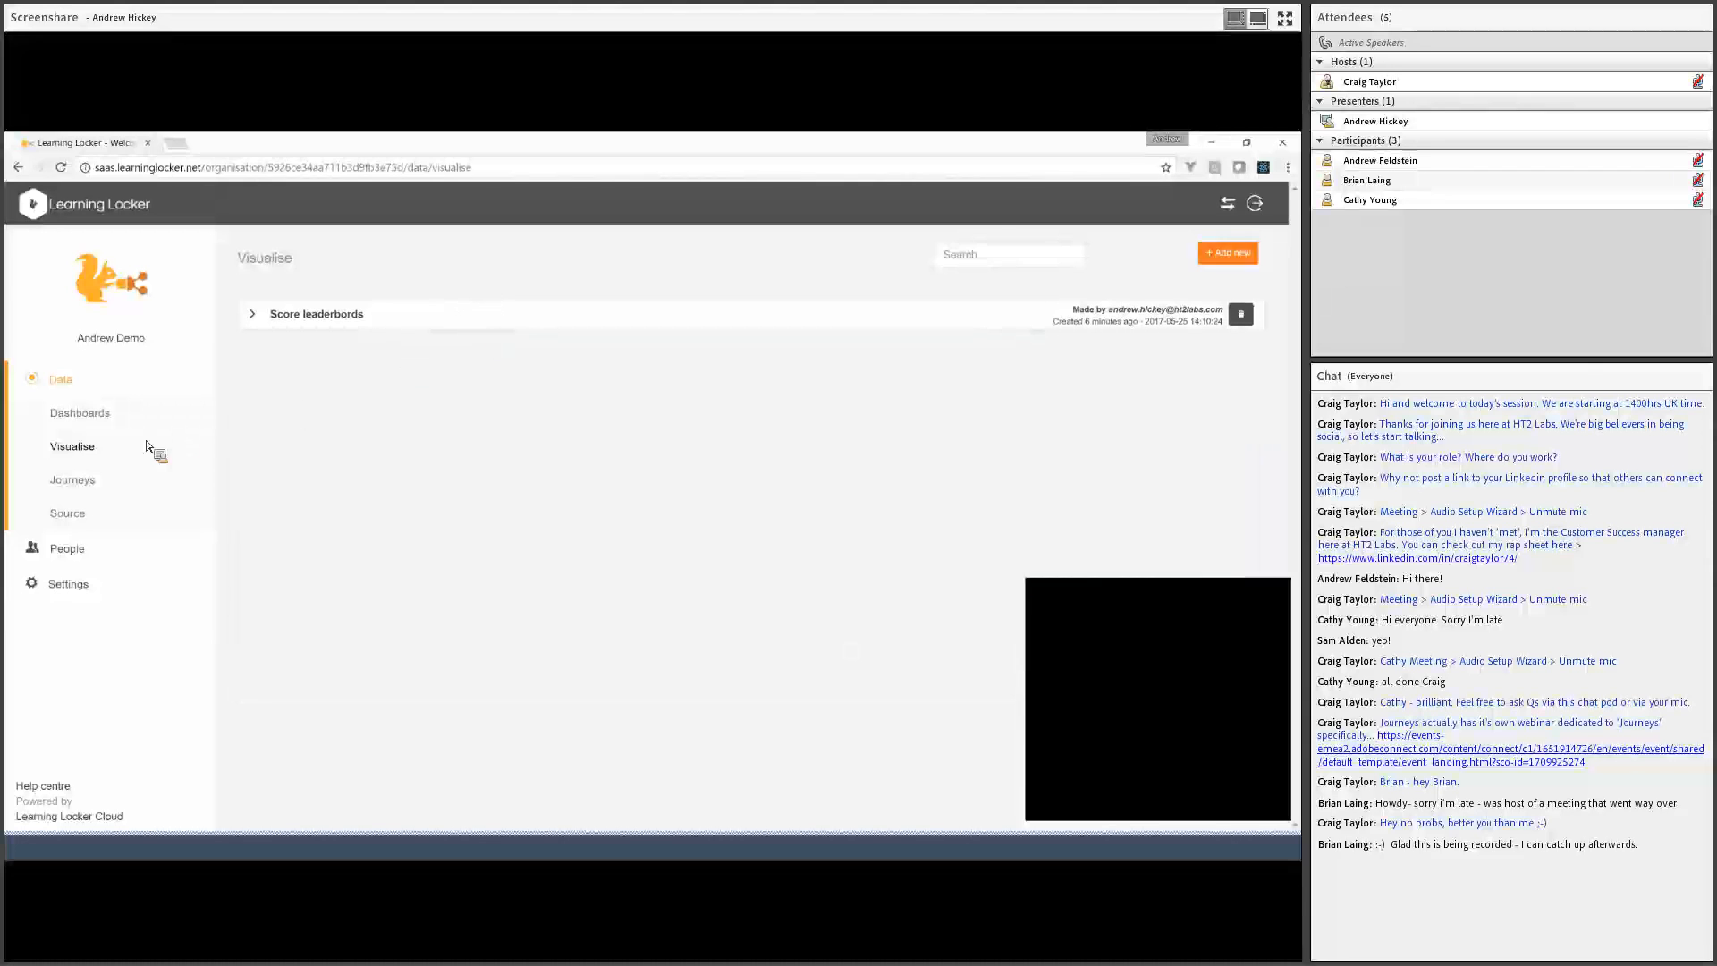
Add a new Column visualisation and set its time range to the last 6 months
{"action": "left_click", "coordinate": [1228, 253]}
{"action": "left_click", "coordinate": [474, 349]}
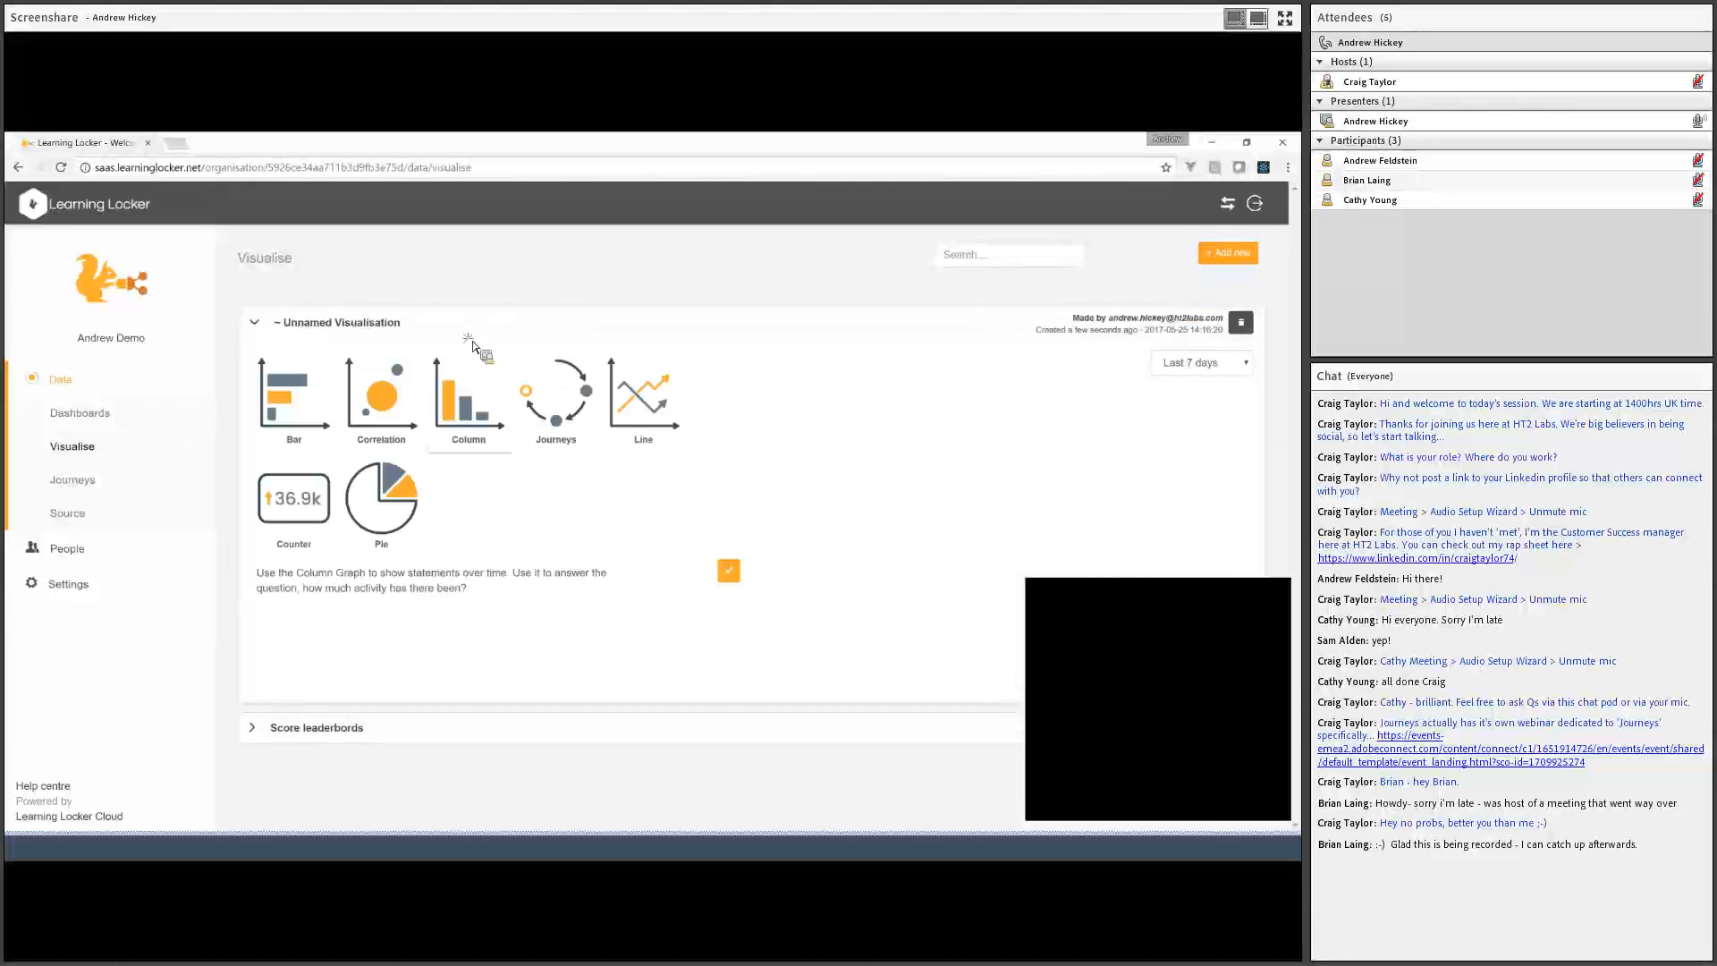
{"action": "left_click", "coordinate": [729, 570]}
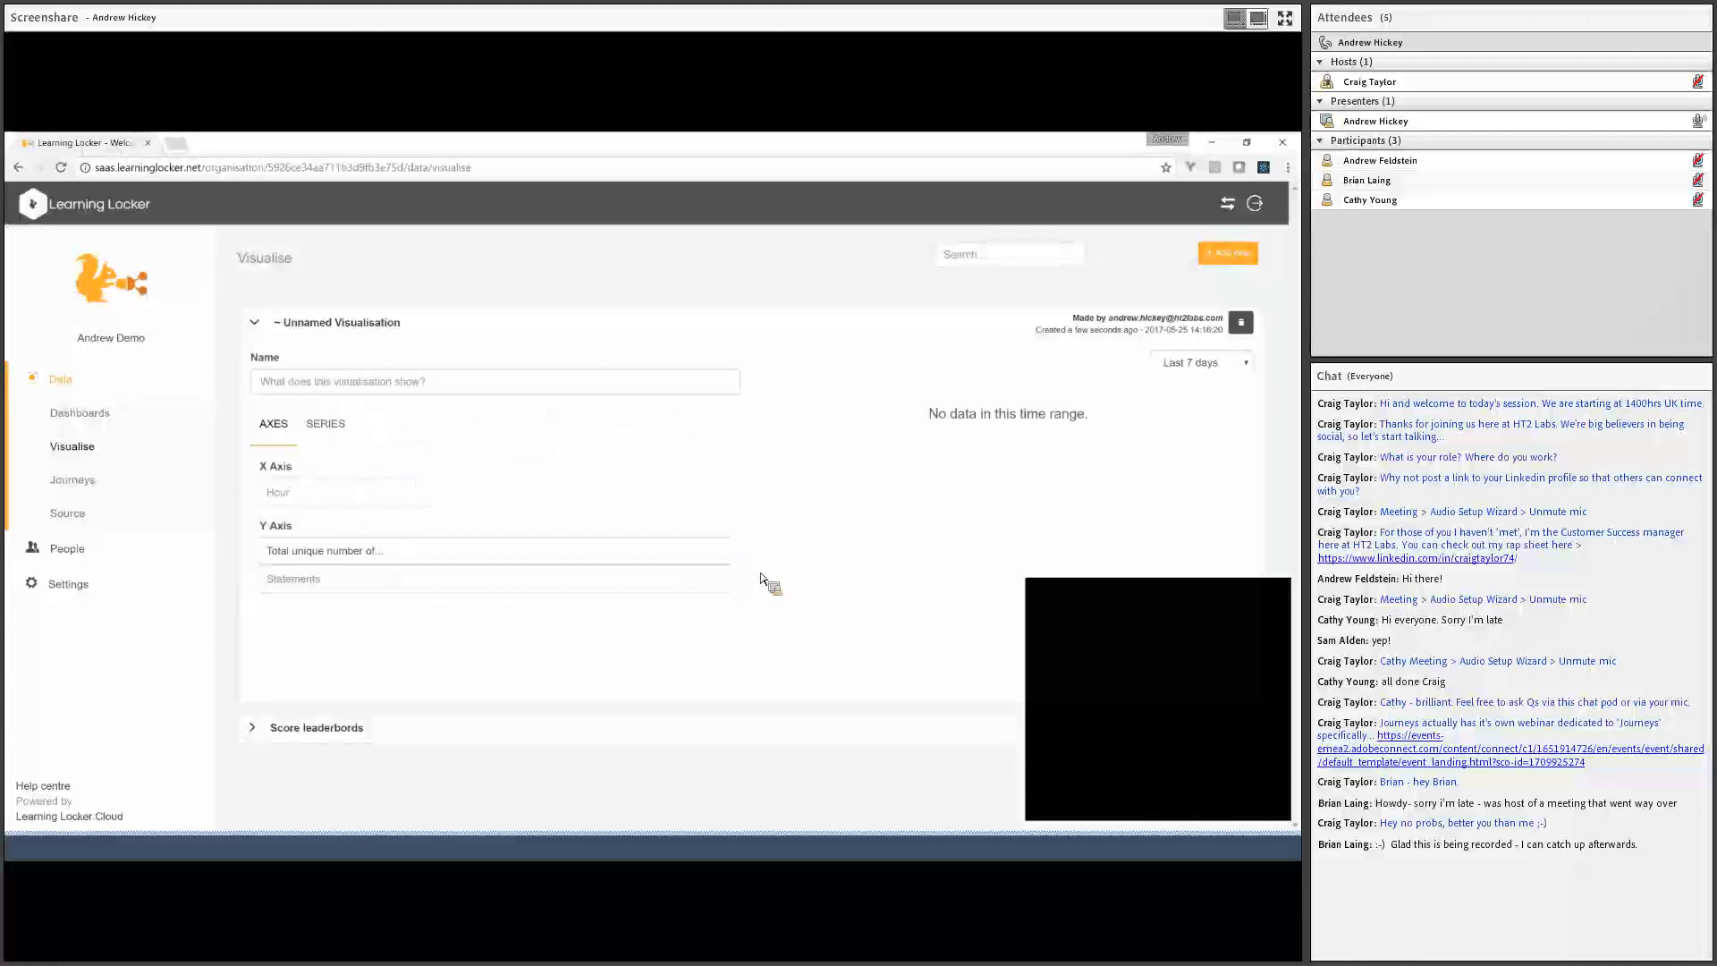
{"action": "left_click", "coordinate": [1201, 362]}
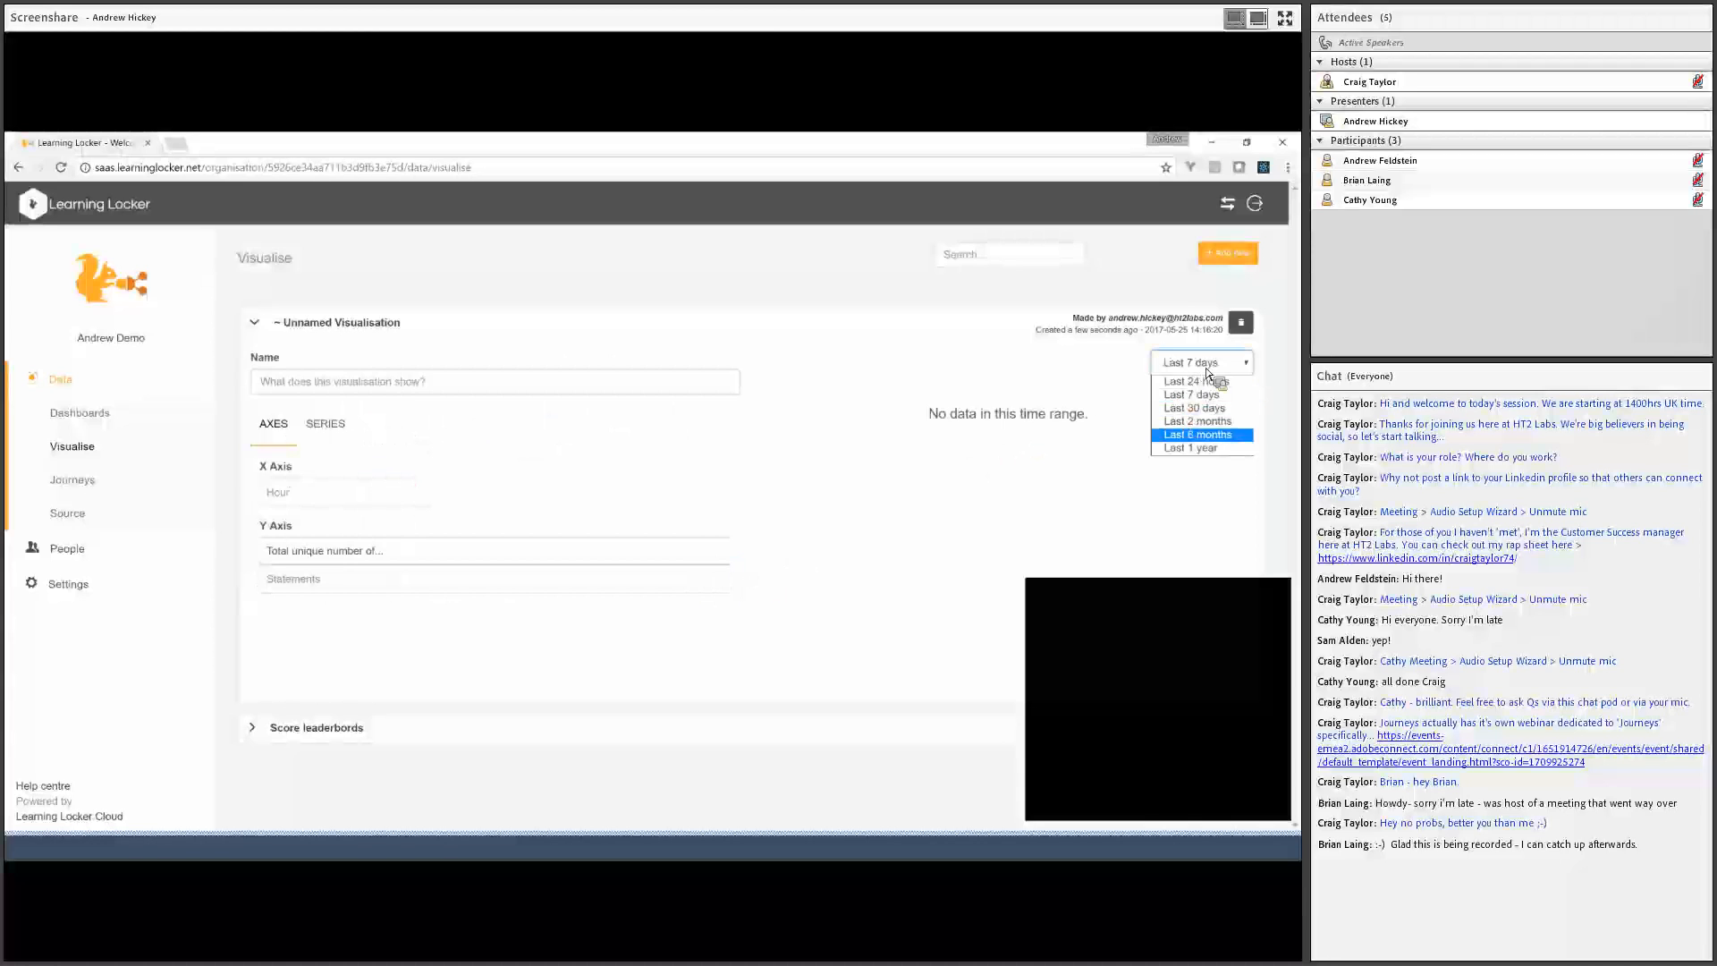
{"action": "left_click", "coordinate": [1217, 434]}
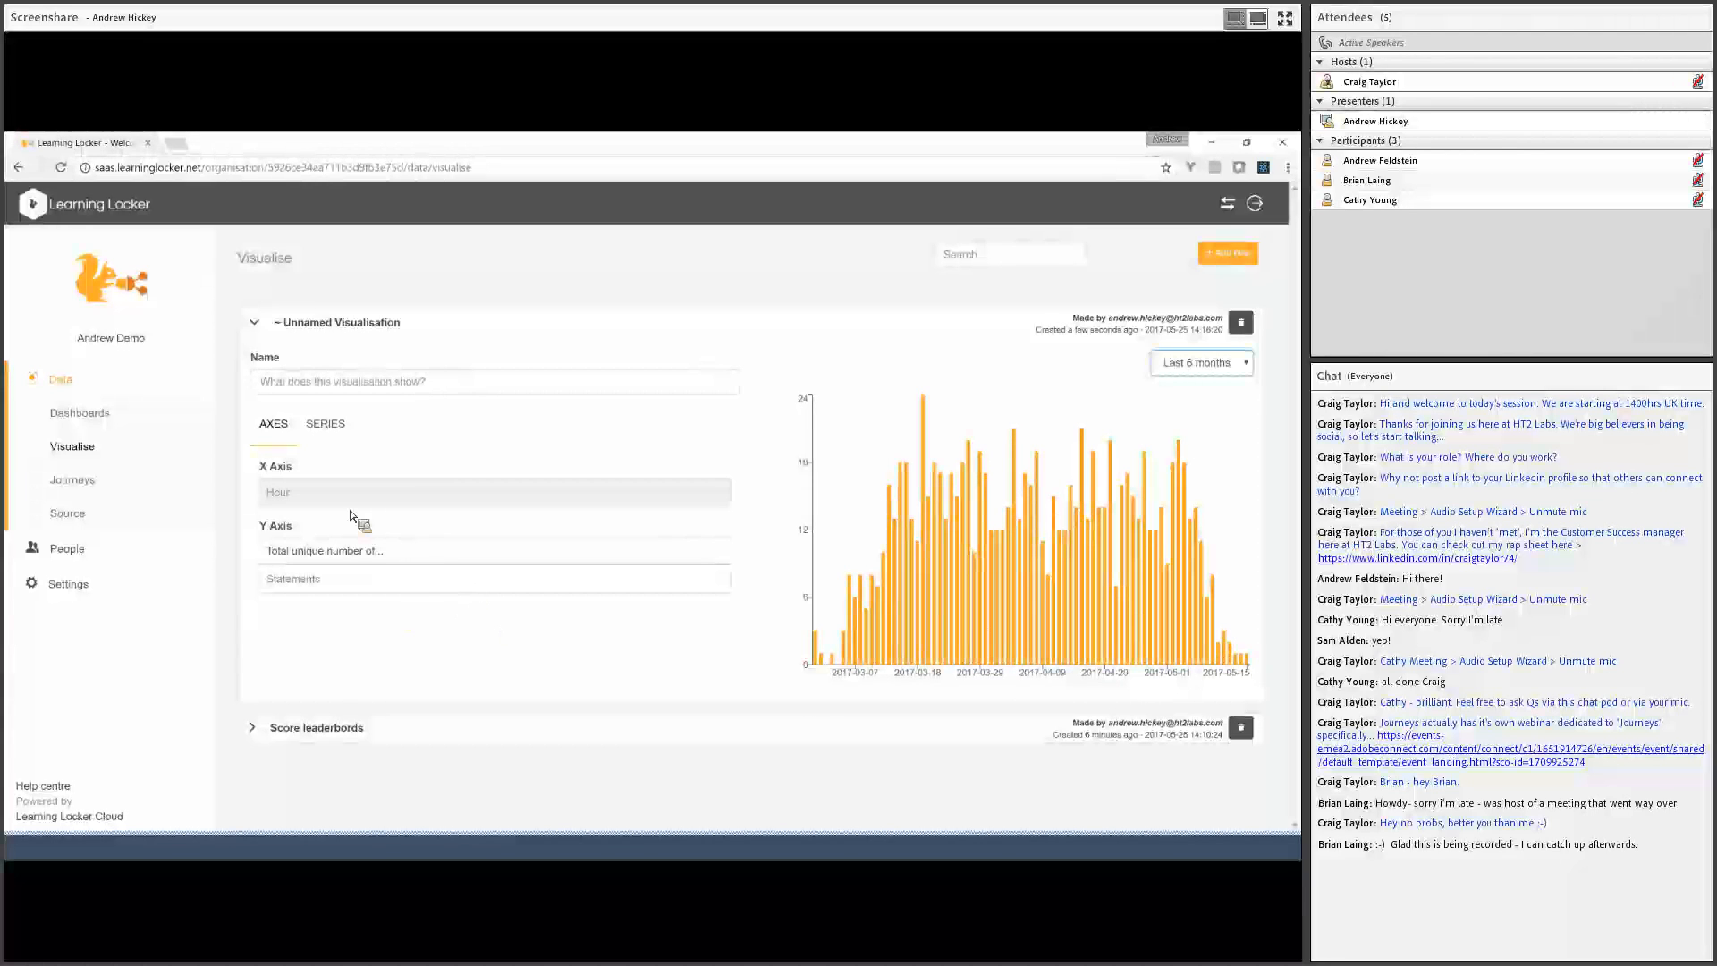
Set the column chart's X axis to Day and inspect the bars for each weekday
{"action": "left_click", "coordinate": [398, 501]}
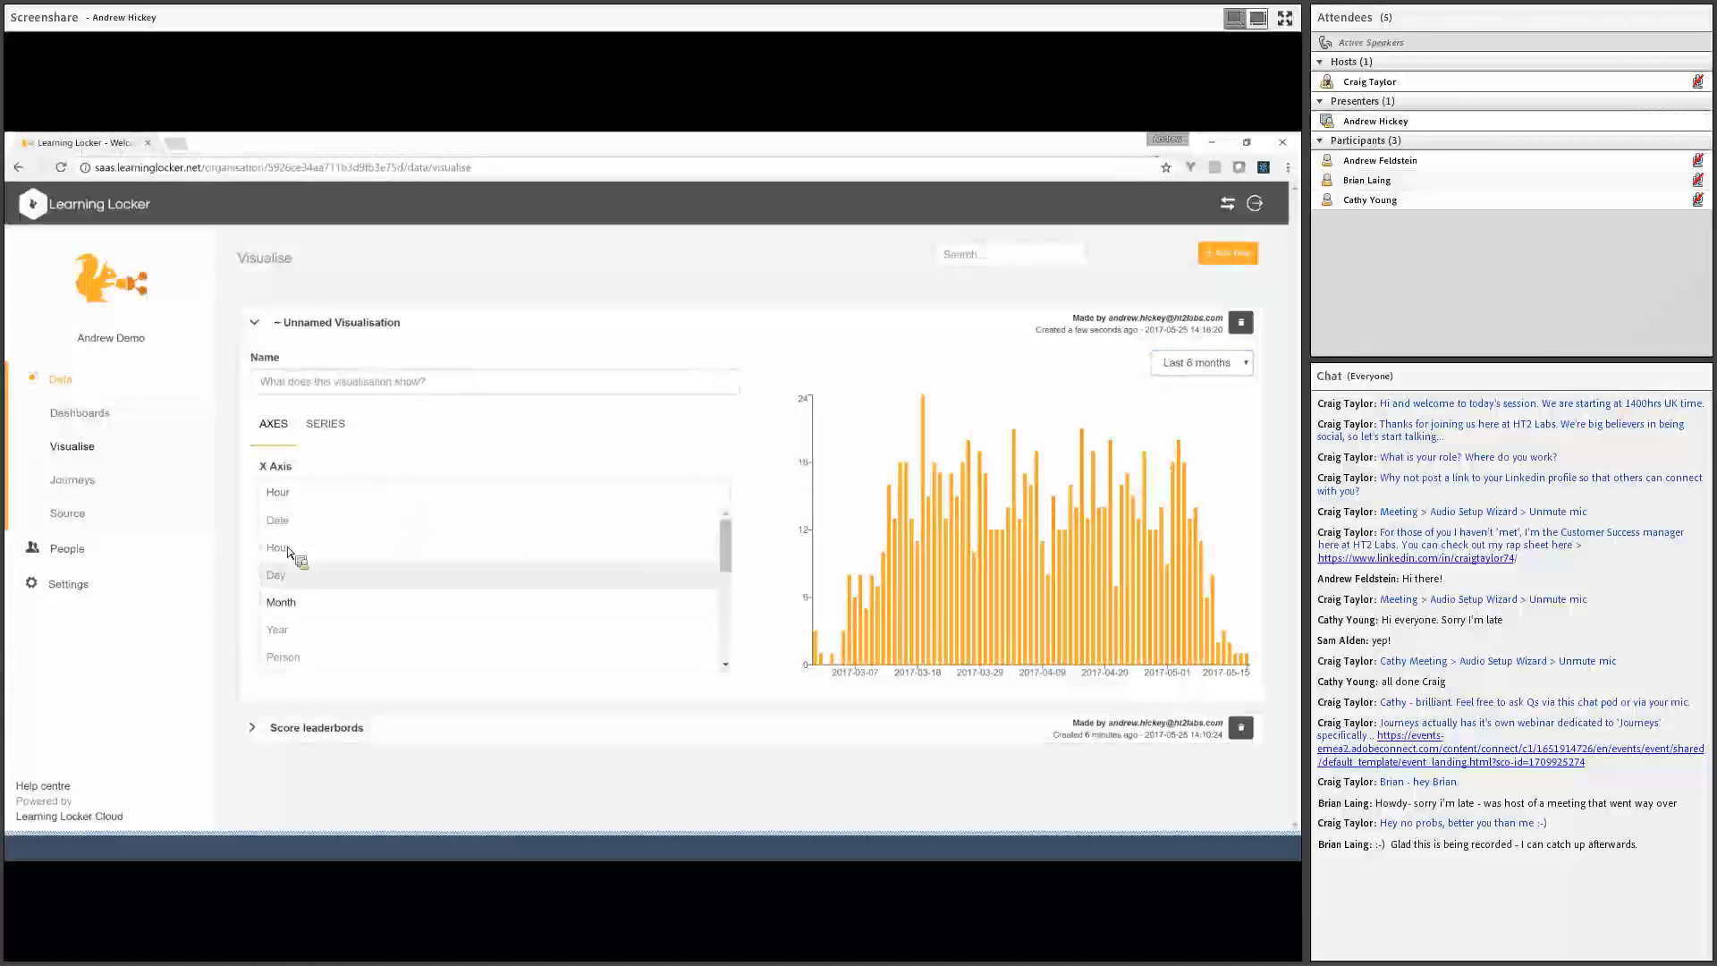
{"action": "left_click", "coordinate": [332, 575]}
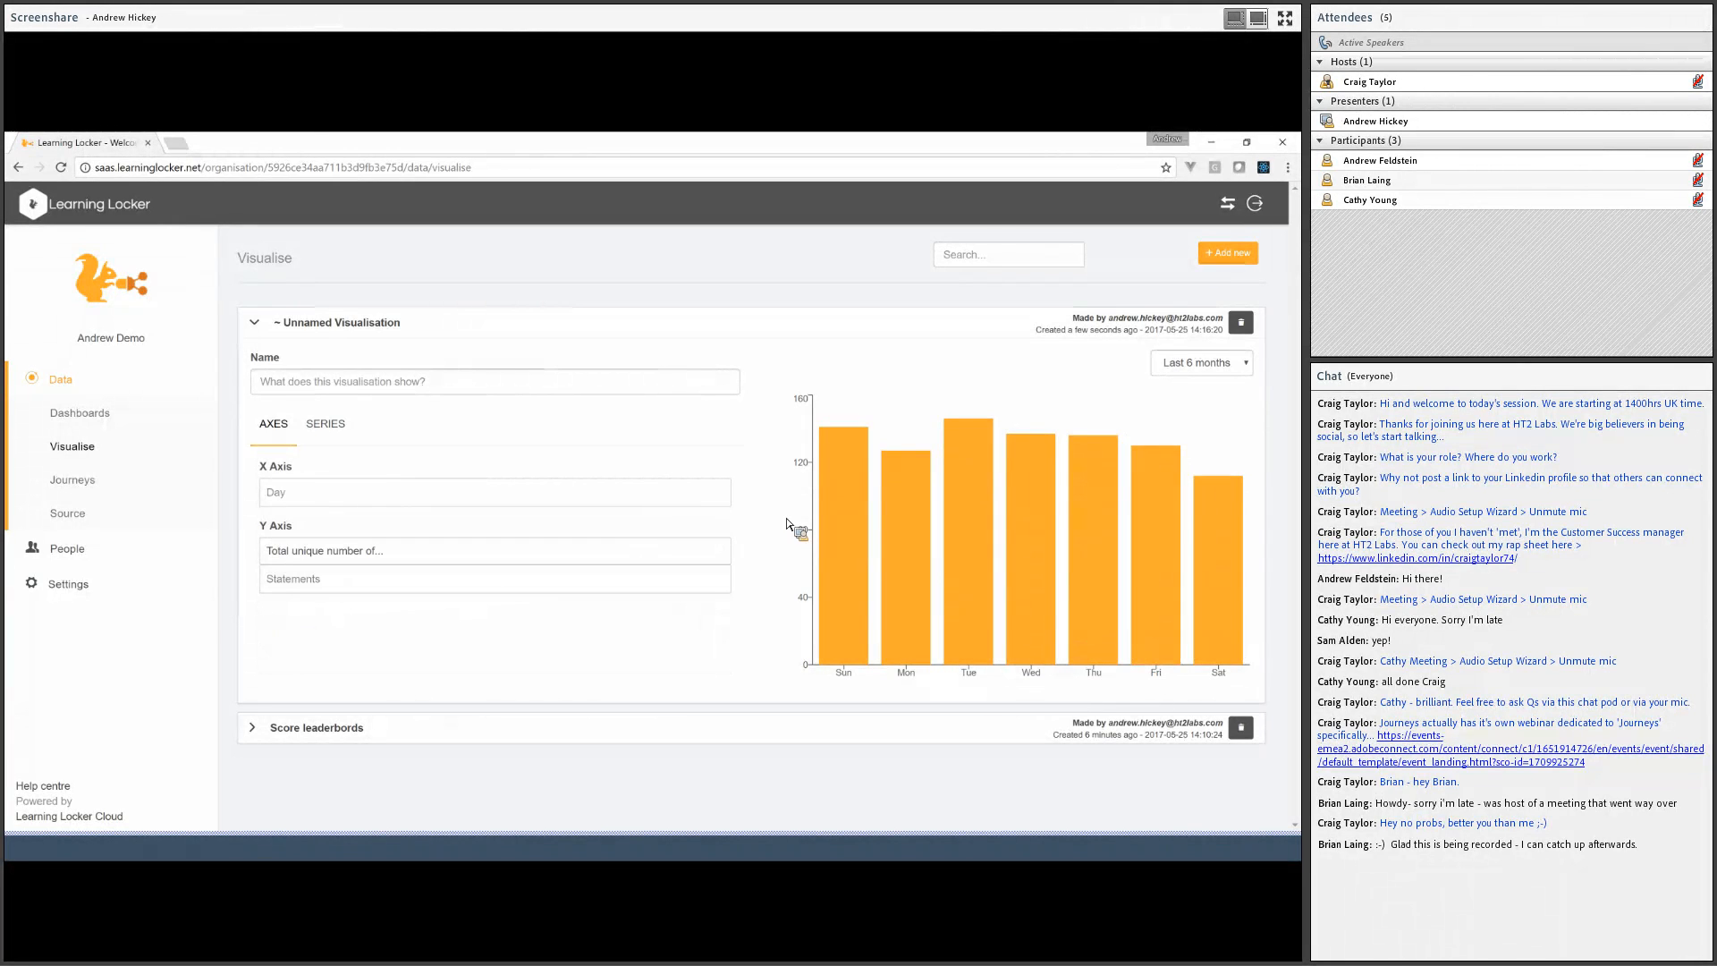
{"action": "mouse_move", "coordinate": [836, 470]}
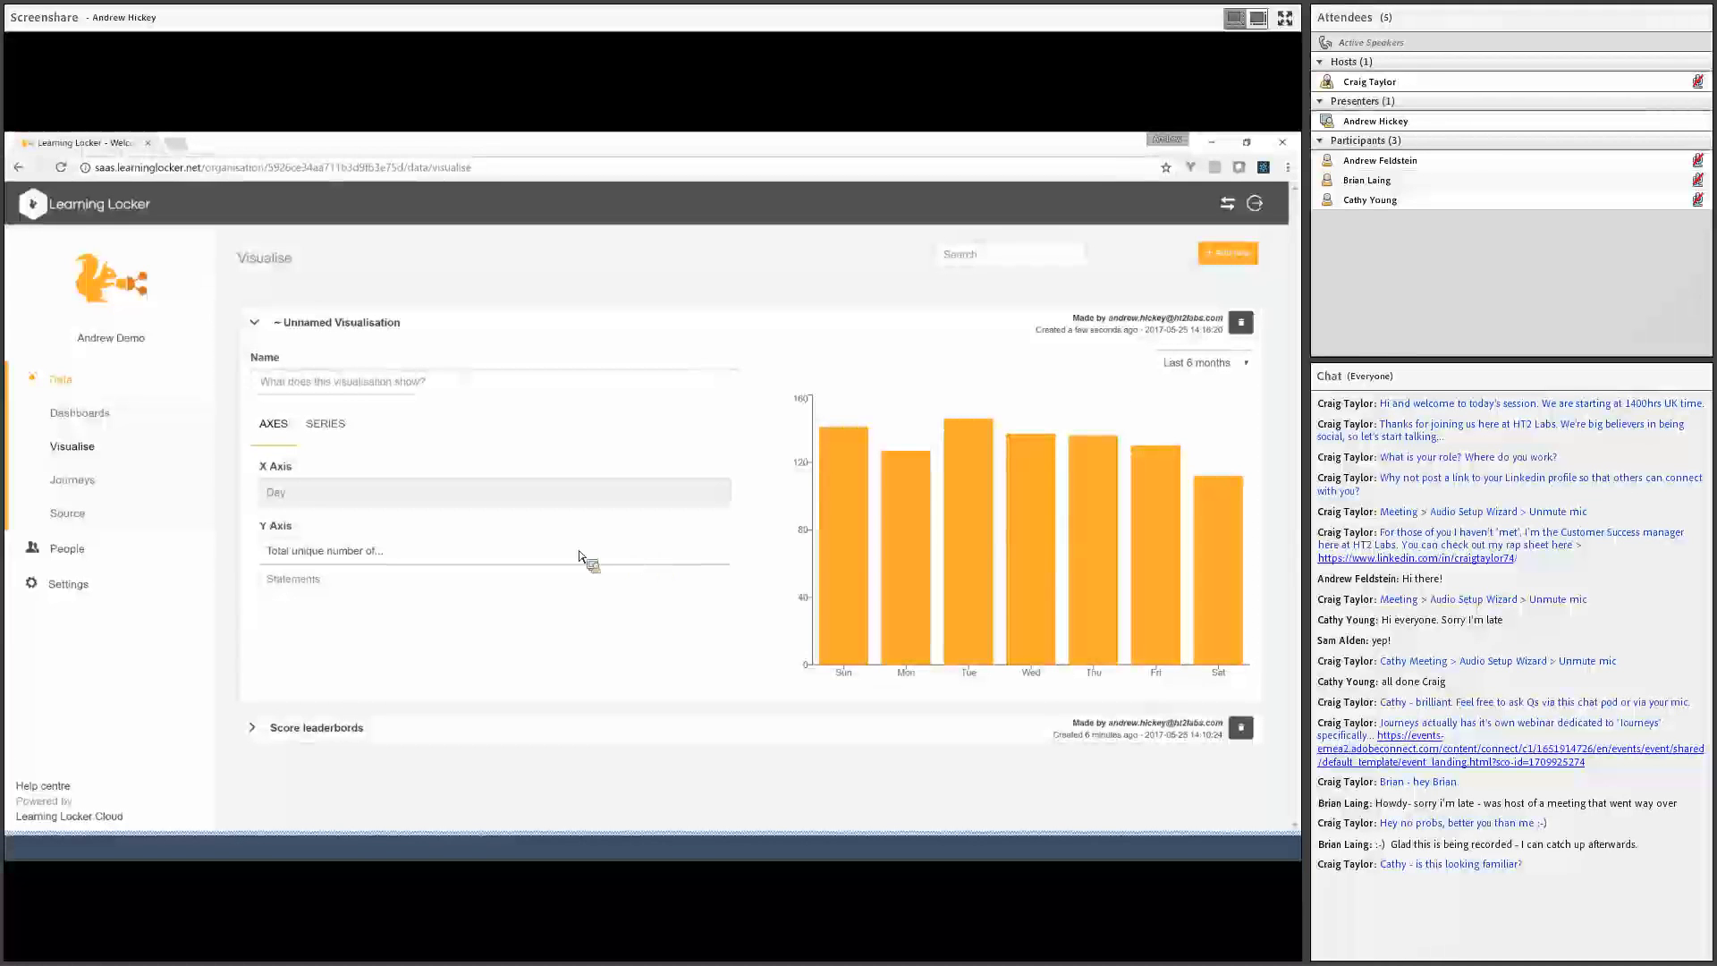
{"action": "left_click", "coordinate": [314, 493]}
{"action": "left_click", "coordinate": [384, 466]}
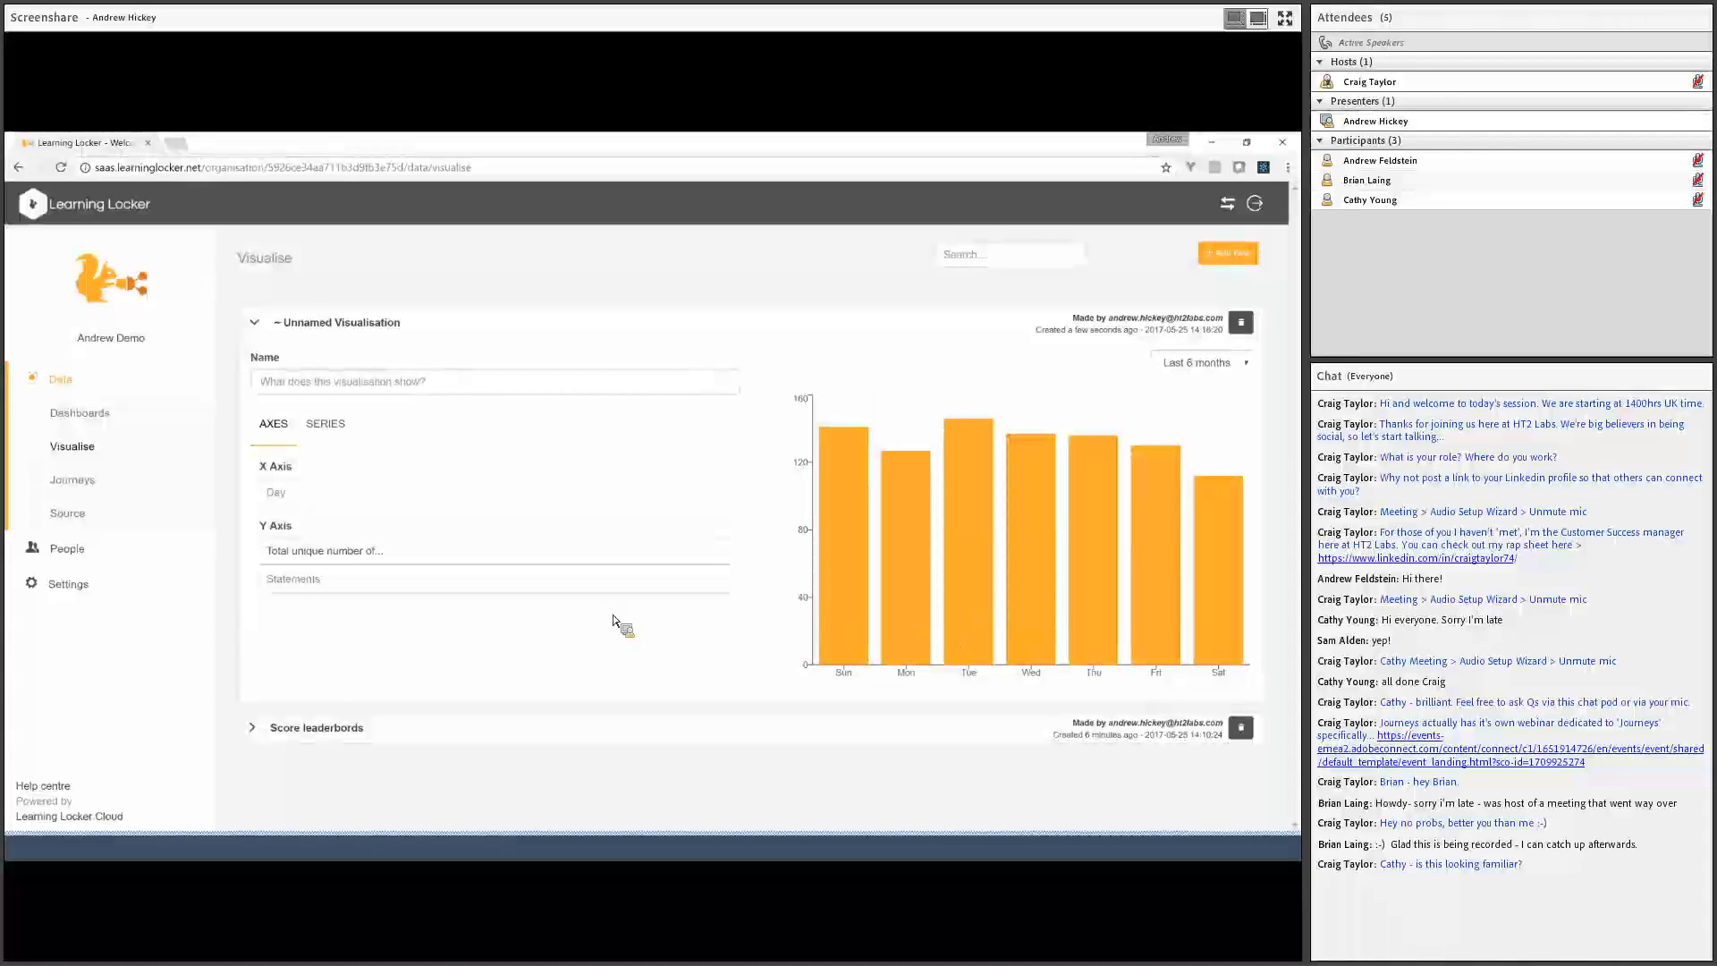
Add a second query to the column visualisation's series and view both series in the chart
{"action": "left_click", "coordinate": [326, 424]}
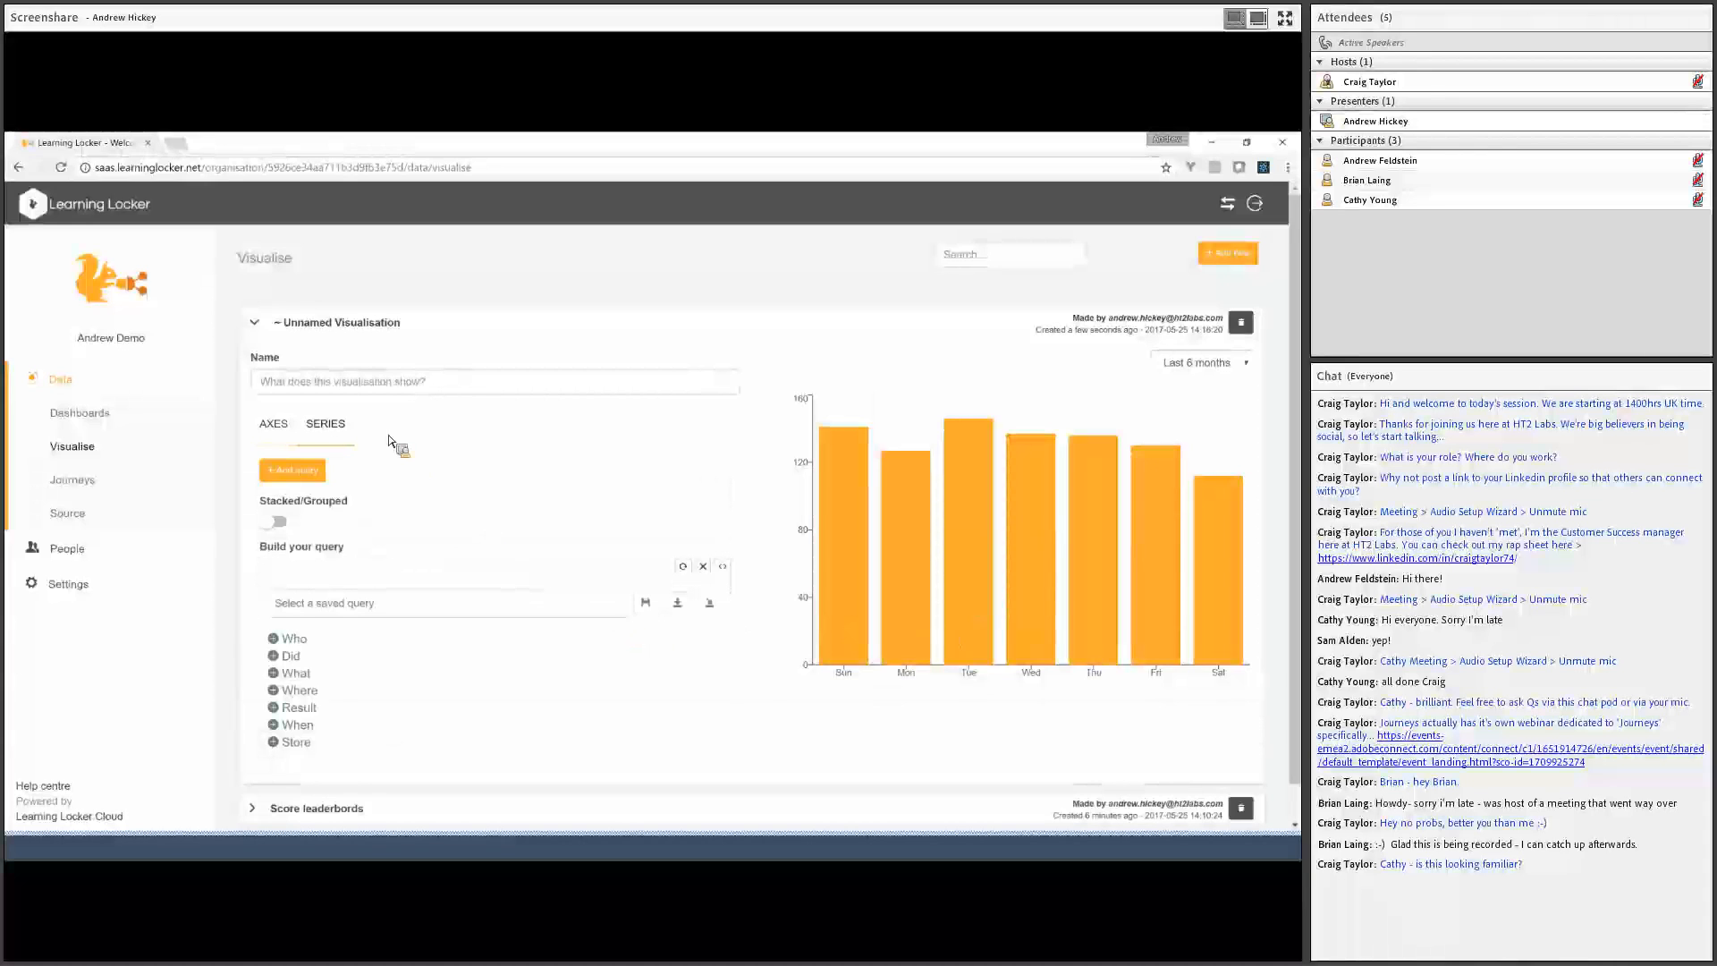
{"action": "scroll", "coordinate": [349, 429], "scroll_direction": "down", "scroll_amount": 1}
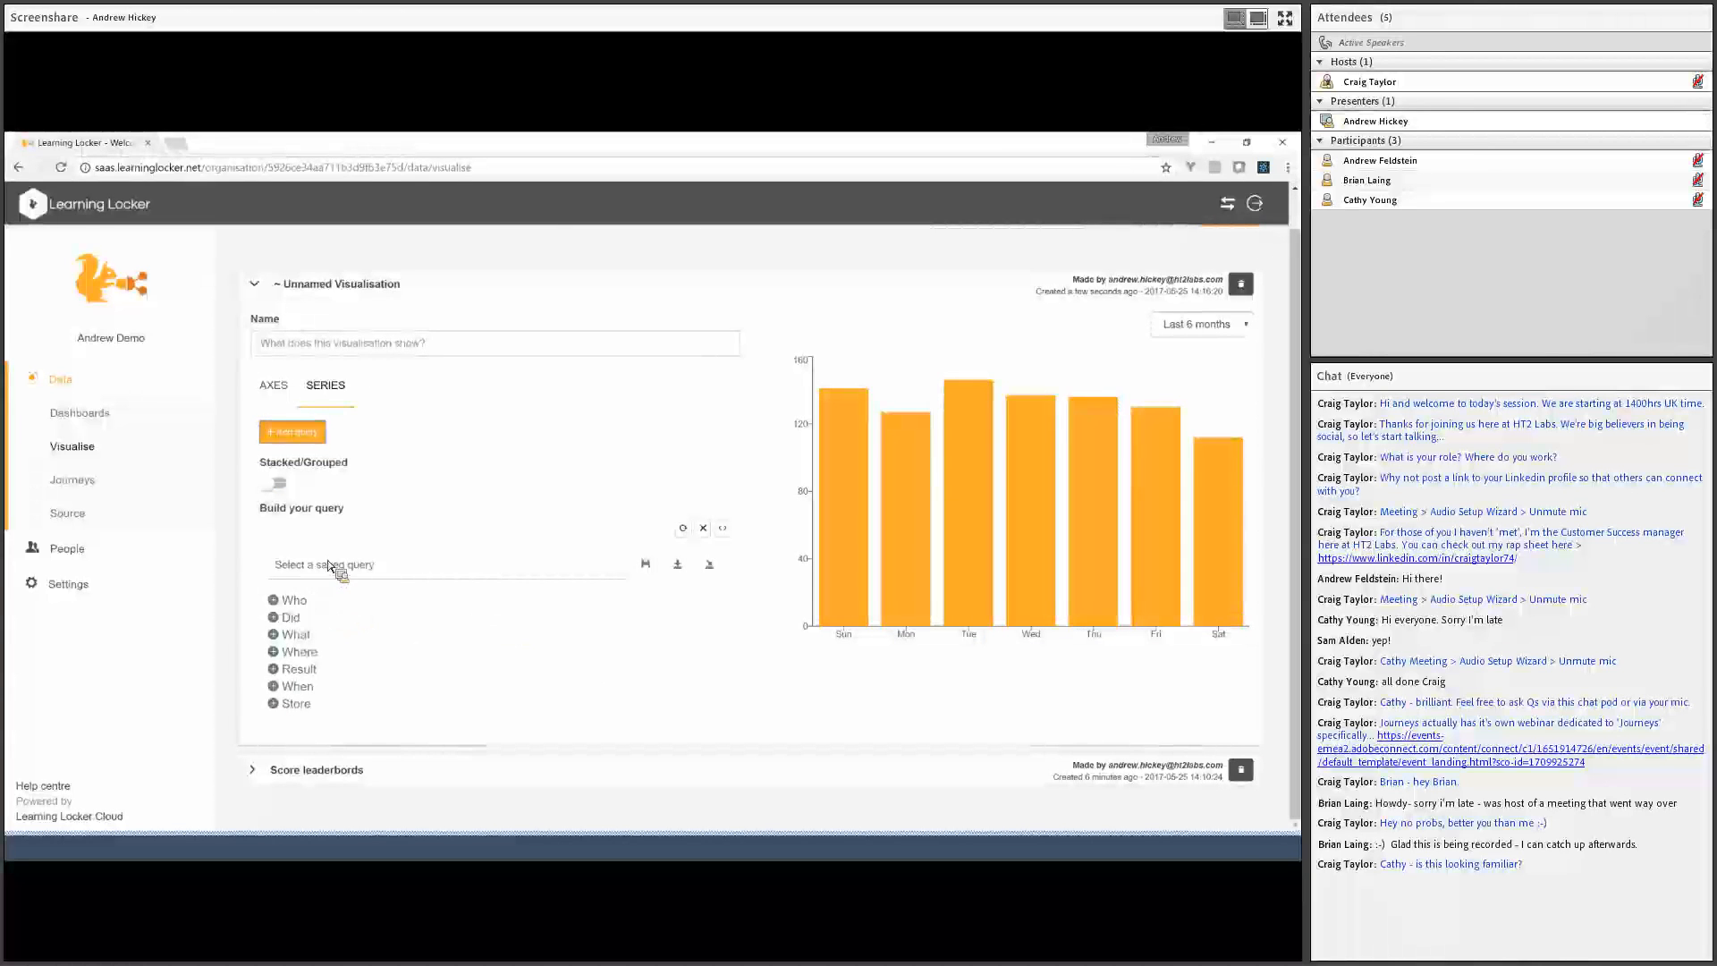
{"action": "left_click", "coordinate": [292, 432]}
{"action": "scroll", "coordinate": [456, 414], "scroll_direction": "down", "scroll_amount": 3}
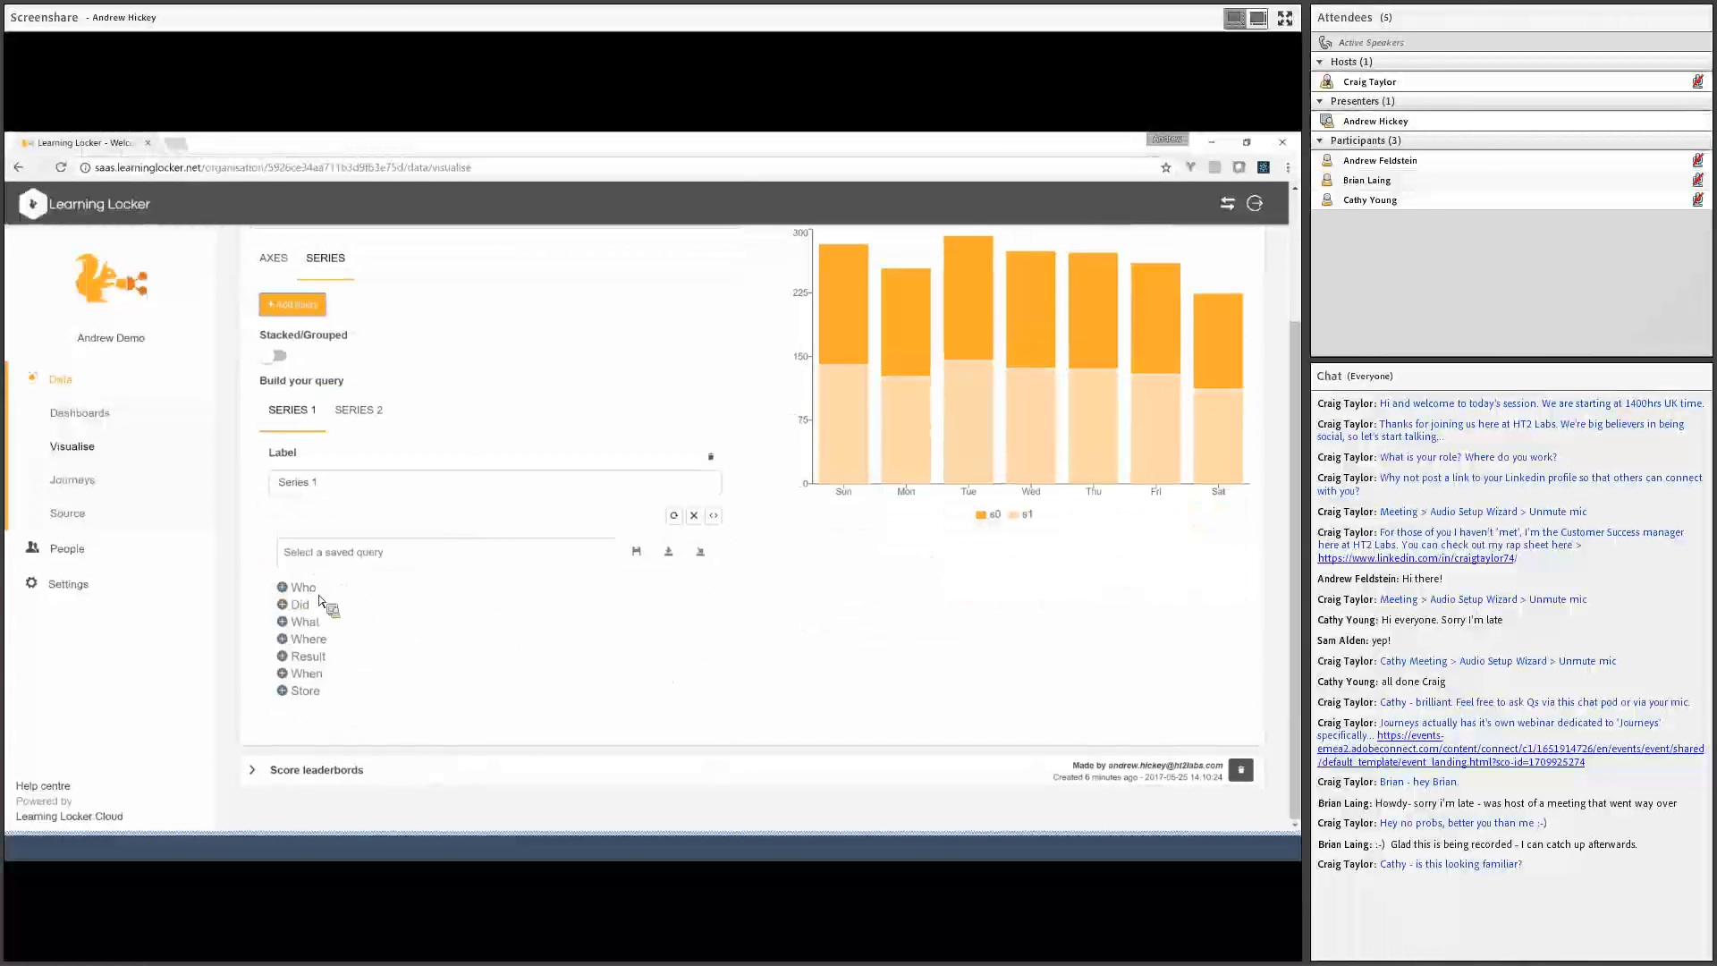
{"action": "scroll", "coordinate": [766, 554], "scroll_direction": "up", "scroll_amount": 4}
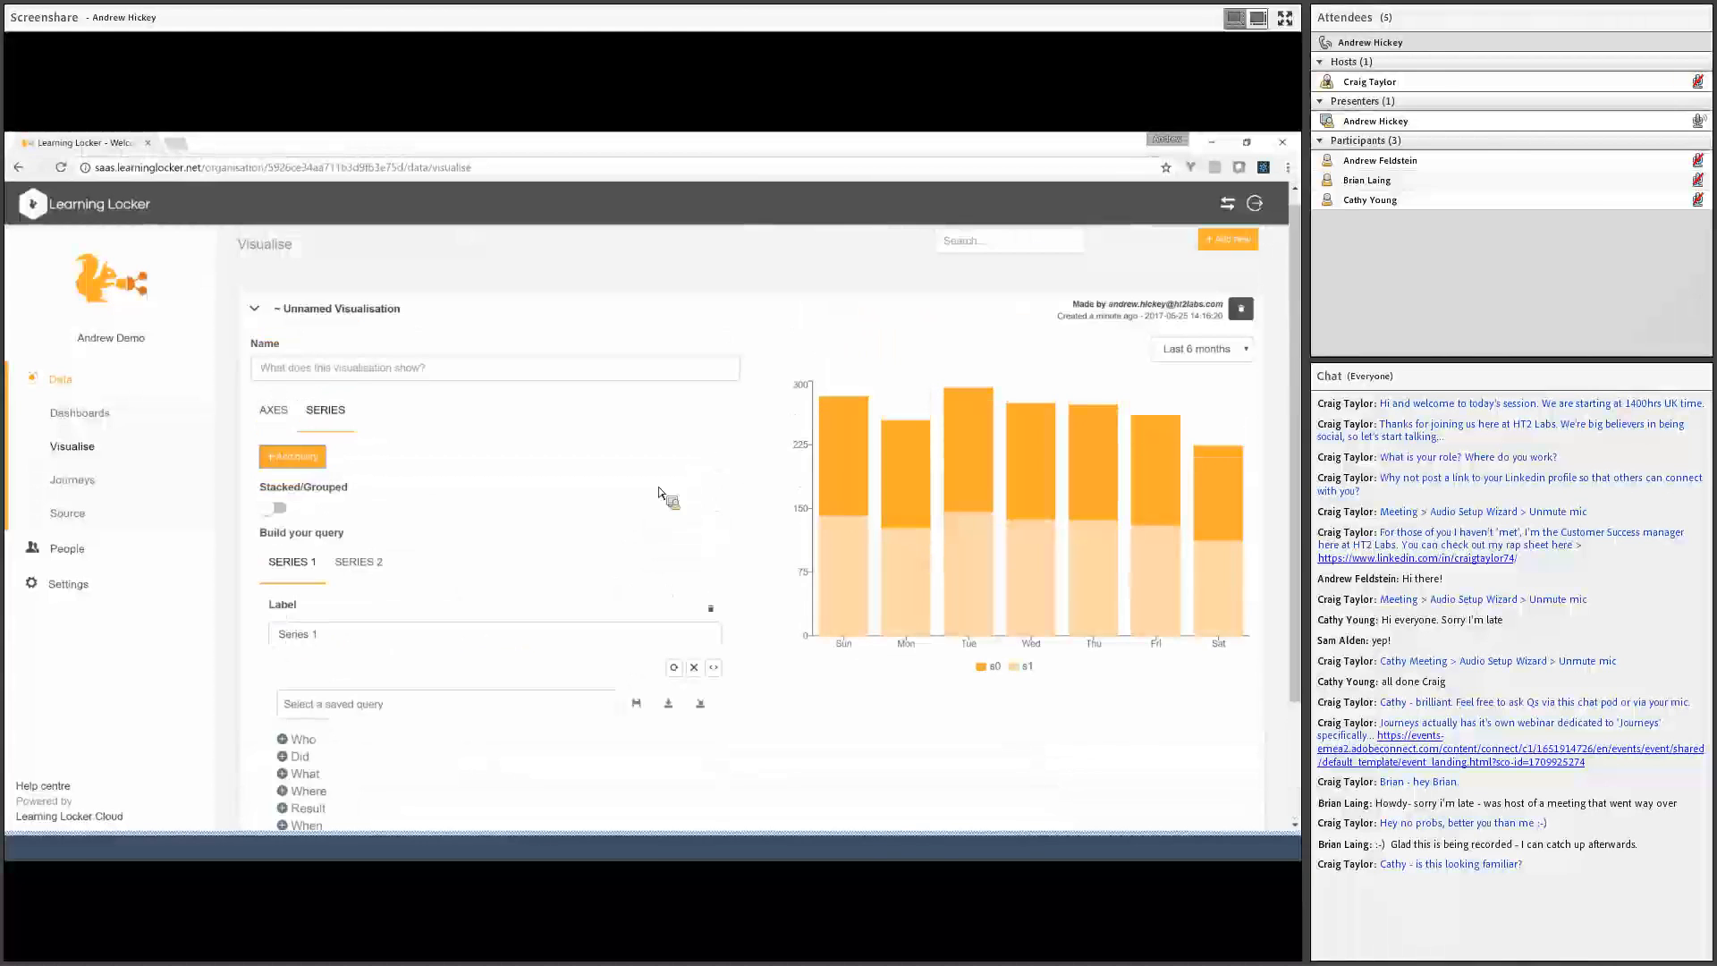
Compare the grouped and stacked layouts for the two series, returning the chart to stacked
{"action": "left_click", "coordinate": [275, 508]}
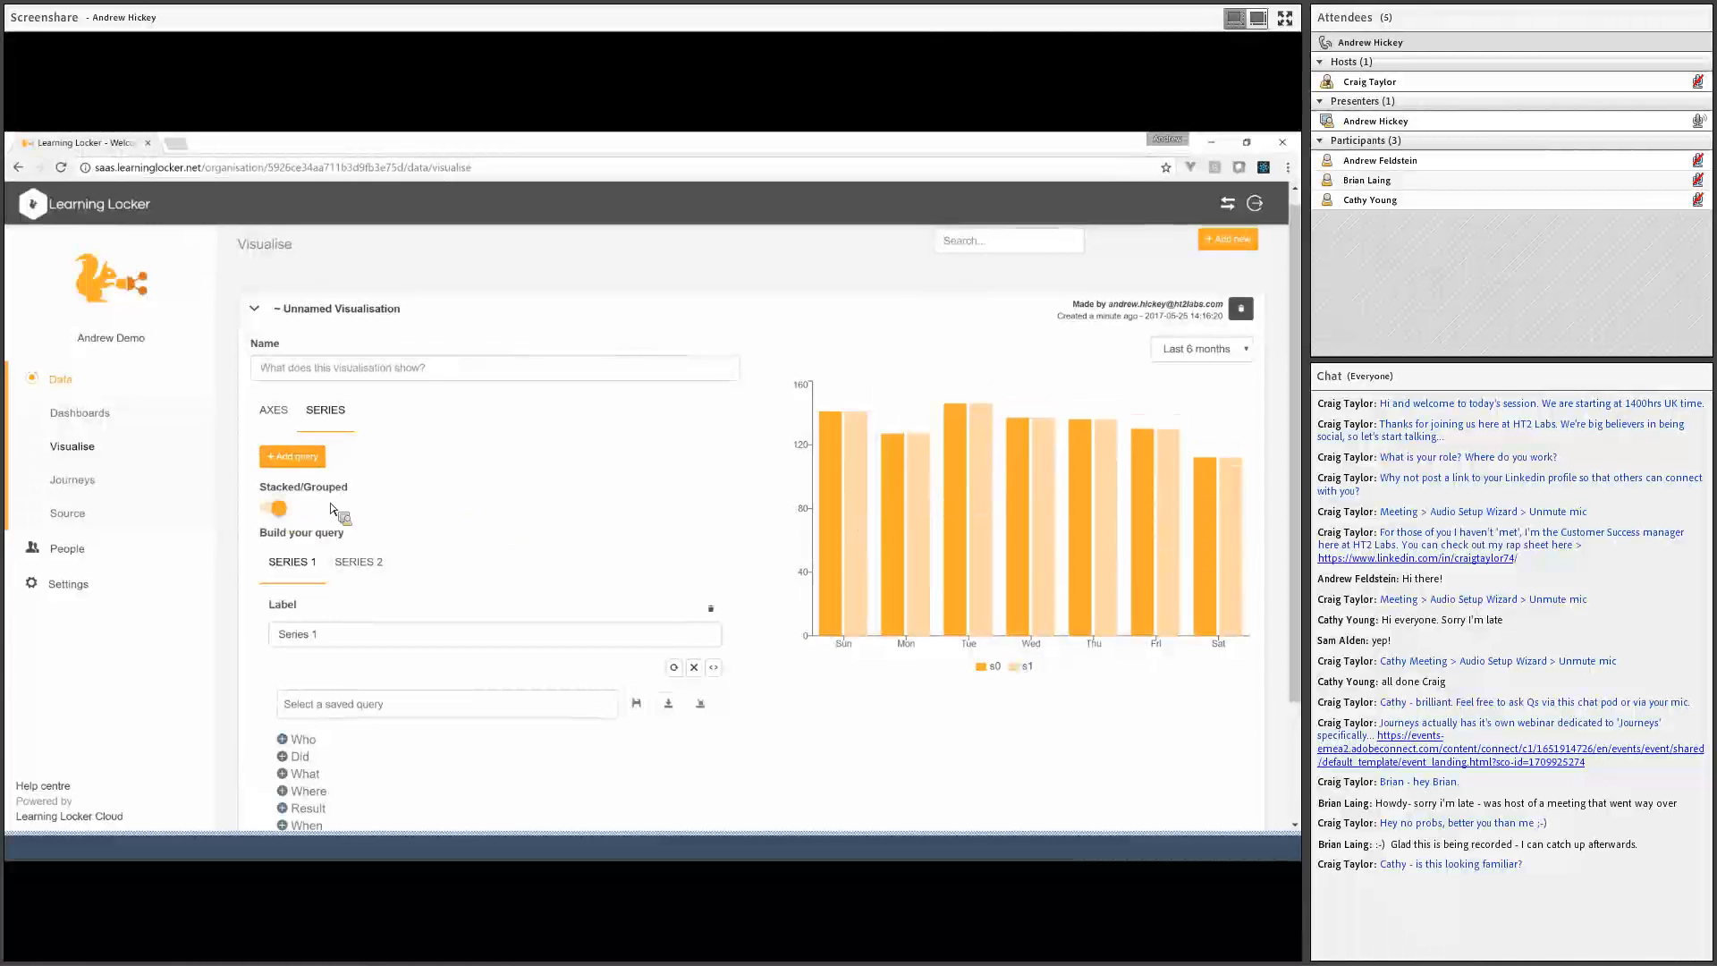
{"action": "left_click", "coordinate": [279, 508]}
{"action": "left_click", "coordinate": [281, 510]}
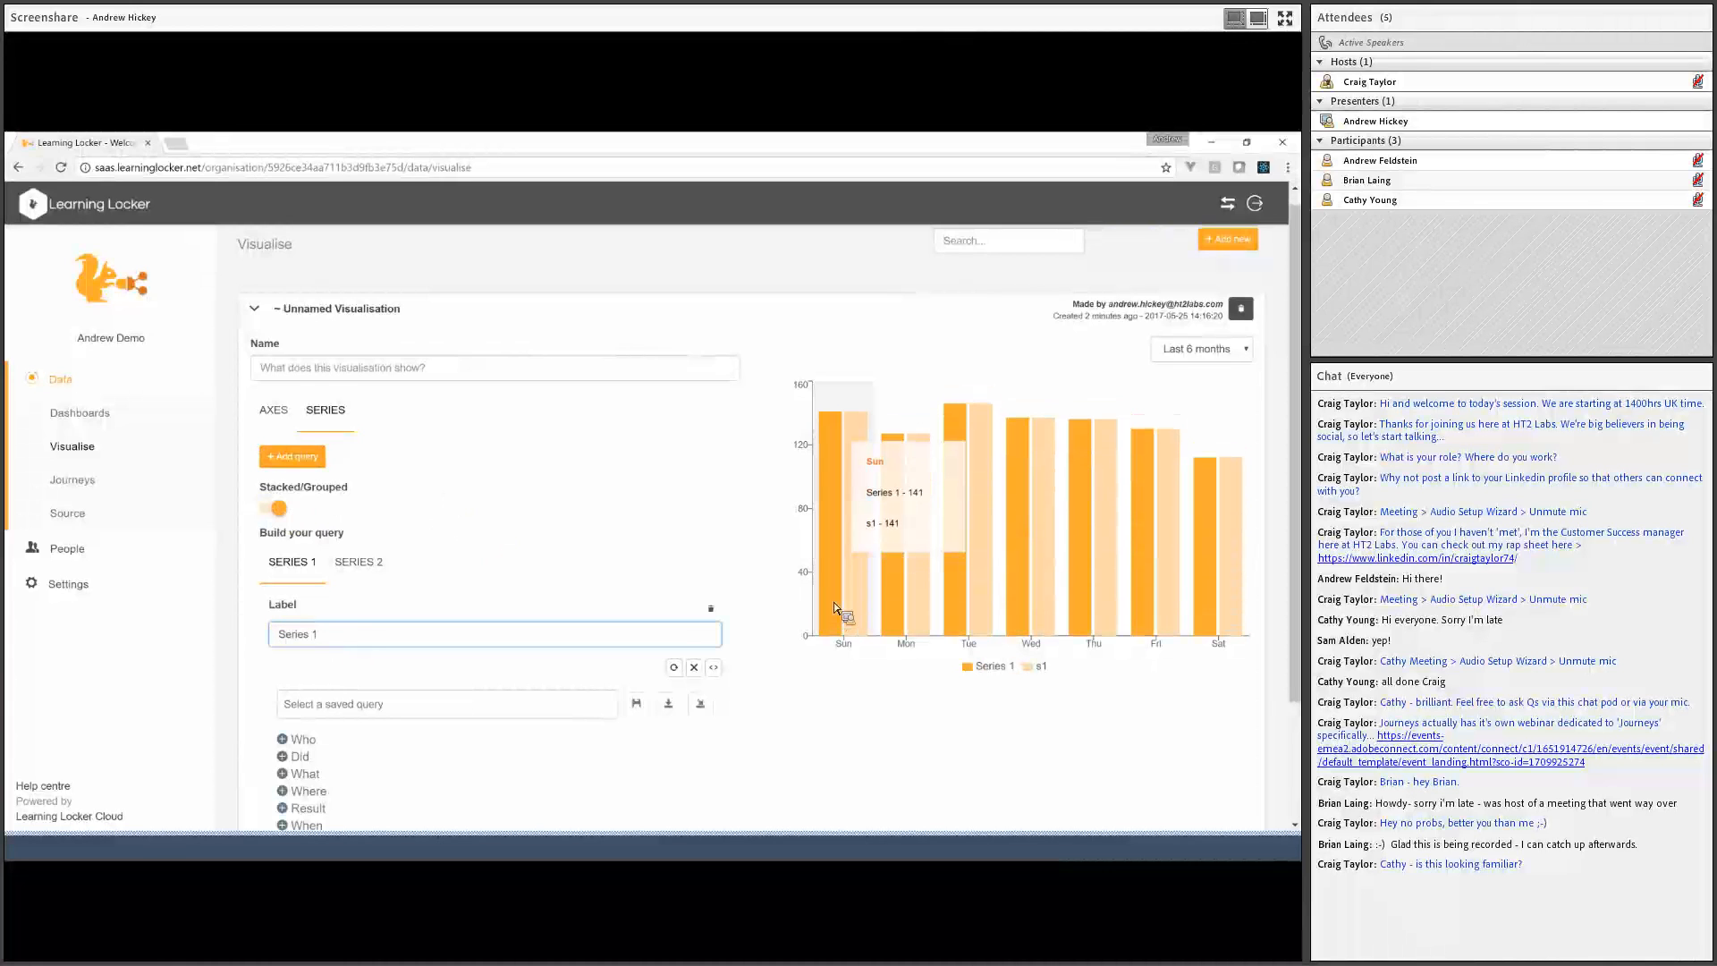
{"action": "left_click", "coordinate": [279, 508]}
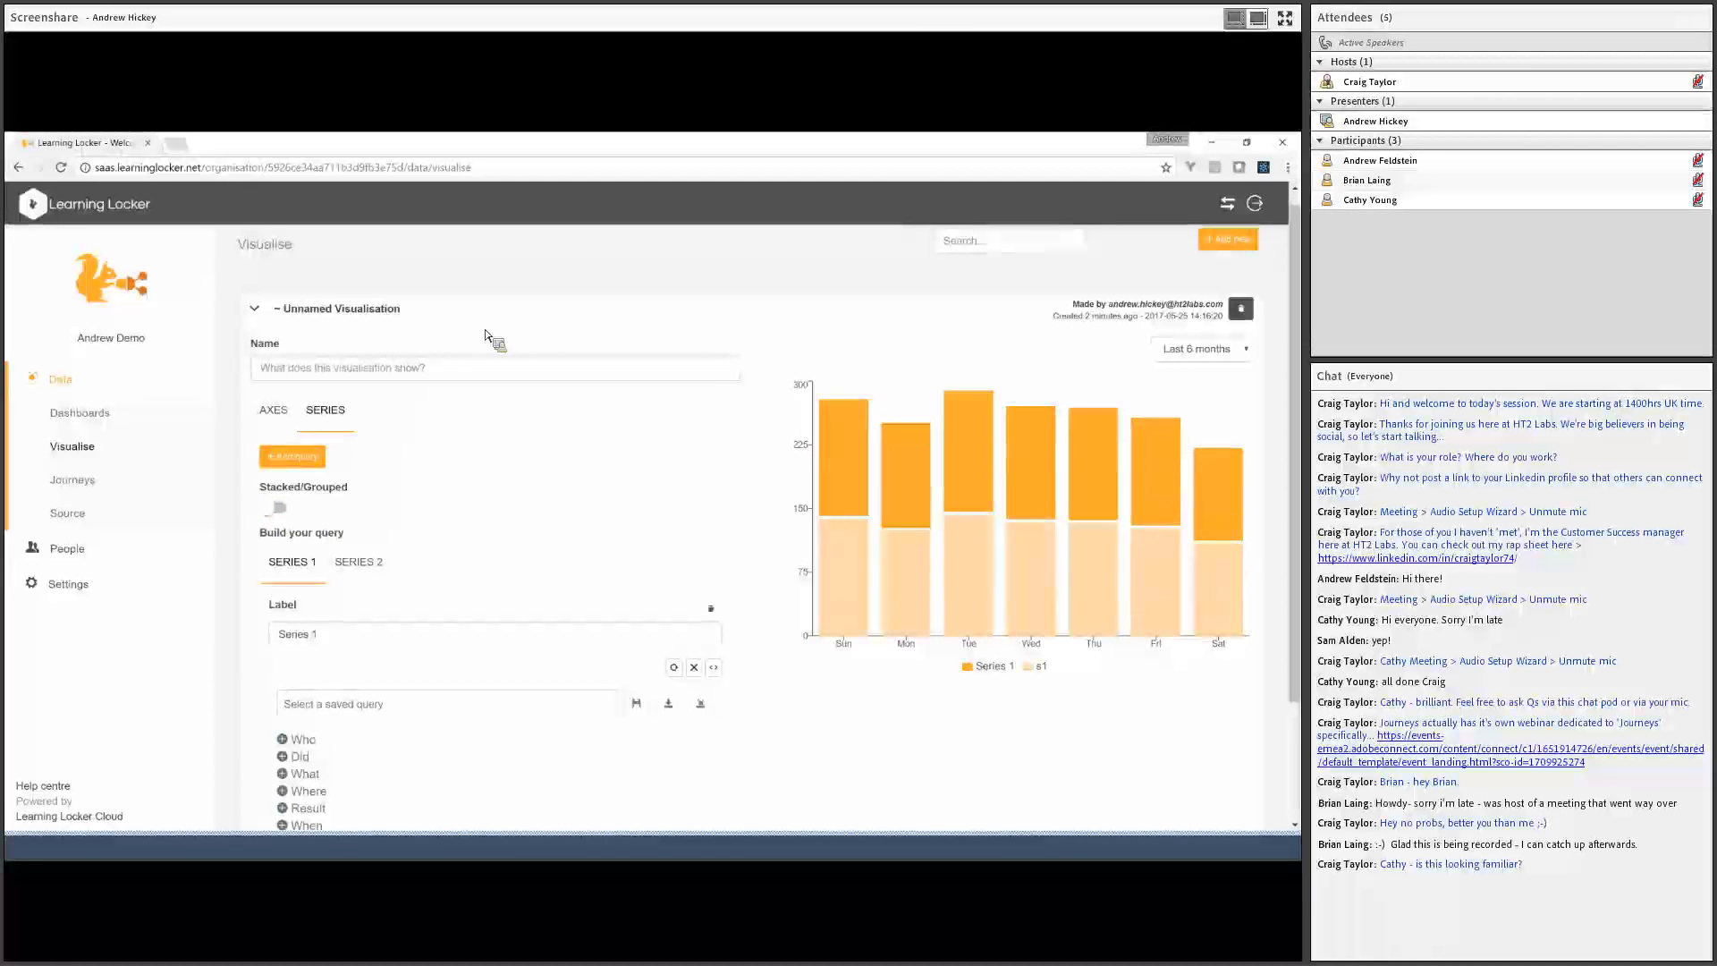
Name the column visualisation "activity per day" and collapse its entry in the list
{"action": "left_click", "coordinate": [406, 372]}
{"action": "type", "text": "activity per day"}
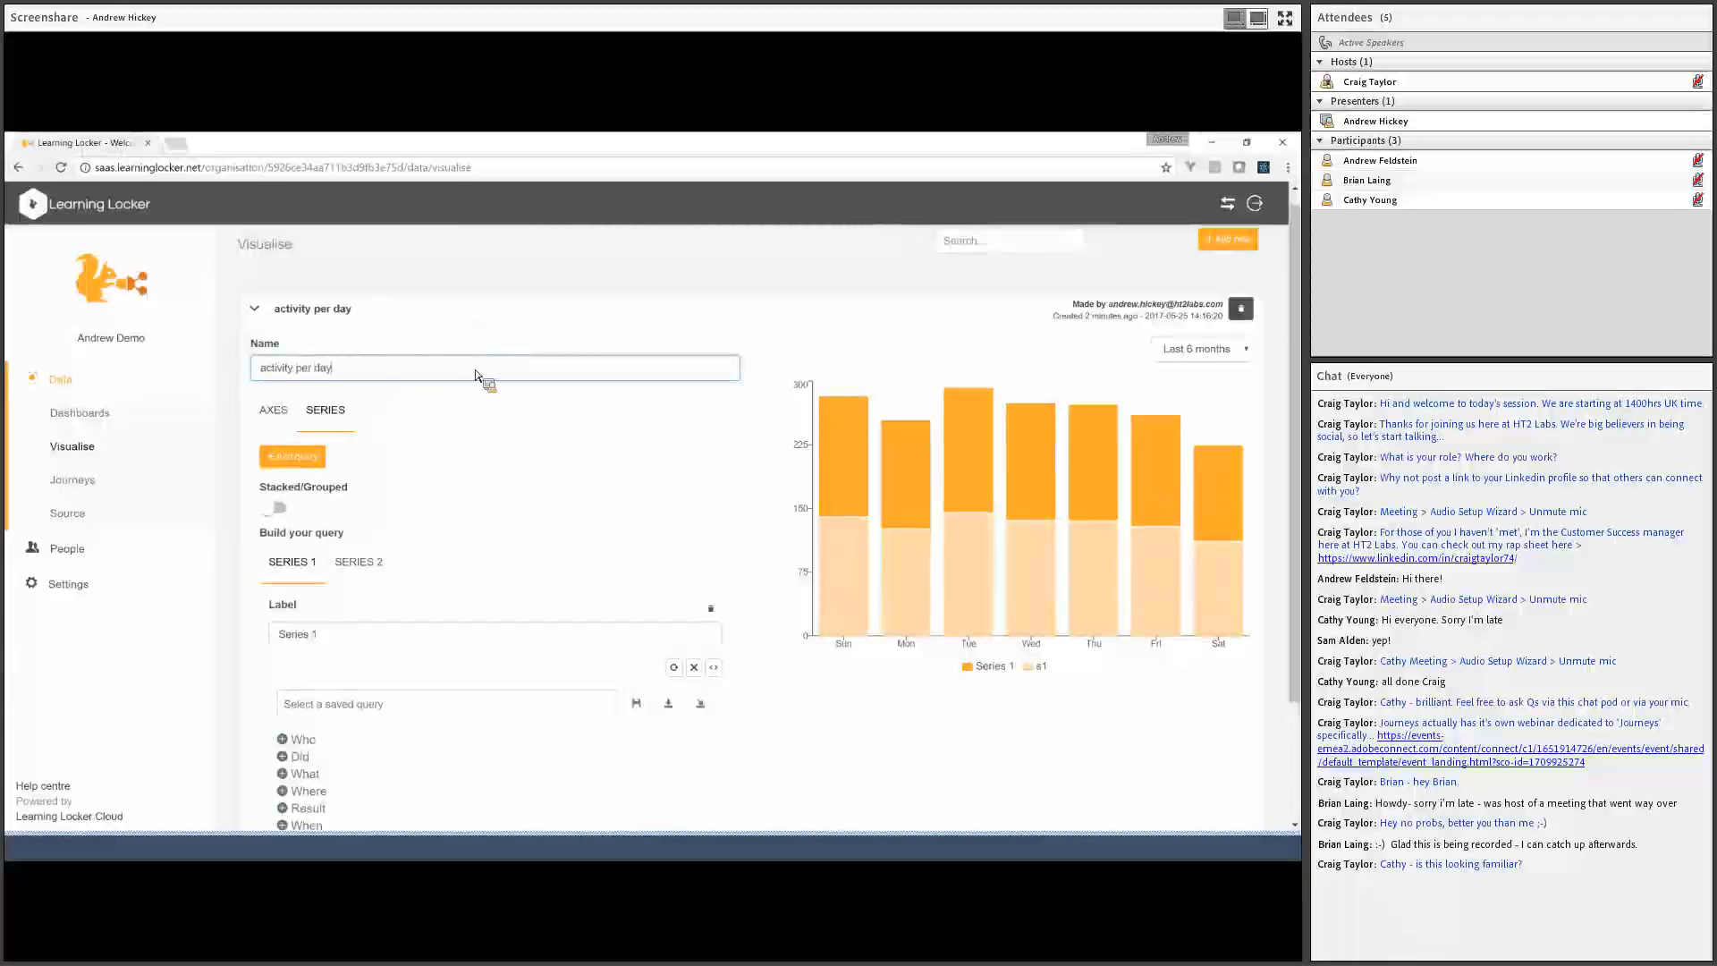
{"action": "left_click", "coordinate": [506, 313]}
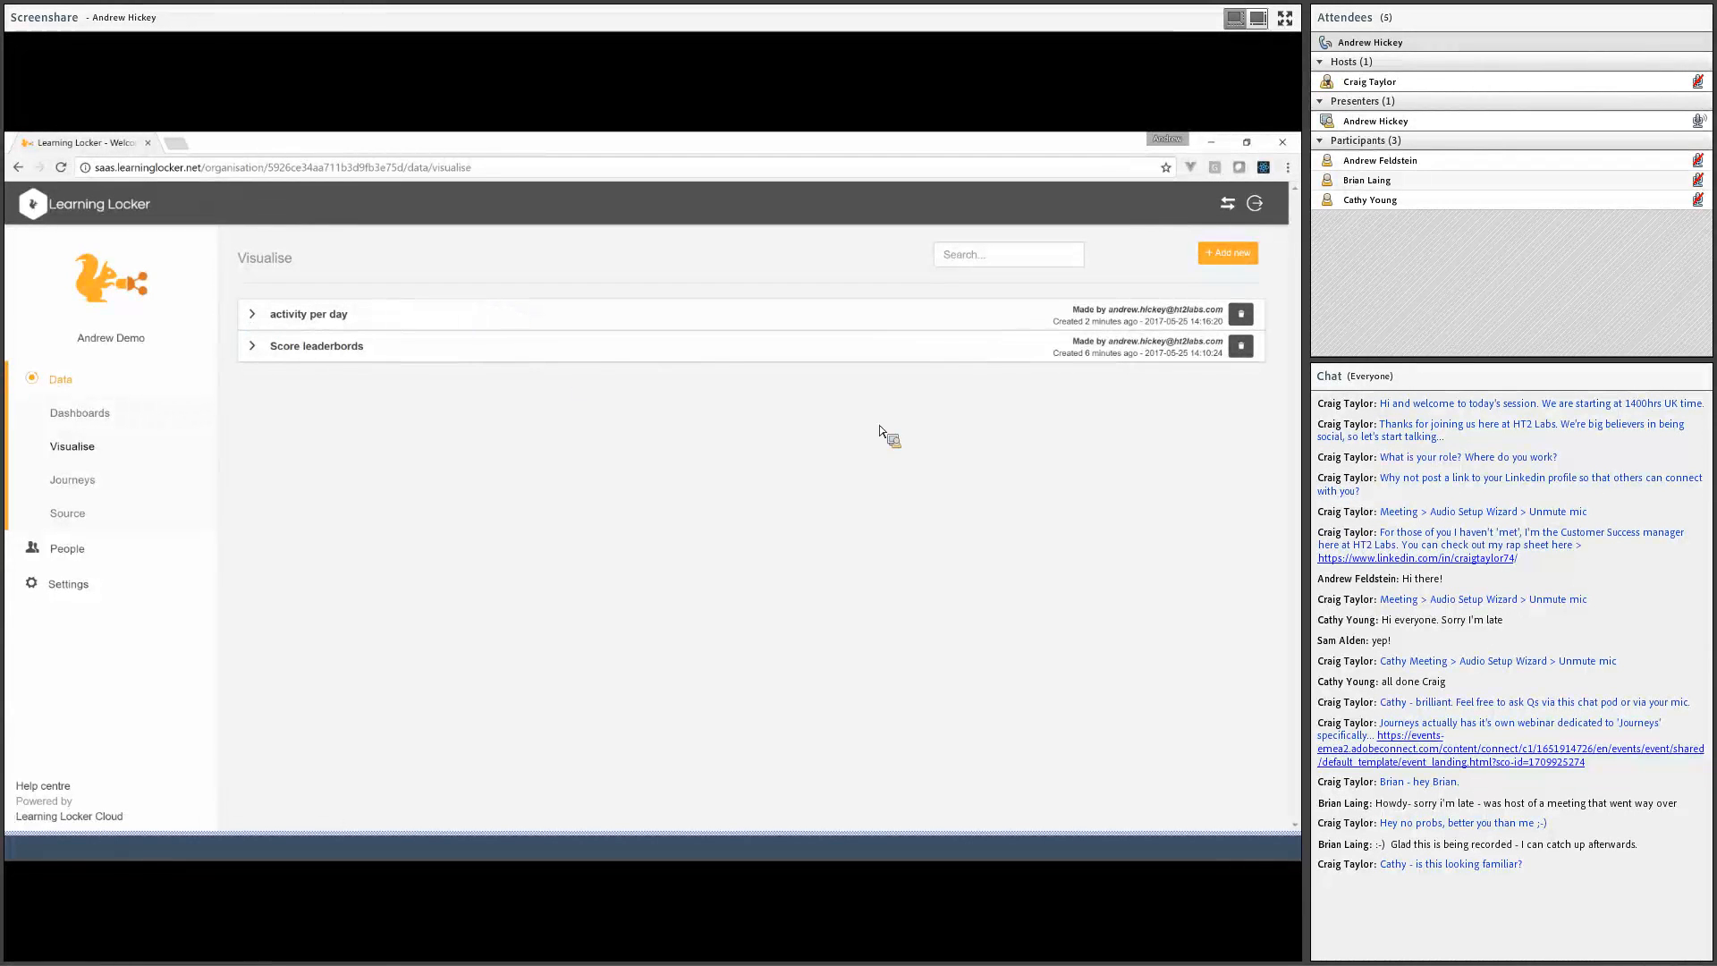
Add a new Line visualisation and set its time range to the last 2 months
{"action": "left_click", "coordinate": [1225, 257]}
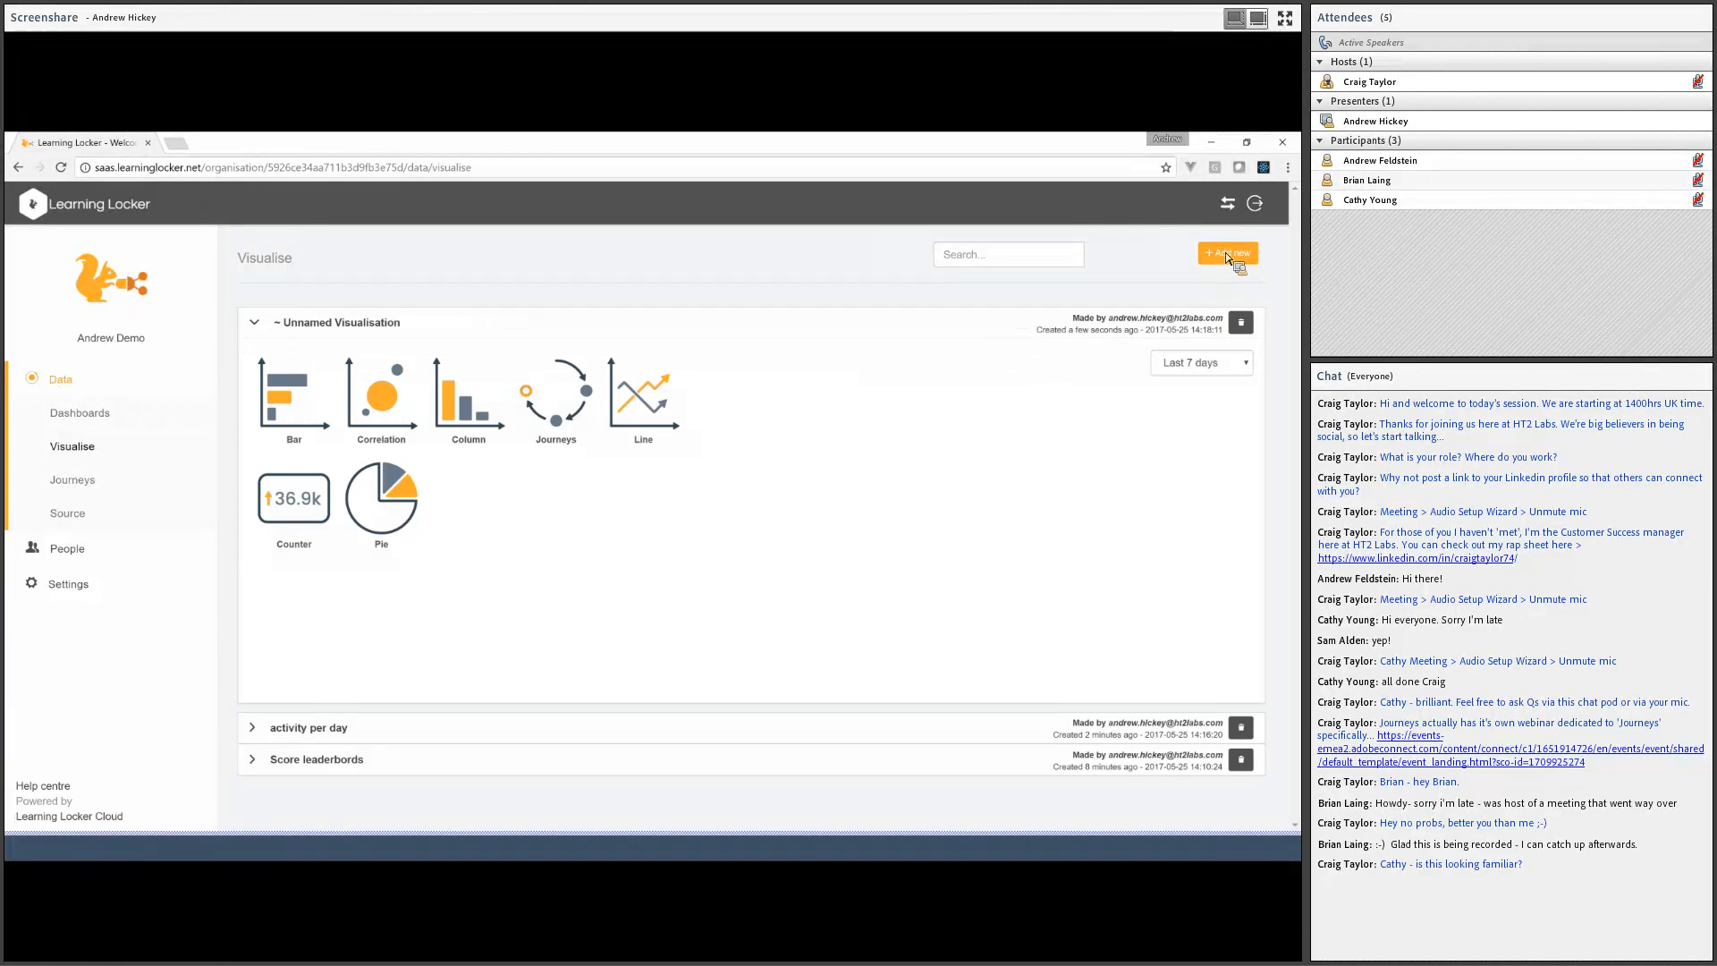
{"action": "left_click", "coordinate": [676, 390]}
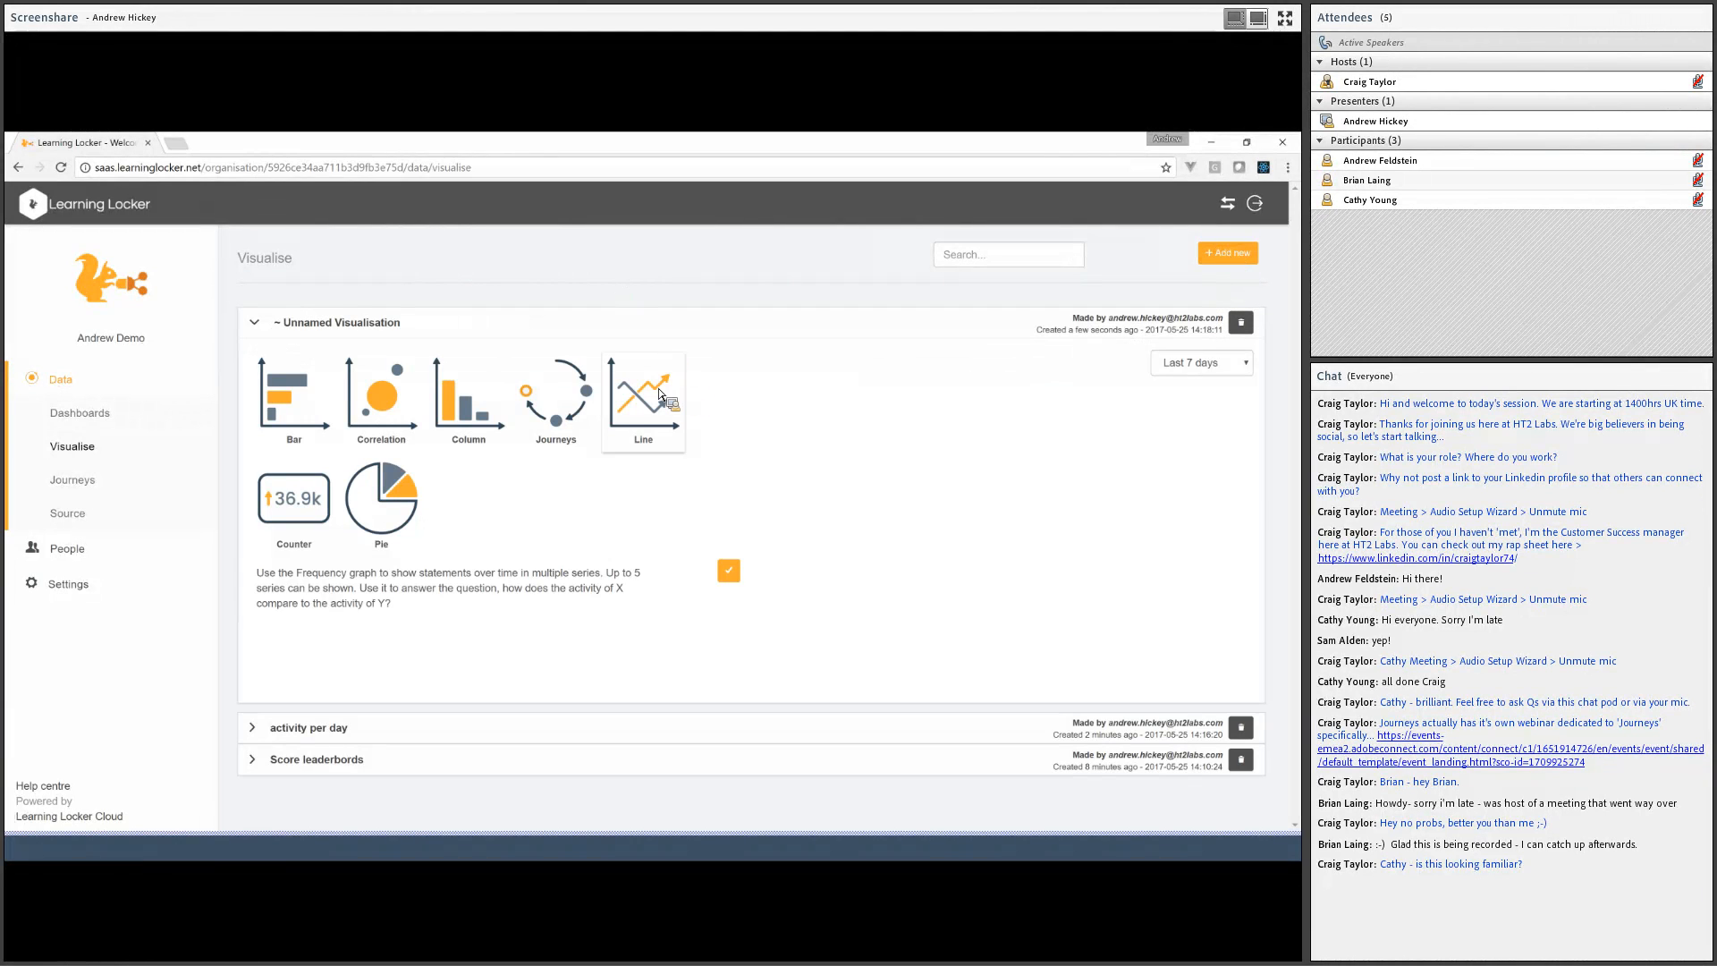
{"action": "double_click", "coordinate": [731, 583]}
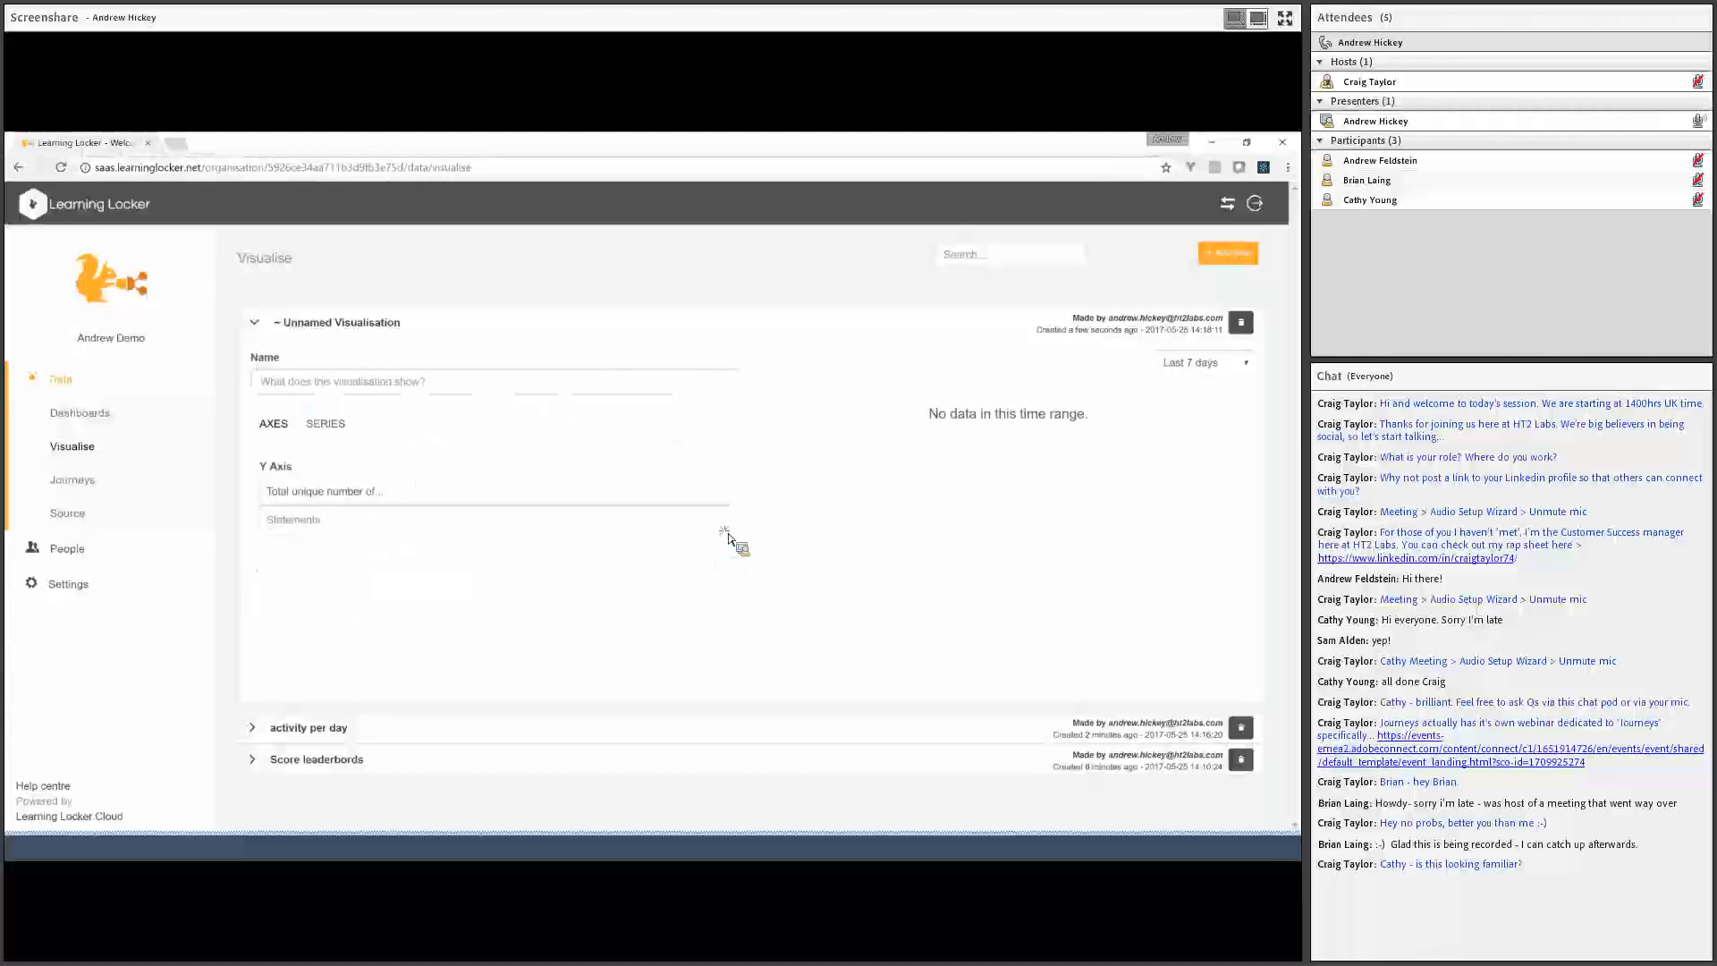
{"action": "left_click", "coordinate": [1183, 363]}
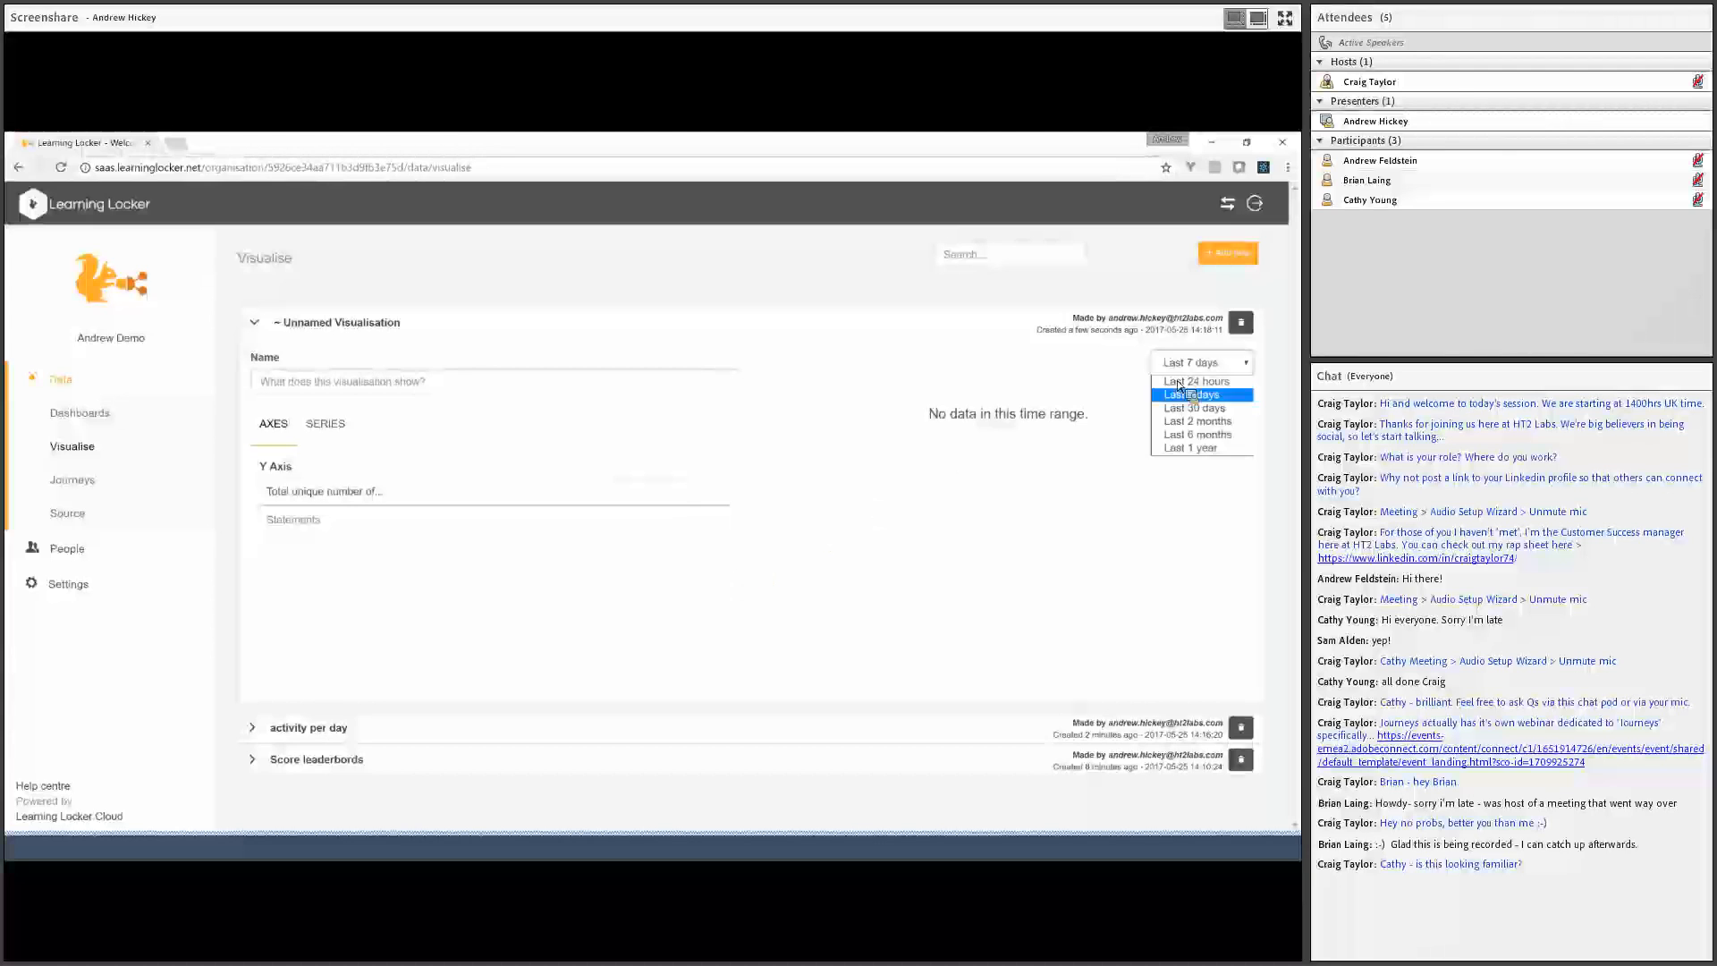
{"action": "left_click", "coordinate": [1216, 427]}
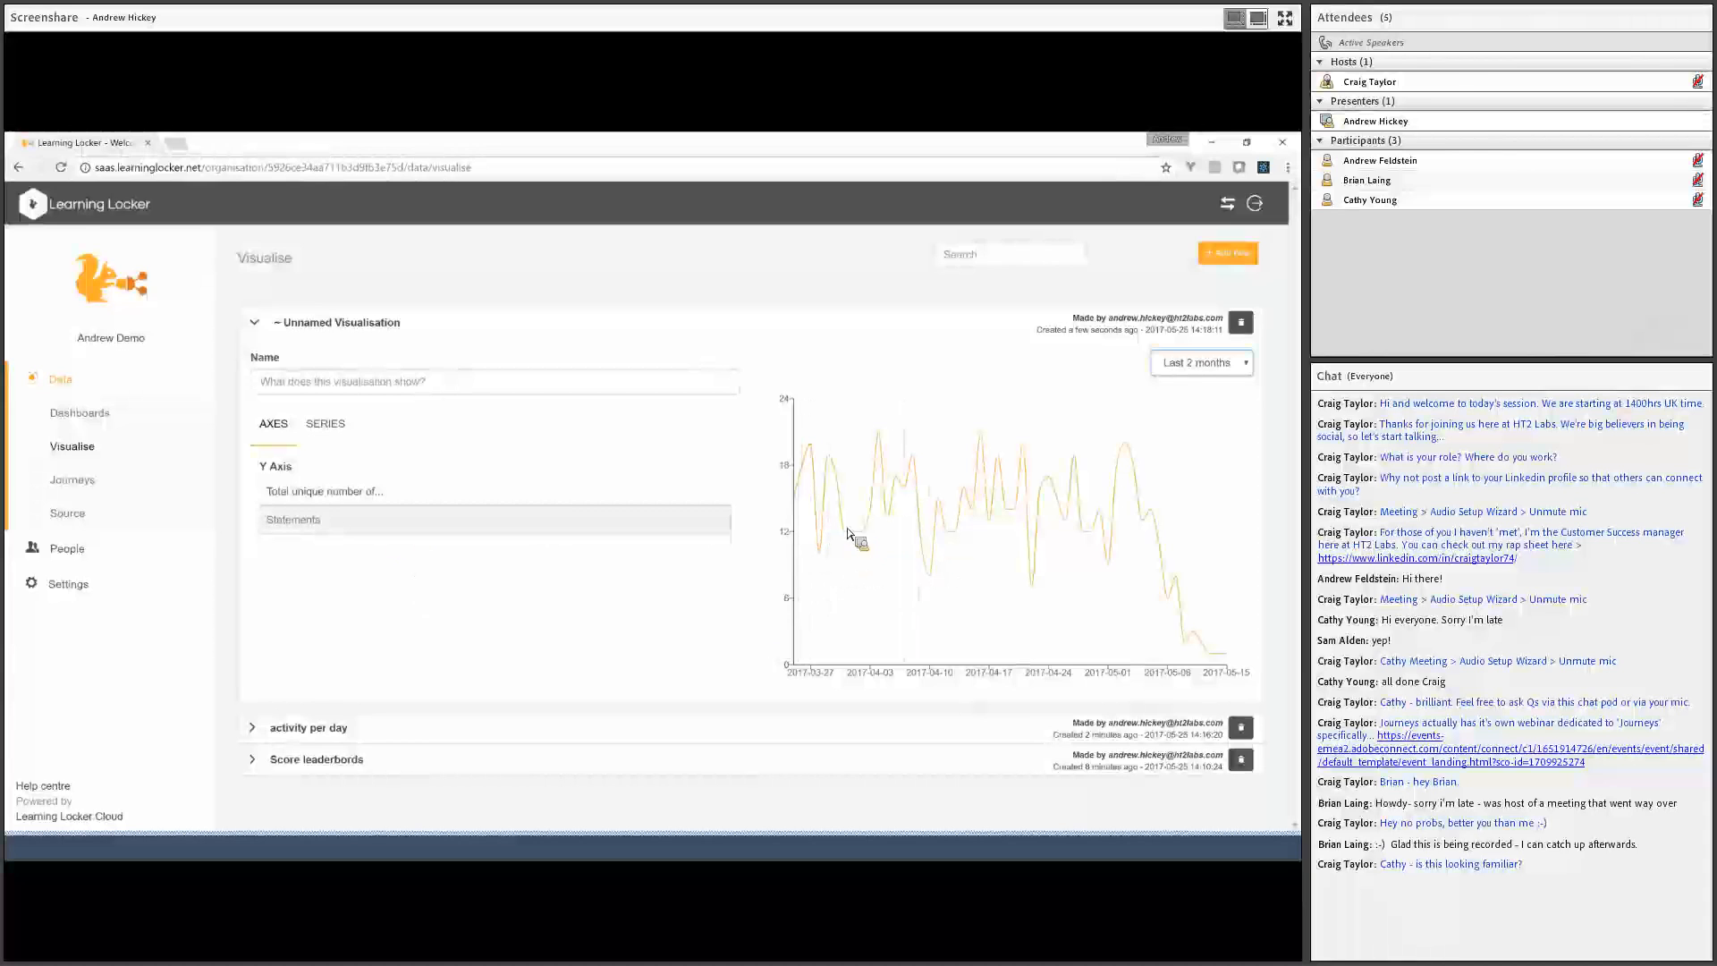
Try Statement Object as the line chart's Y axis value, inspect the line, and restore Statements
{"action": "left_click", "coordinate": [372, 524]}
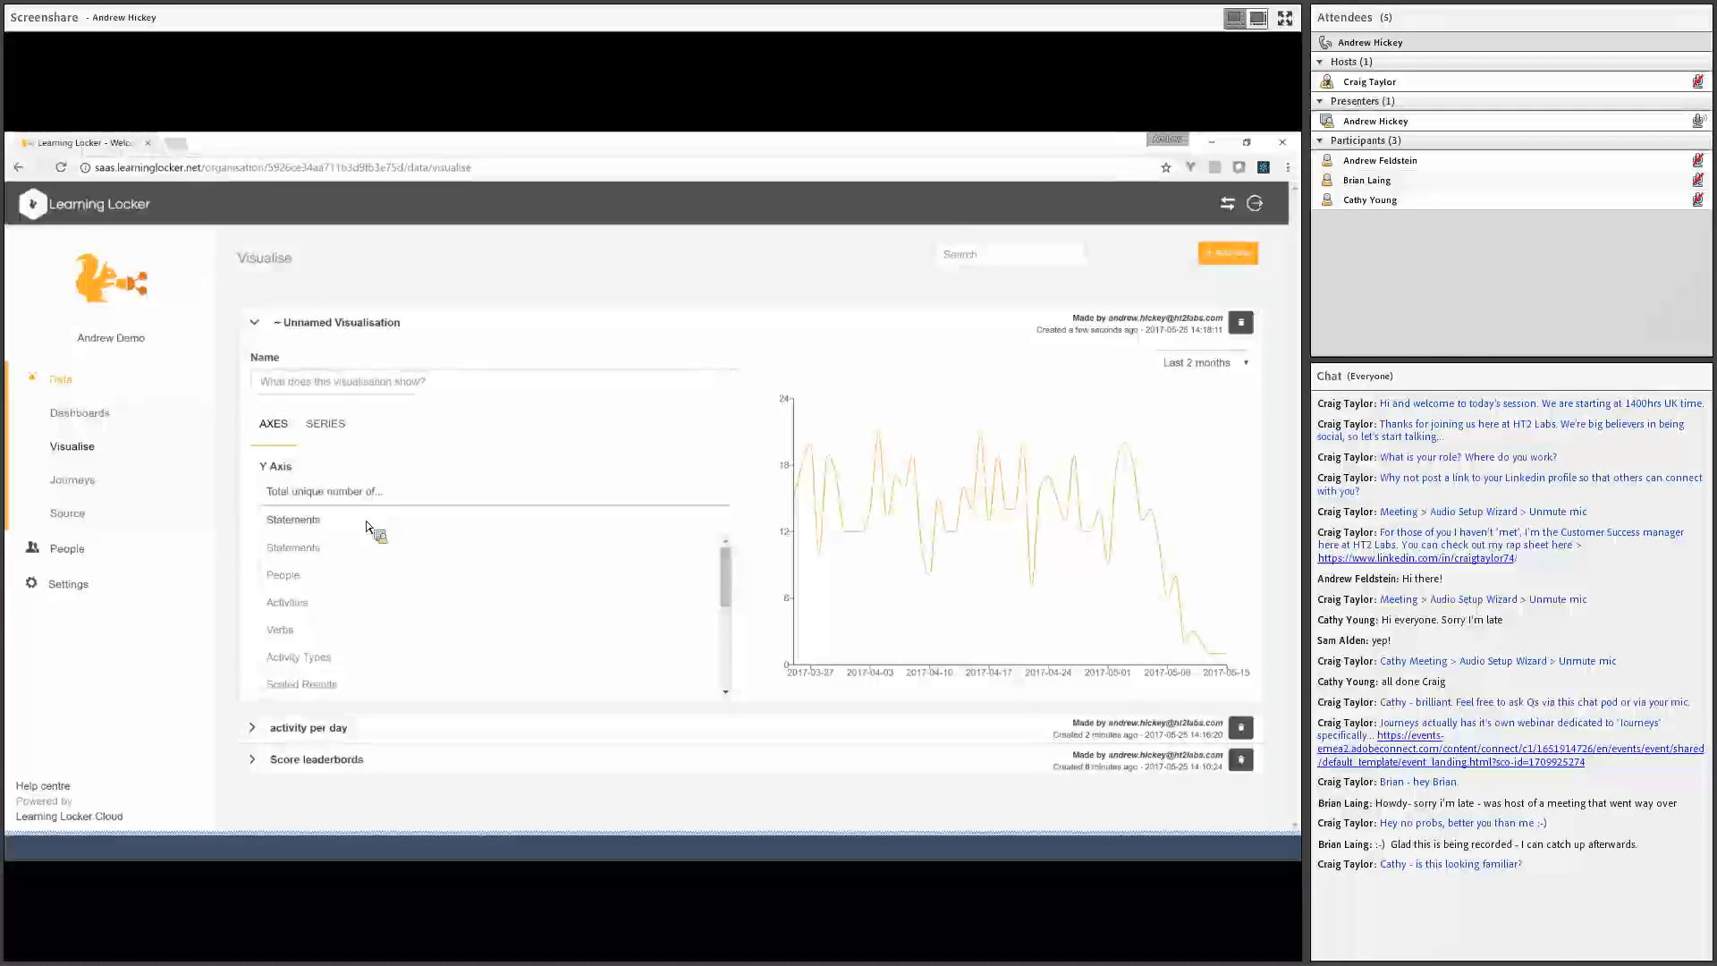
{"action": "scroll", "coordinate": [313, 573], "scroll_direction": "down", "scroll_amount": 6}
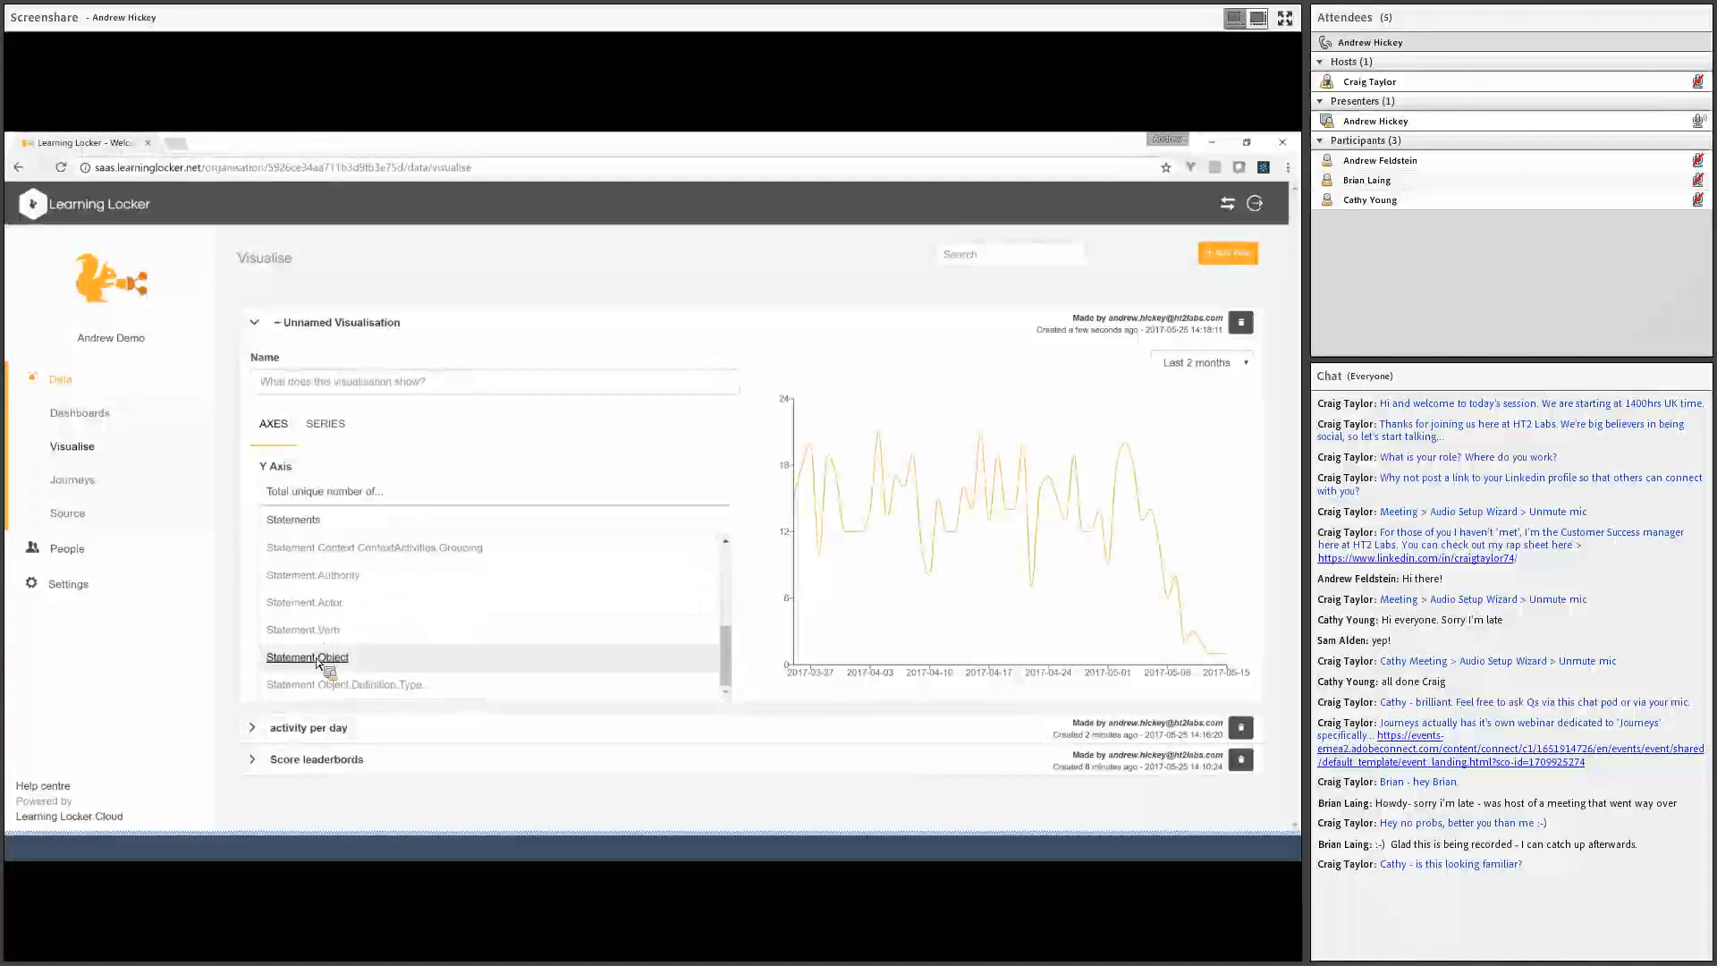
{"action": "scroll", "coordinate": [578, 583], "scroll_direction": "up", "scroll_amount": 3}
{"action": "mouse_move", "coordinate": [846, 460]}
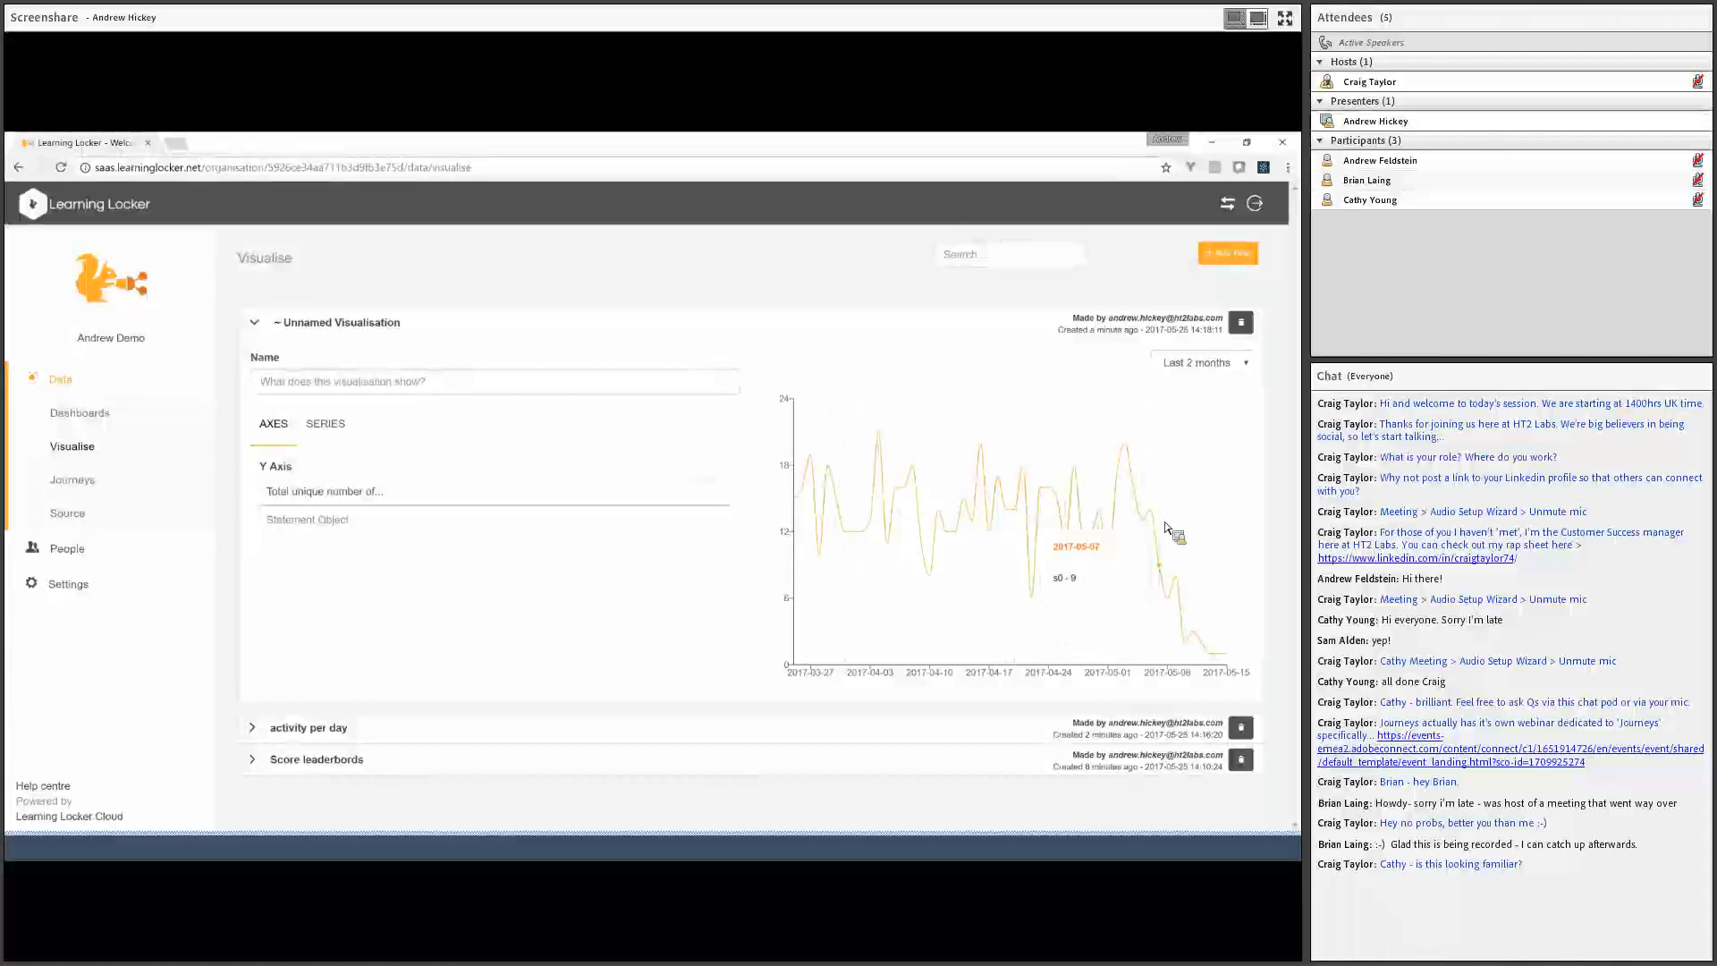
{"action": "left_click", "coordinate": [637, 520]}
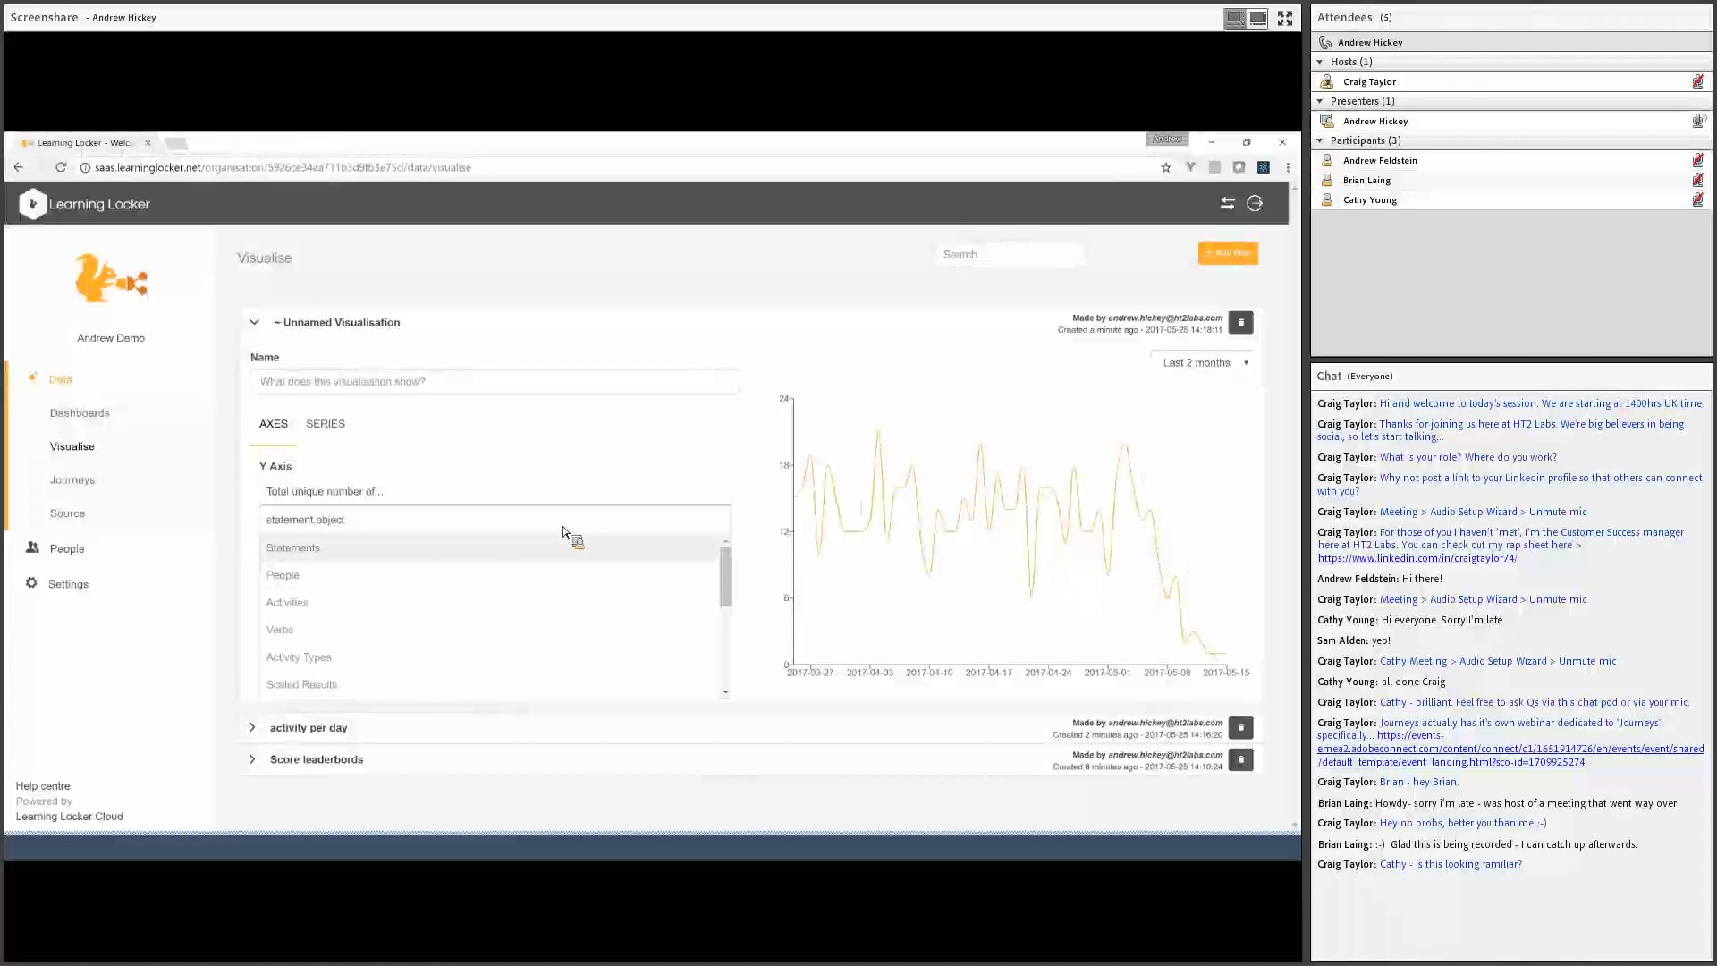
{"action": "left_click", "coordinate": [413, 549]}
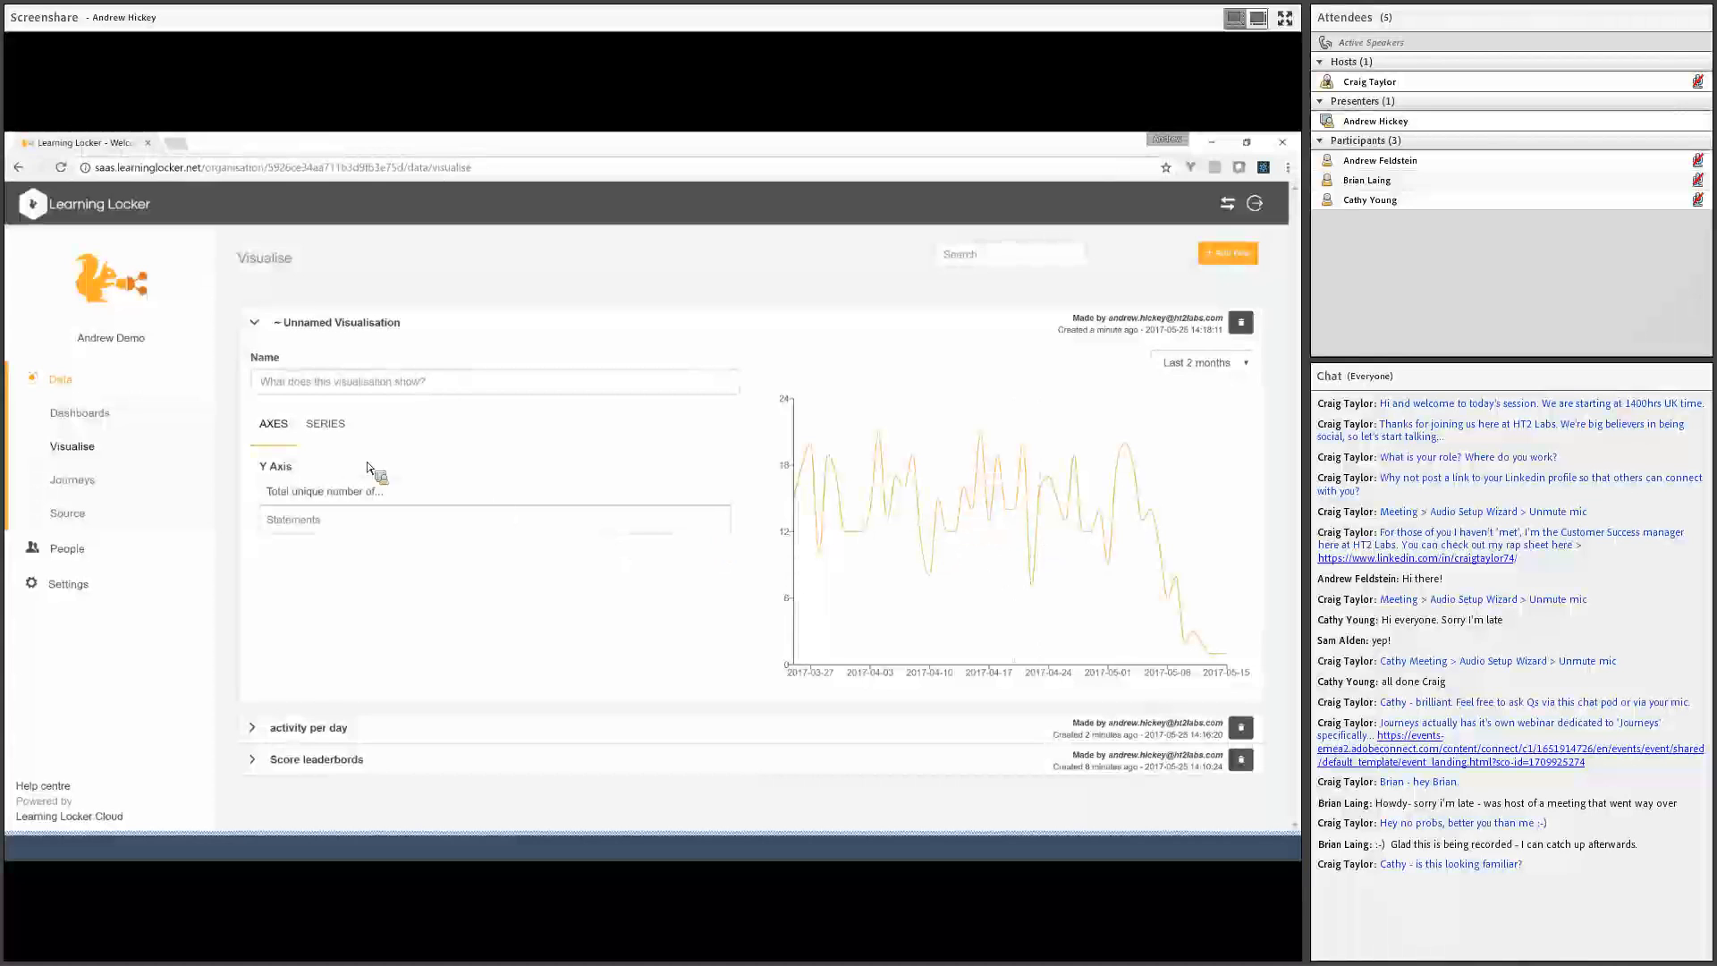
Review the line visualisation's series query, name the visualisation "activity over time" and collapse its entry
{"action": "left_click", "coordinate": [326, 424]}
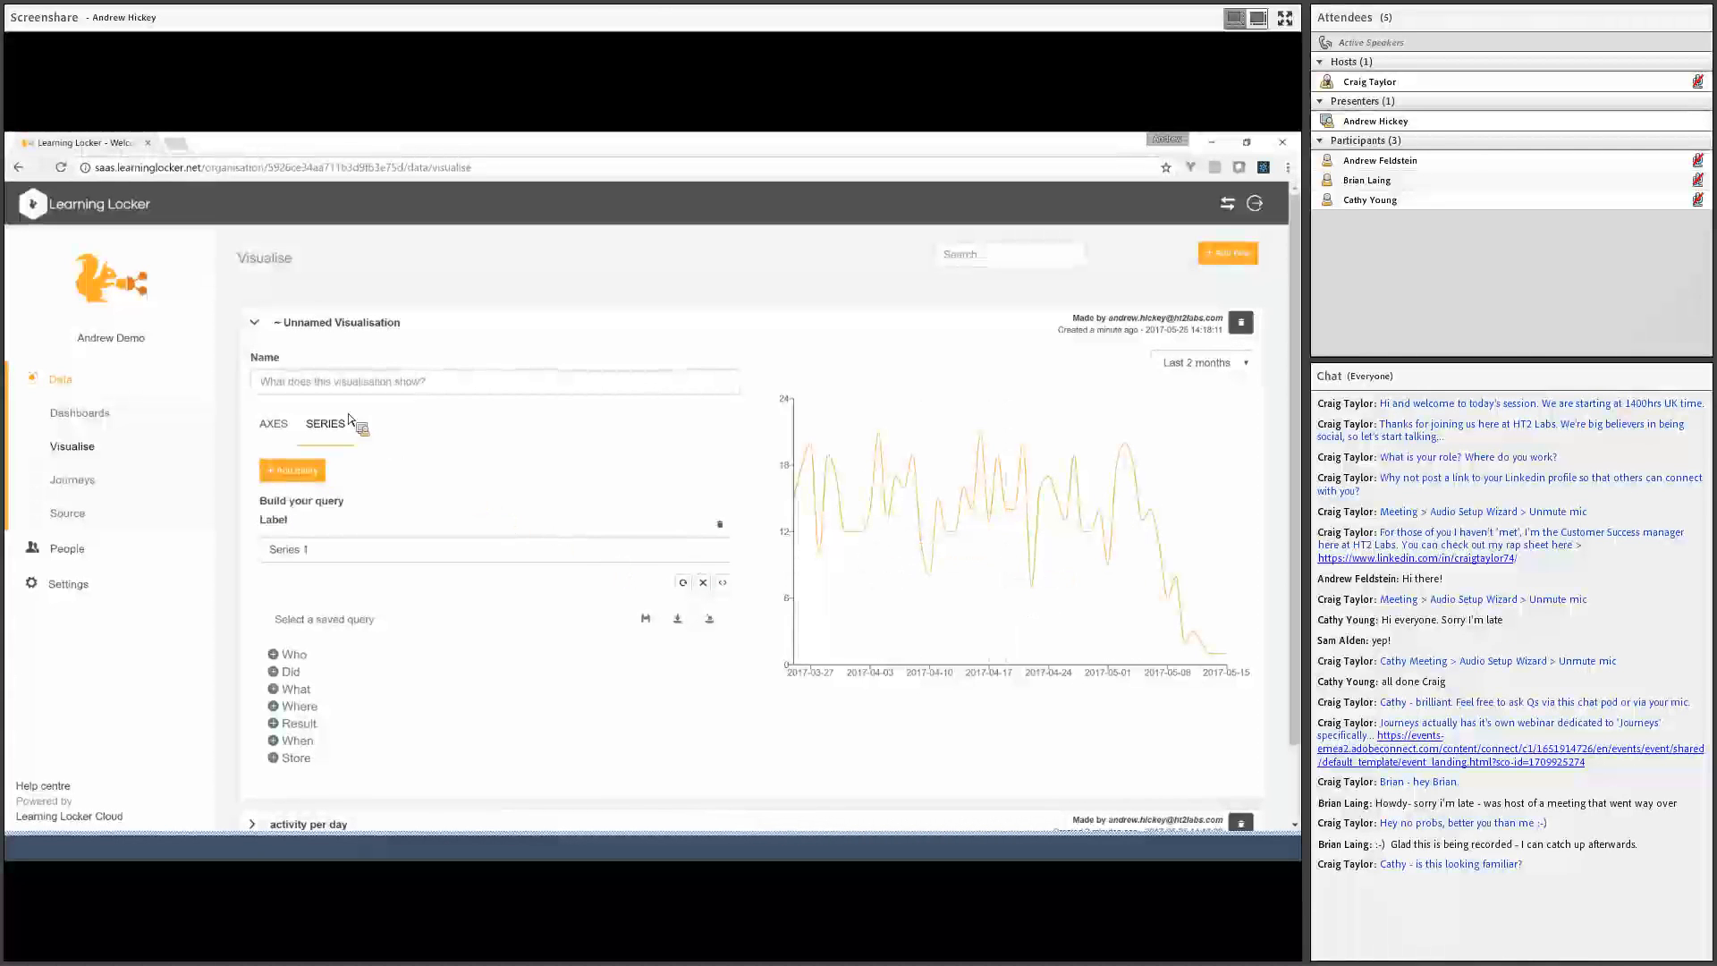
{"action": "left_click", "coordinate": [255, 323]}
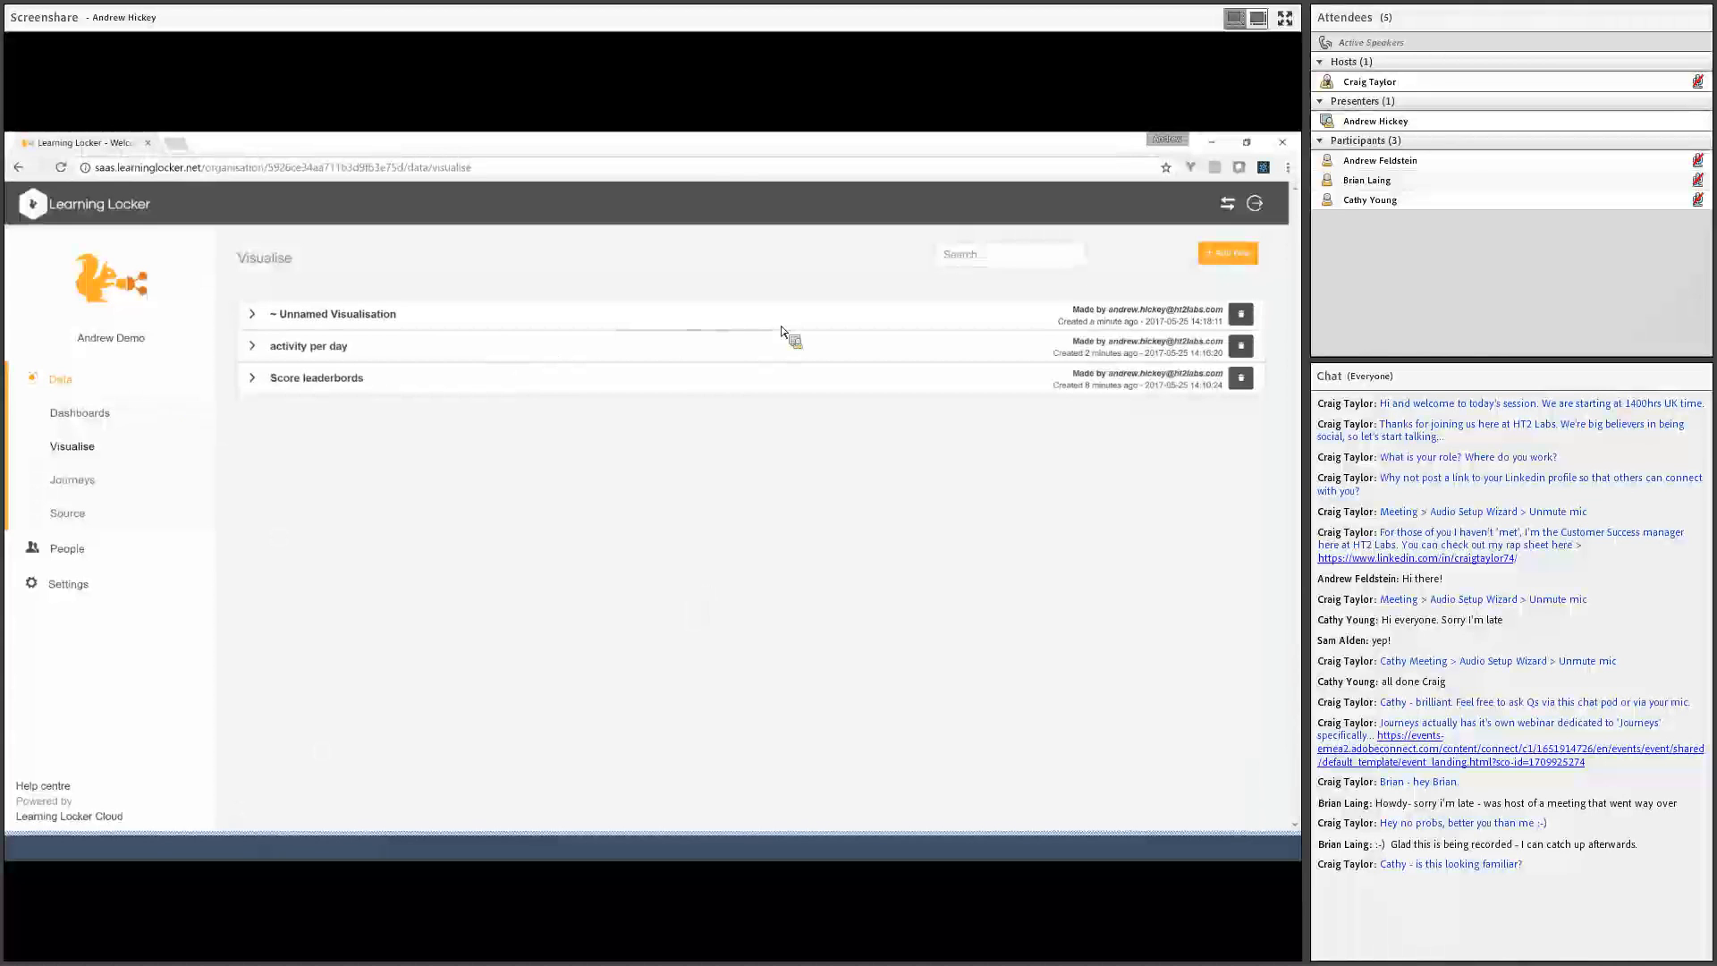
{"action": "left_click", "coordinate": [867, 320]}
{"action": "type", "text": "activity over time"}
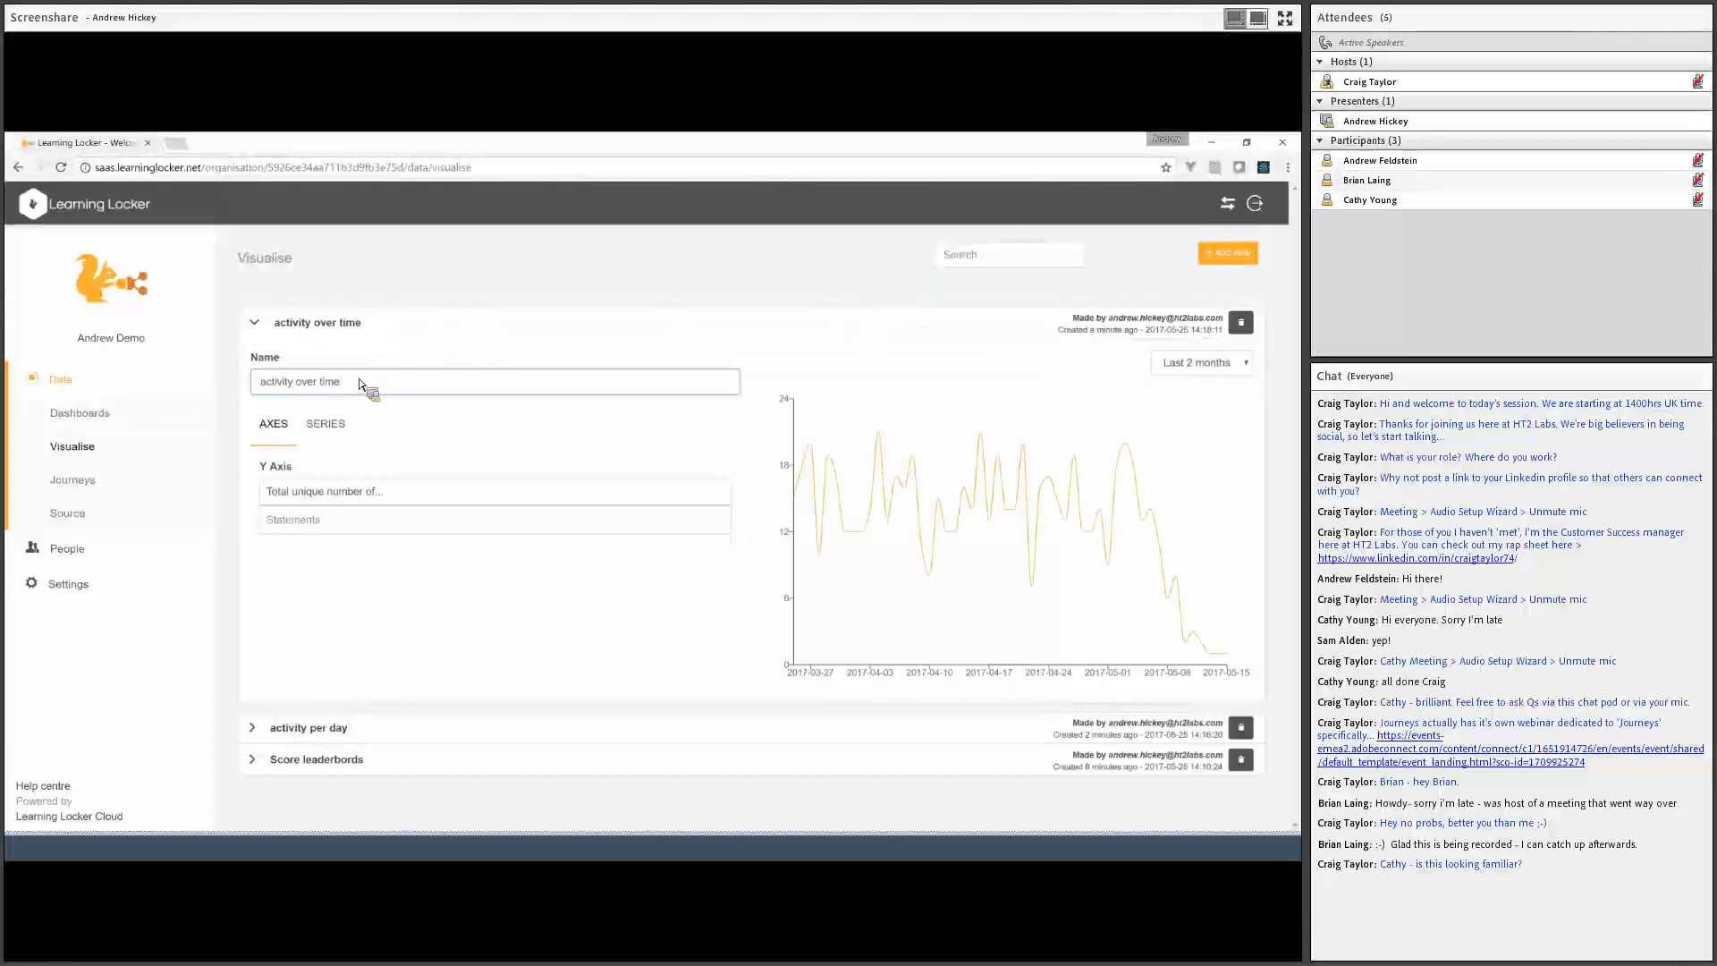
{"action": "left_click", "coordinate": [424, 323]}
Add a new Counter visualisation and set its time range to the last 6 months
{"action": "left_click", "coordinate": [1228, 253]}
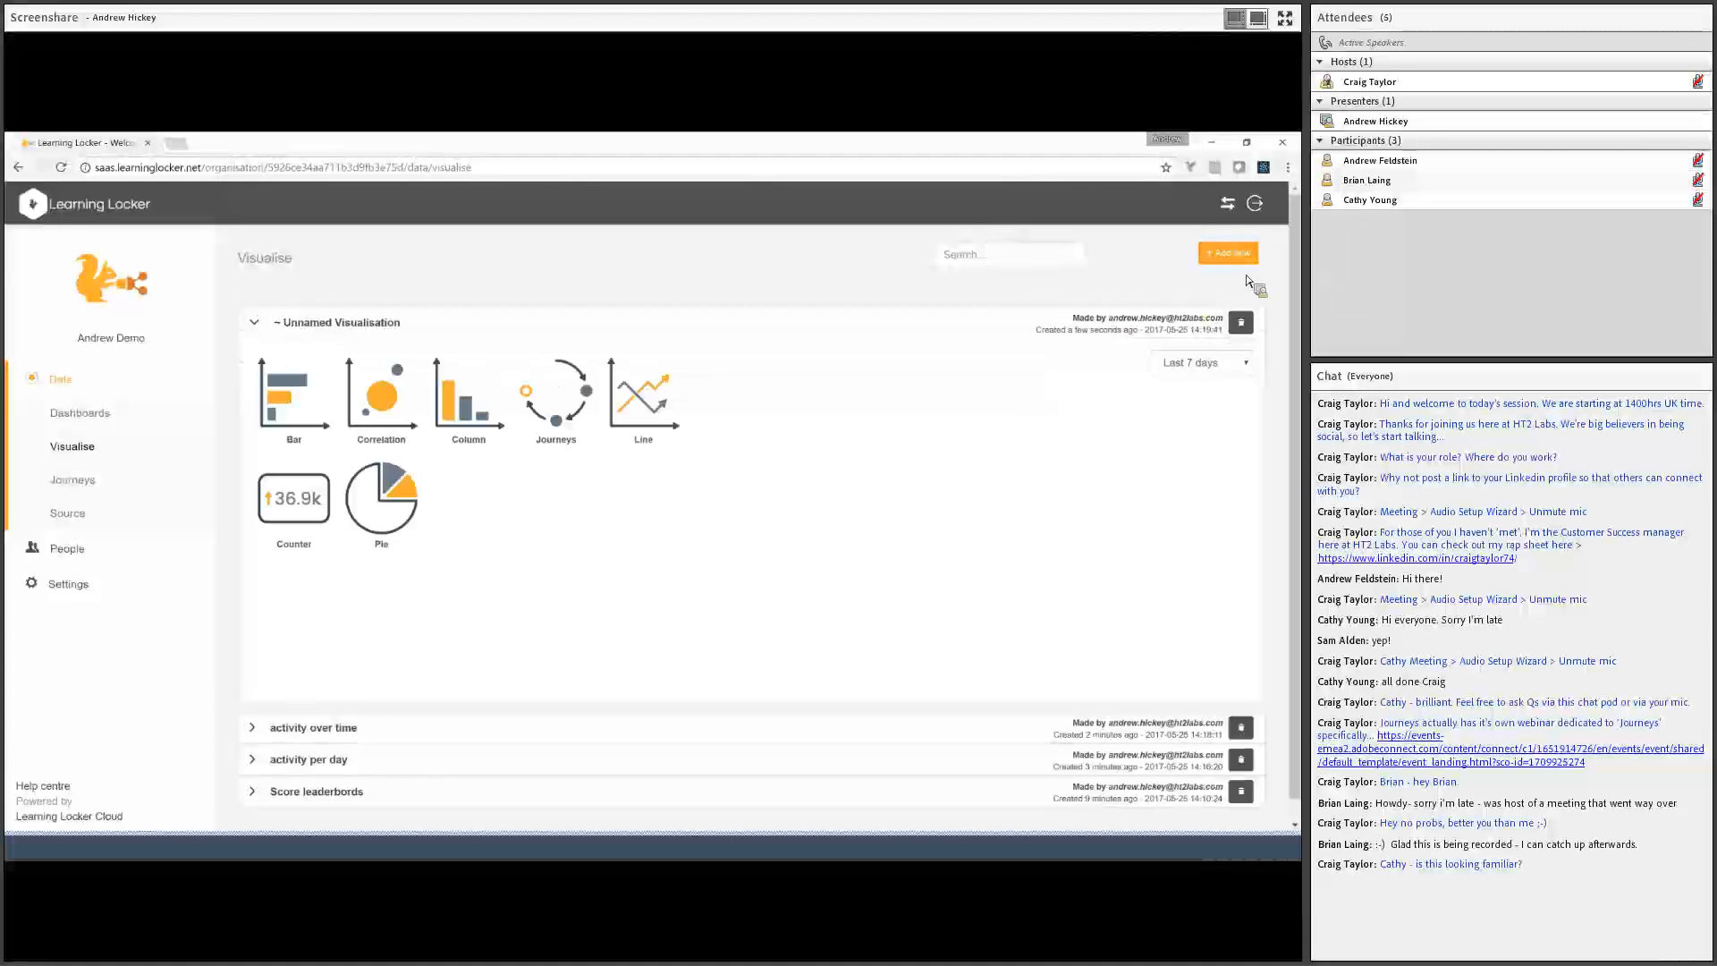
{"action": "left_click", "coordinate": [305, 487]}
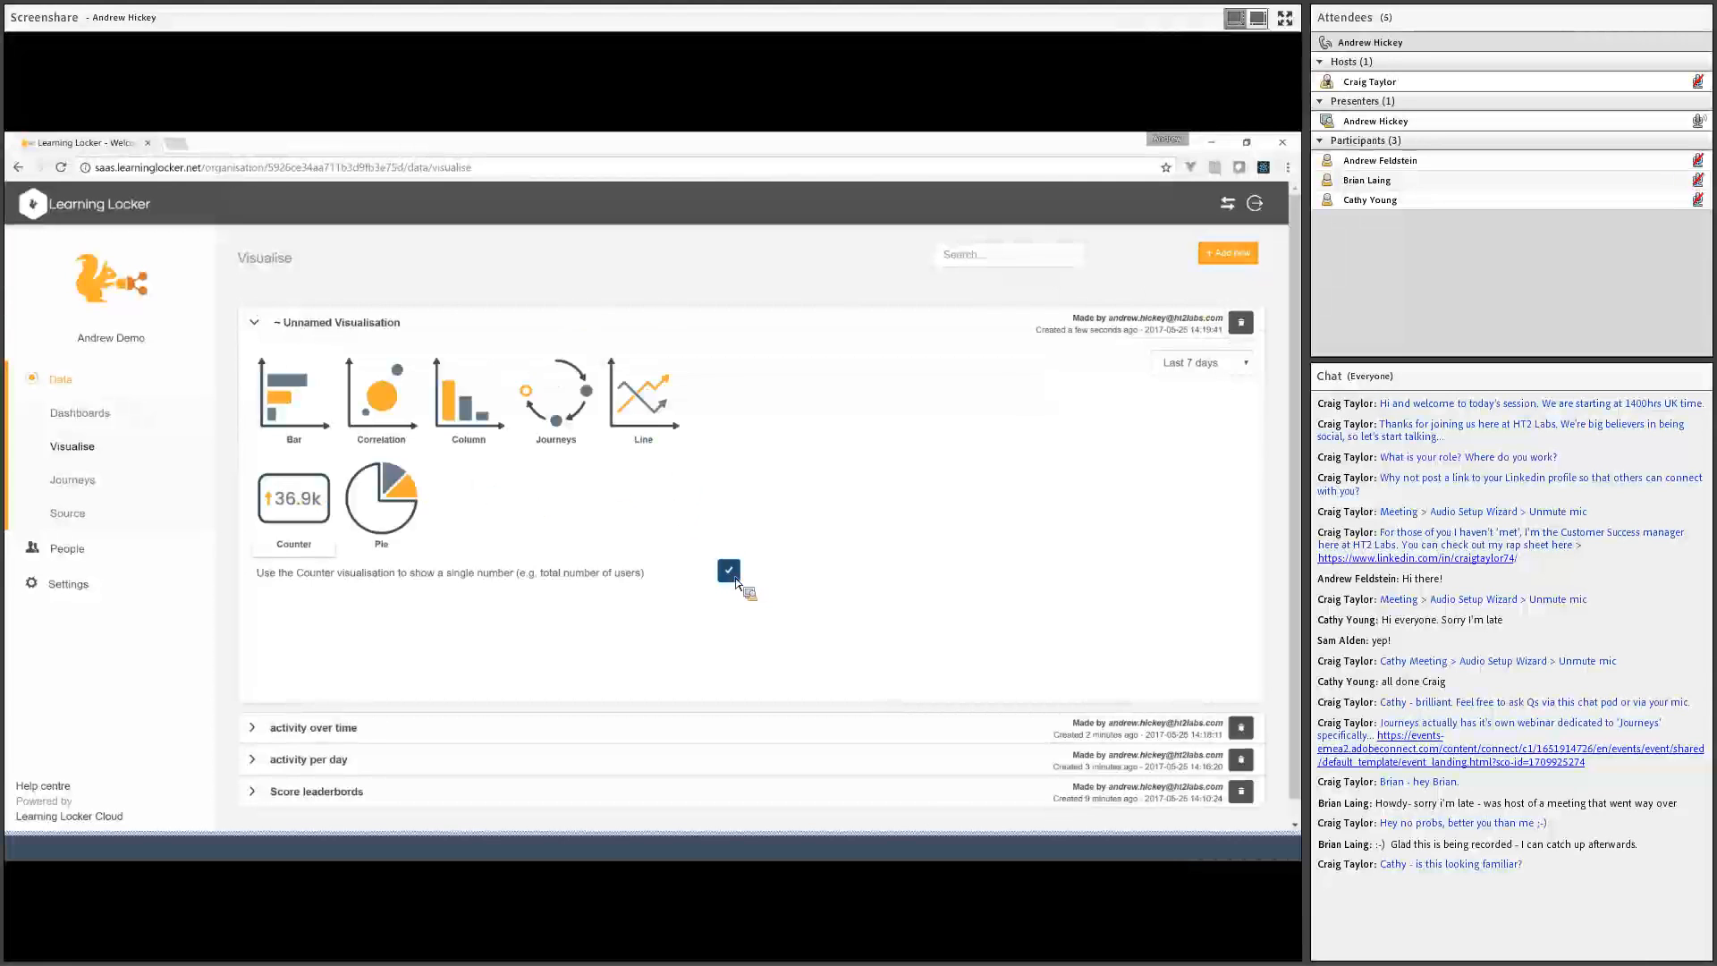
{"action": "left_click", "coordinate": [729, 571]}
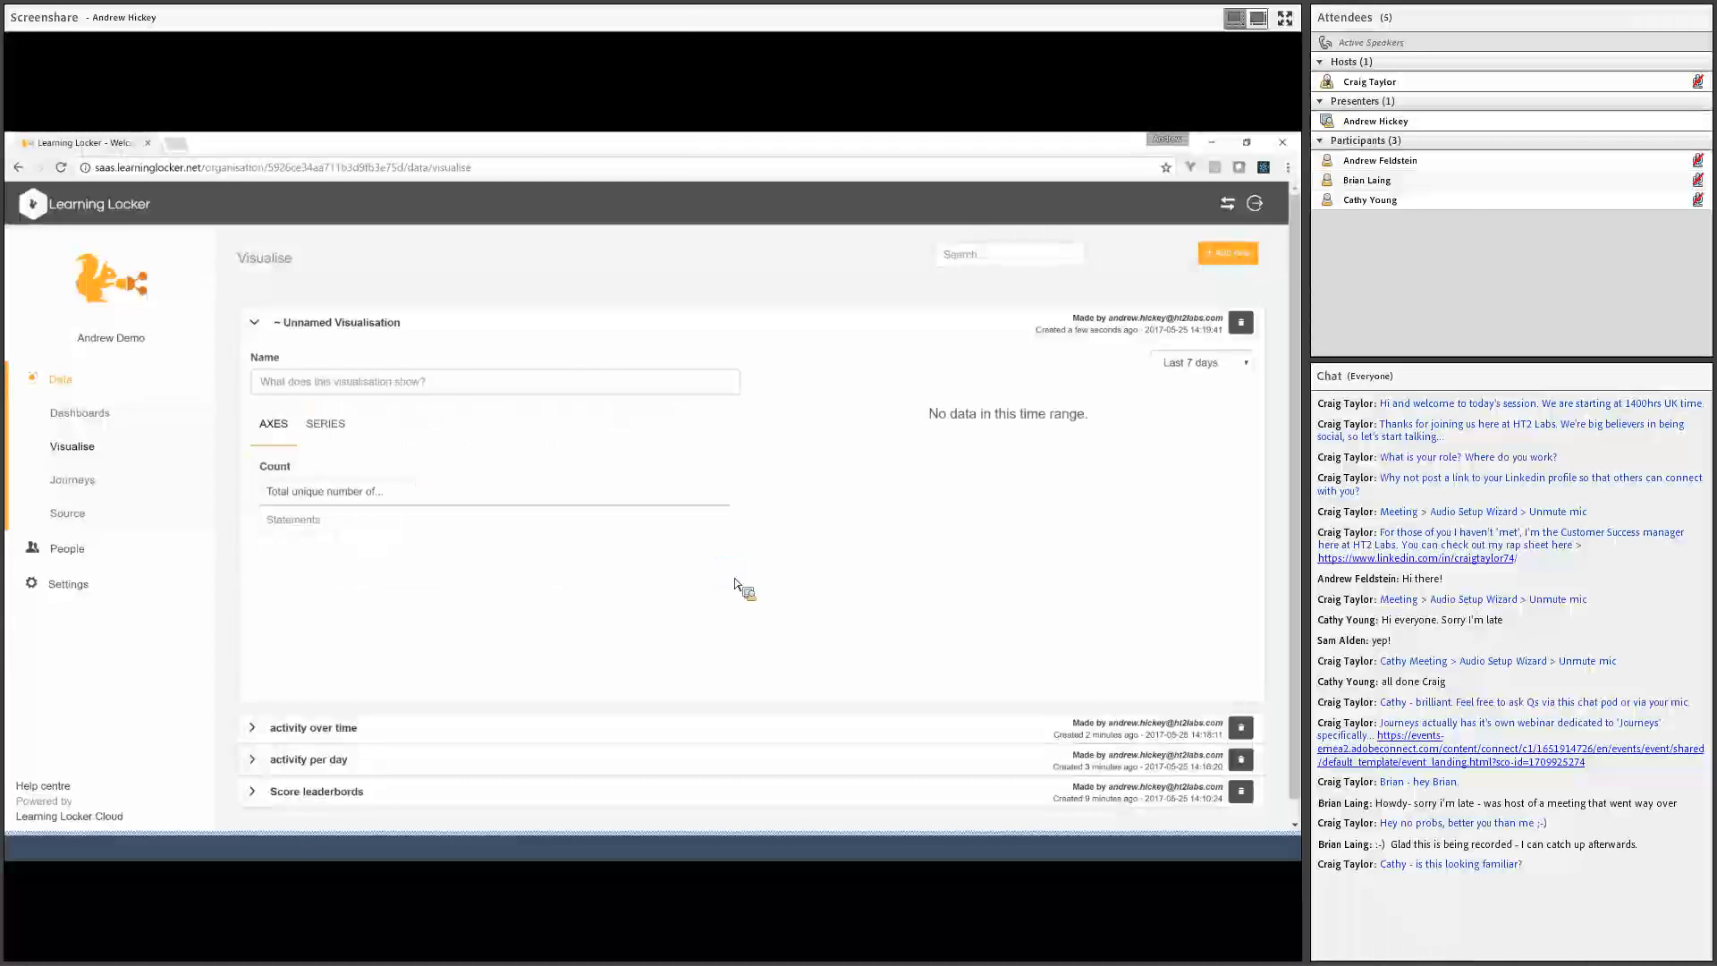
{"action": "left_click", "coordinate": [1191, 361]}
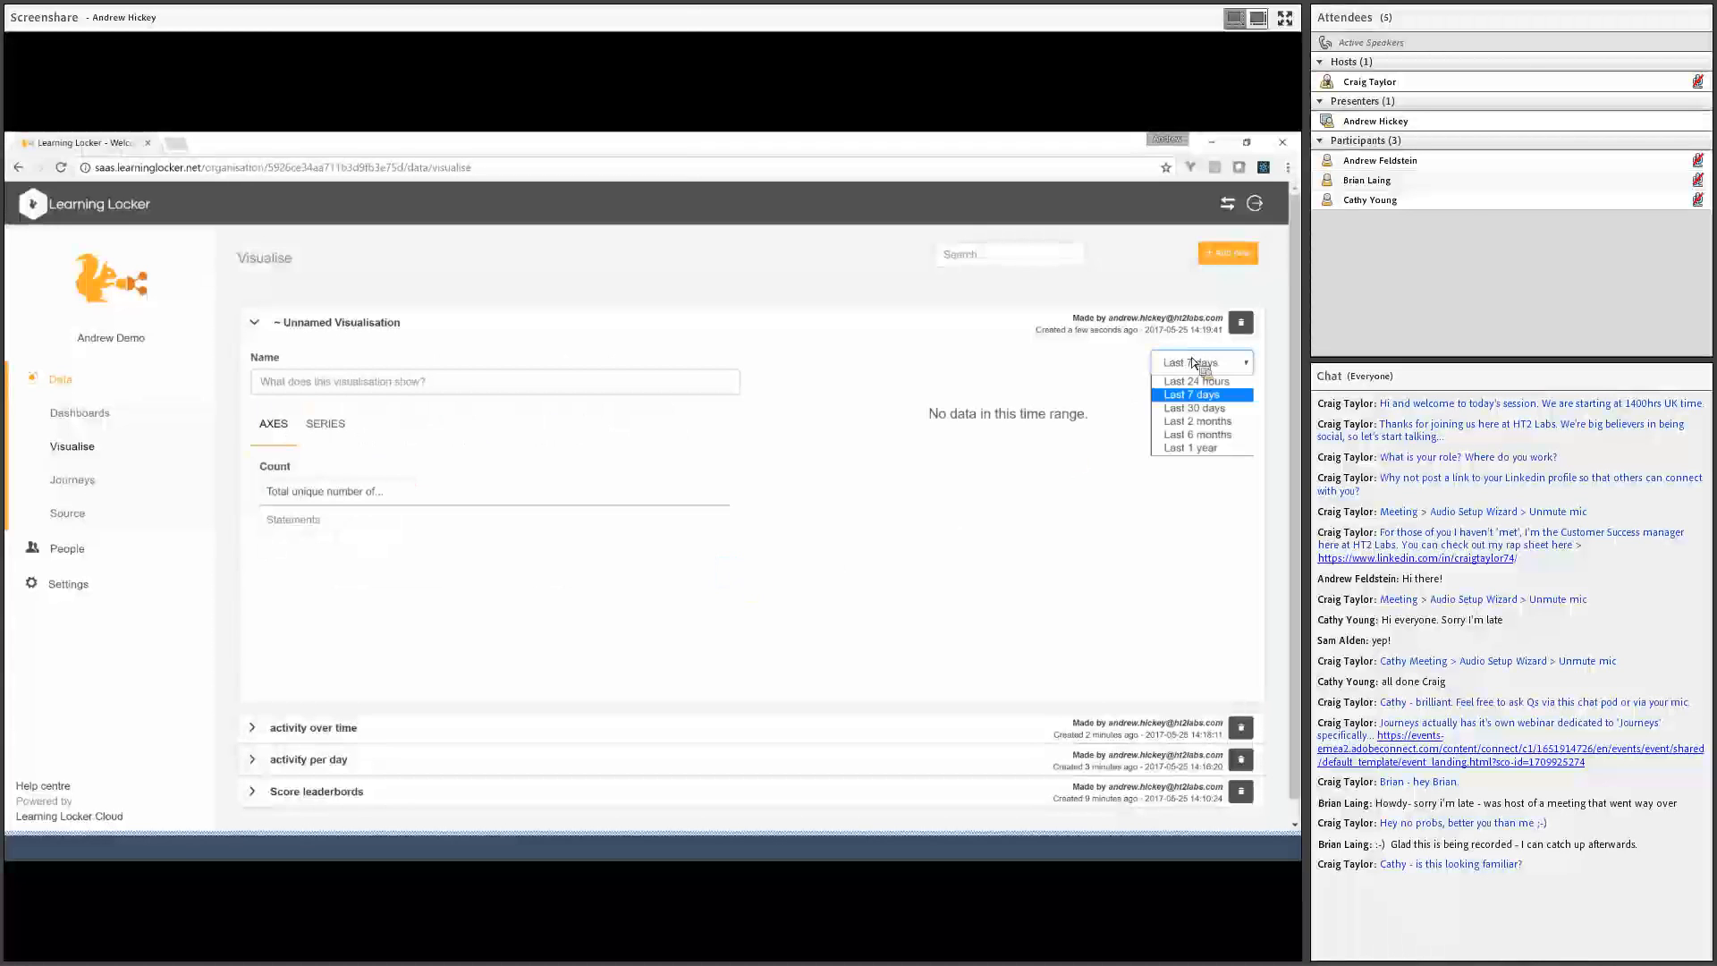
{"action": "left_click", "coordinate": [1220, 438]}
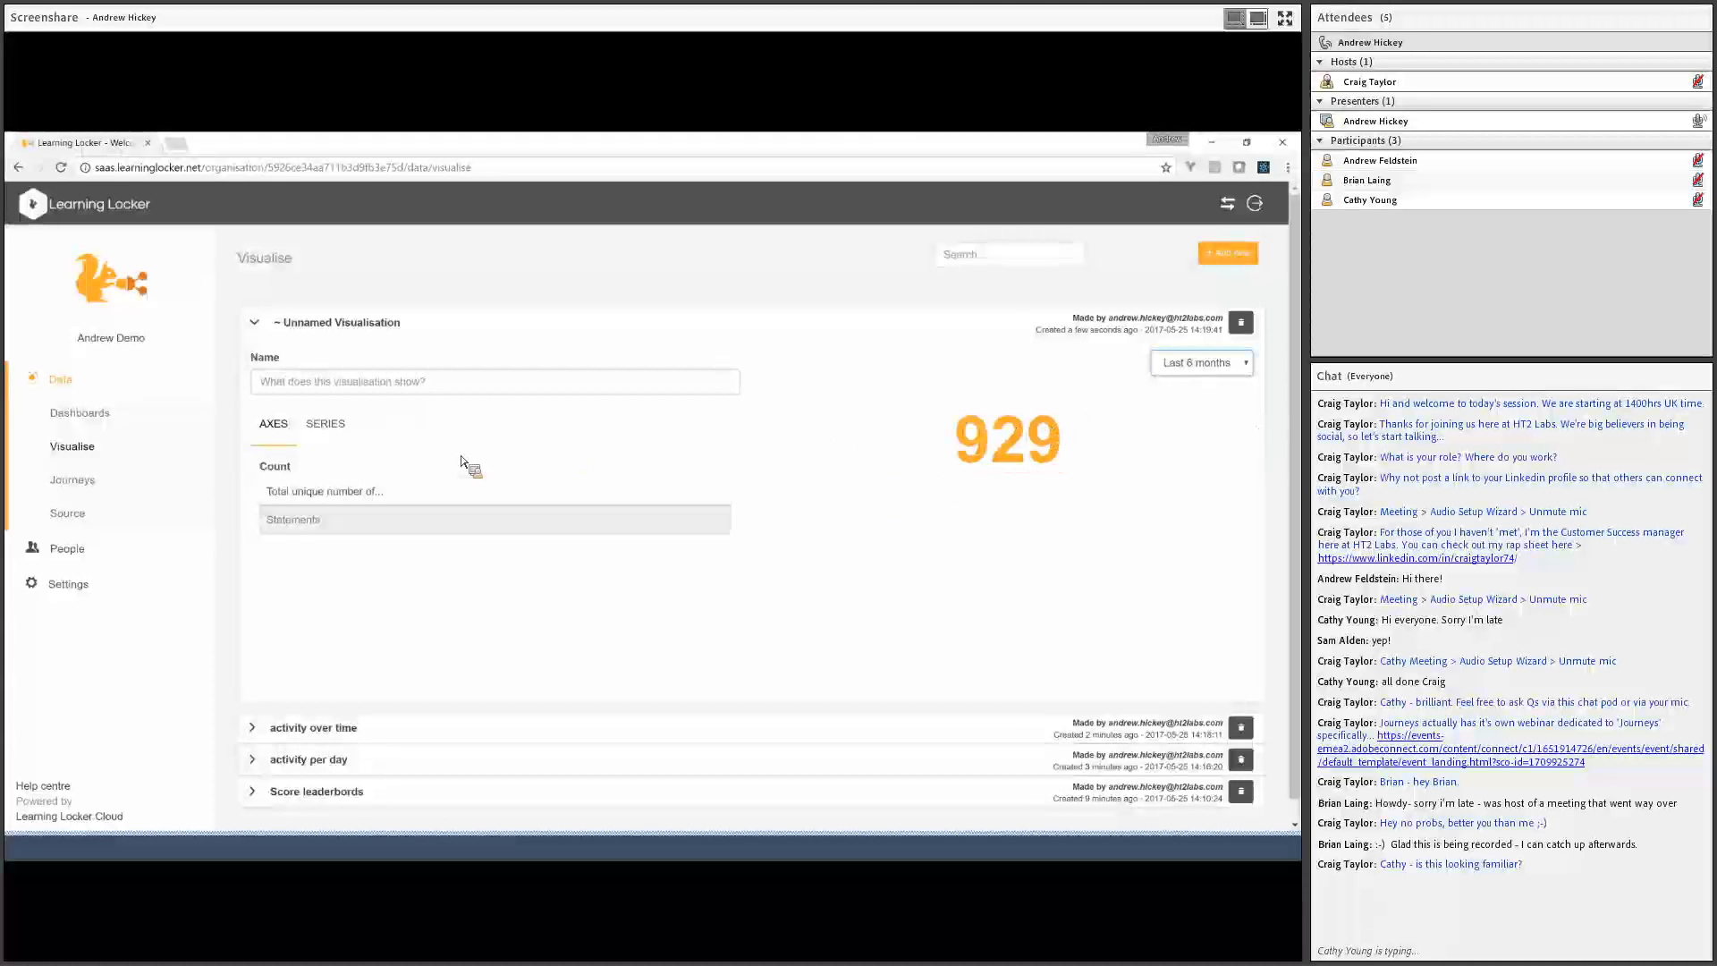
Open the counter's series query, expand its What and Did filters, and restrict Did to Created
{"action": "left_click", "coordinate": [348, 439]}
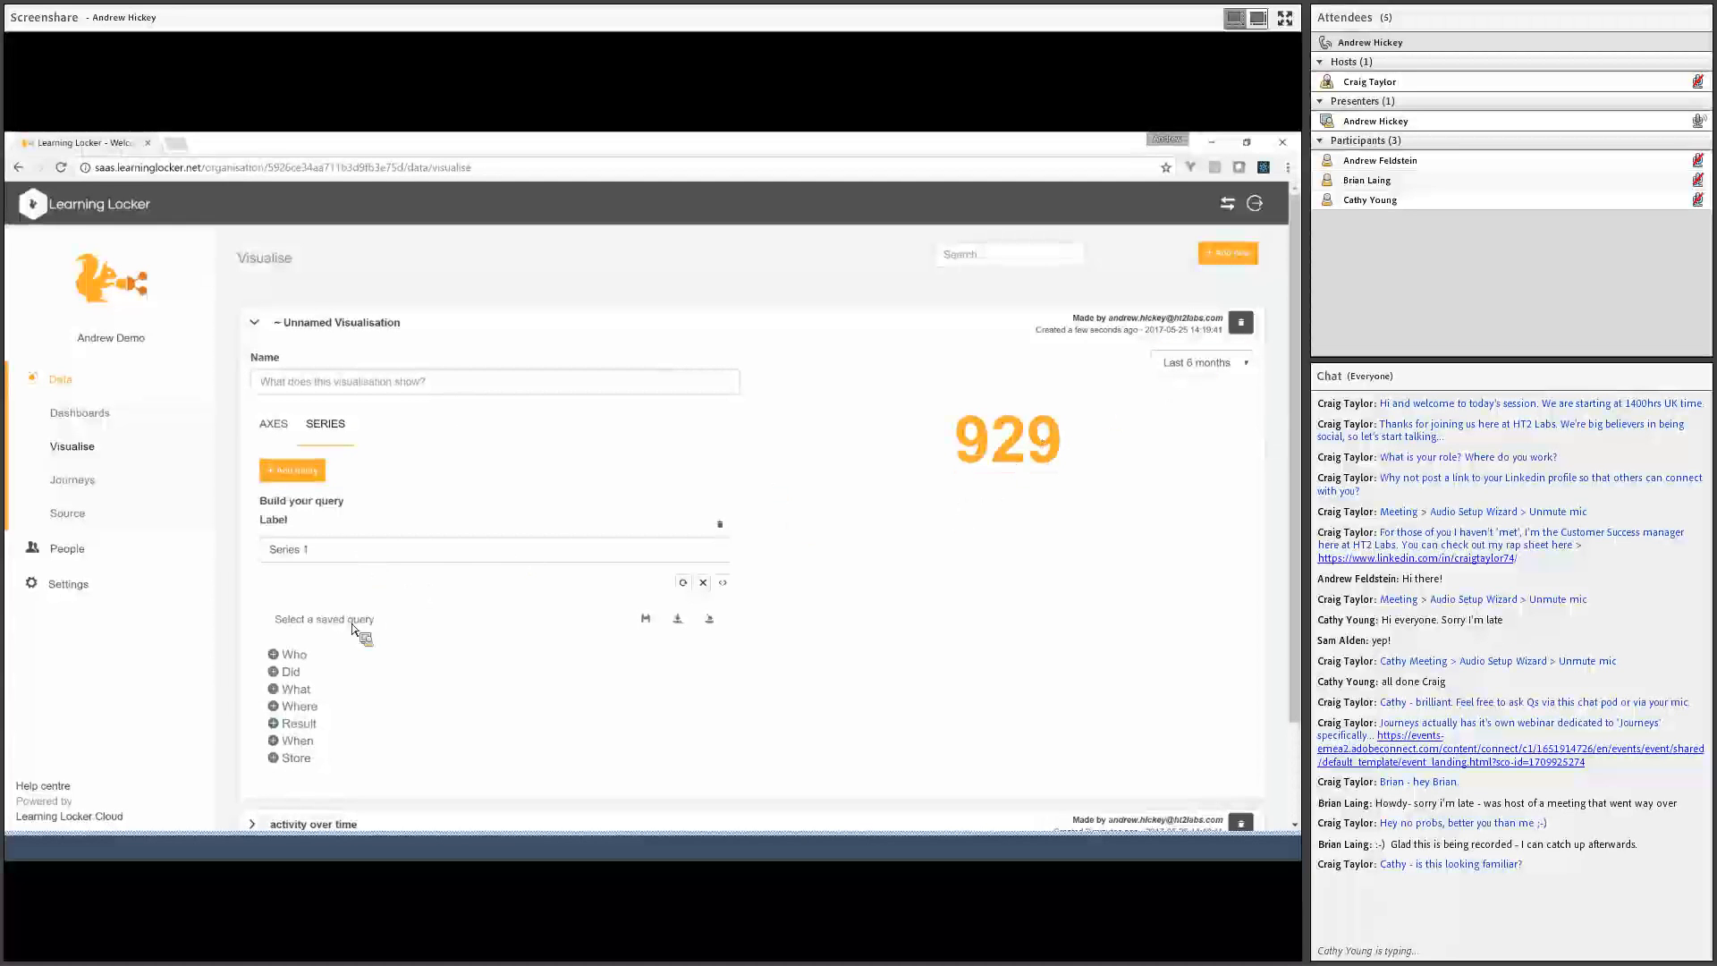
{"action": "left_click", "coordinate": [299, 689]}
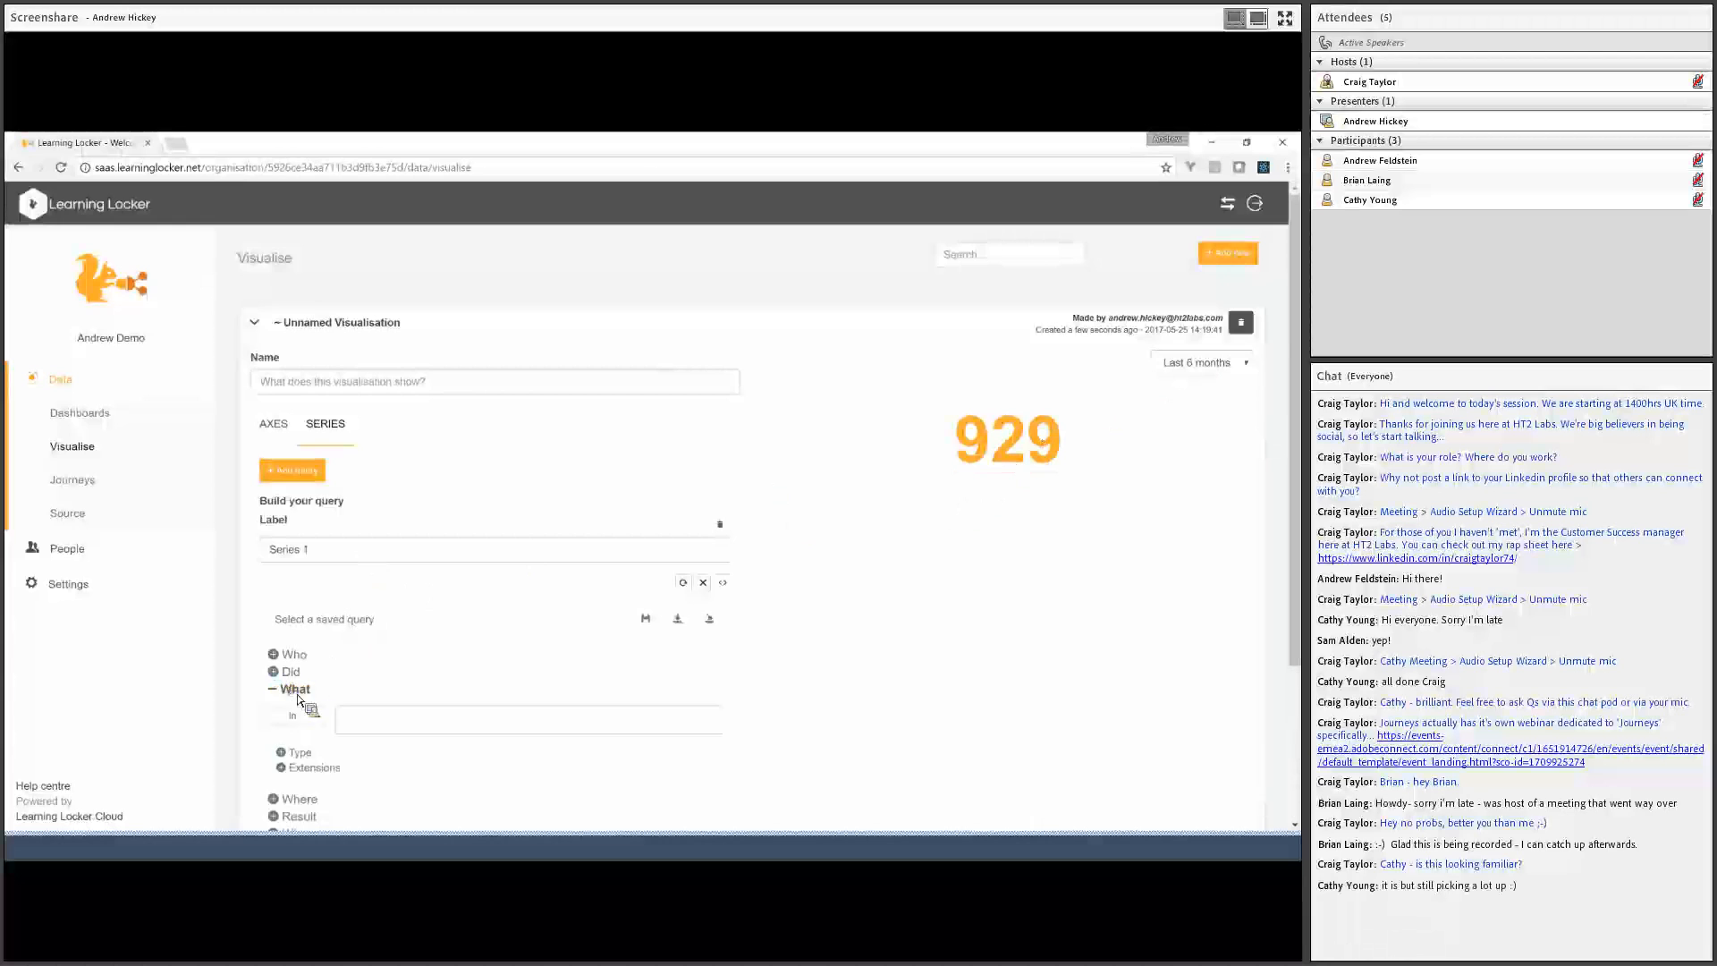
{"action": "scroll", "coordinate": [362, 673], "scroll_direction": "down", "scroll_amount": 3}
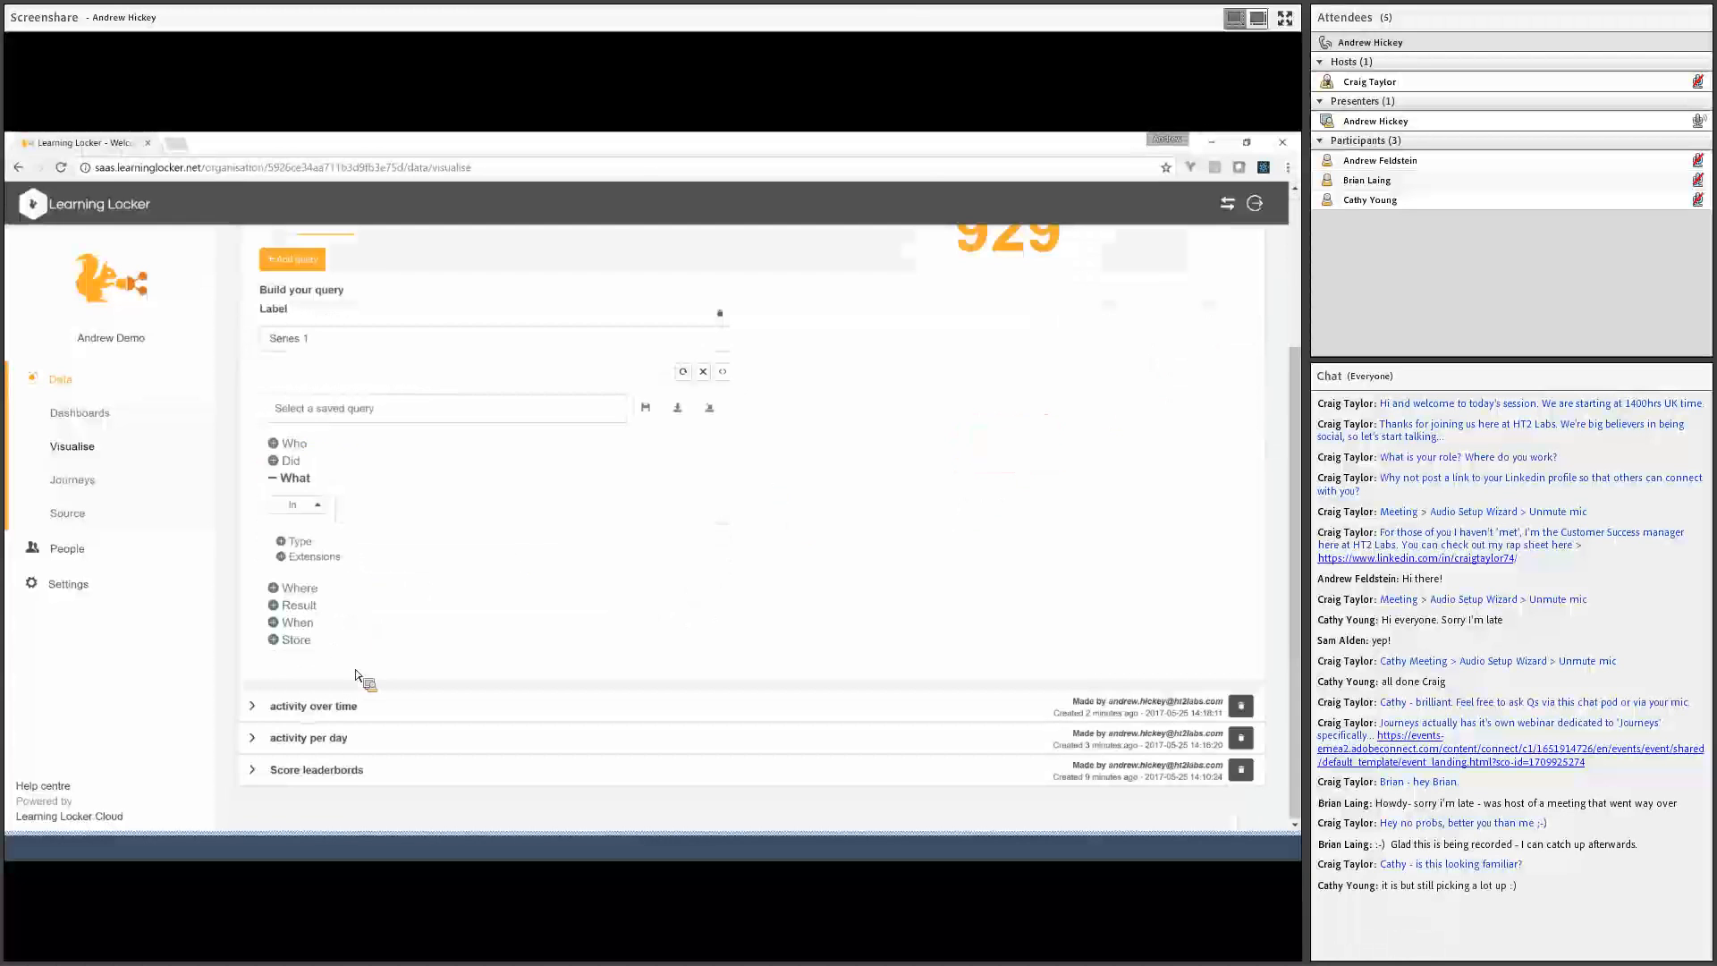
{"action": "left_click", "coordinate": [291, 460]}
{"action": "left_click", "coordinate": [358, 491]}
{"action": "scroll", "coordinate": [398, 465], "scroll_direction": "up", "scroll_amount": 2}
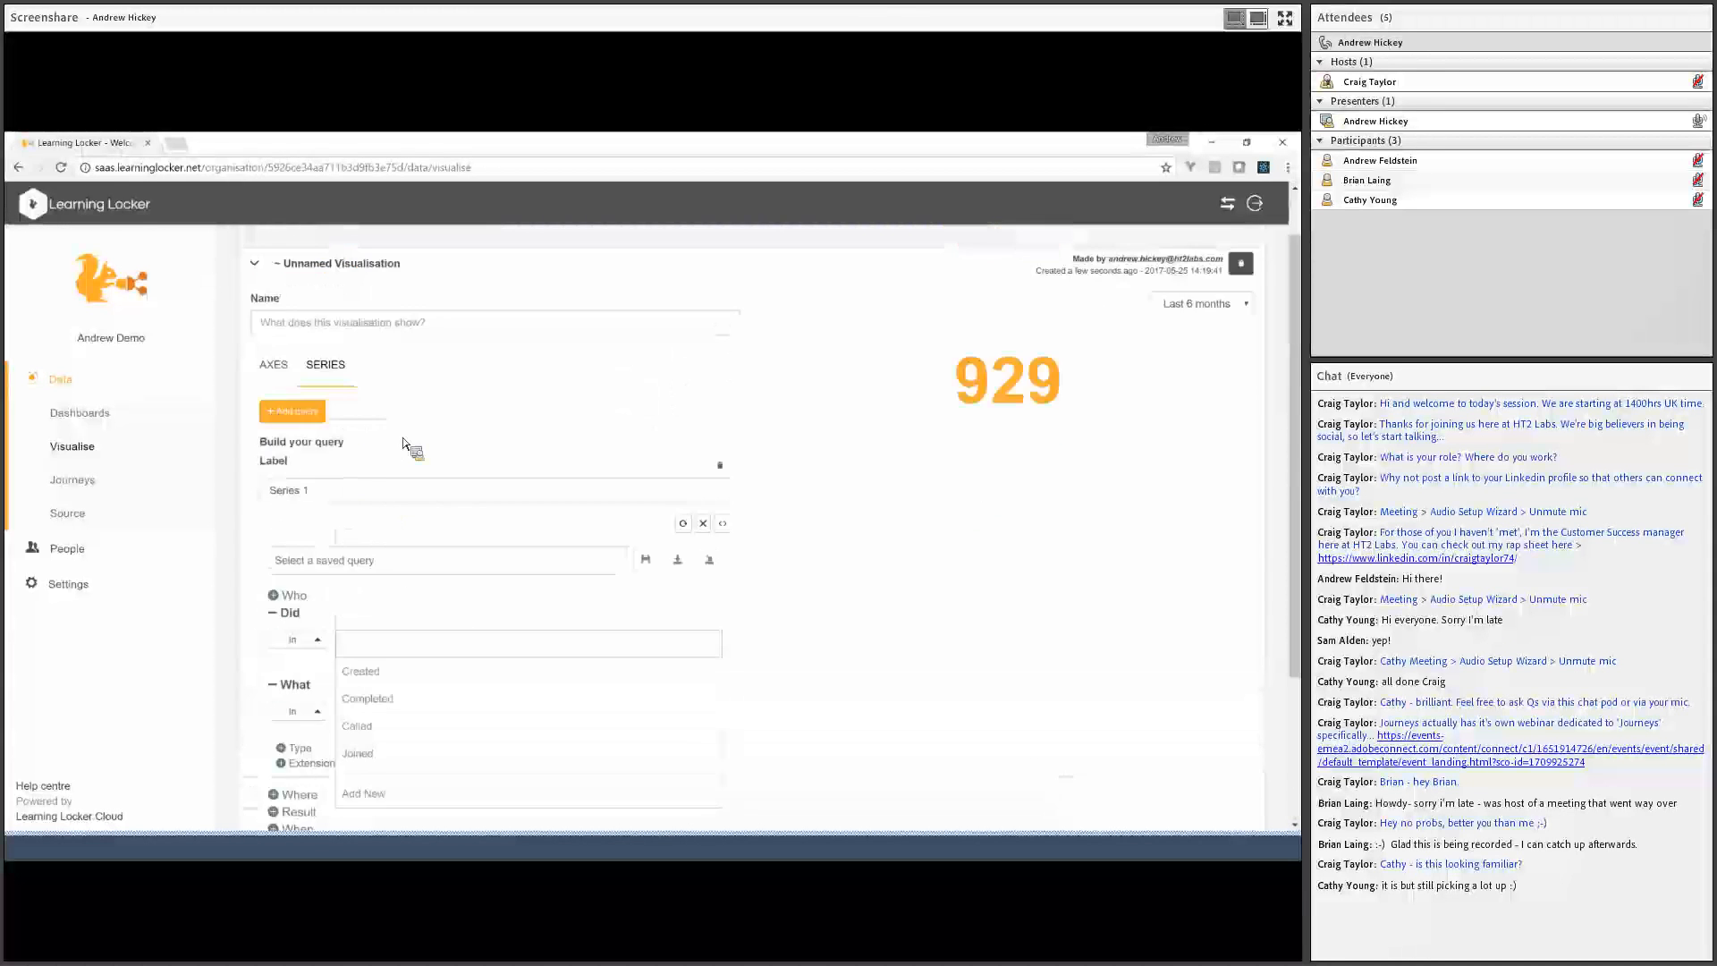
{"action": "scroll", "coordinate": [369, 393], "scroll_direction": "down", "scroll_amount": 2}
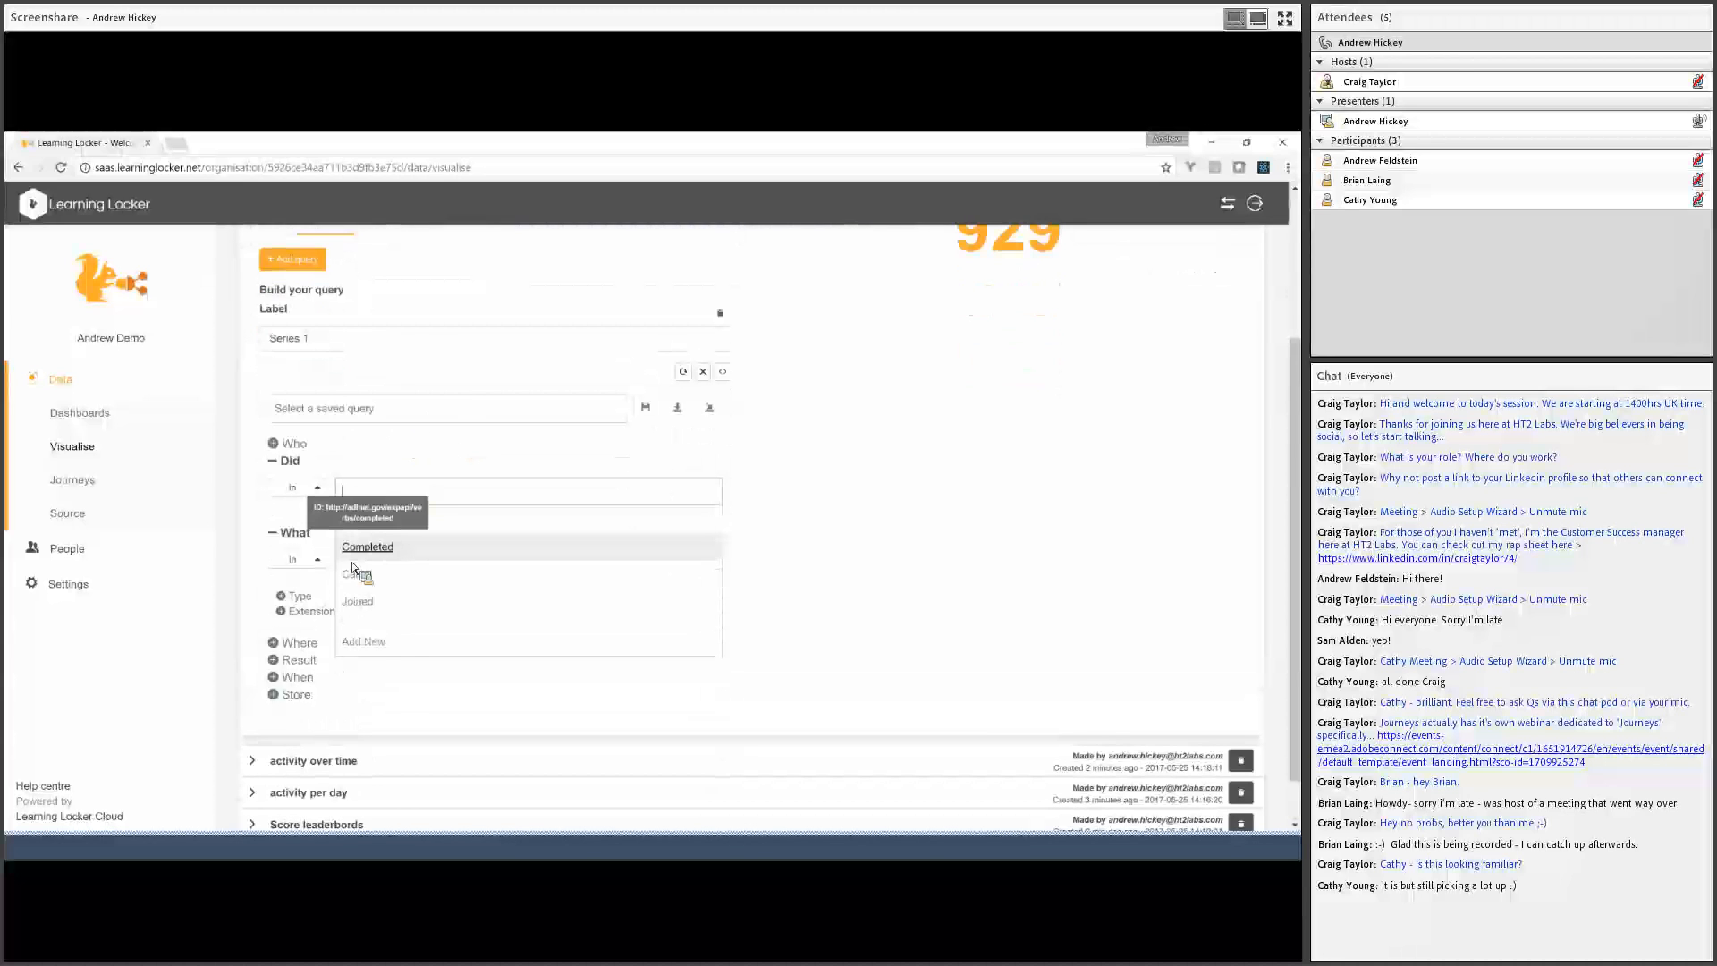
{"action": "left_click", "coordinate": [368, 527]}
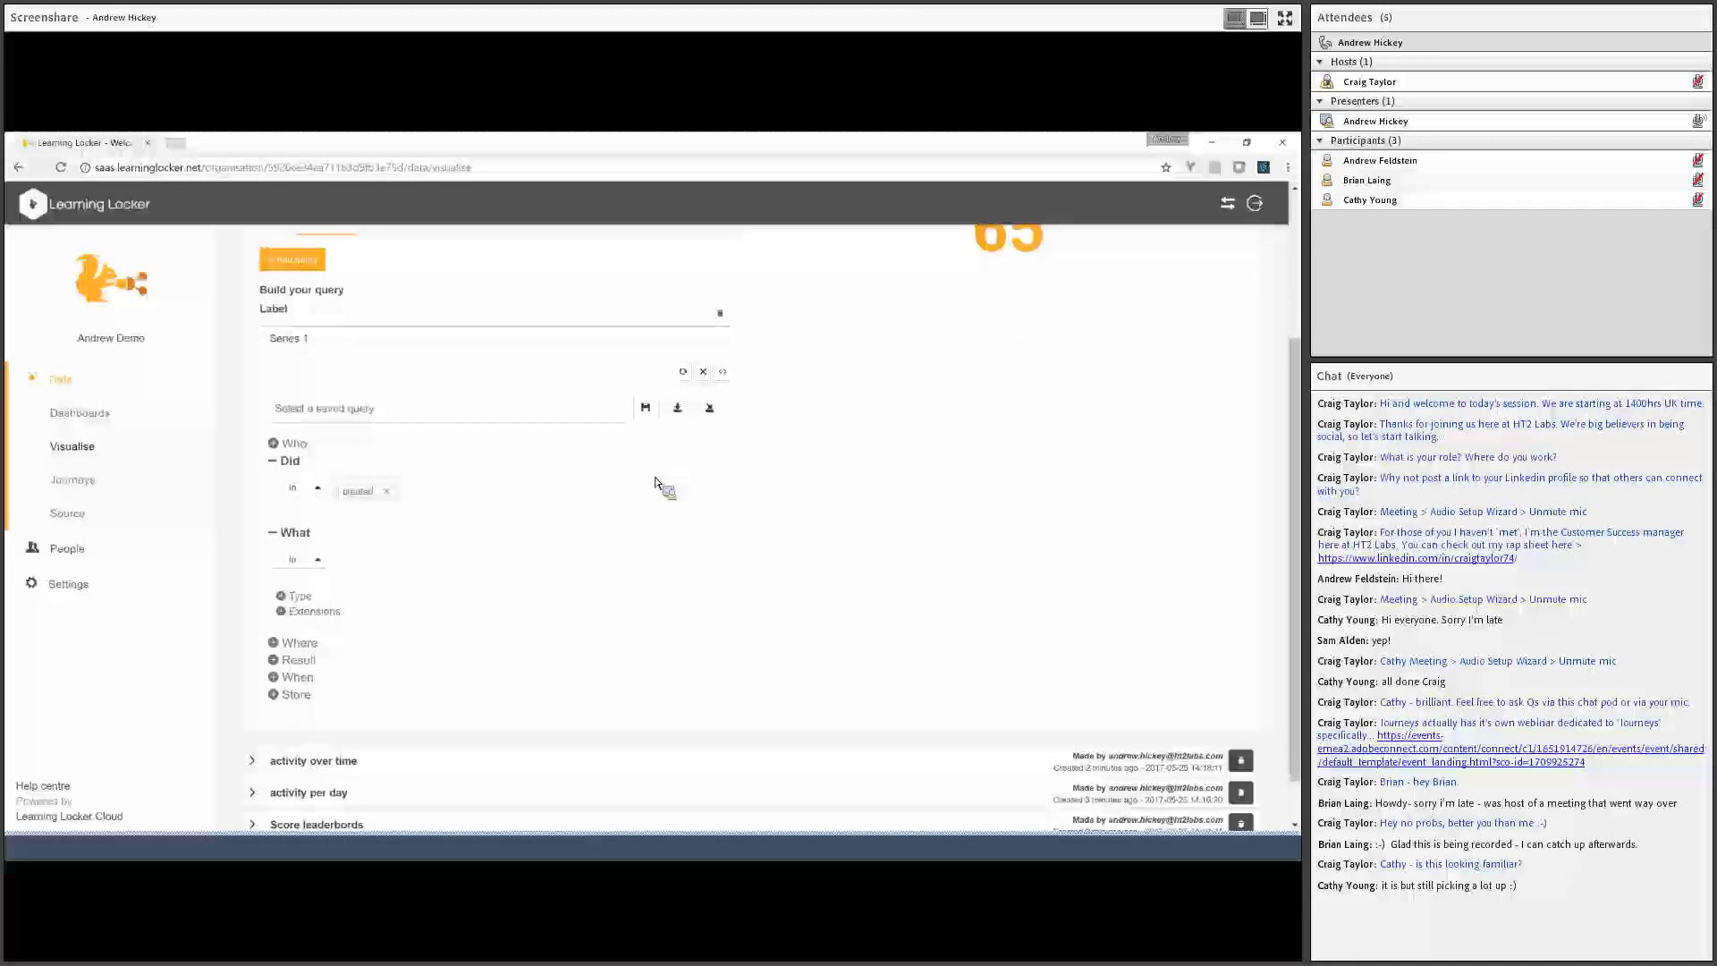
Replace the counter query's Created verb with Called in the Did filter
{"action": "scroll", "coordinate": [662, 487], "scroll_direction": "up", "scroll_amount": 3}
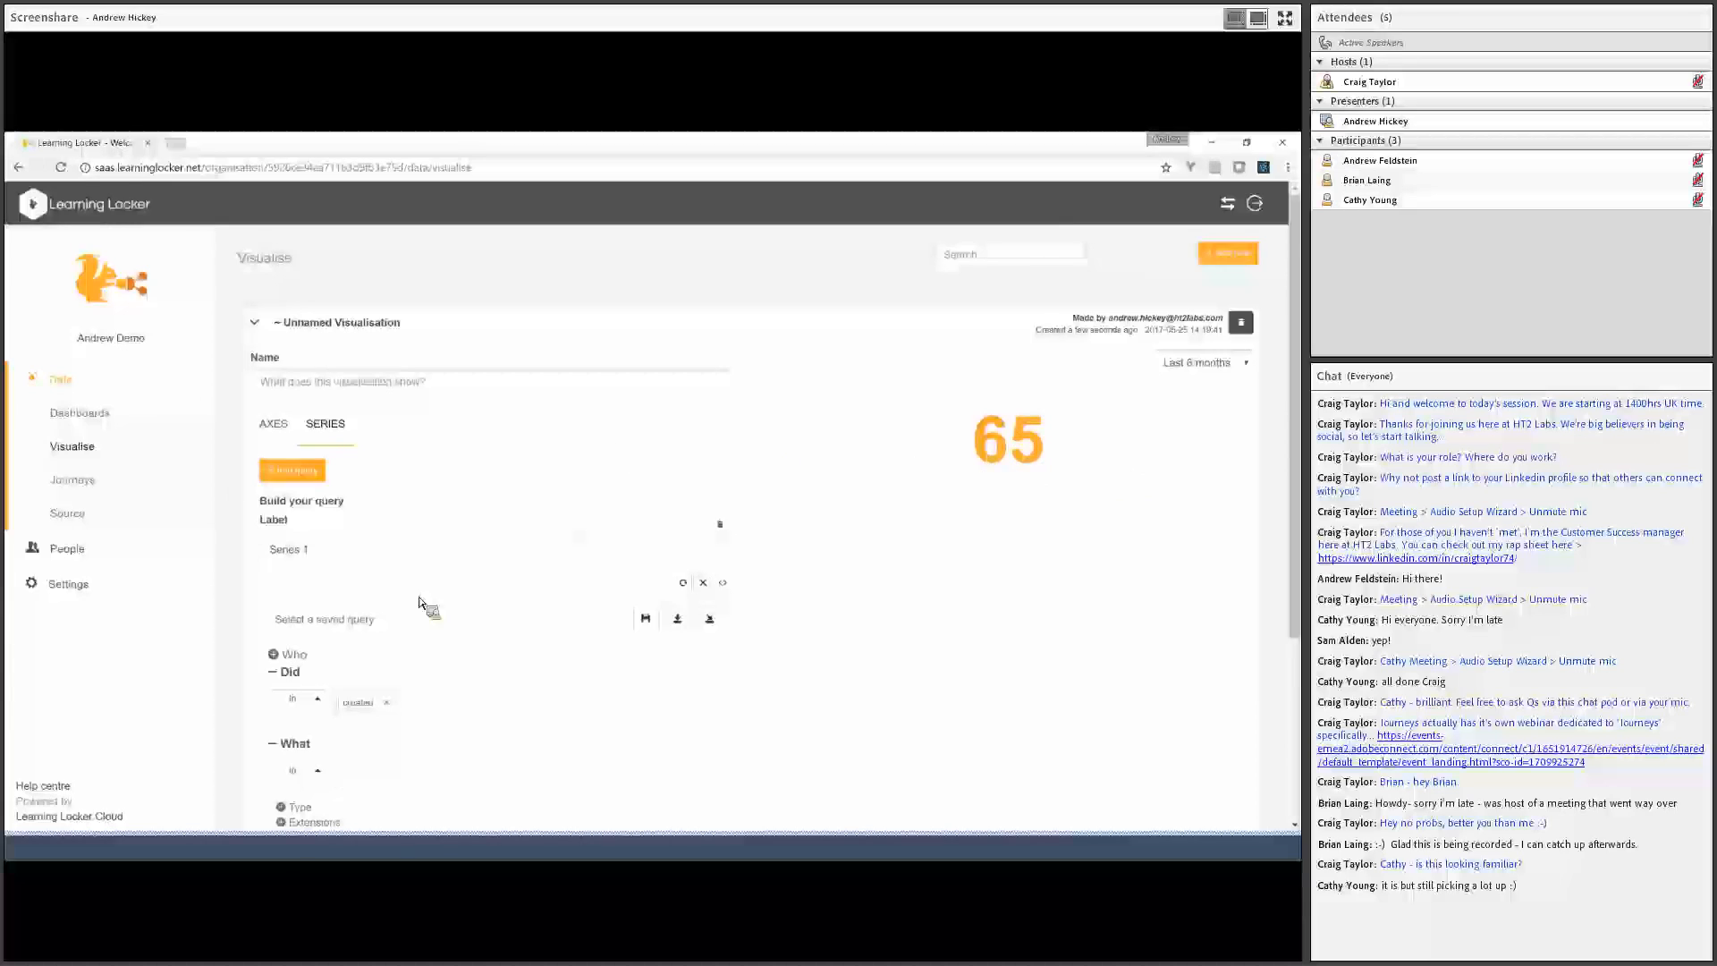
{"action": "scroll", "coordinate": [467, 560], "scroll_direction": "down", "scroll_amount": 1}
{"action": "left_click", "coordinate": [387, 626]}
{"action": "left_click", "coordinate": [398, 631]}
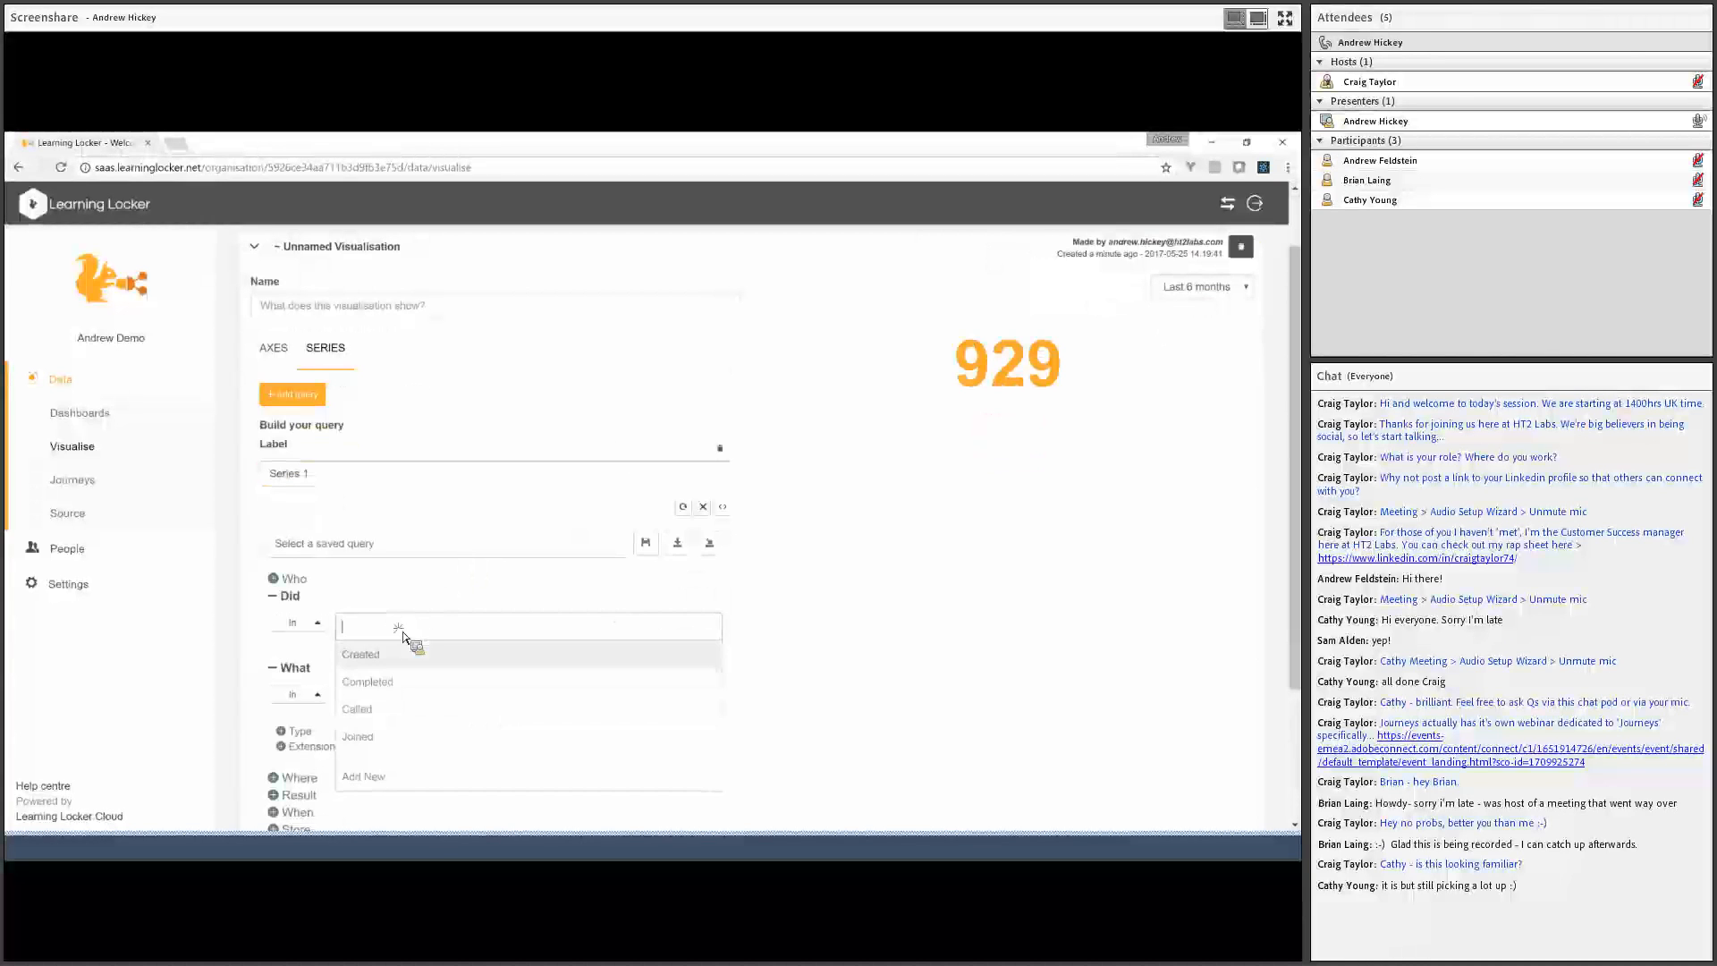
{"action": "left_click", "coordinate": [393, 695]}
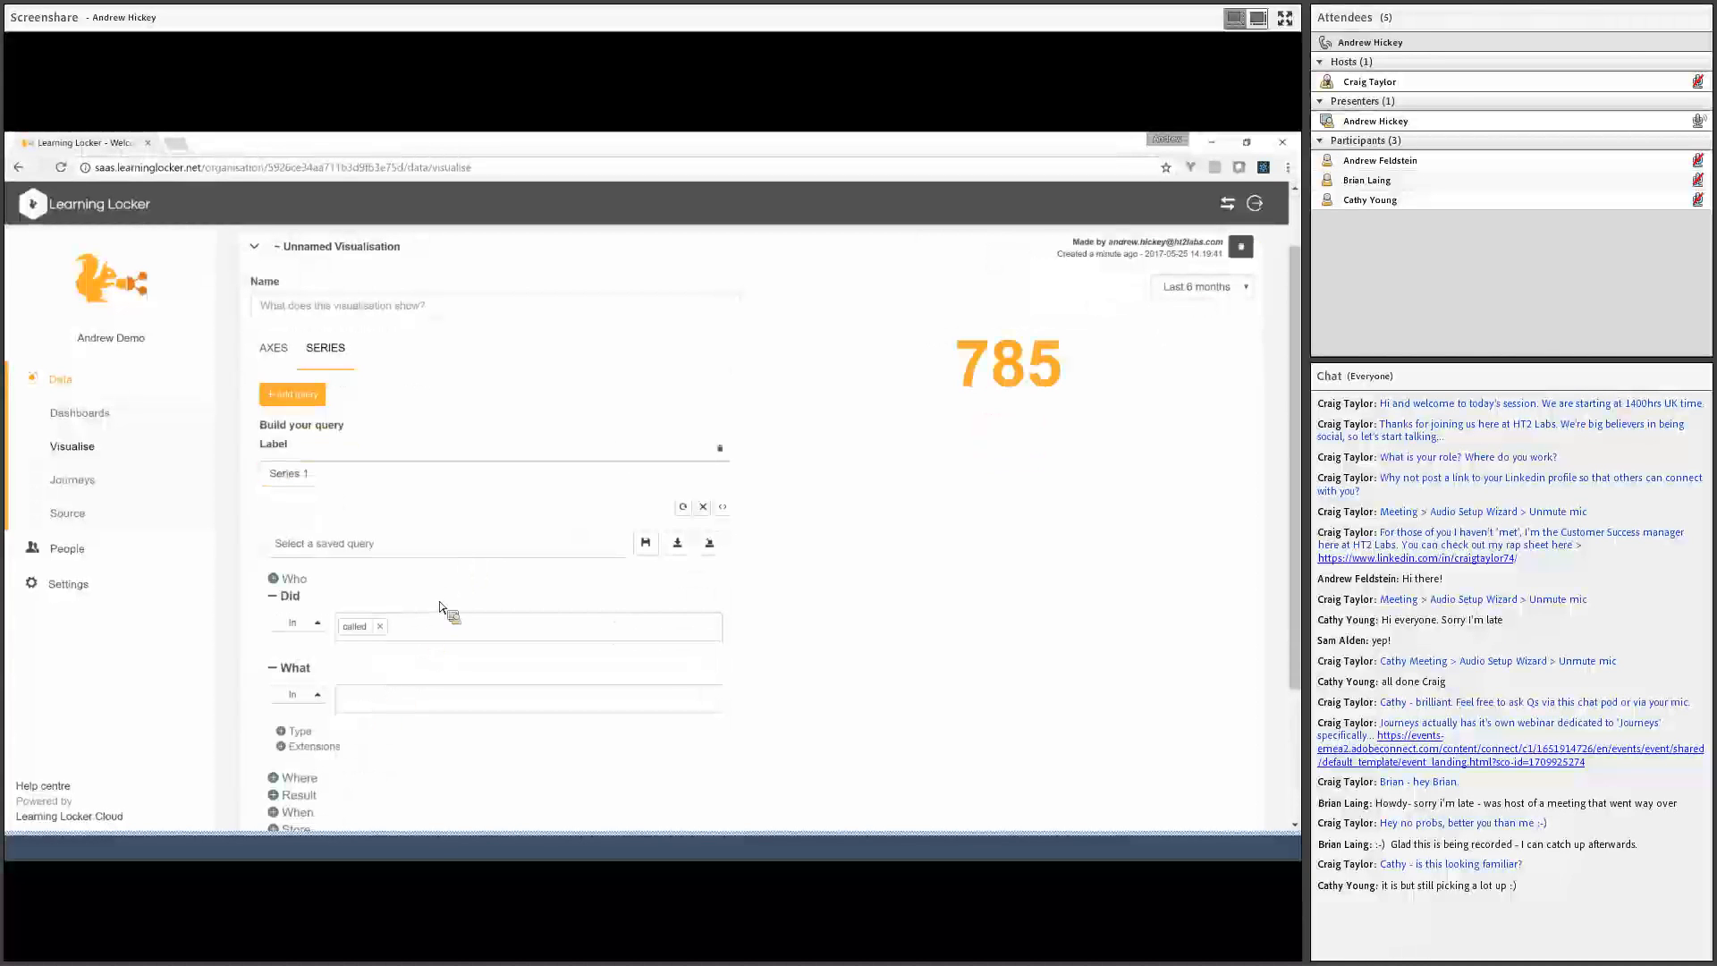
Change the Did filter of the counter's query to Joined
{"action": "left_click", "coordinate": [386, 629]}
{"action": "left_click", "coordinate": [387, 635]}
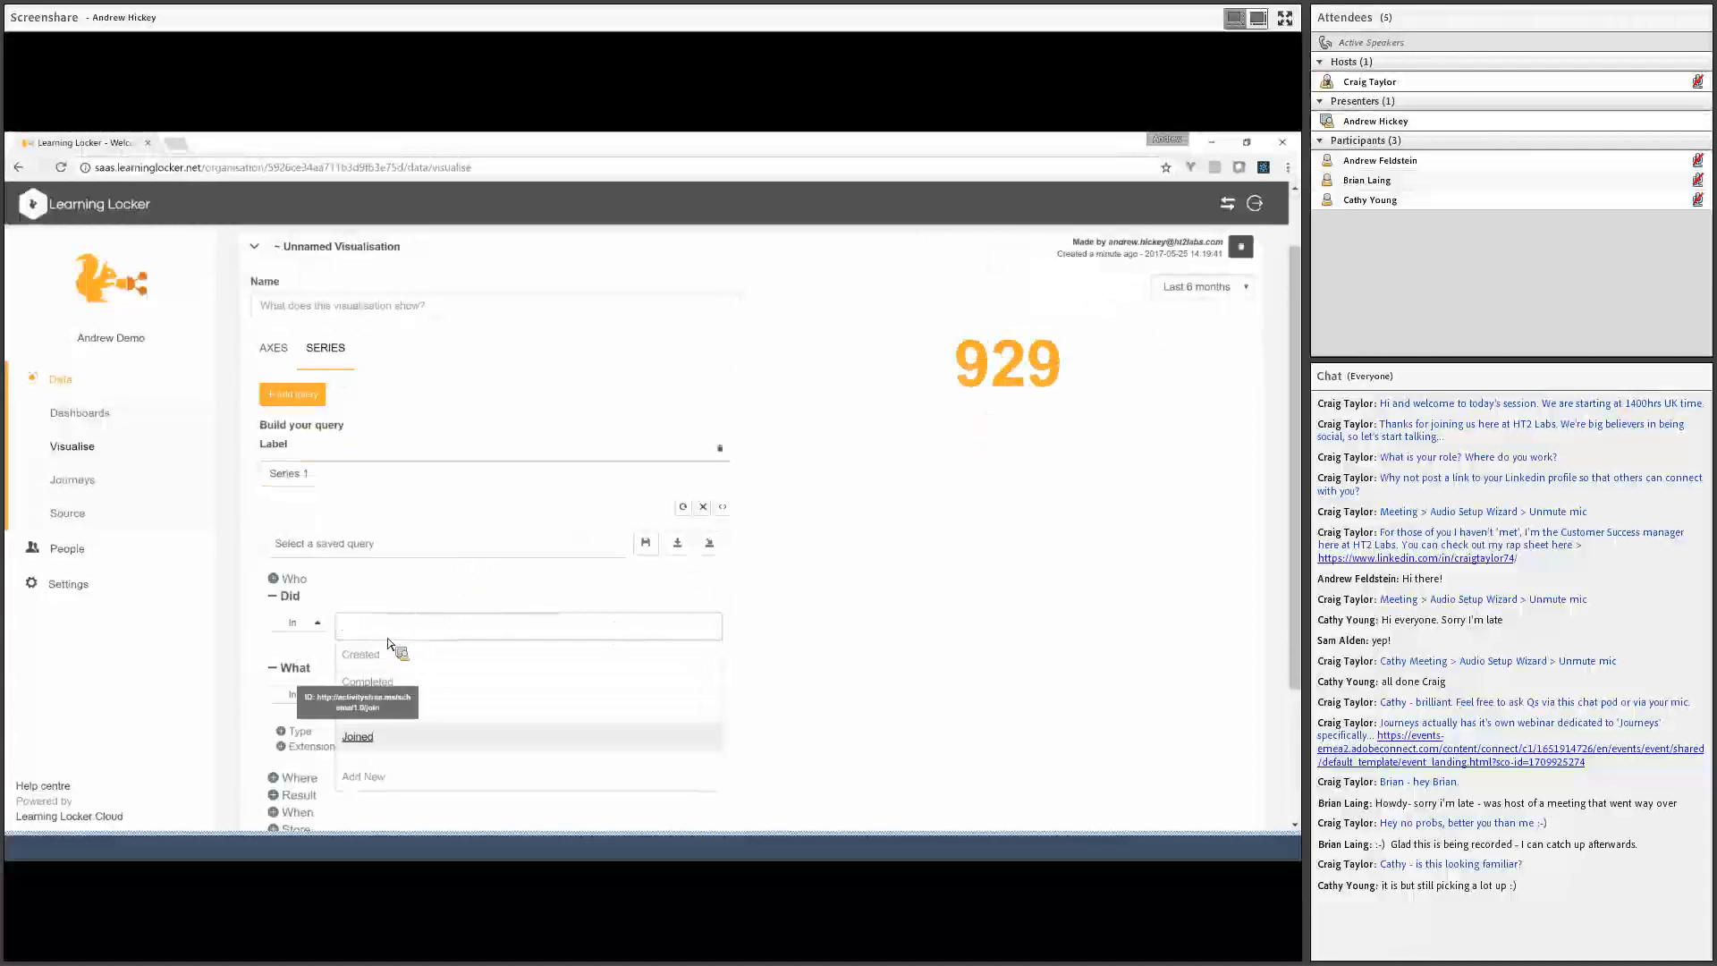
{"action": "left_click", "coordinate": [385, 700]}
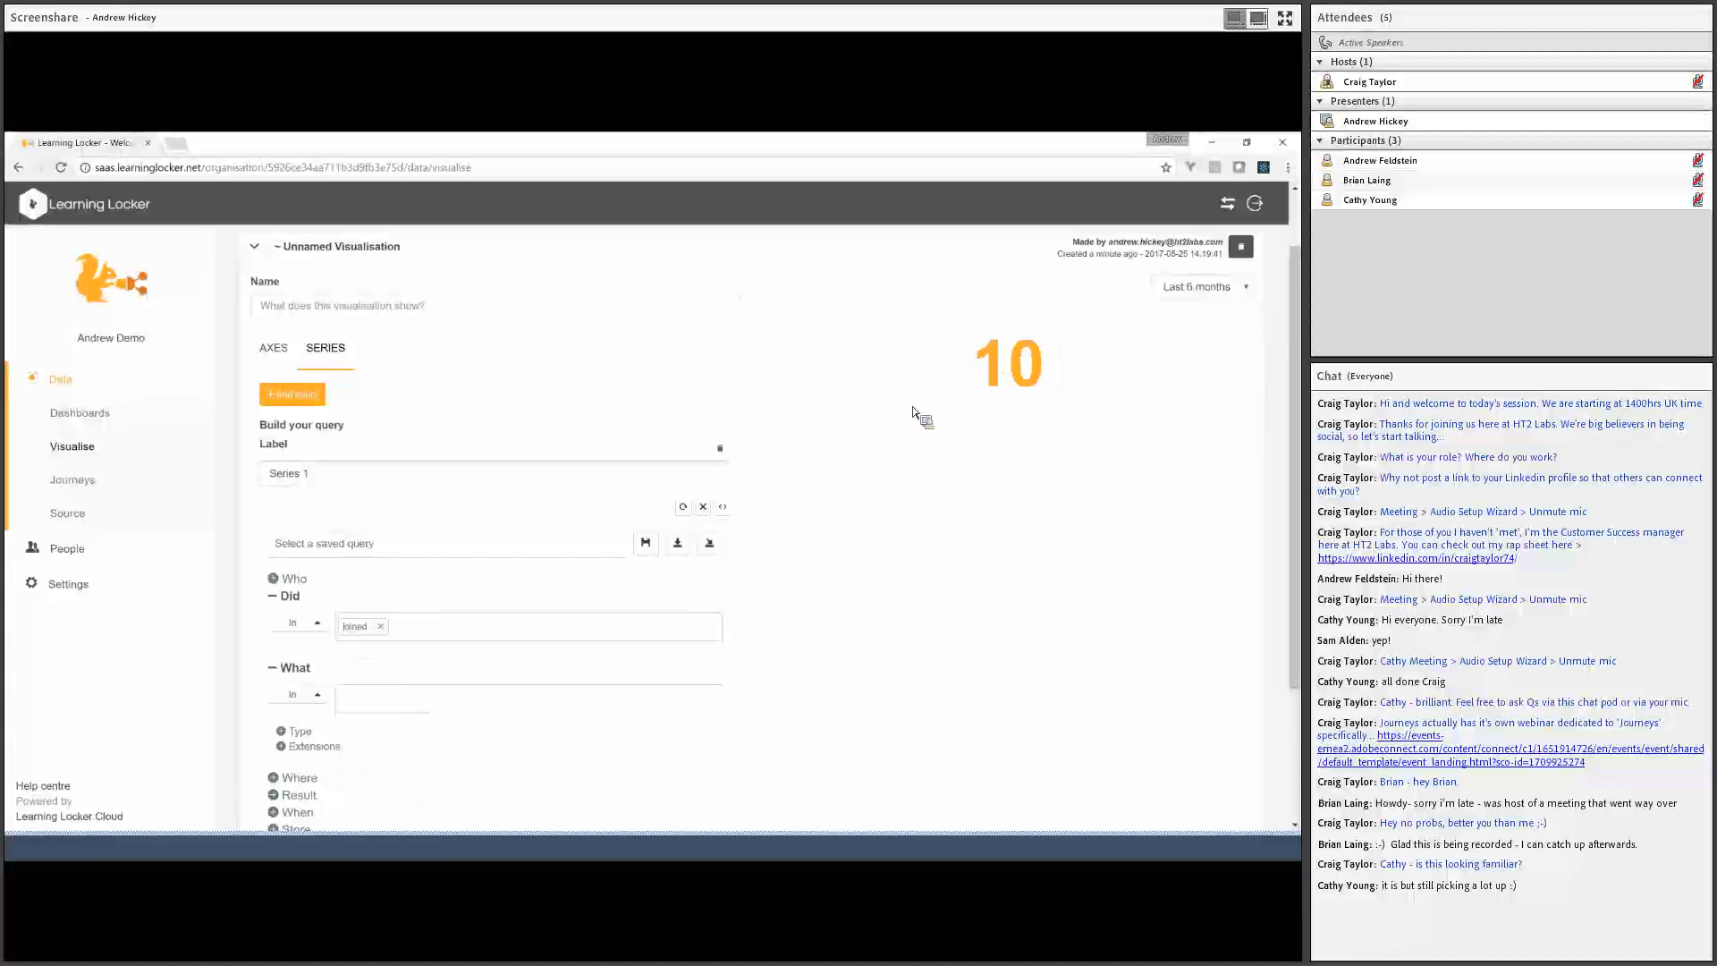
Name the counter visualisation "Number of joiners" and collapse its entry
{"action": "scroll", "coordinate": [576, 410], "scroll_direction": "up", "scroll_amount": 2}
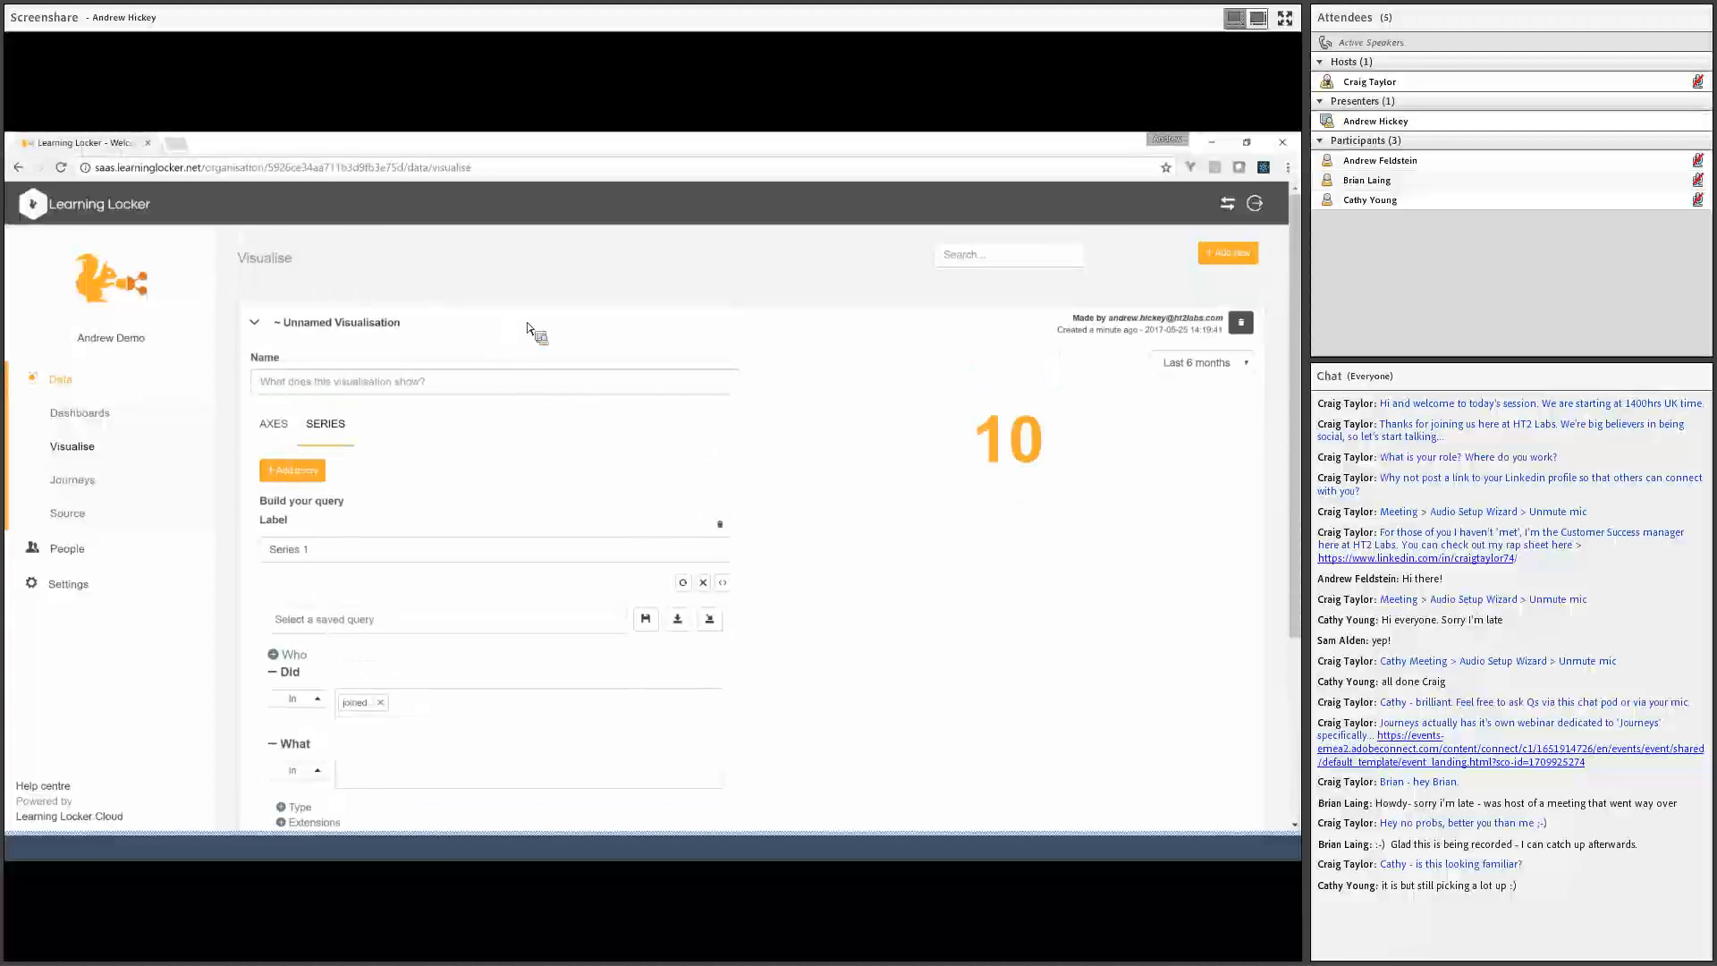
{"action": "left_click_drag", "start_coordinate": [553, 323], "coordinate": [523, 336]}
{"action": "left_click", "coordinate": [456, 384]}
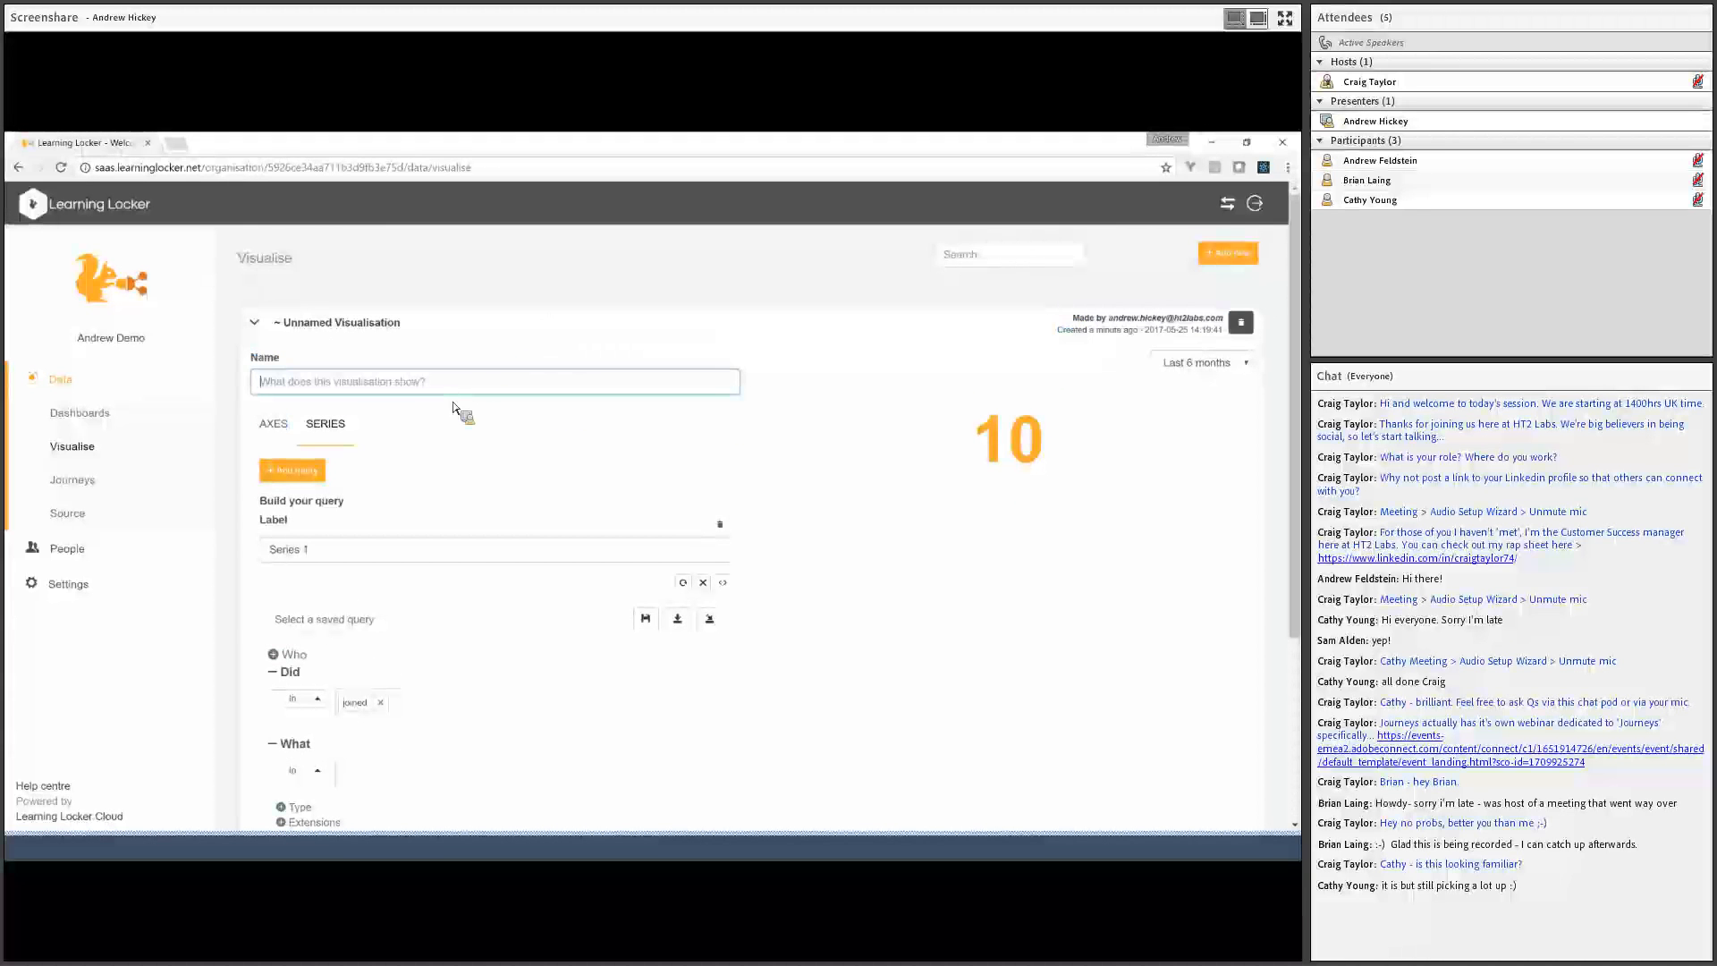
{"action": "type", "text": "Number of joiners"}
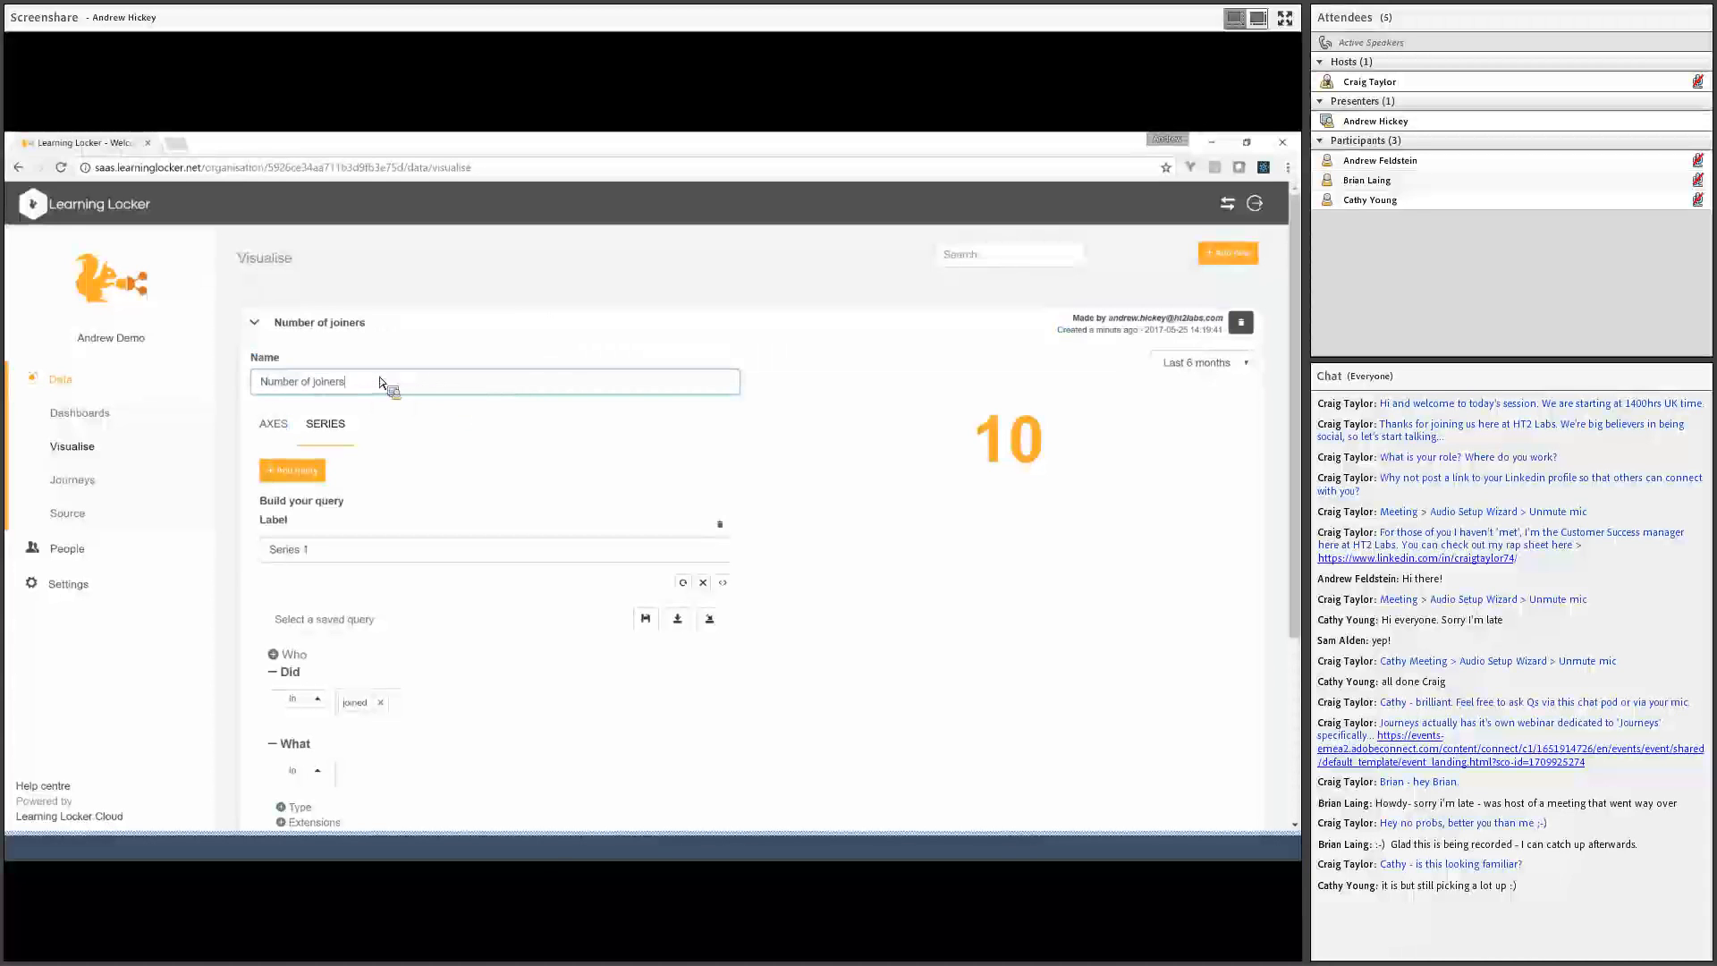
{"action": "left_click", "coordinate": [386, 324]}
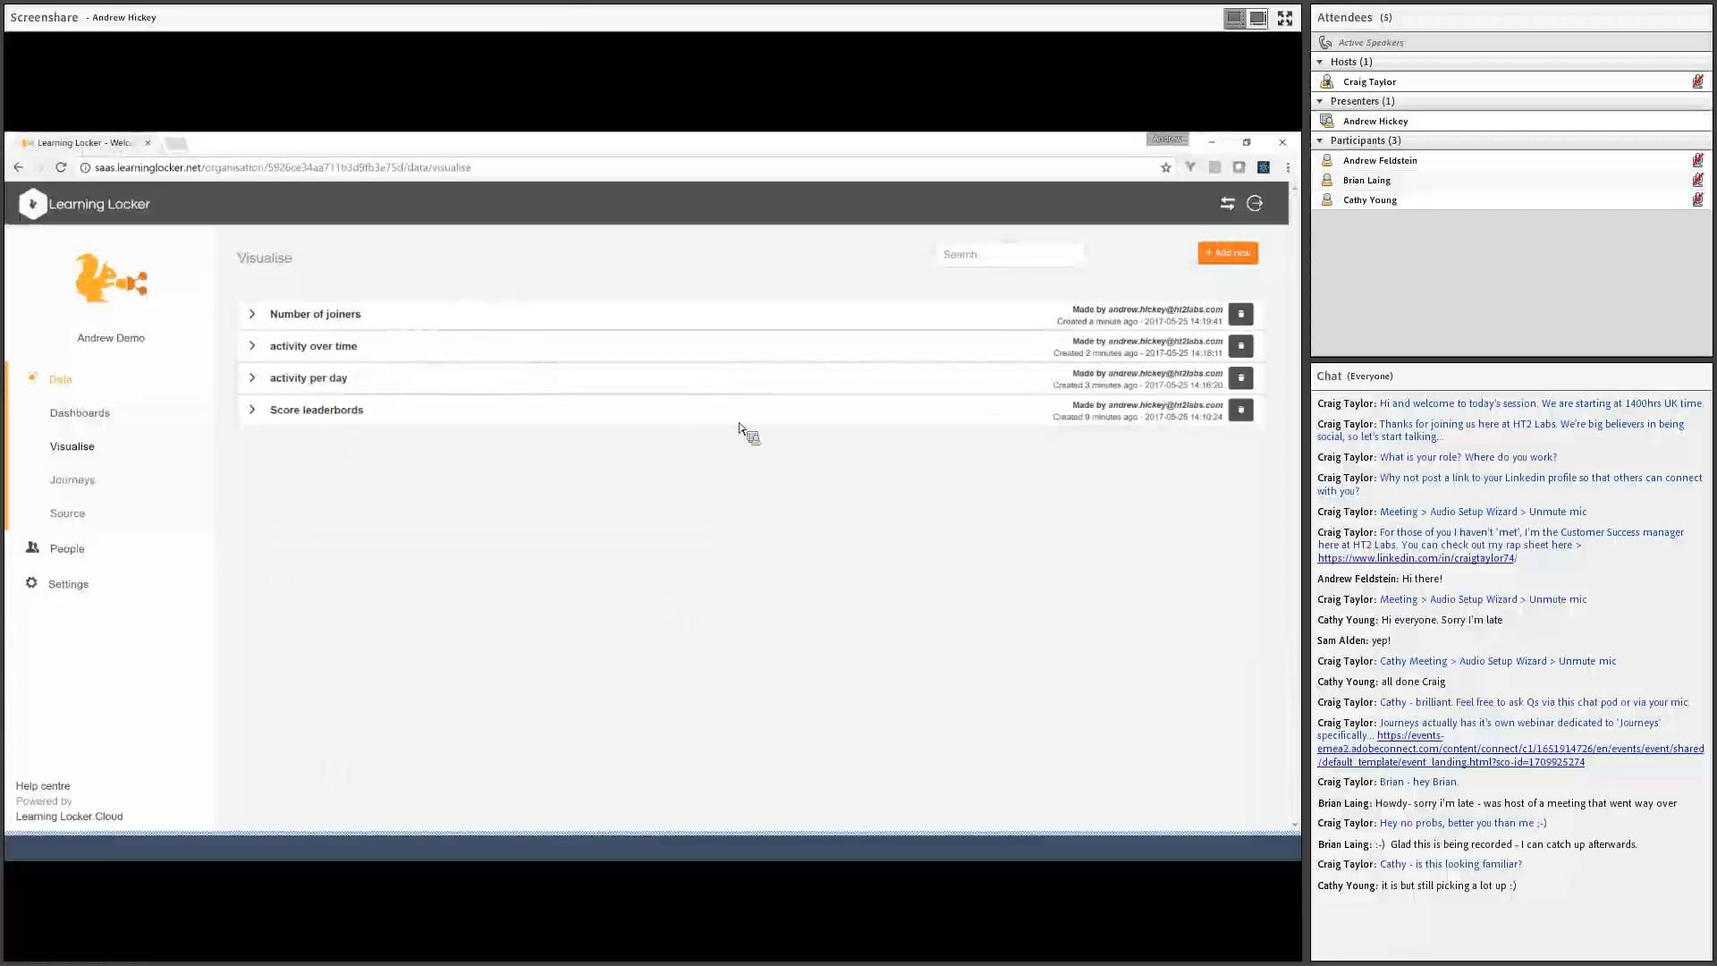
Add a new Pie visualisation and set its time range to the last 6 months
{"action": "left_click", "coordinate": [1228, 252]}
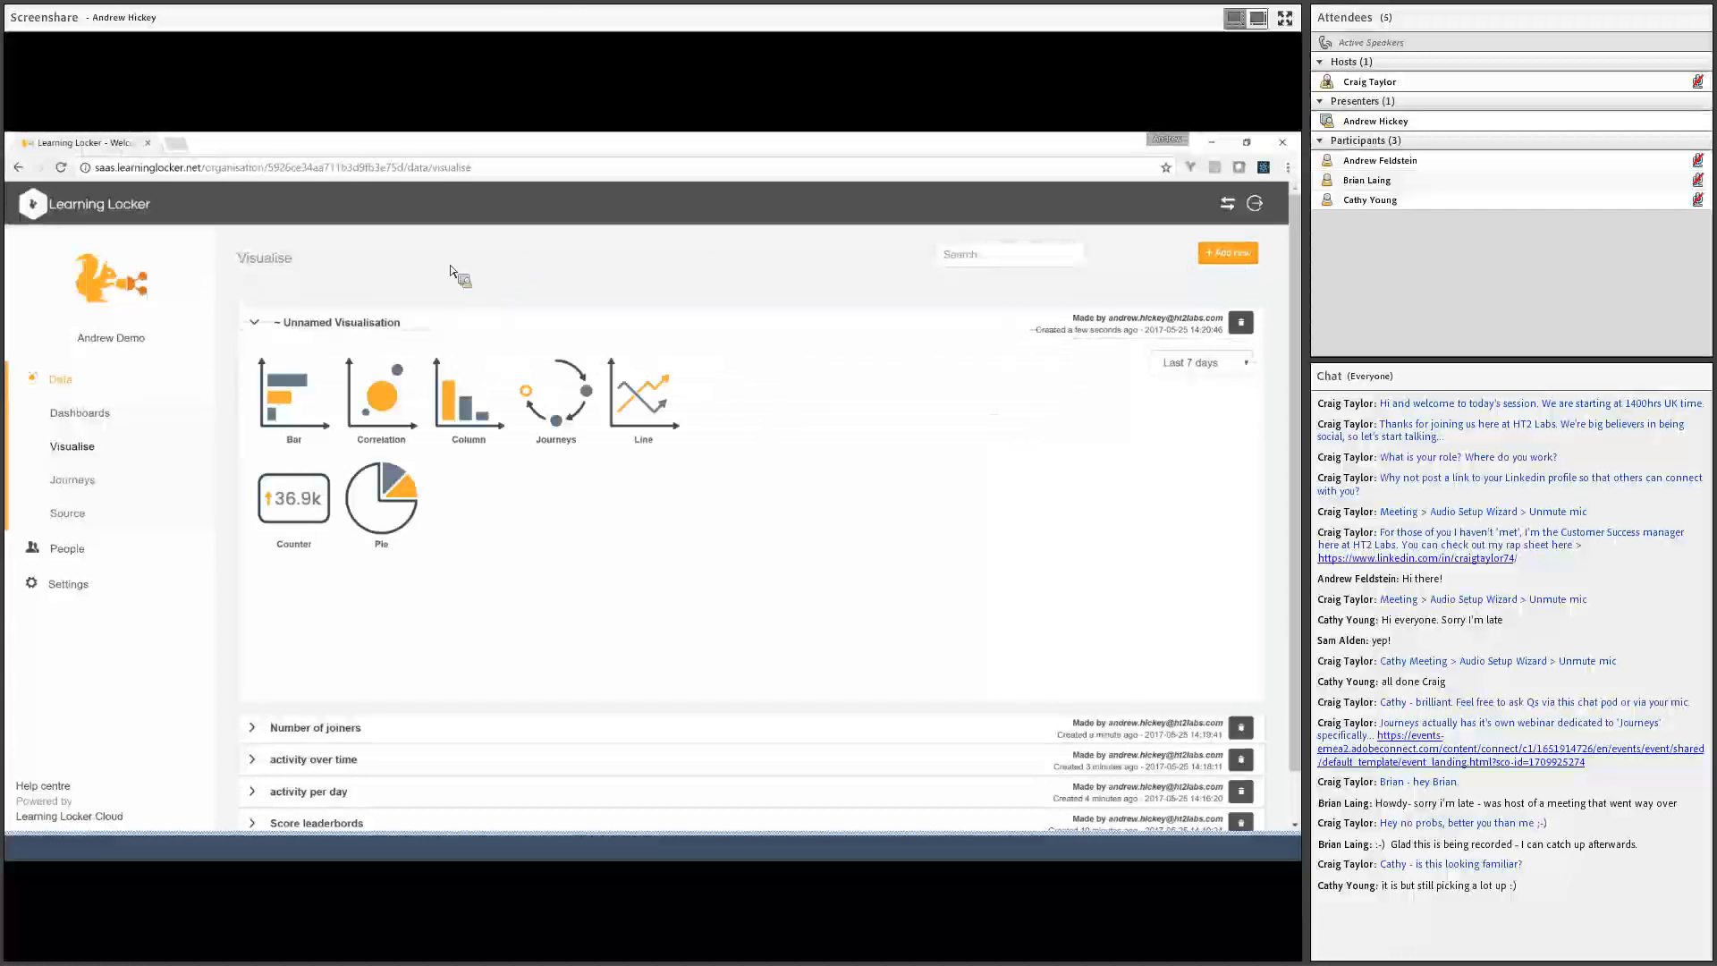
{"action": "left_click", "coordinate": [394, 501]}
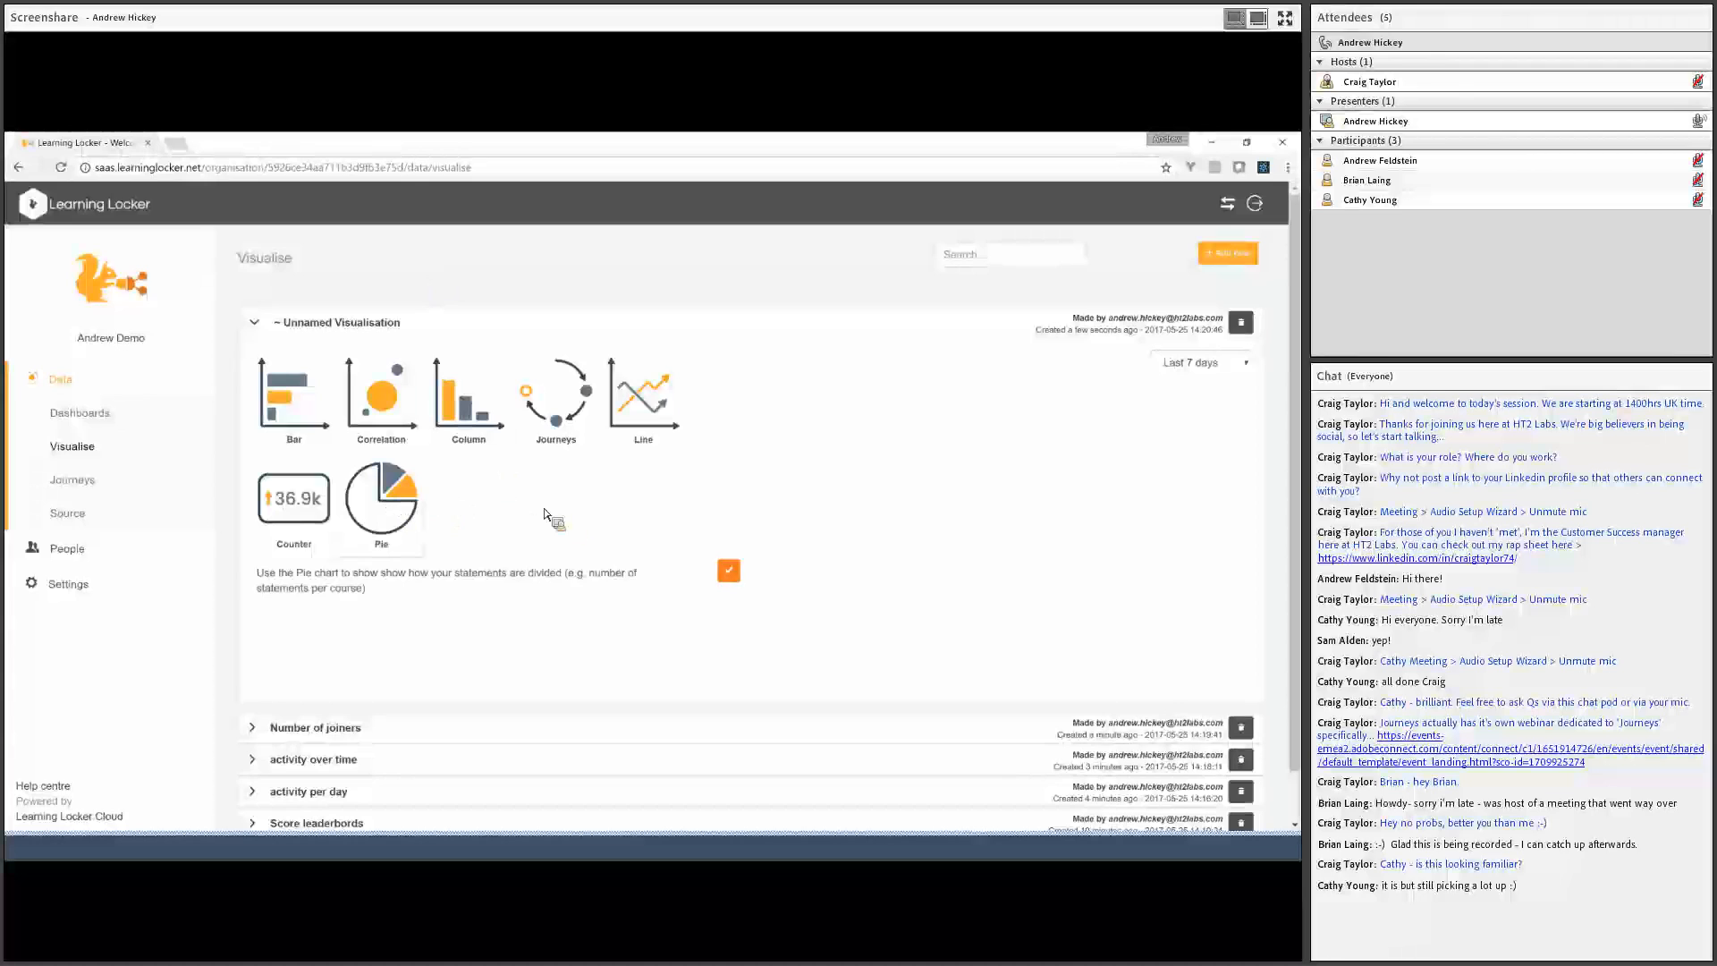
{"action": "left_click", "coordinate": [730, 572]}
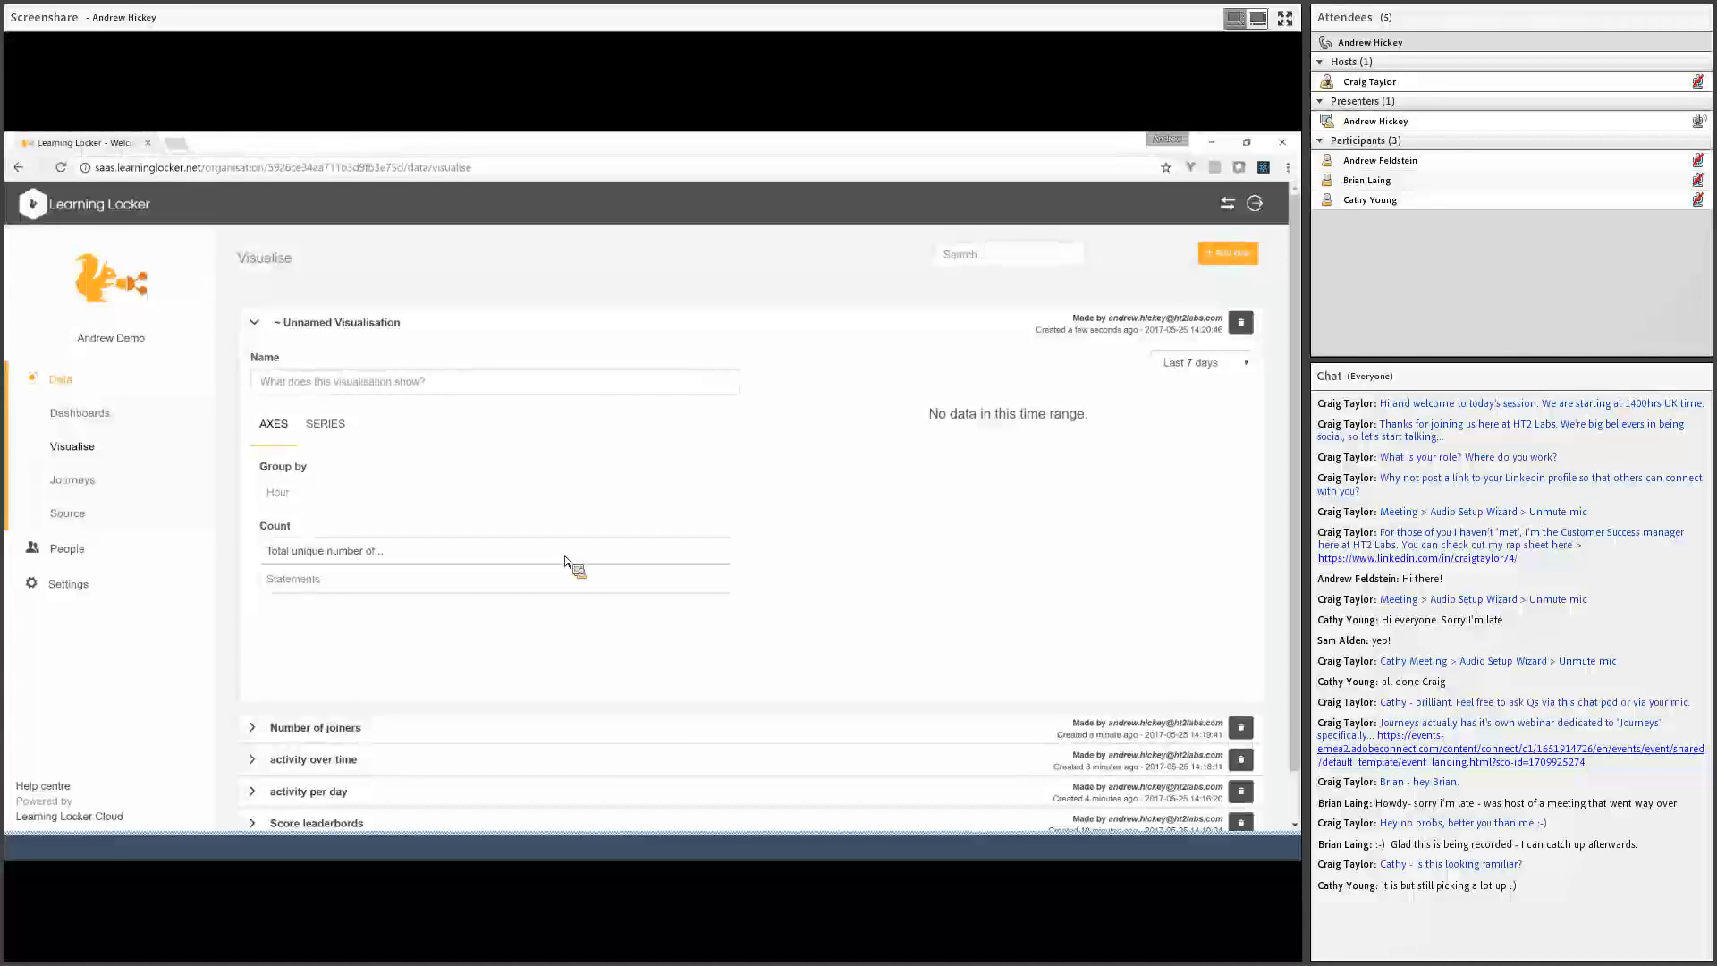
{"action": "left_click", "coordinate": [350, 499]}
{"action": "left_click", "coordinate": [399, 491]}
{"action": "left_click", "coordinate": [1203, 363]}
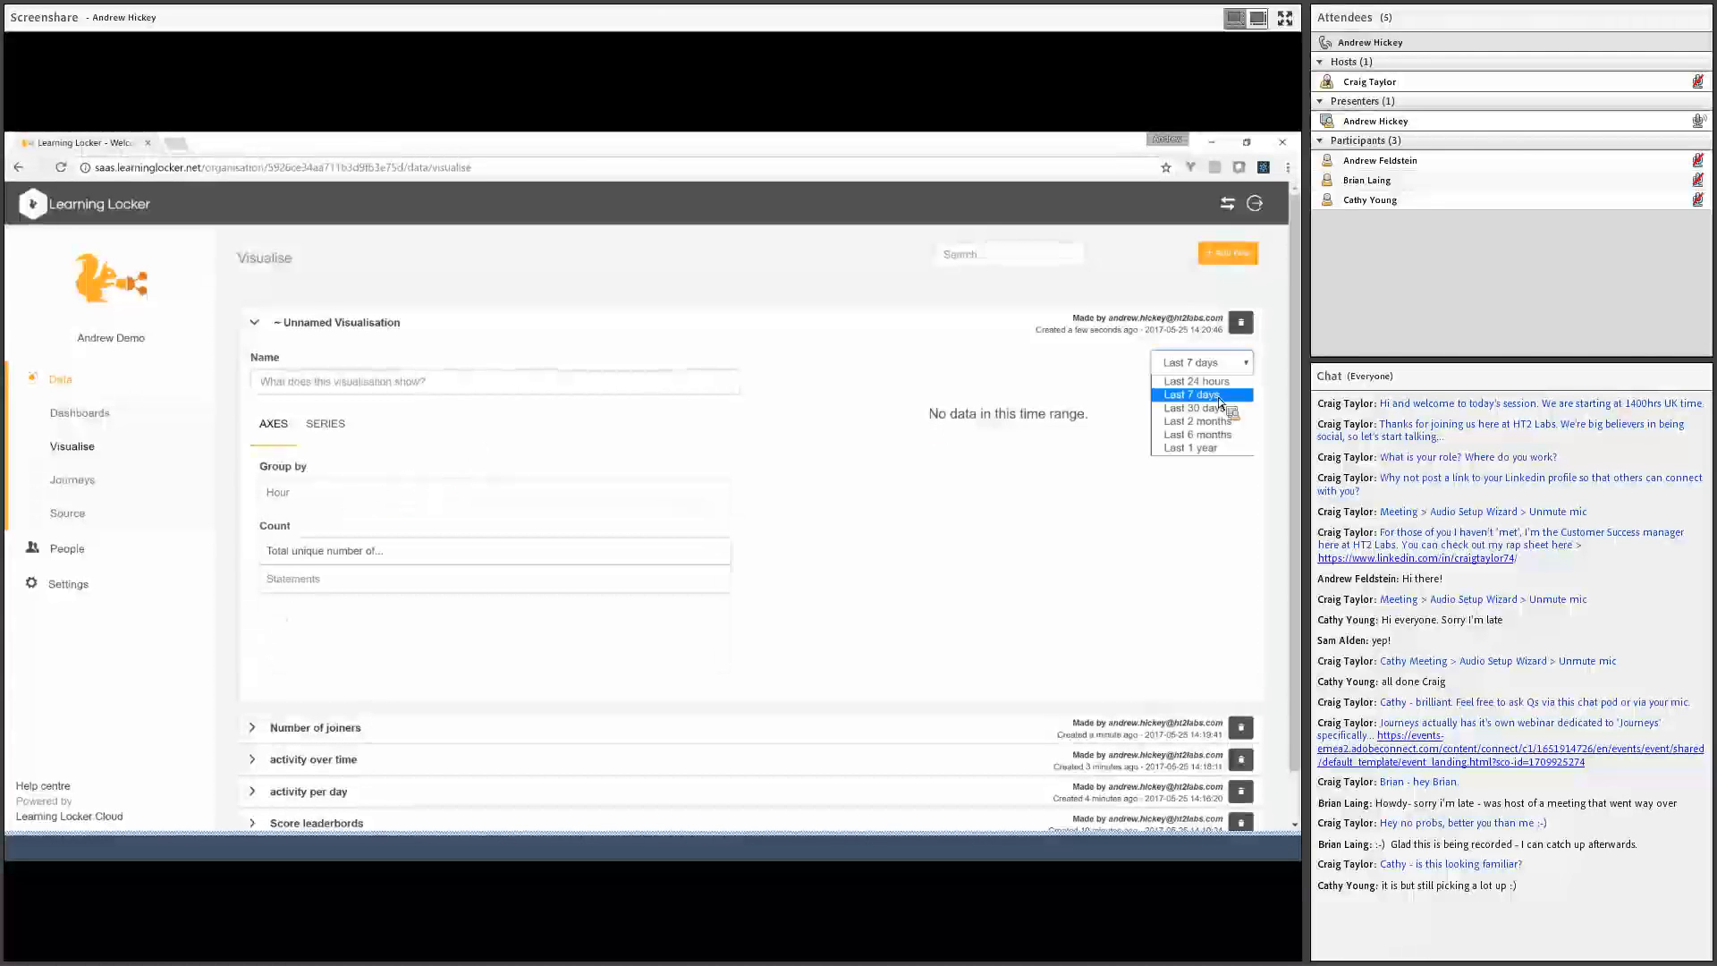
{"action": "left_click", "coordinate": [1215, 435]}
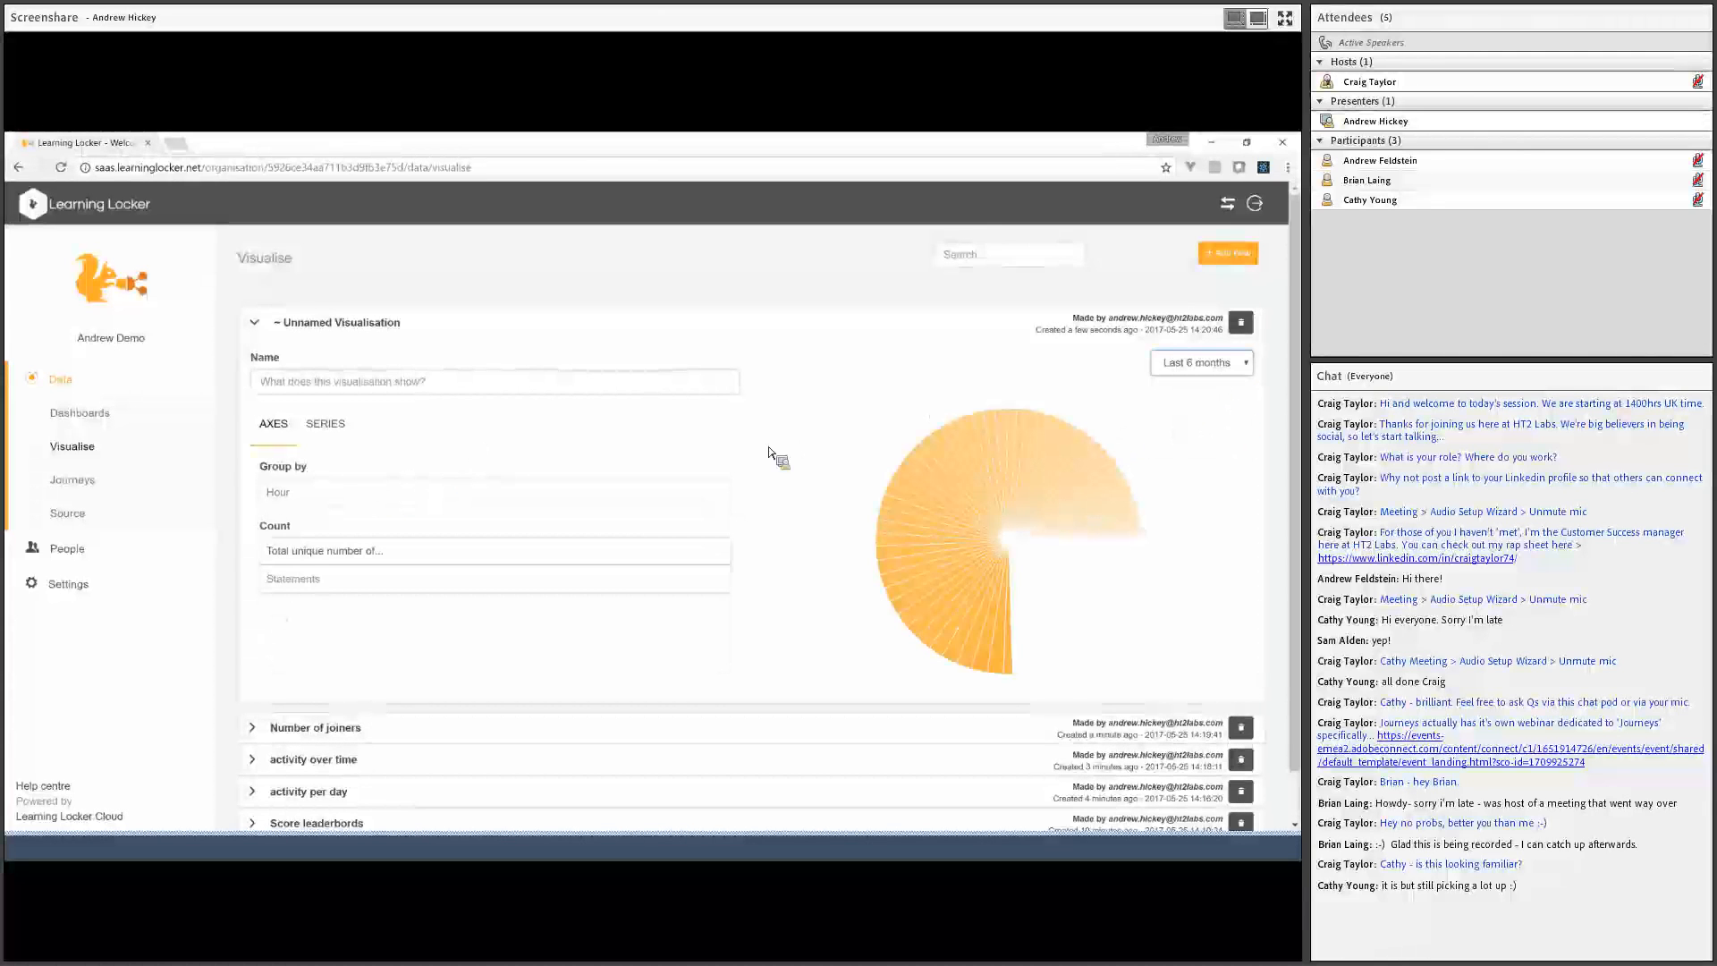
Group the pie chart by Statement Object
{"action": "mouse_move", "coordinate": [1056, 501]}
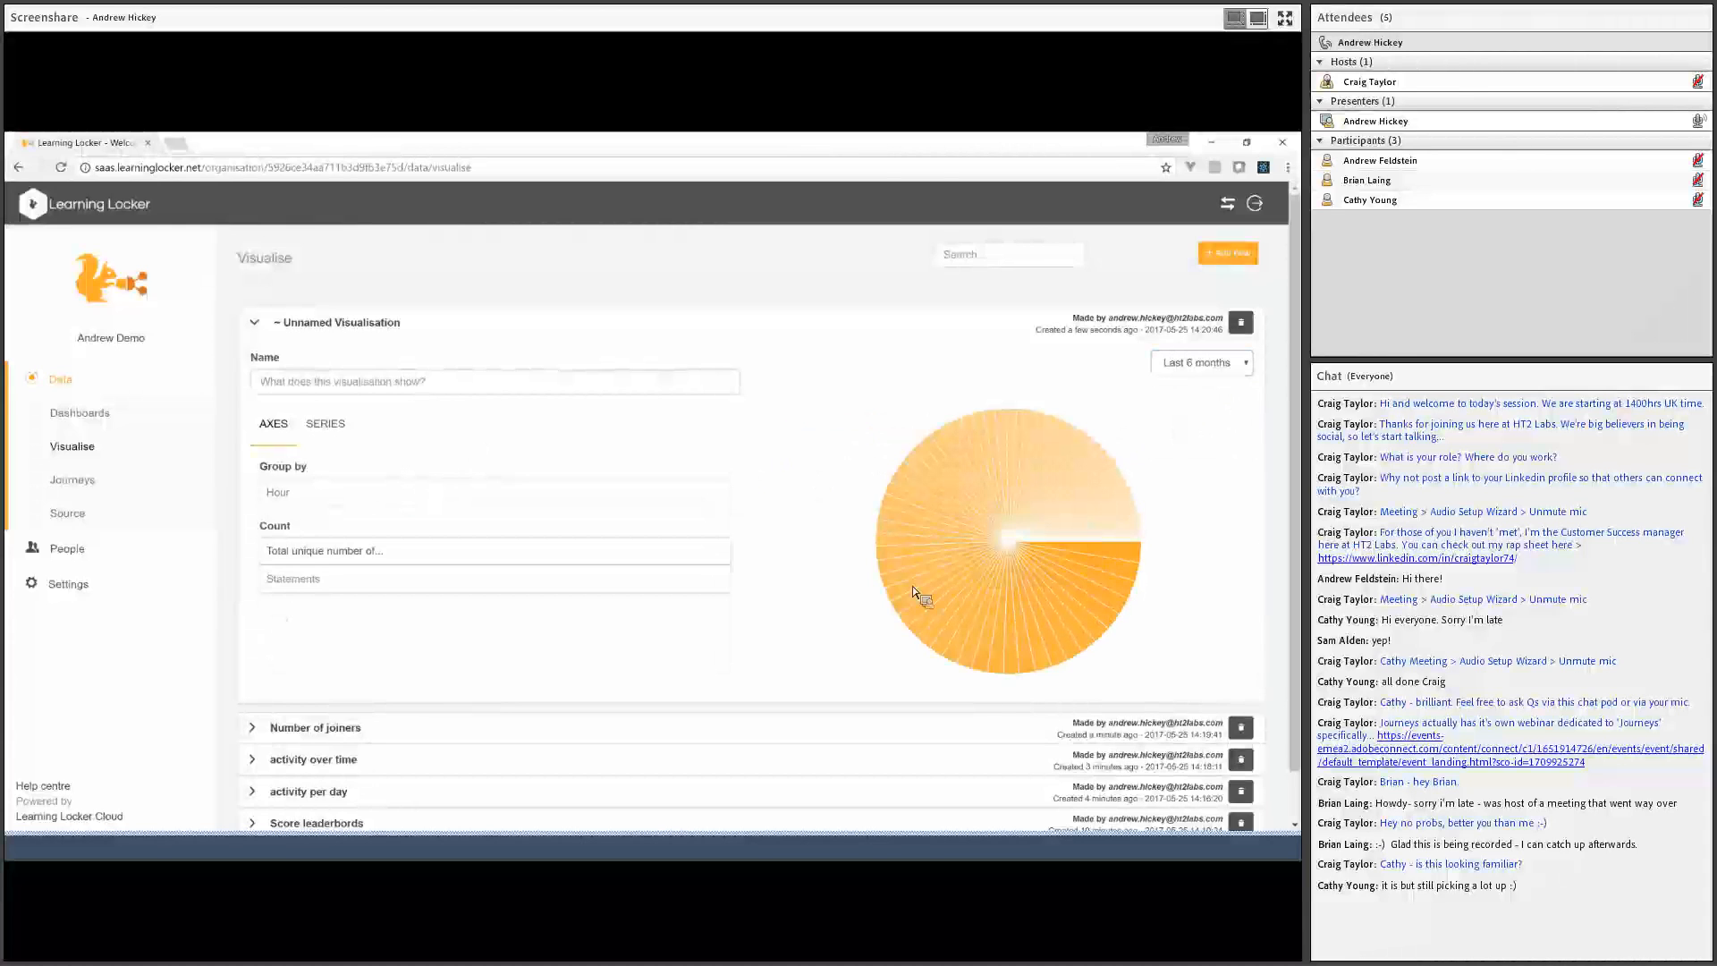
{"action": "left_click", "coordinate": [385, 497]}
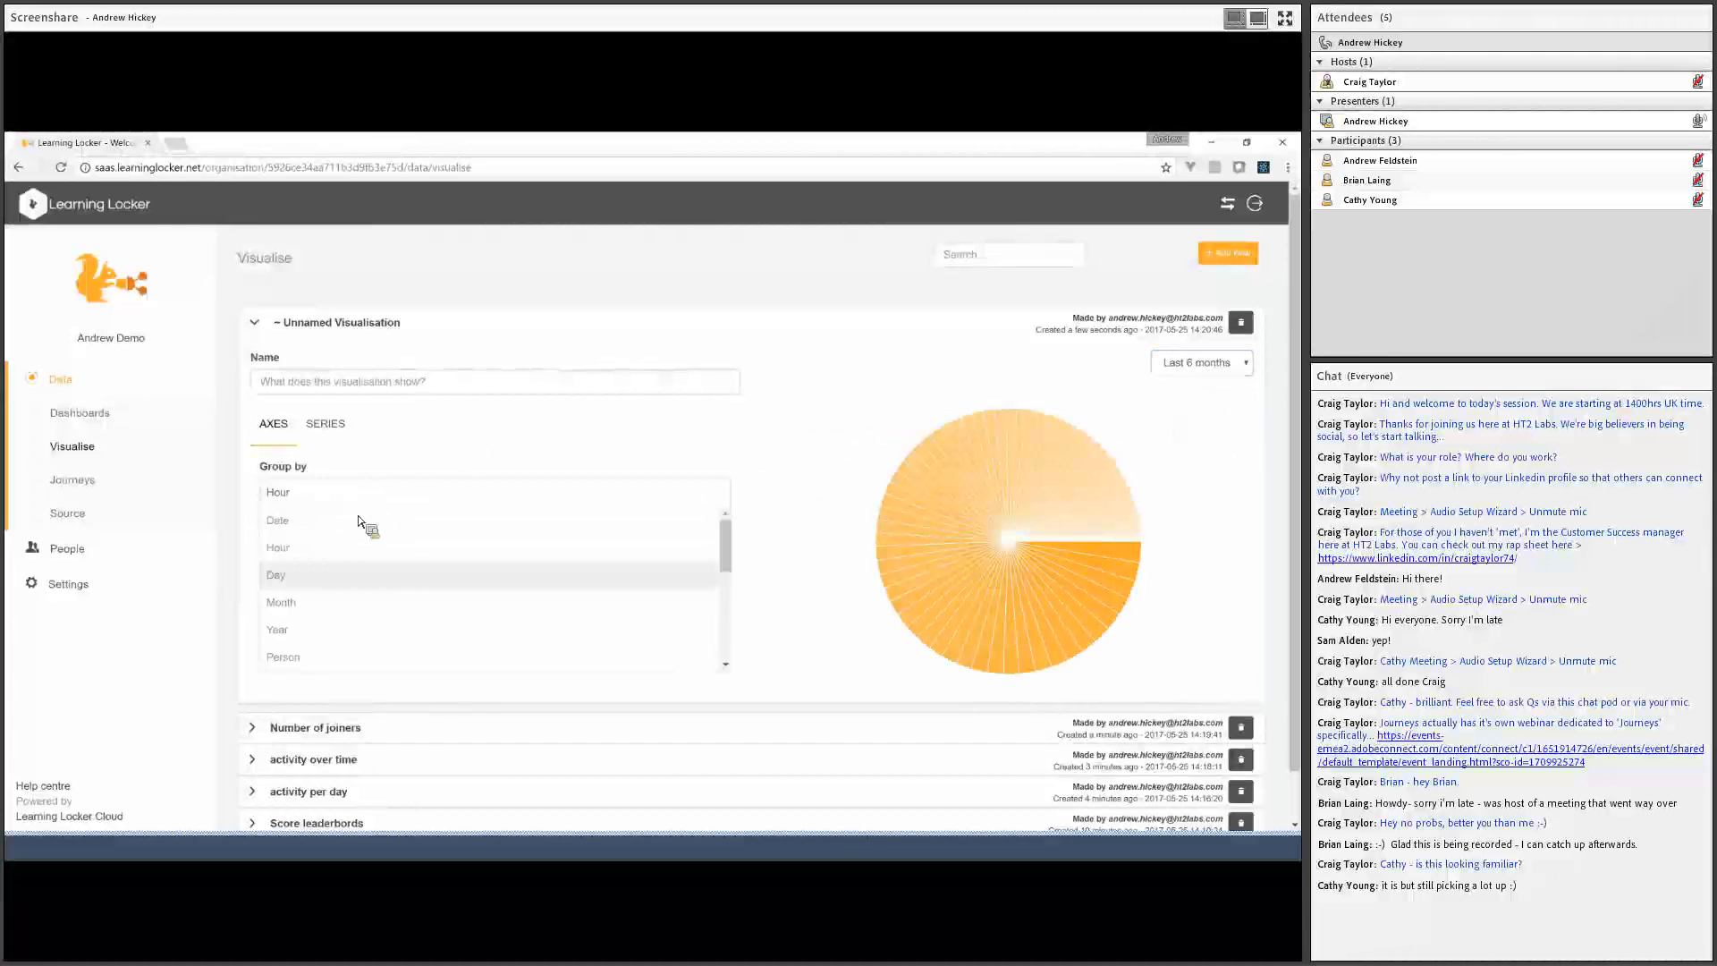
{"action": "scroll", "coordinate": [385, 583], "scroll_direction": "down", "scroll_amount": 5}
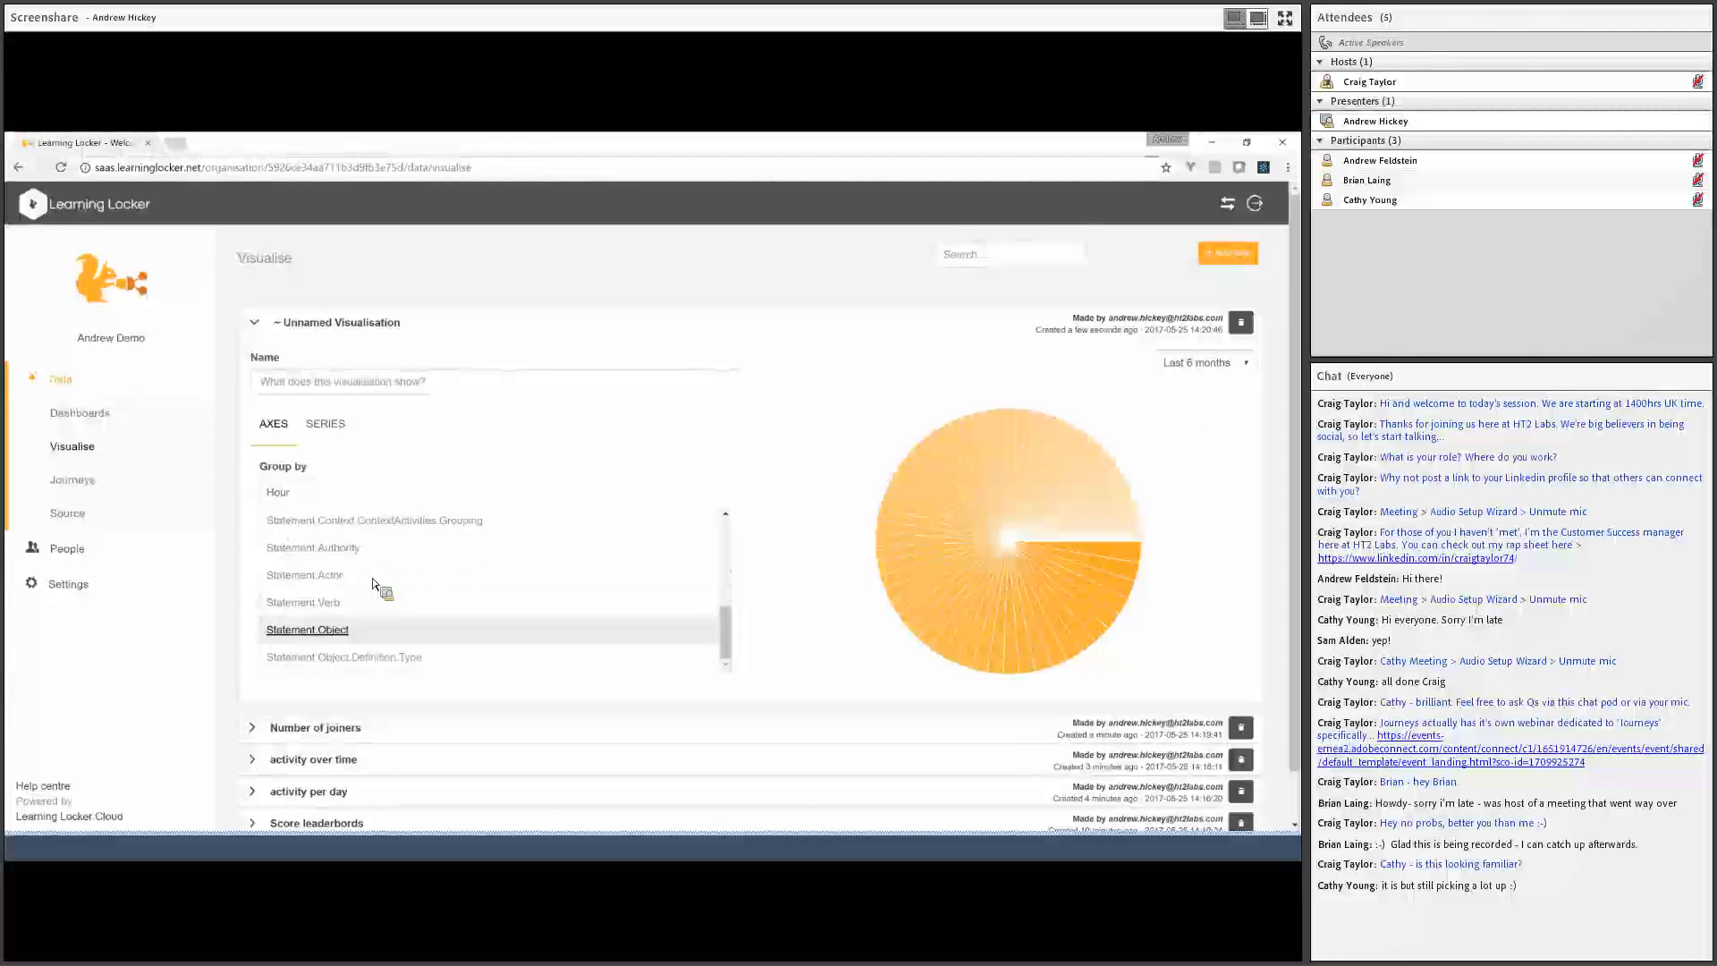
{"action": "left_click", "coordinate": [336, 632]}
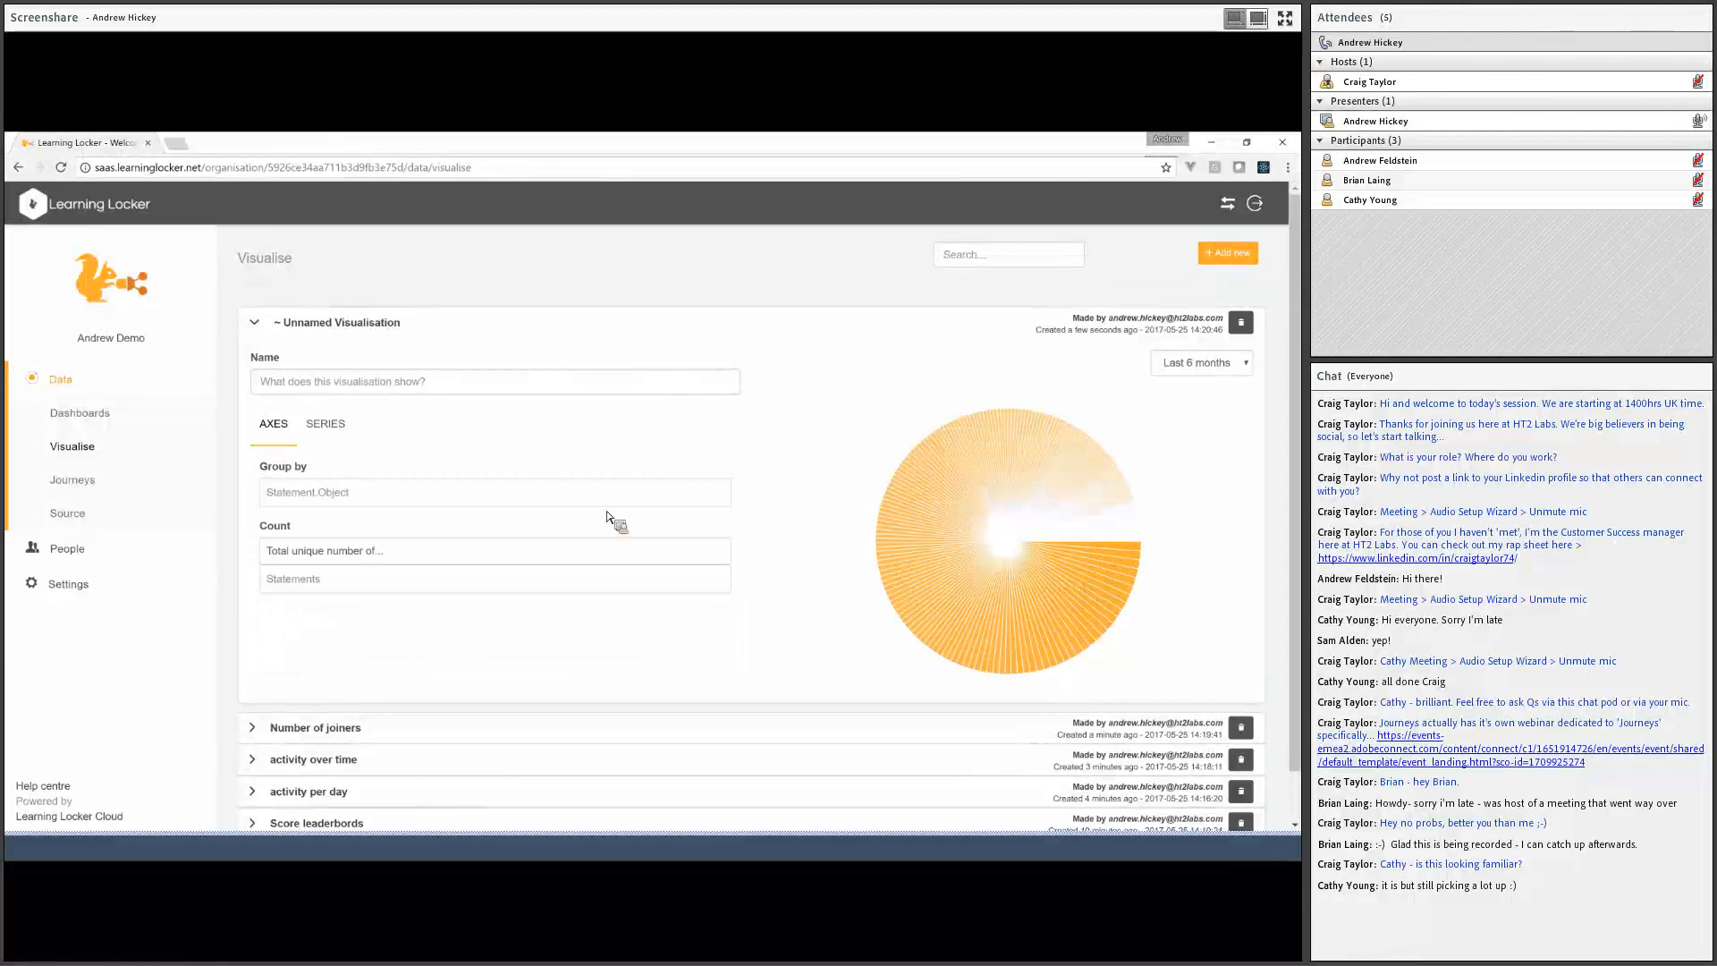
Restrict the pie chart's series query to the Completed verb under Did and inspect a slice's details
{"action": "left_click", "coordinate": [324, 425]}
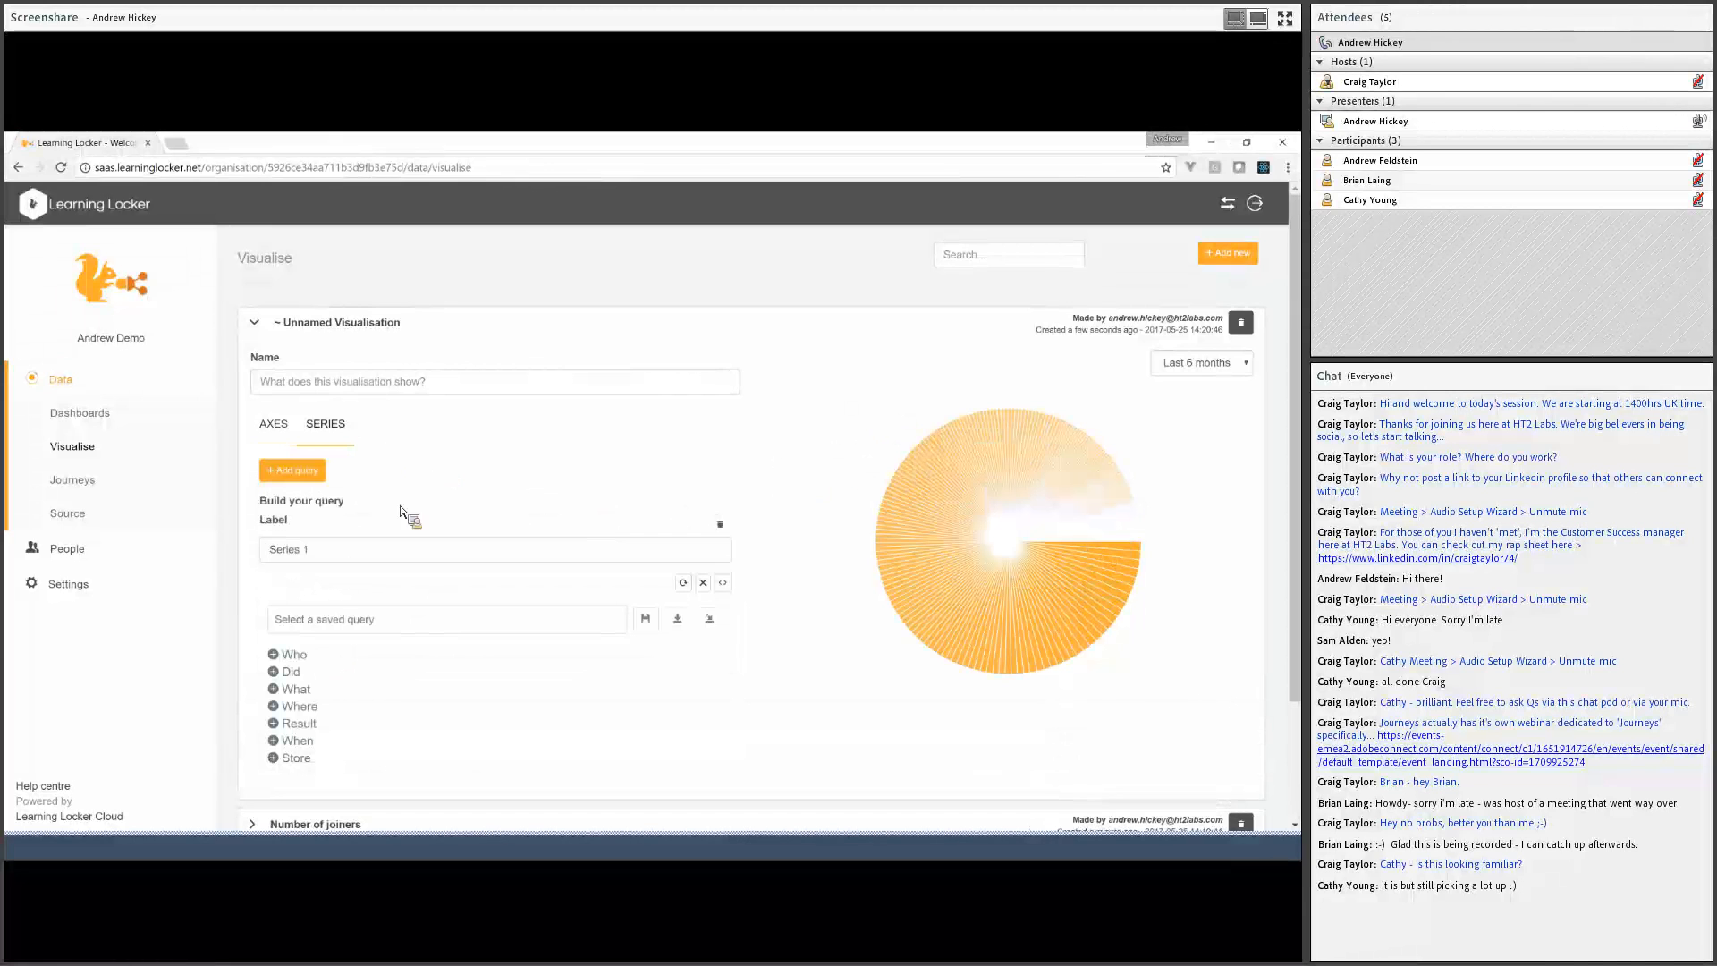
{"action": "scroll", "coordinate": [400, 515], "scroll_direction": "down", "scroll_amount": 2}
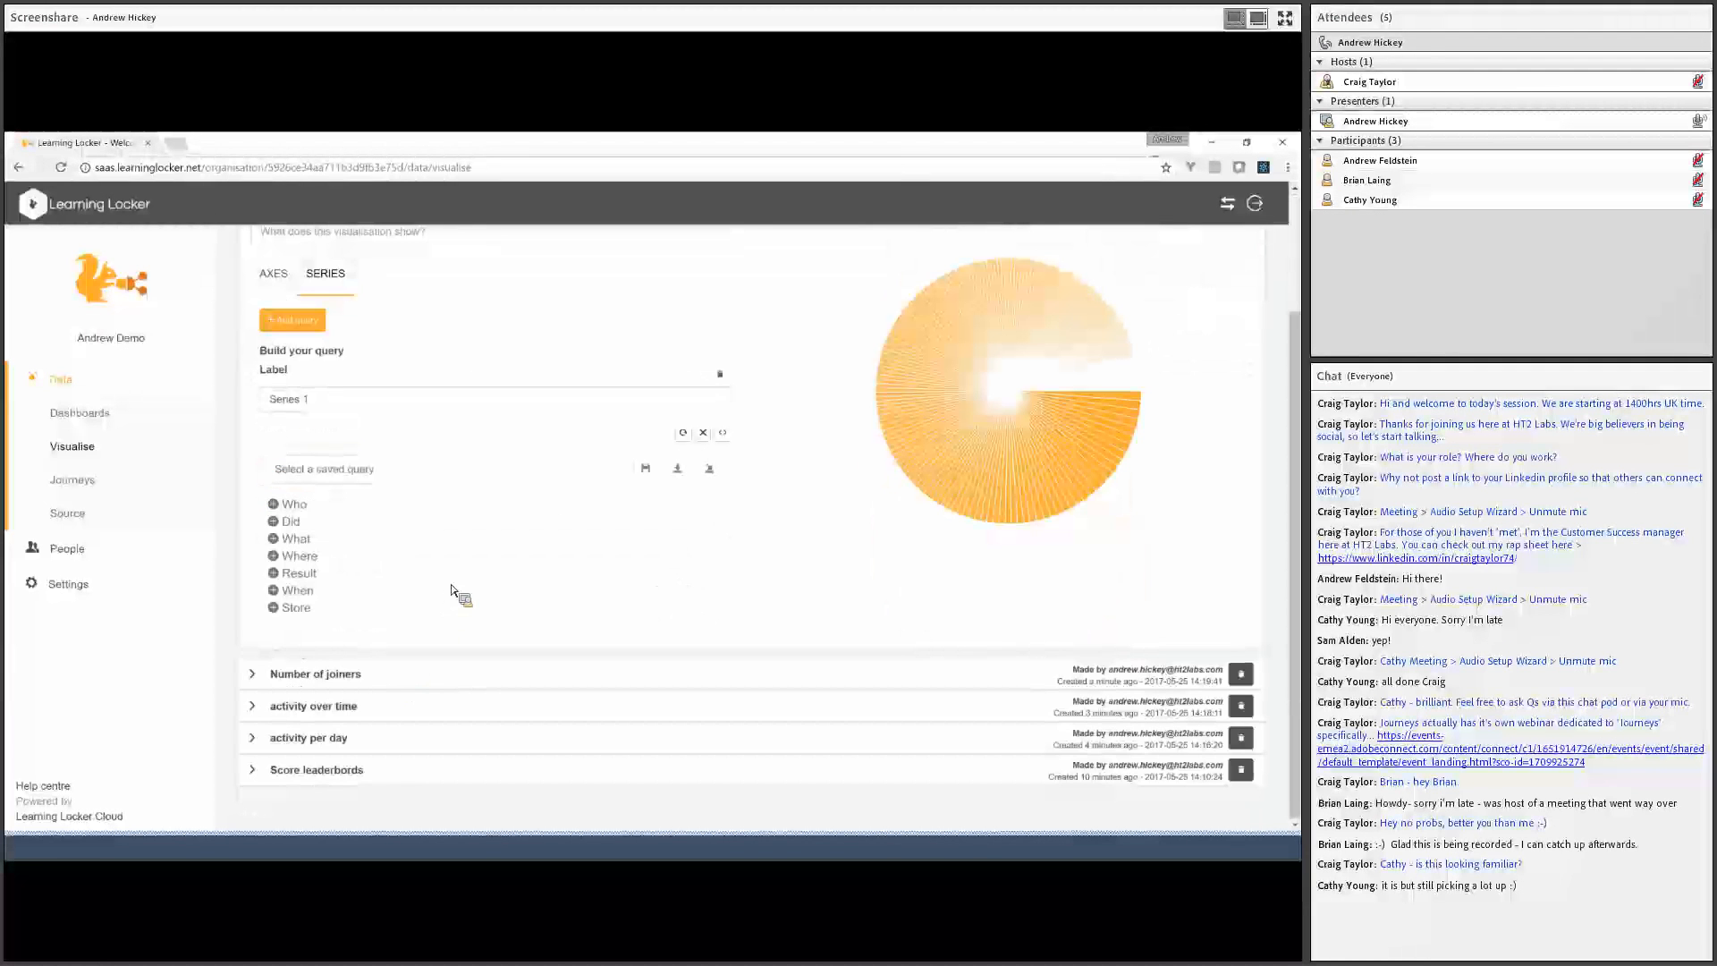
{"action": "left_click", "coordinate": [292, 524]}
{"action": "left_click", "coordinate": [420, 549]}
{"action": "left_click", "coordinate": [370, 604]}
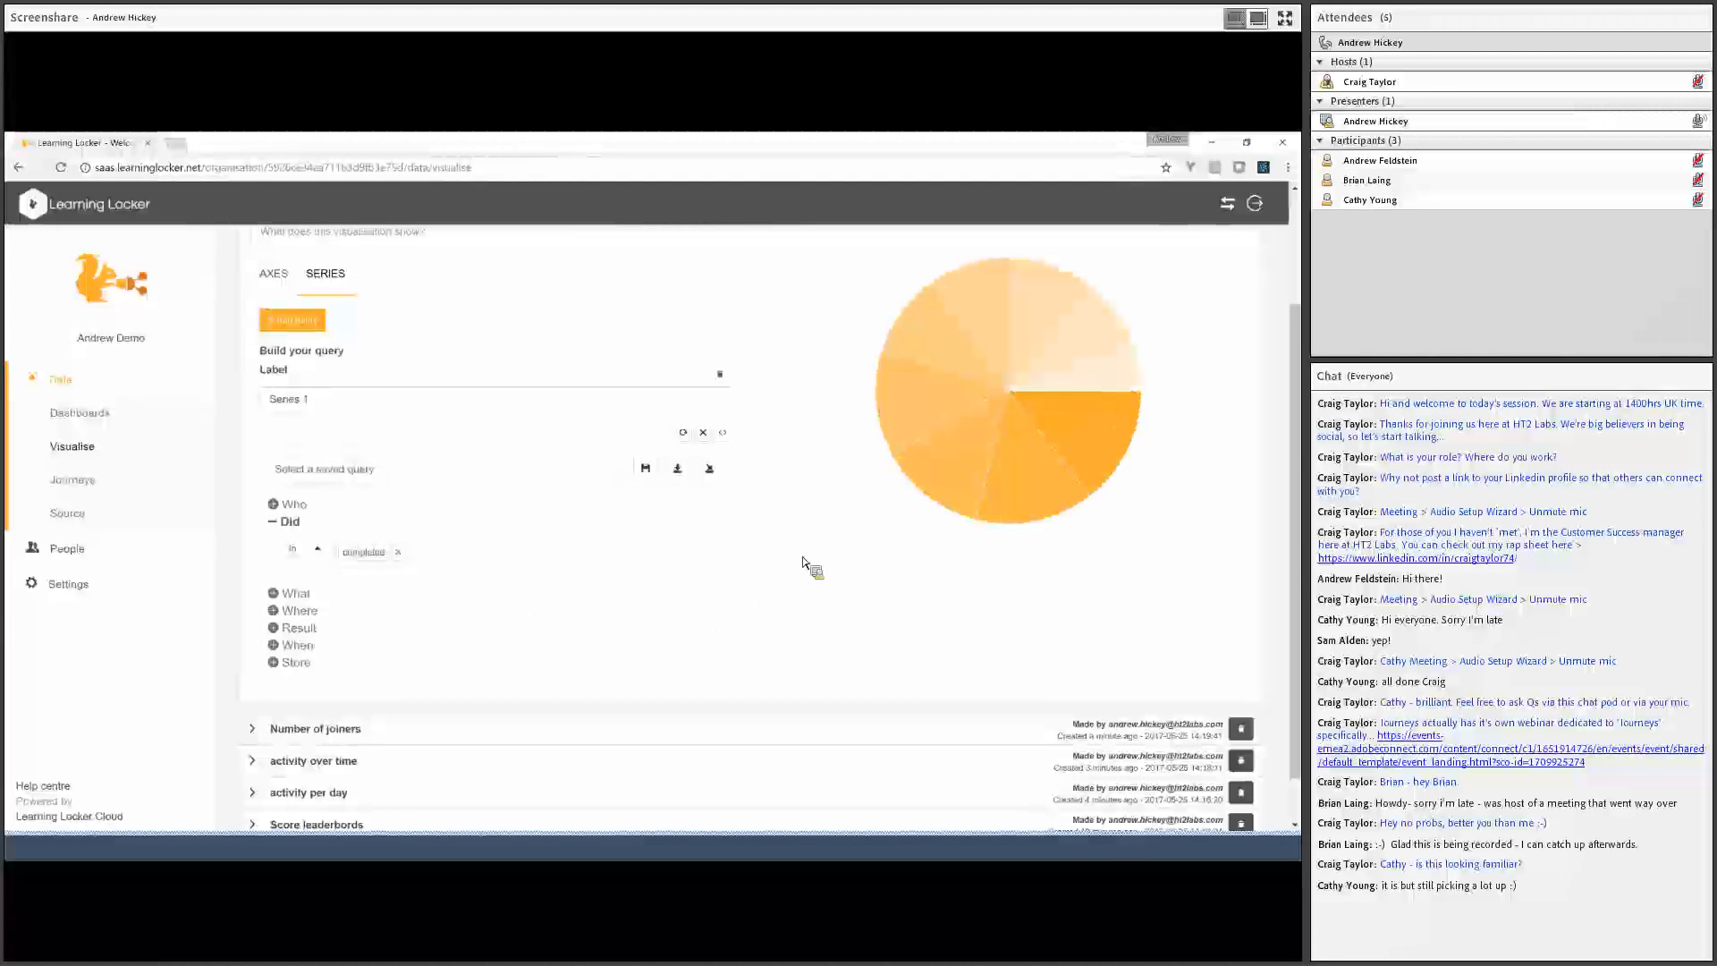
{"action": "scroll", "coordinate": [1032, 612], "scroll_direction": "up", "scroll_amount": 2}
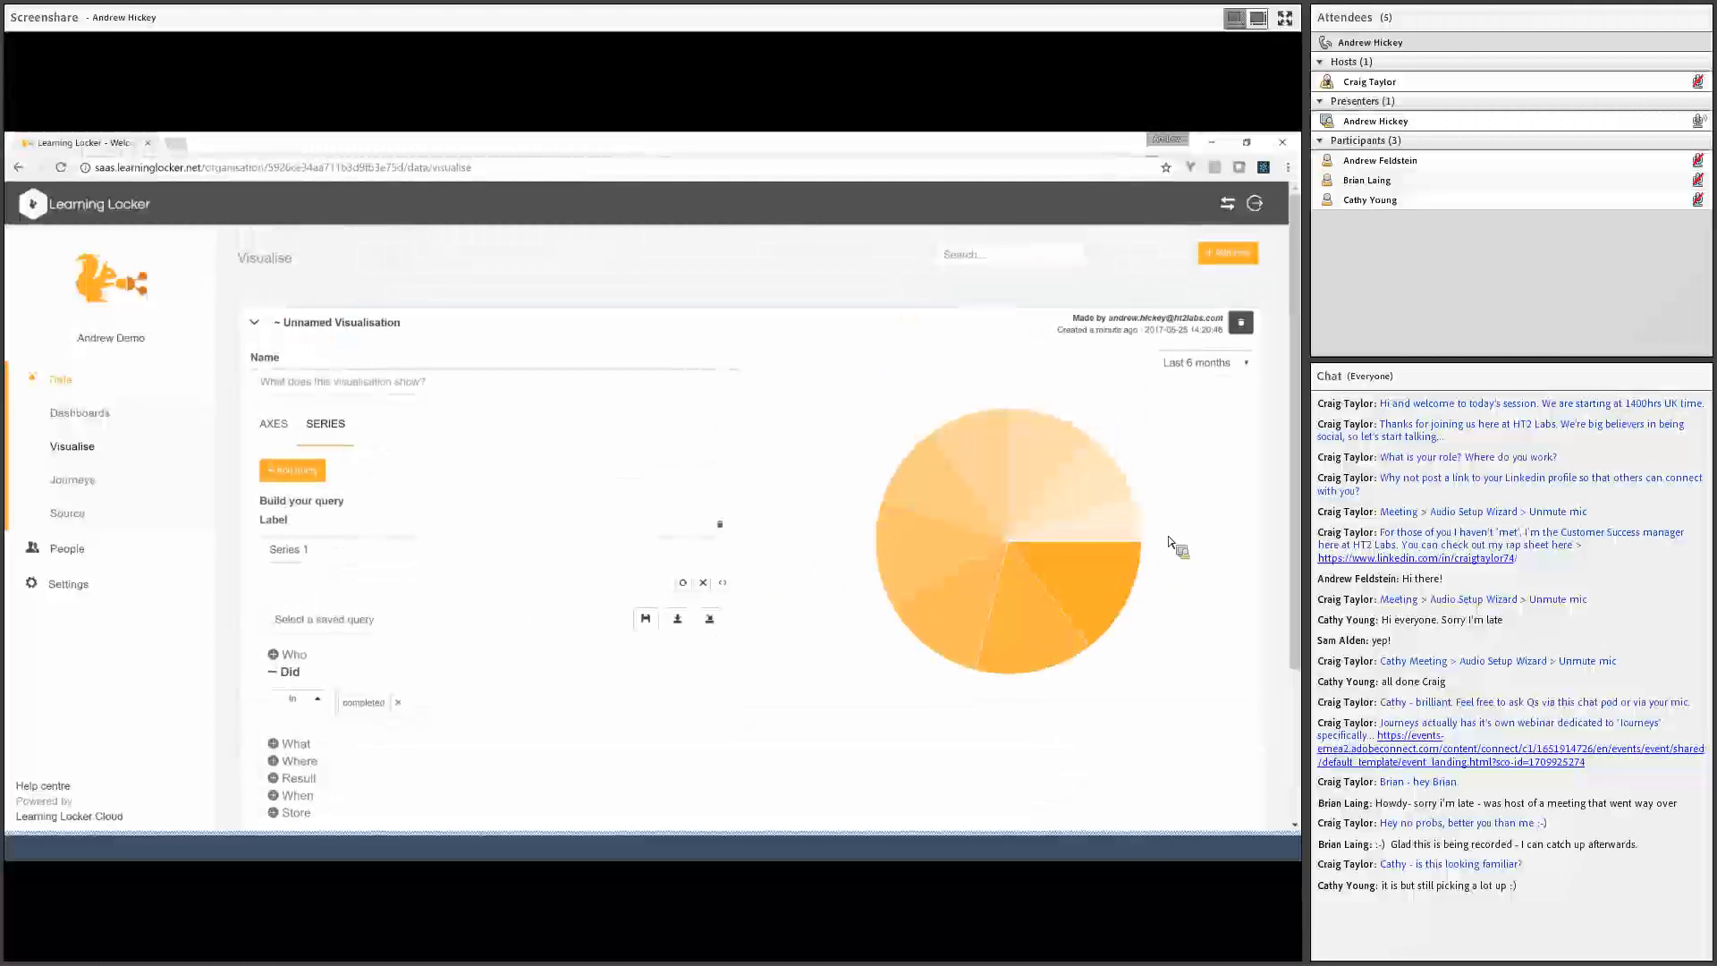
{"action": "mouse_move", "coordinate": [1107, 507]}
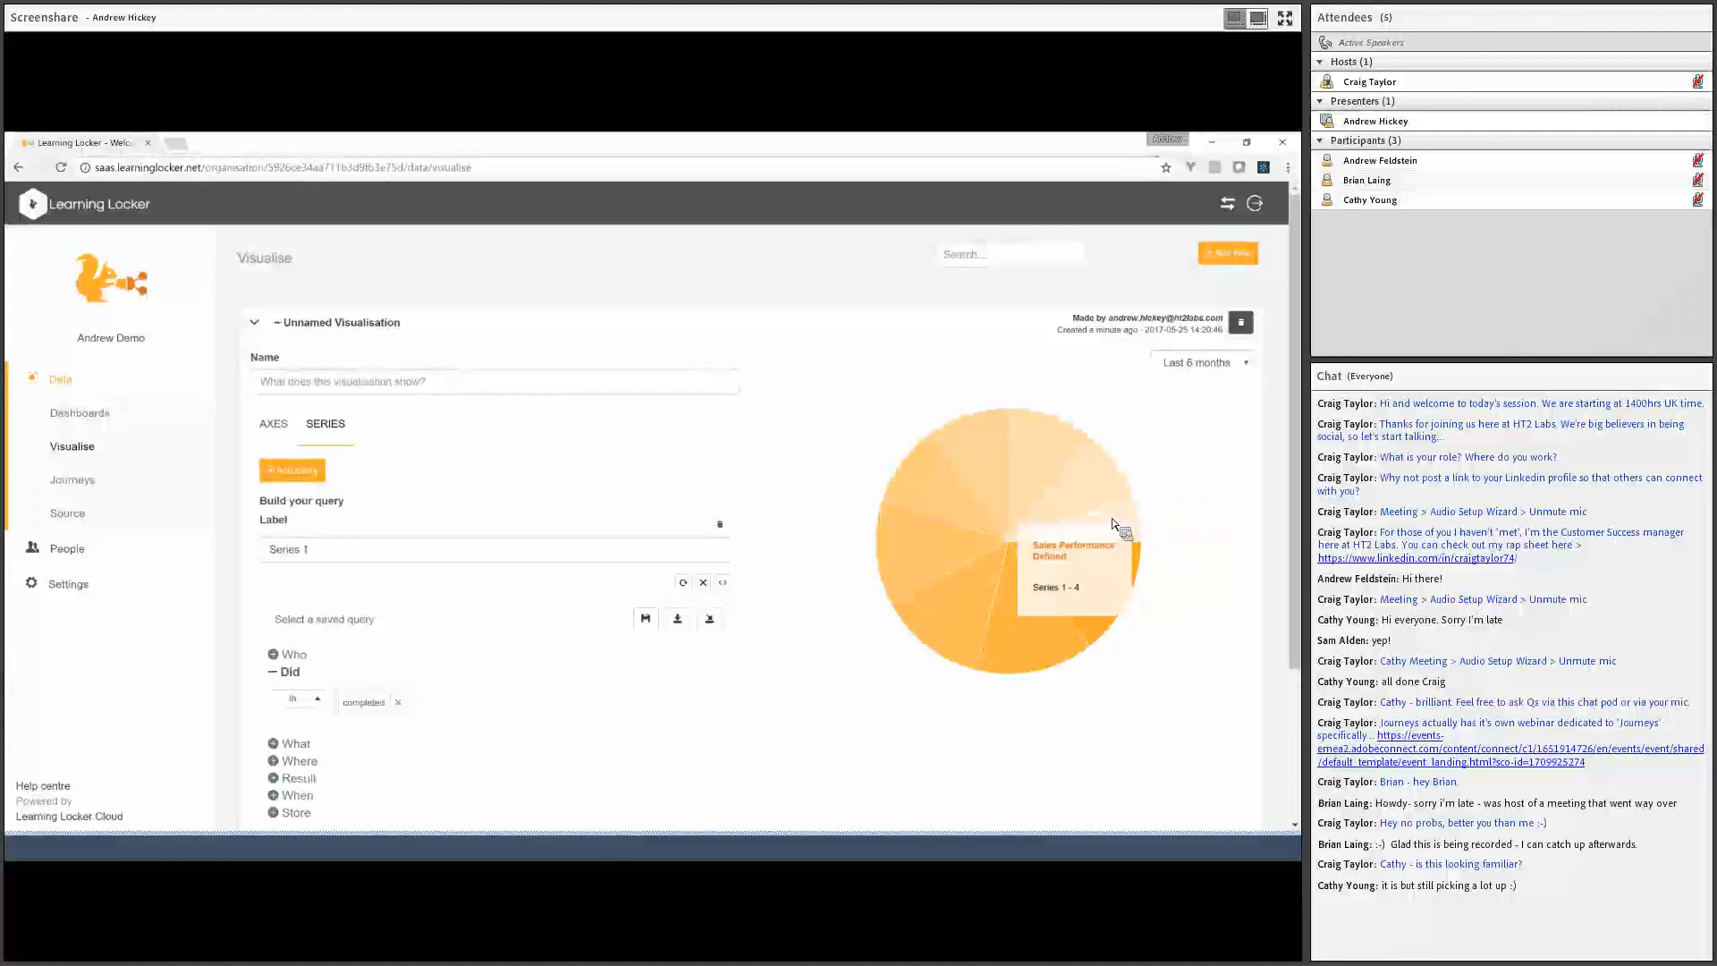
Return to the pie chart's axes and set its Count to Max from Scaled Results
{"action": "scroll", "coordinate": [894, 456], "scroll_direction": "down", "scroll_amount": 5}
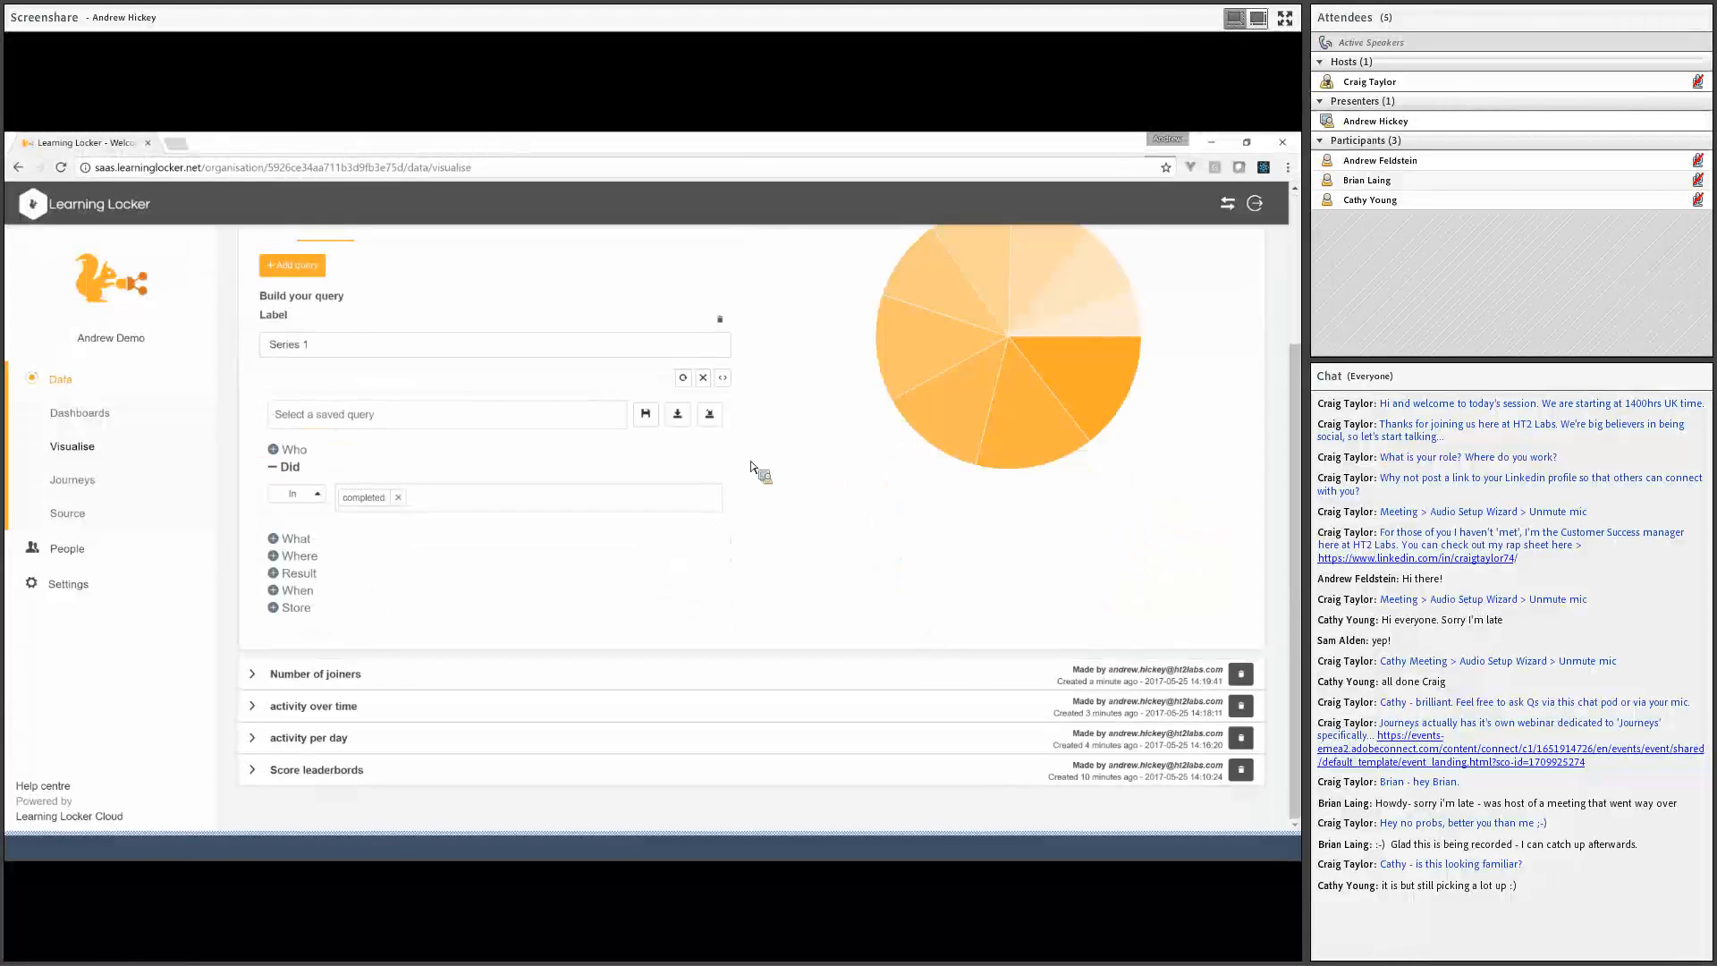
{"action": "scroll", "coordinate": [626, 474], "scroll_direction": "up", "scroll_amount": 2}
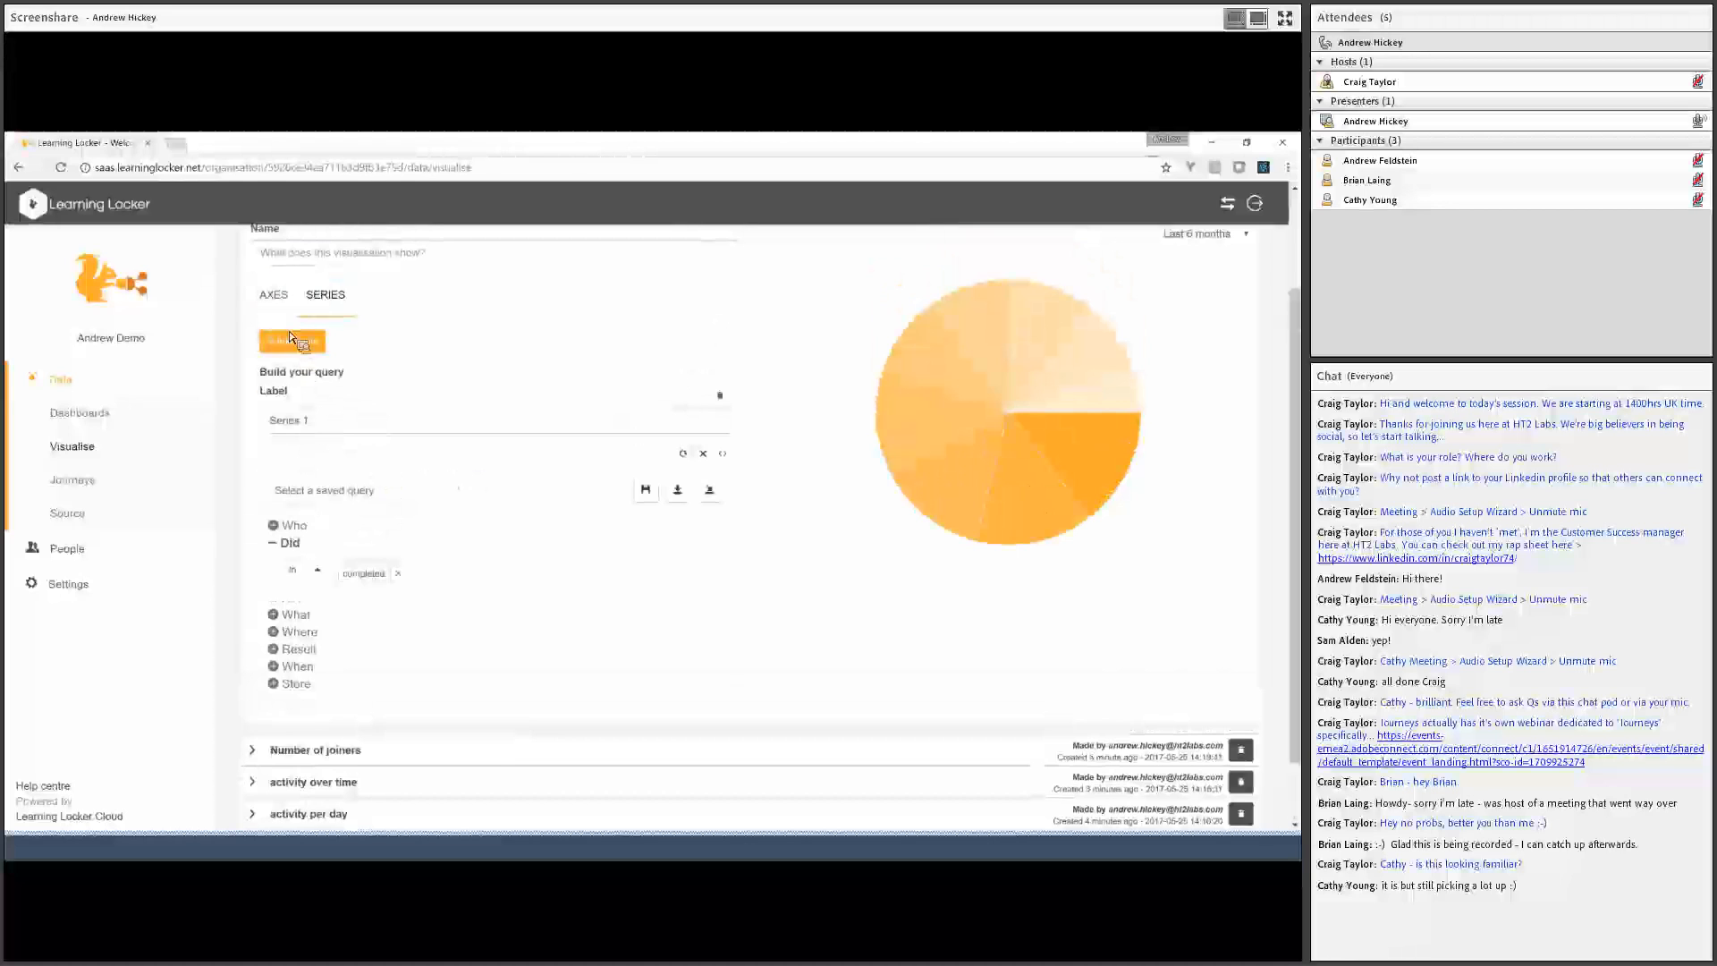
{"action": "left_click", "coordinate": [274, 294]}
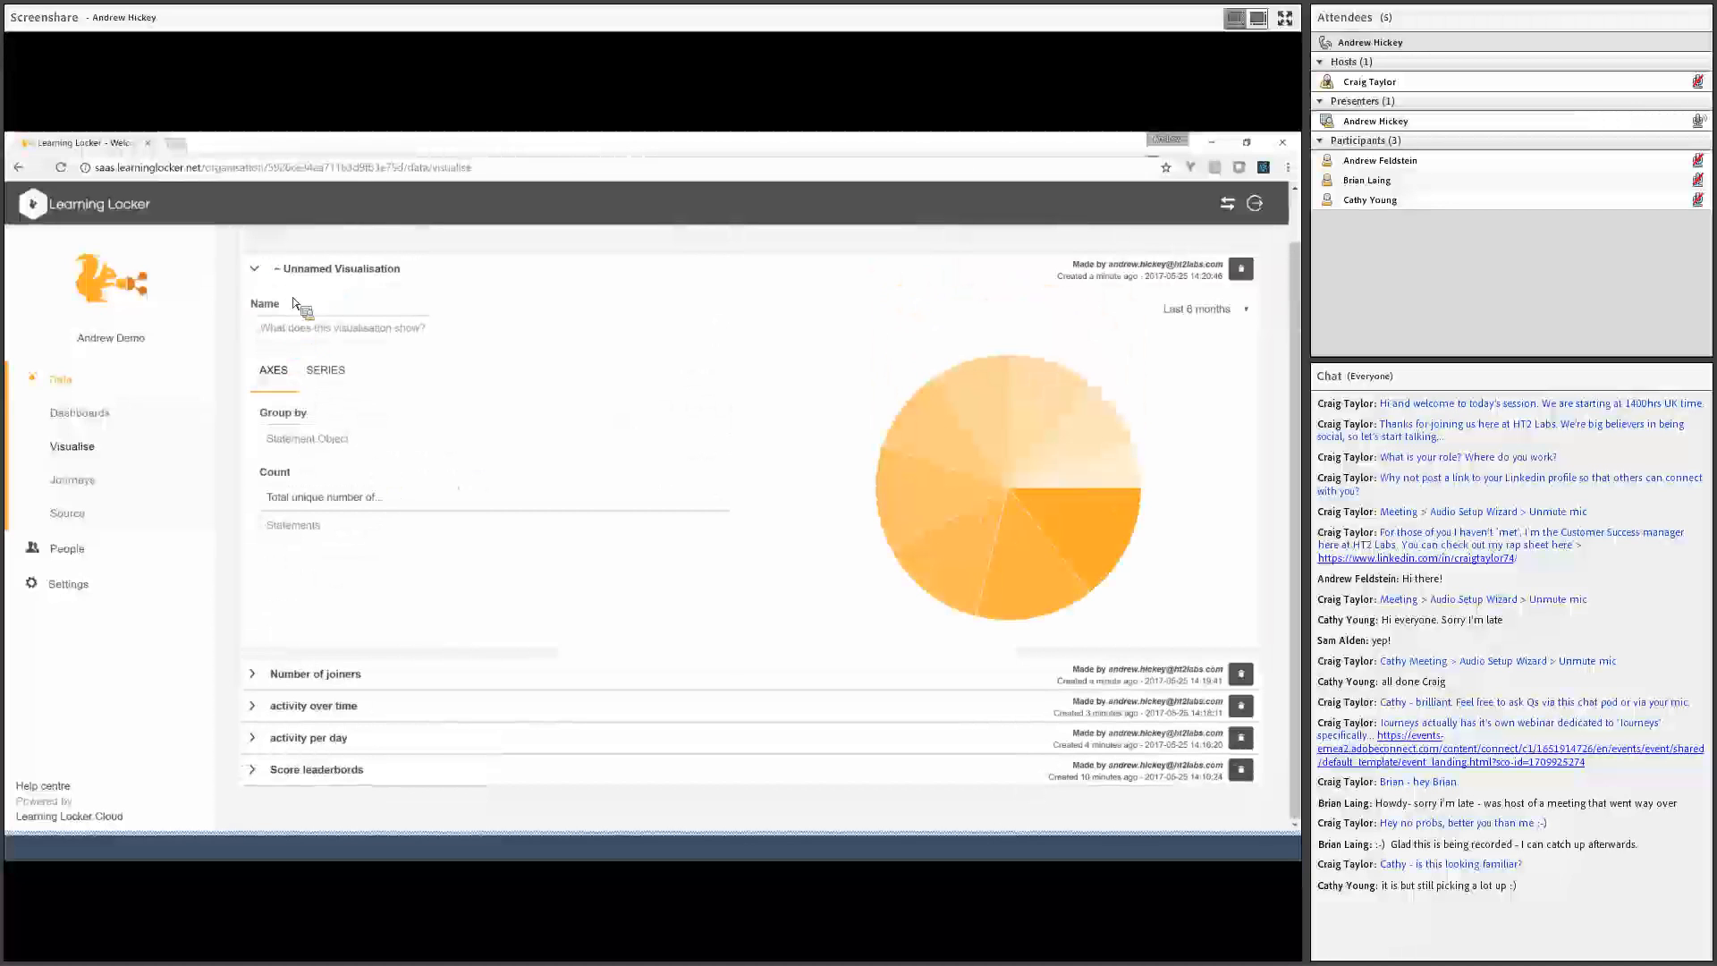
{"action": "left_click", "coordinate": [341, 447]}
{"action": "left_click", "coordinate": [378, 440]}
{"action": "left_click", "coordinate": [367, 497]}
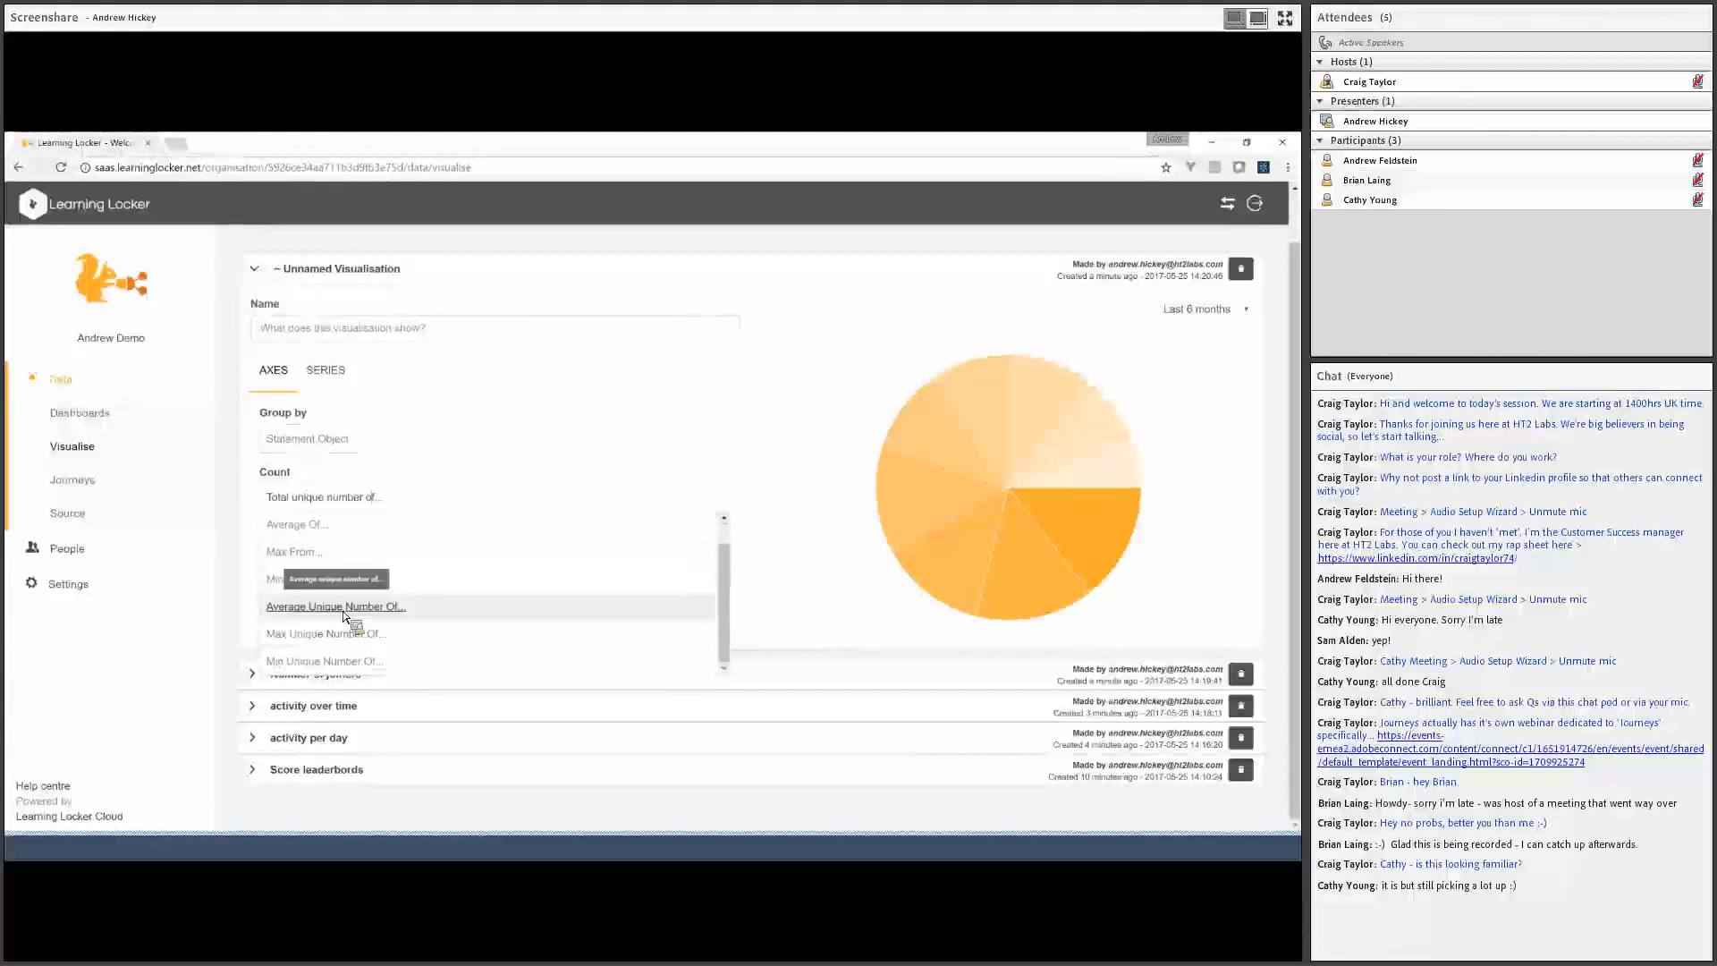
{"action": "left_click", "coordinate": [306, 552]}
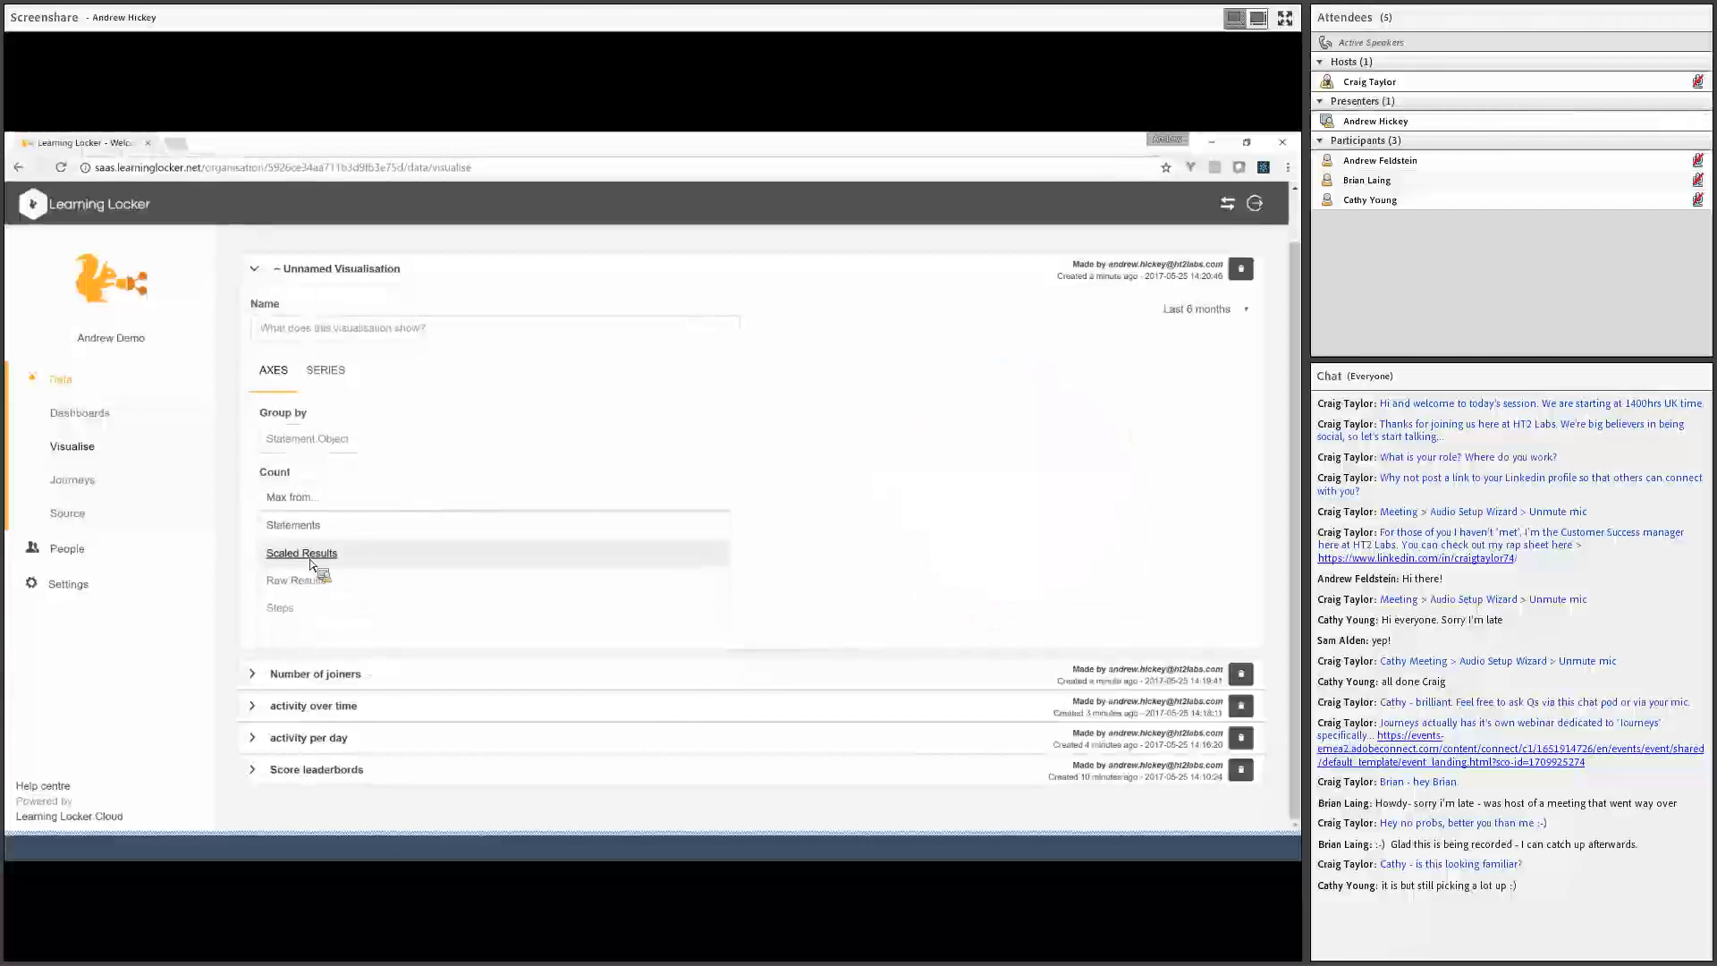
{"action": "left_click", "coordinate": [308, 554]}
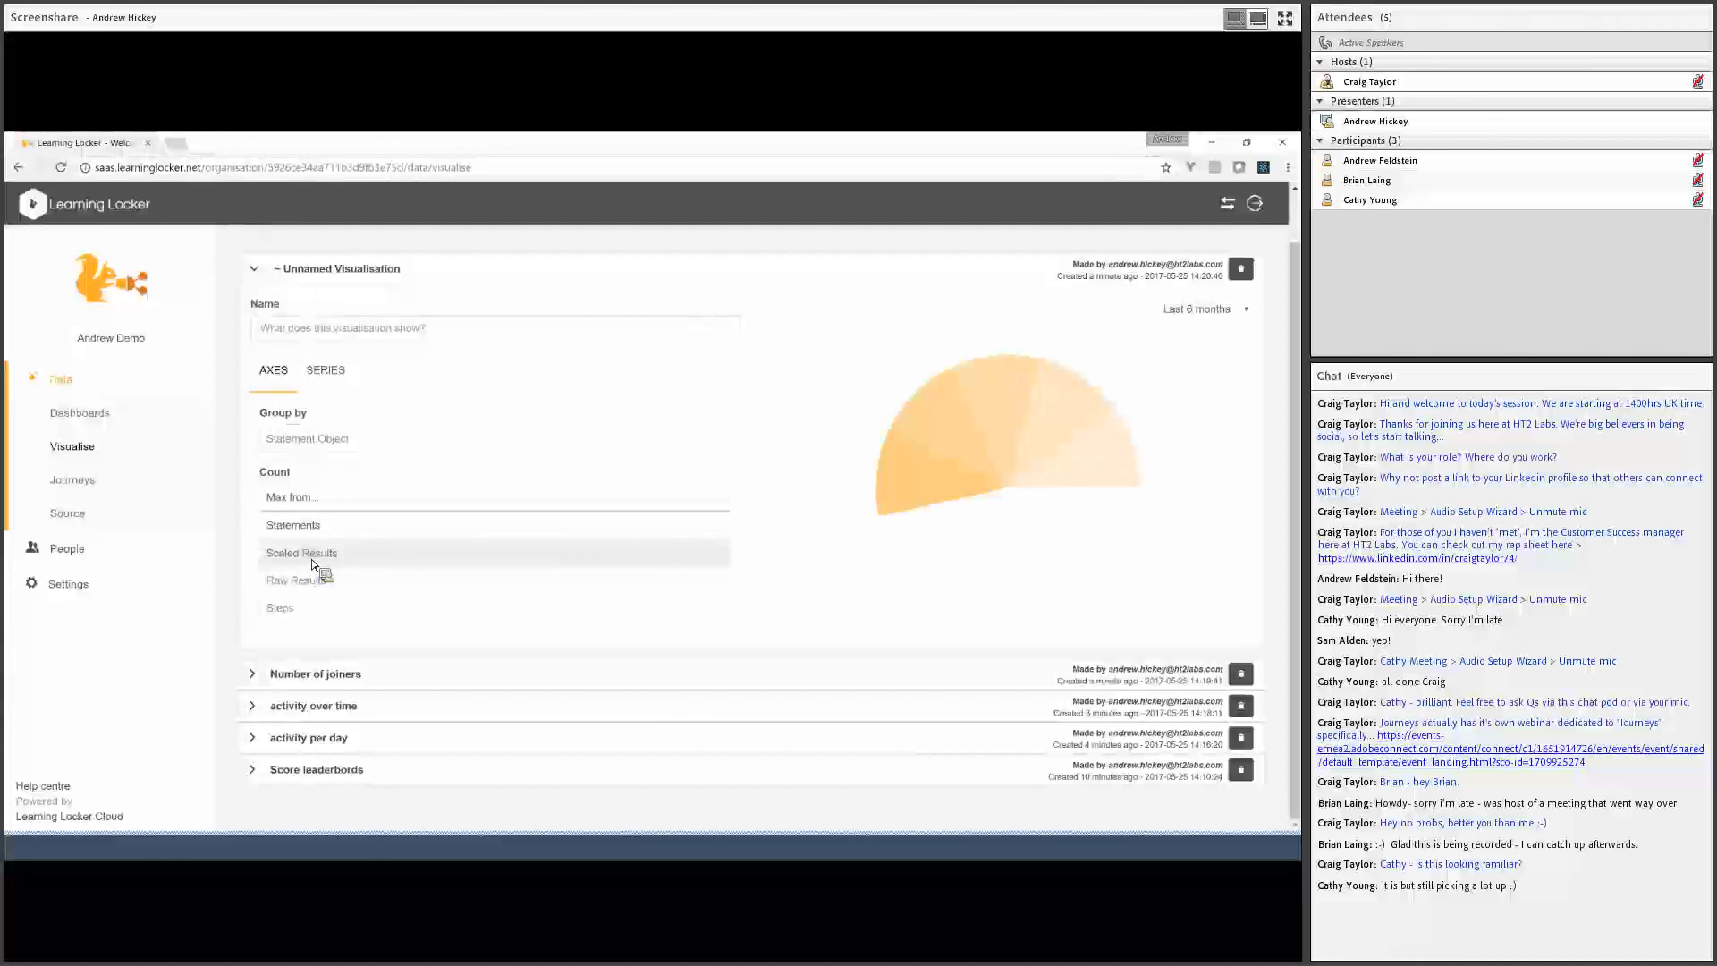
Set the pie chart's Count to Average of Raw Results and inspect a slice's details
{"action": "mouse_move", "coordinate": [1158, 546]}
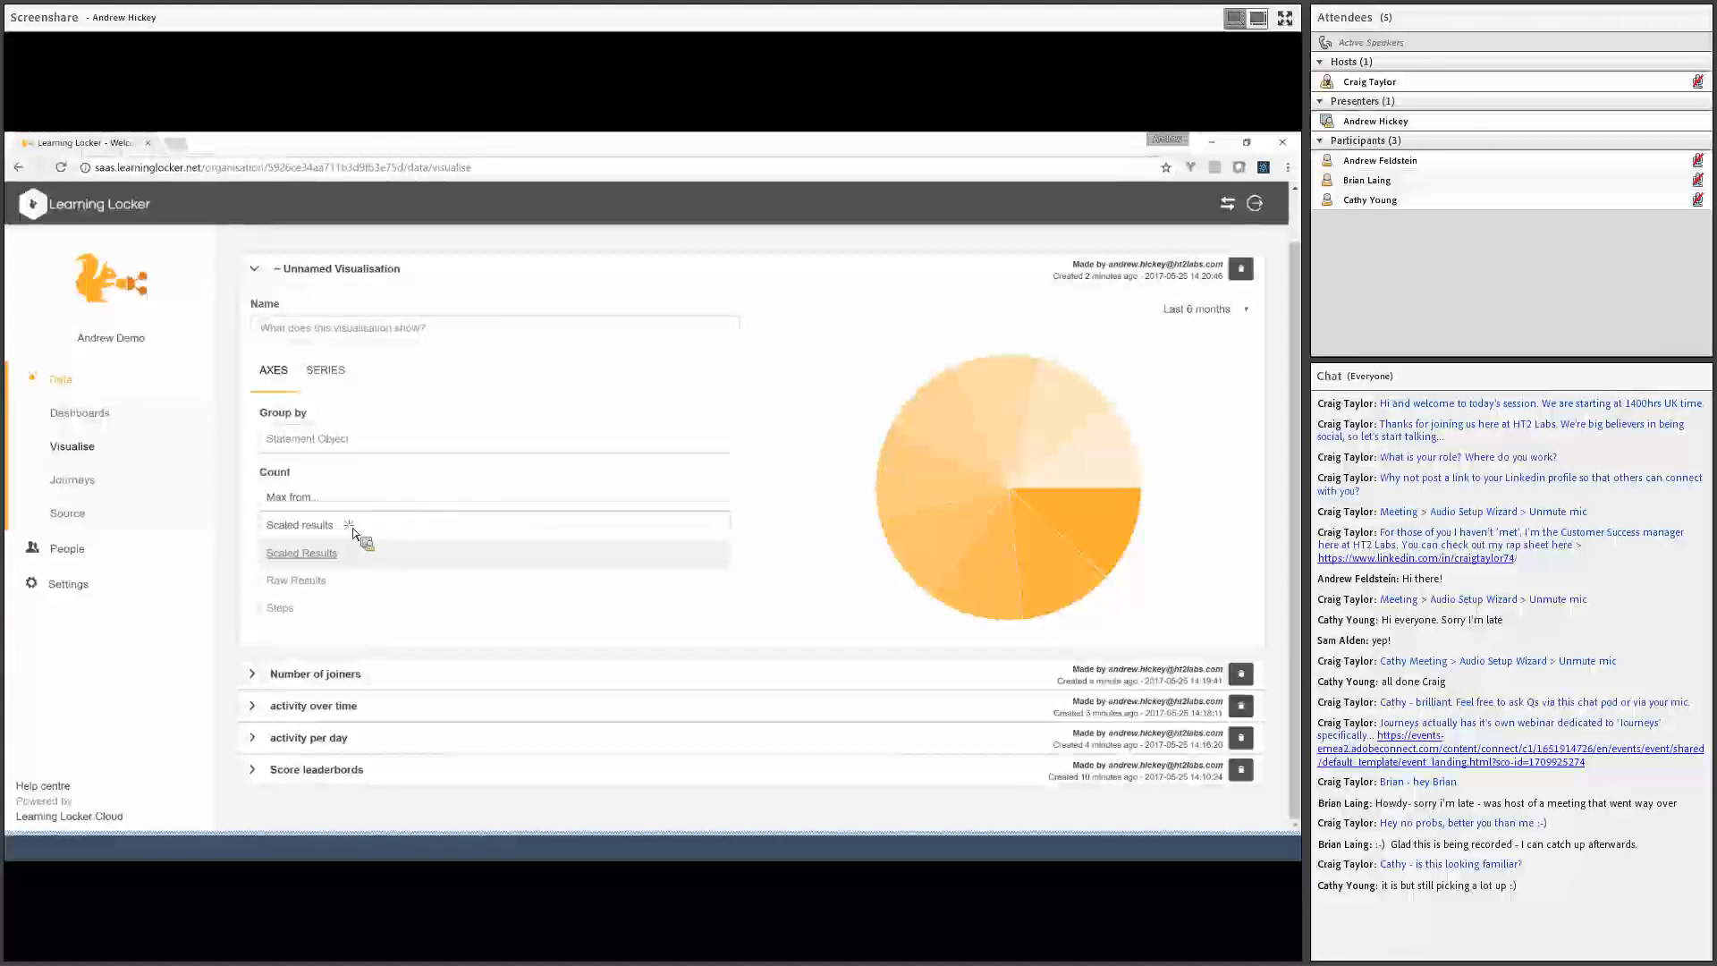
{"action": "left_click", "coordinate": [331, 587]}
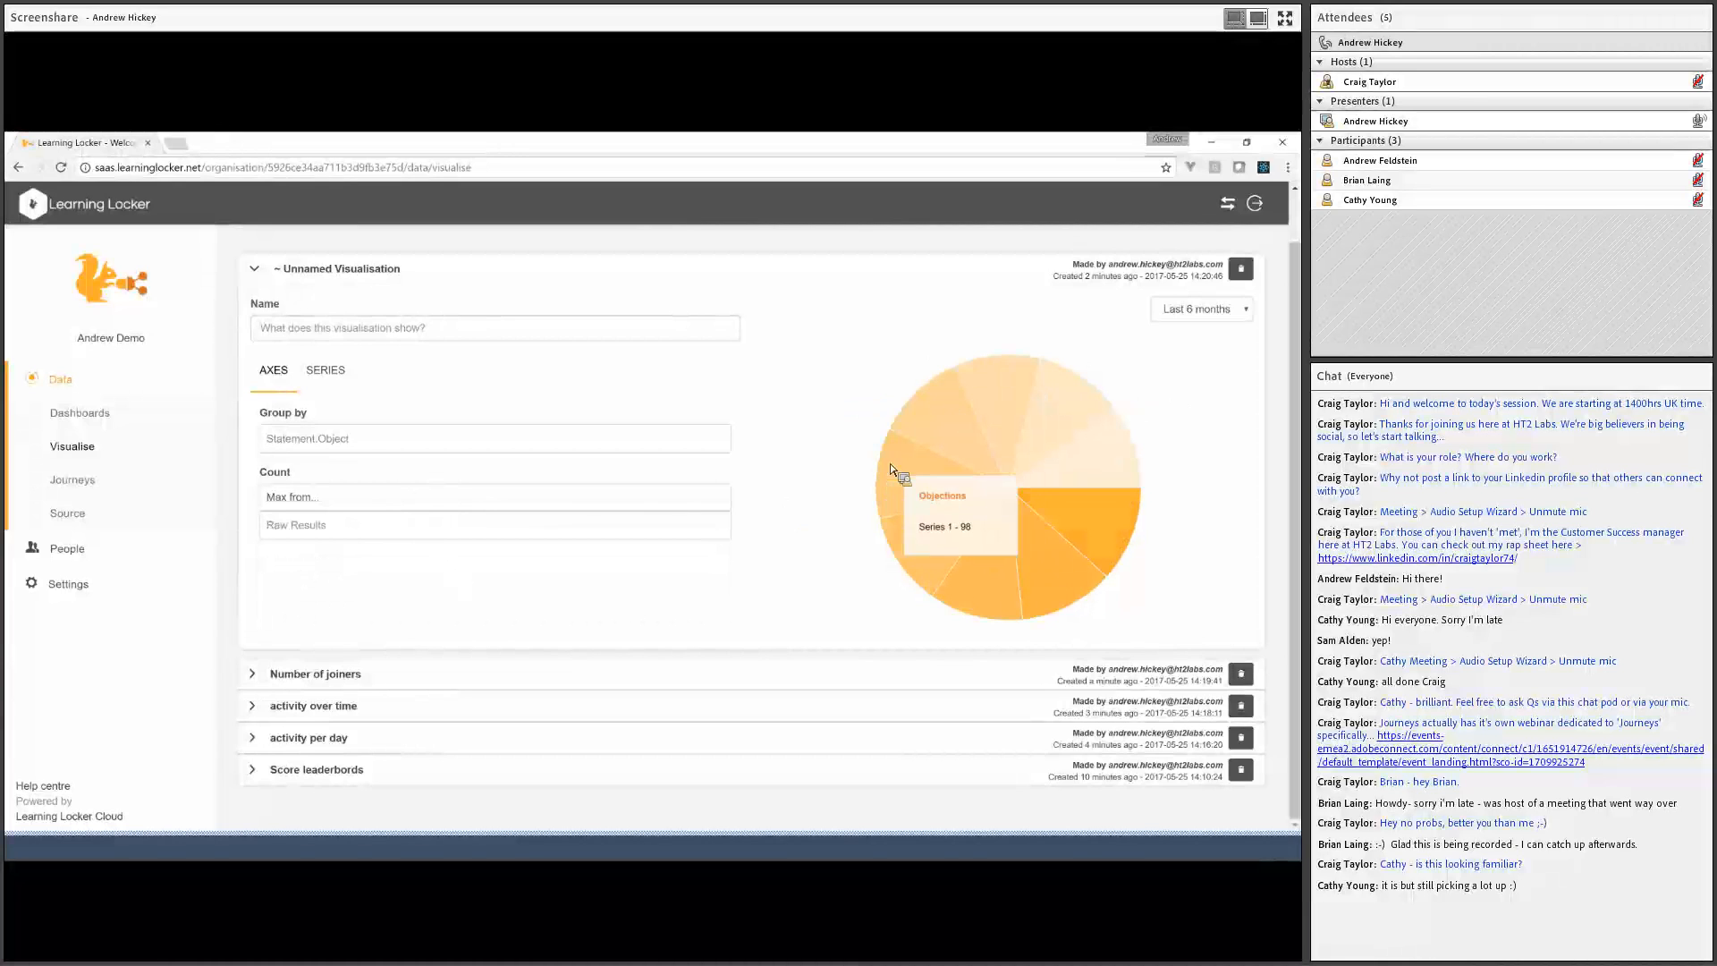
{"action": "left_click", "coordinate": [554, 525]}
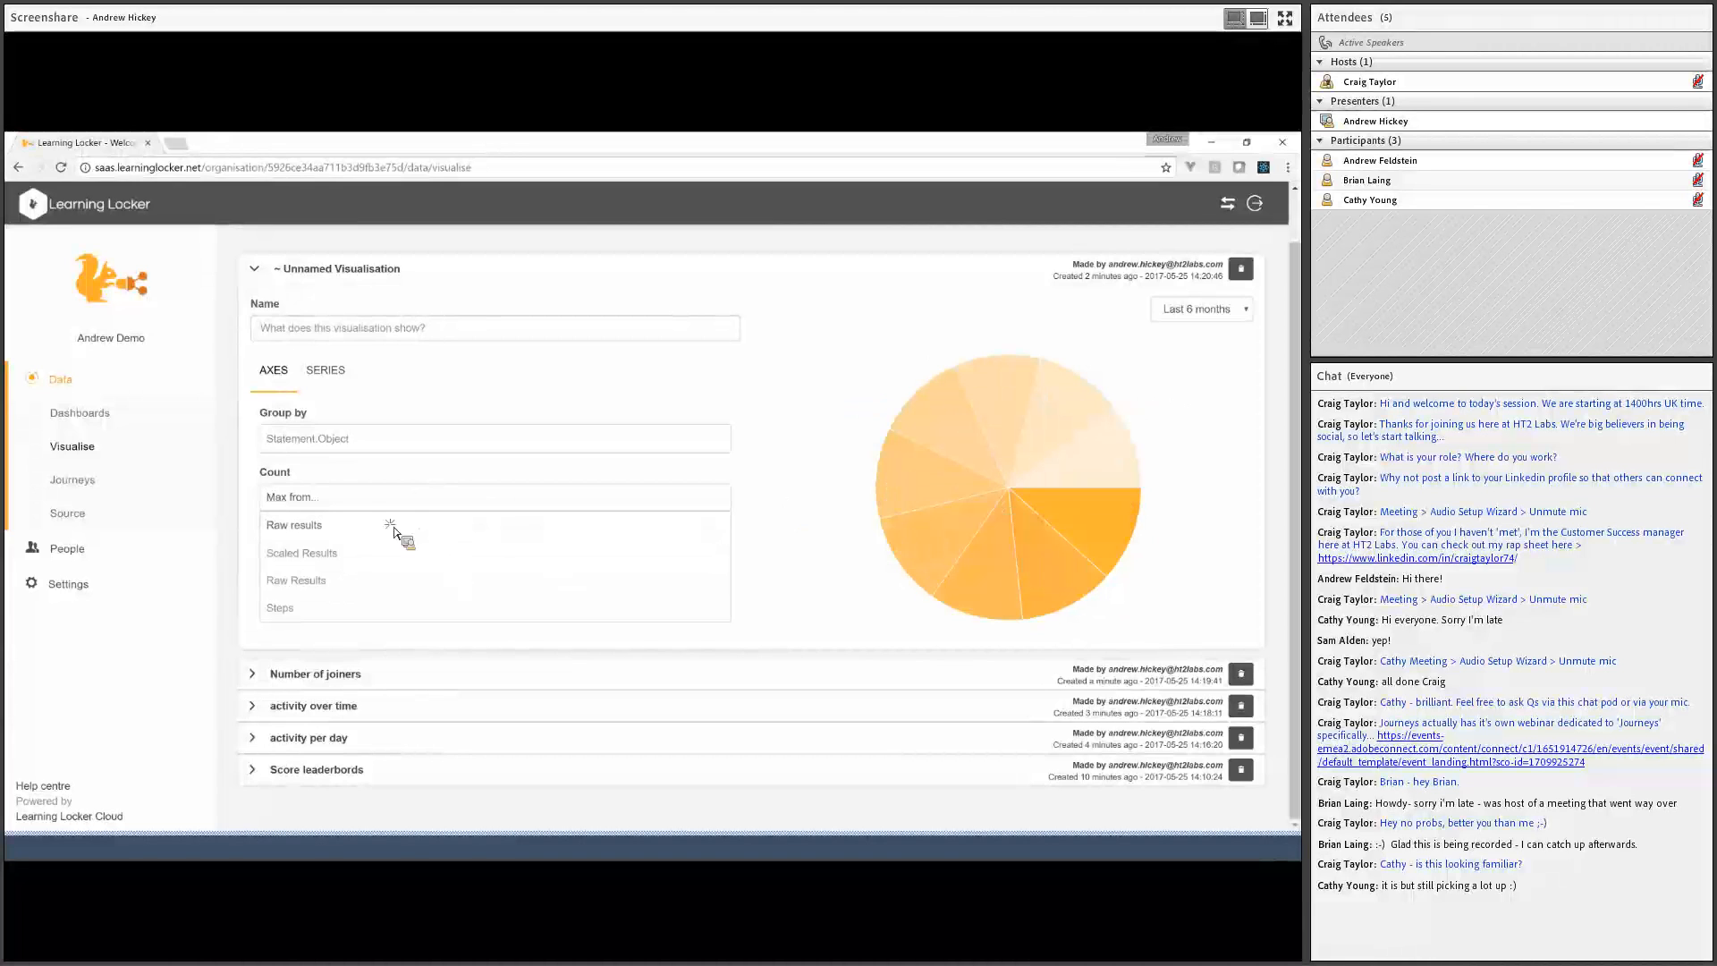
{"action": "left_click", "coordinate": [326, 496]}
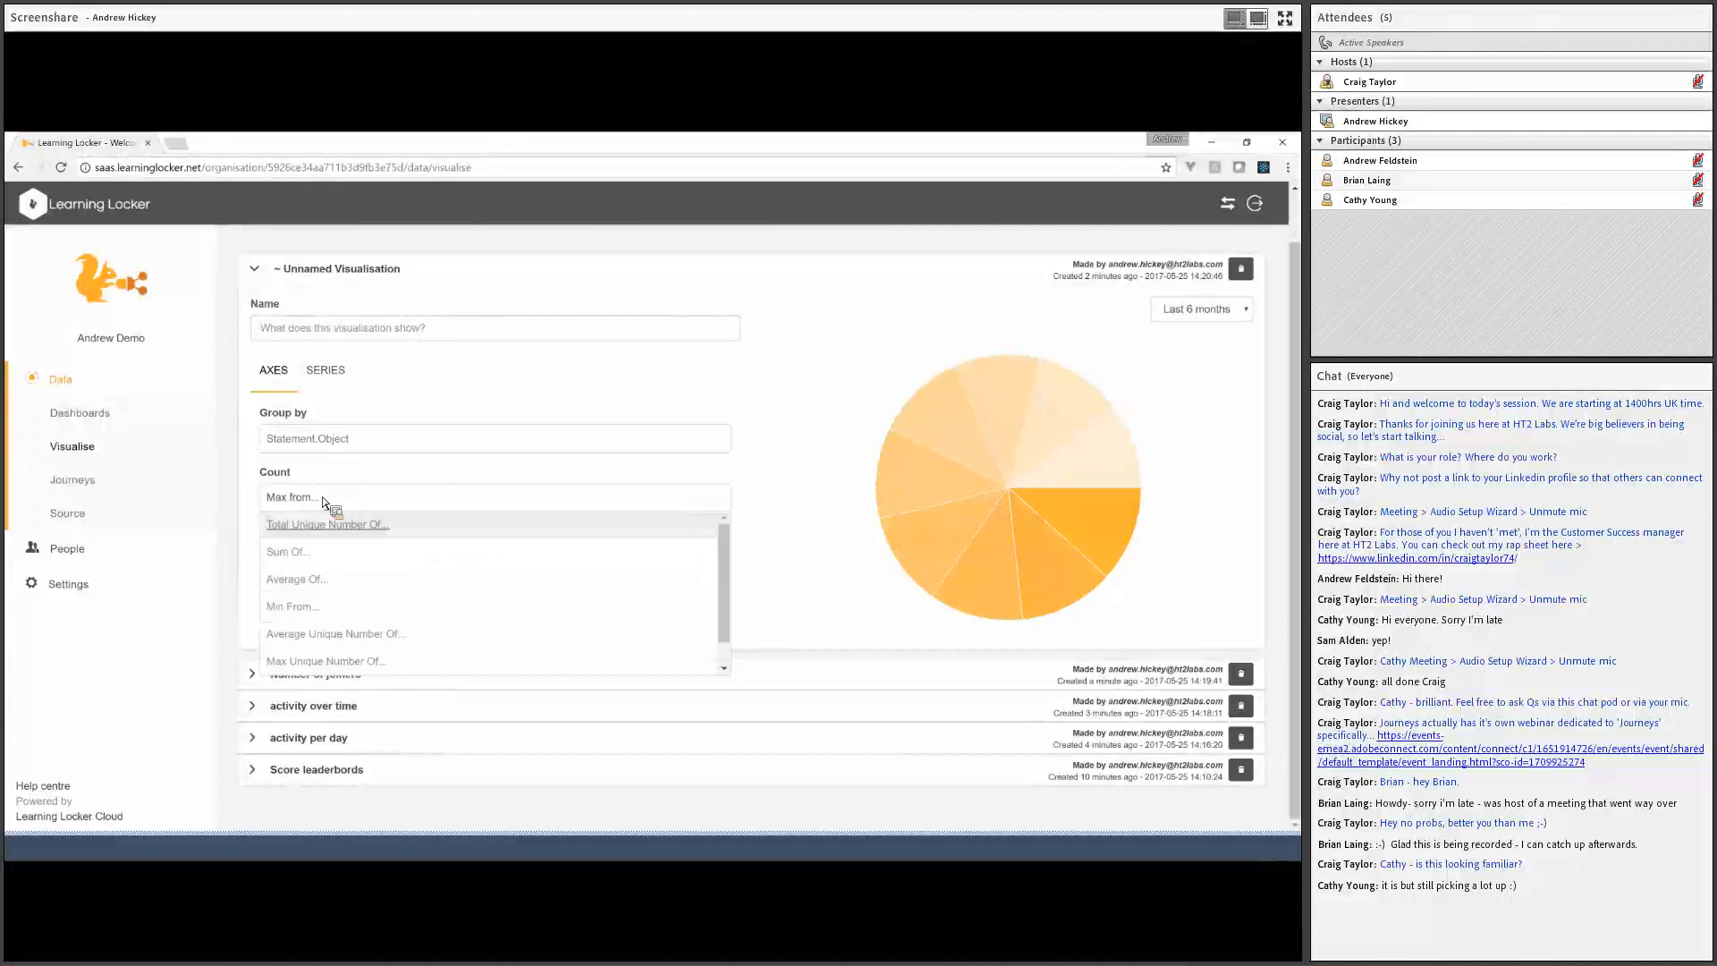
{"action": "left_click", "coordinate": [318, 583]}
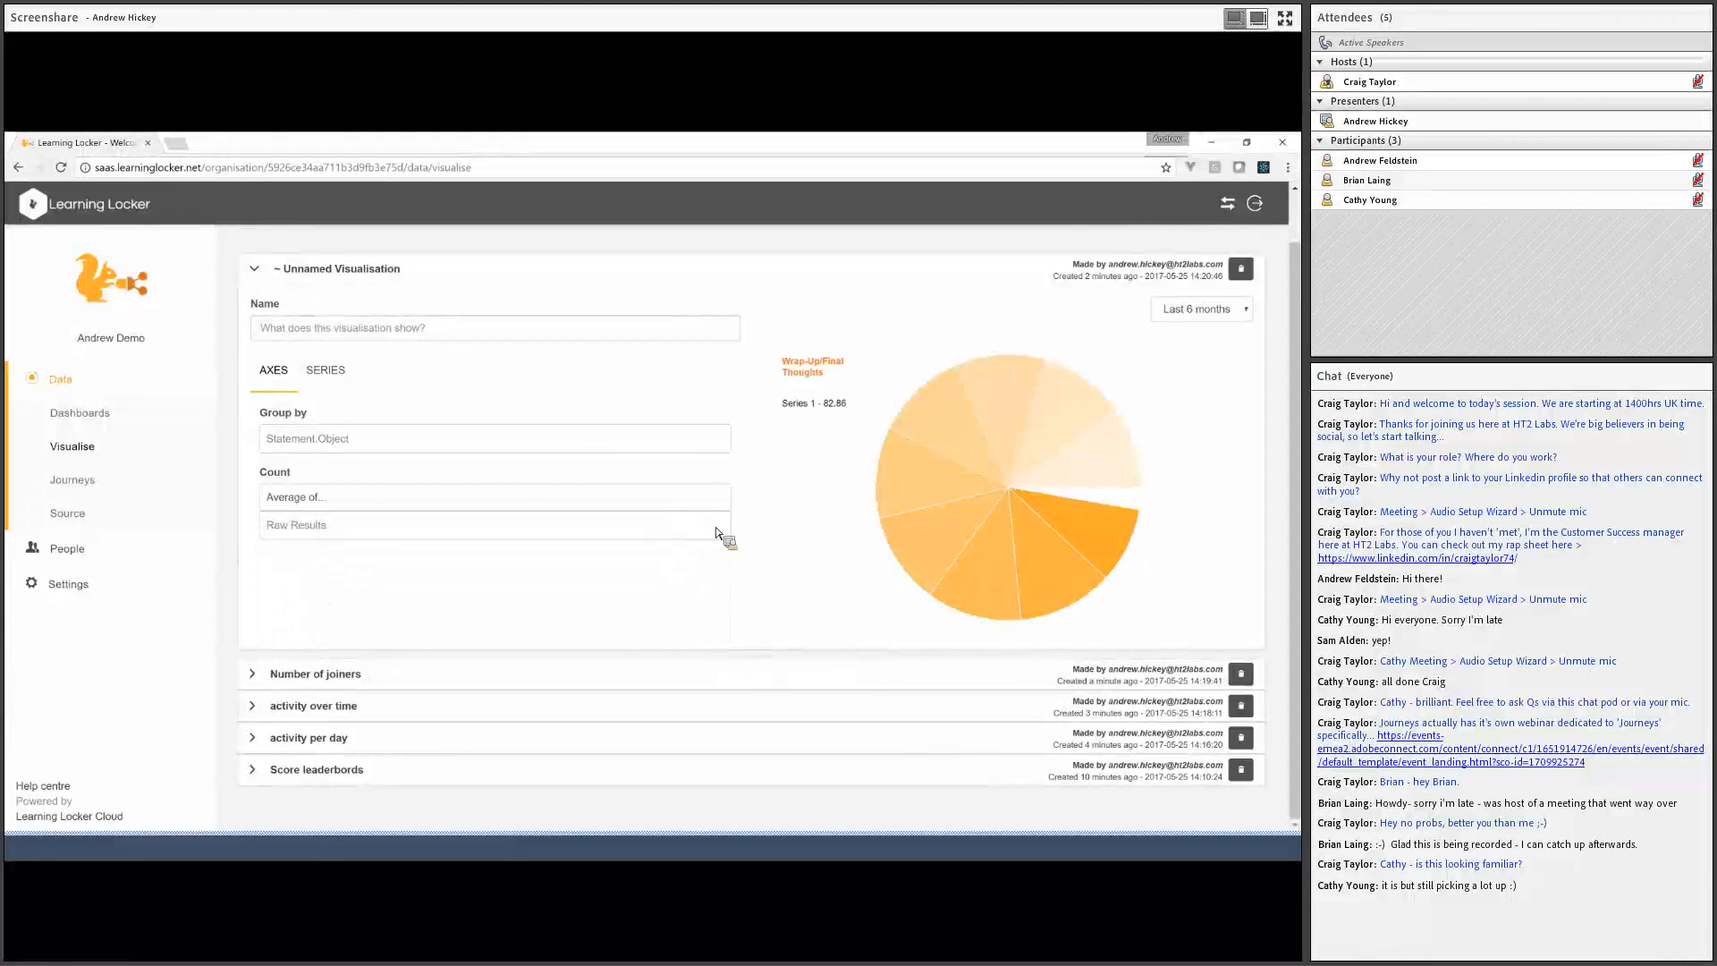
{"action": "mouse_move", "coordinate": [1068, 535]}
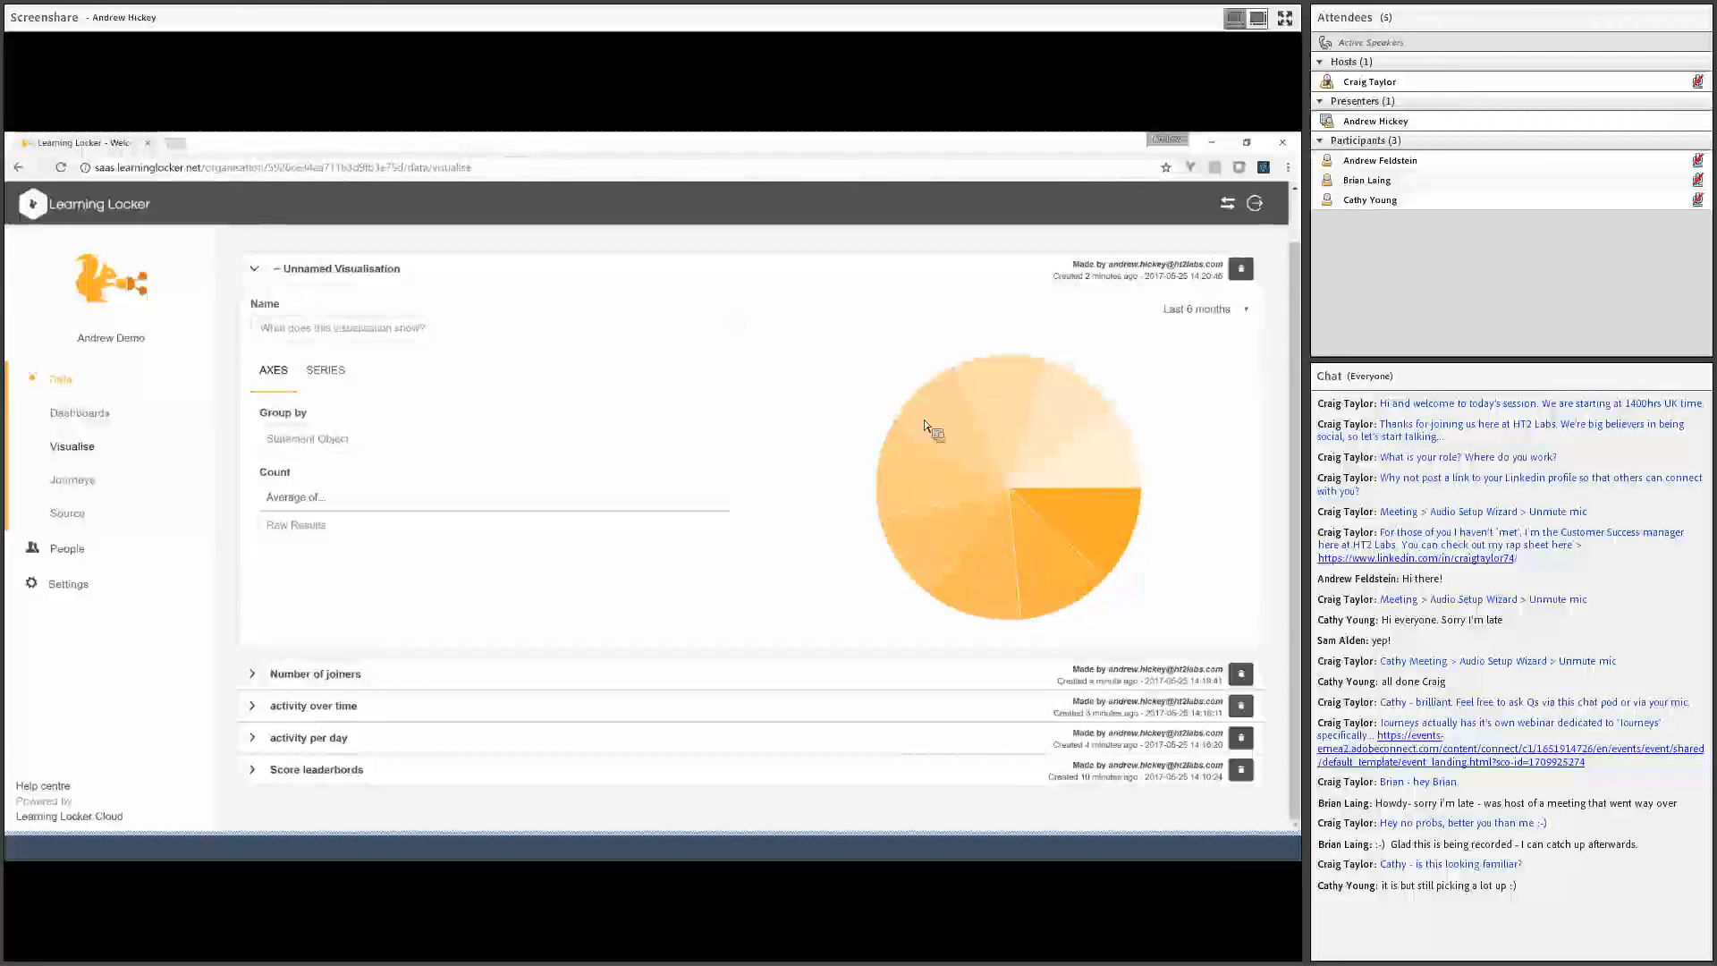
Collapse and reopen the unnamed pie visualisation, and name it "Average score per course"
{"action": "scroll", "coordinate": [764, 416], "scroll_direction": "up", "scroll_amount": 1}
{"action": "left_click", "coordinate": [759, 341]}
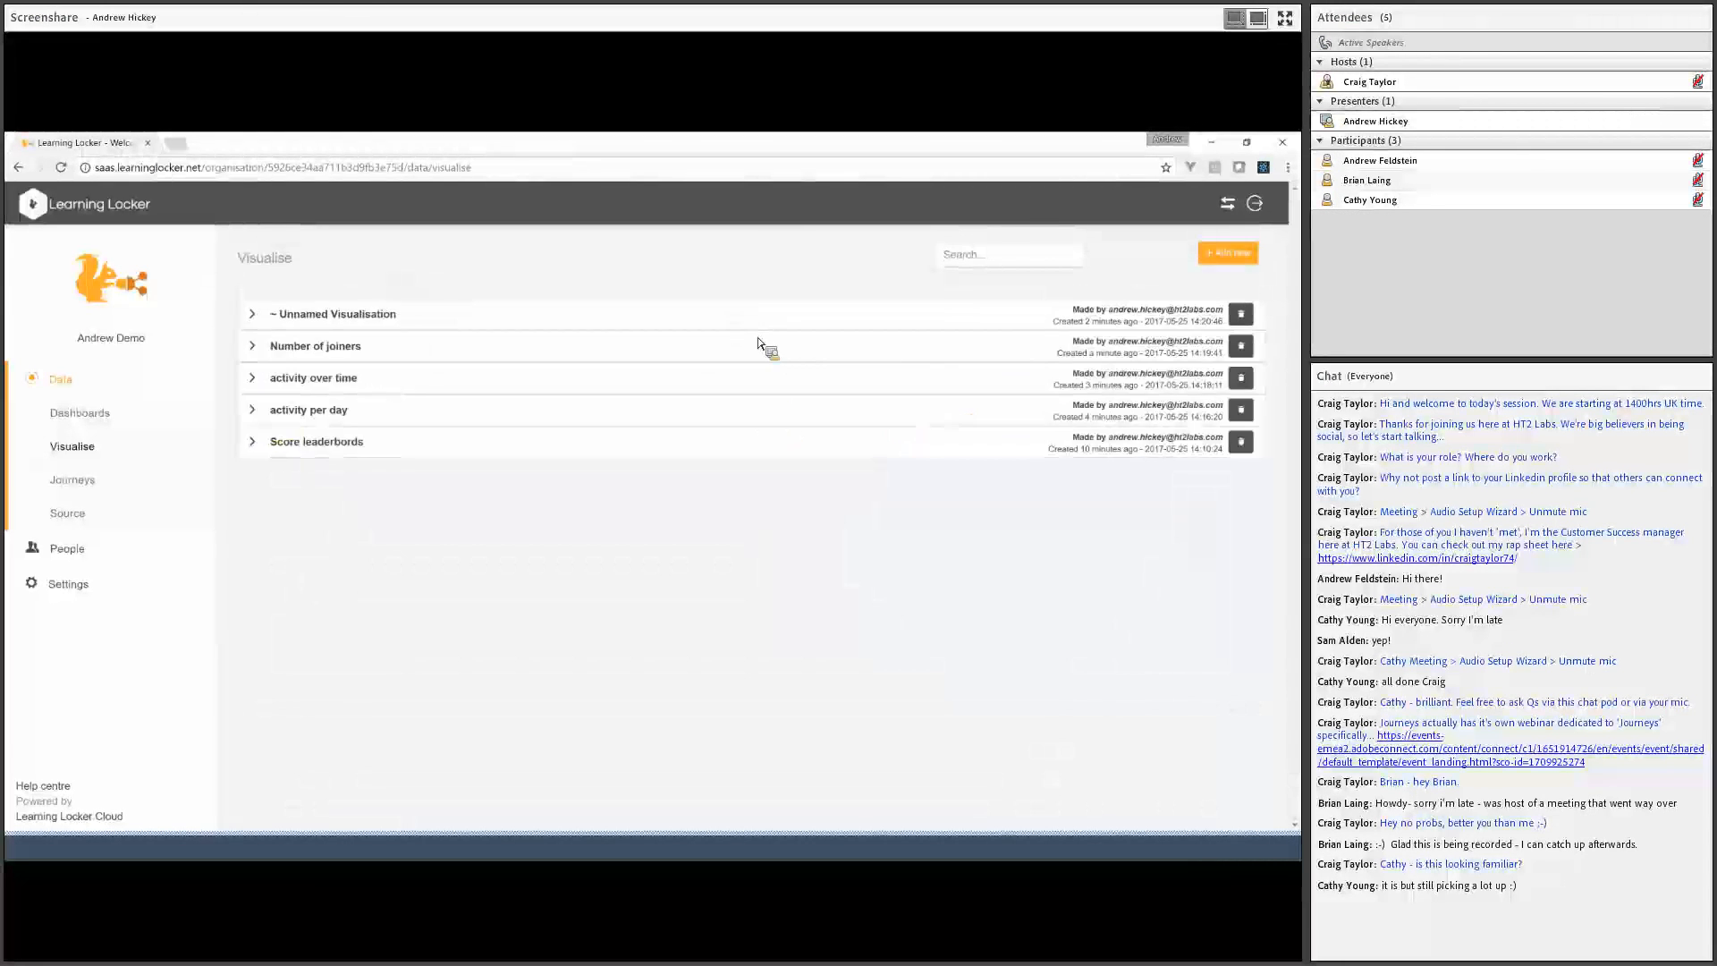
{"action": "left_click", "coordinate": [490, 323]}
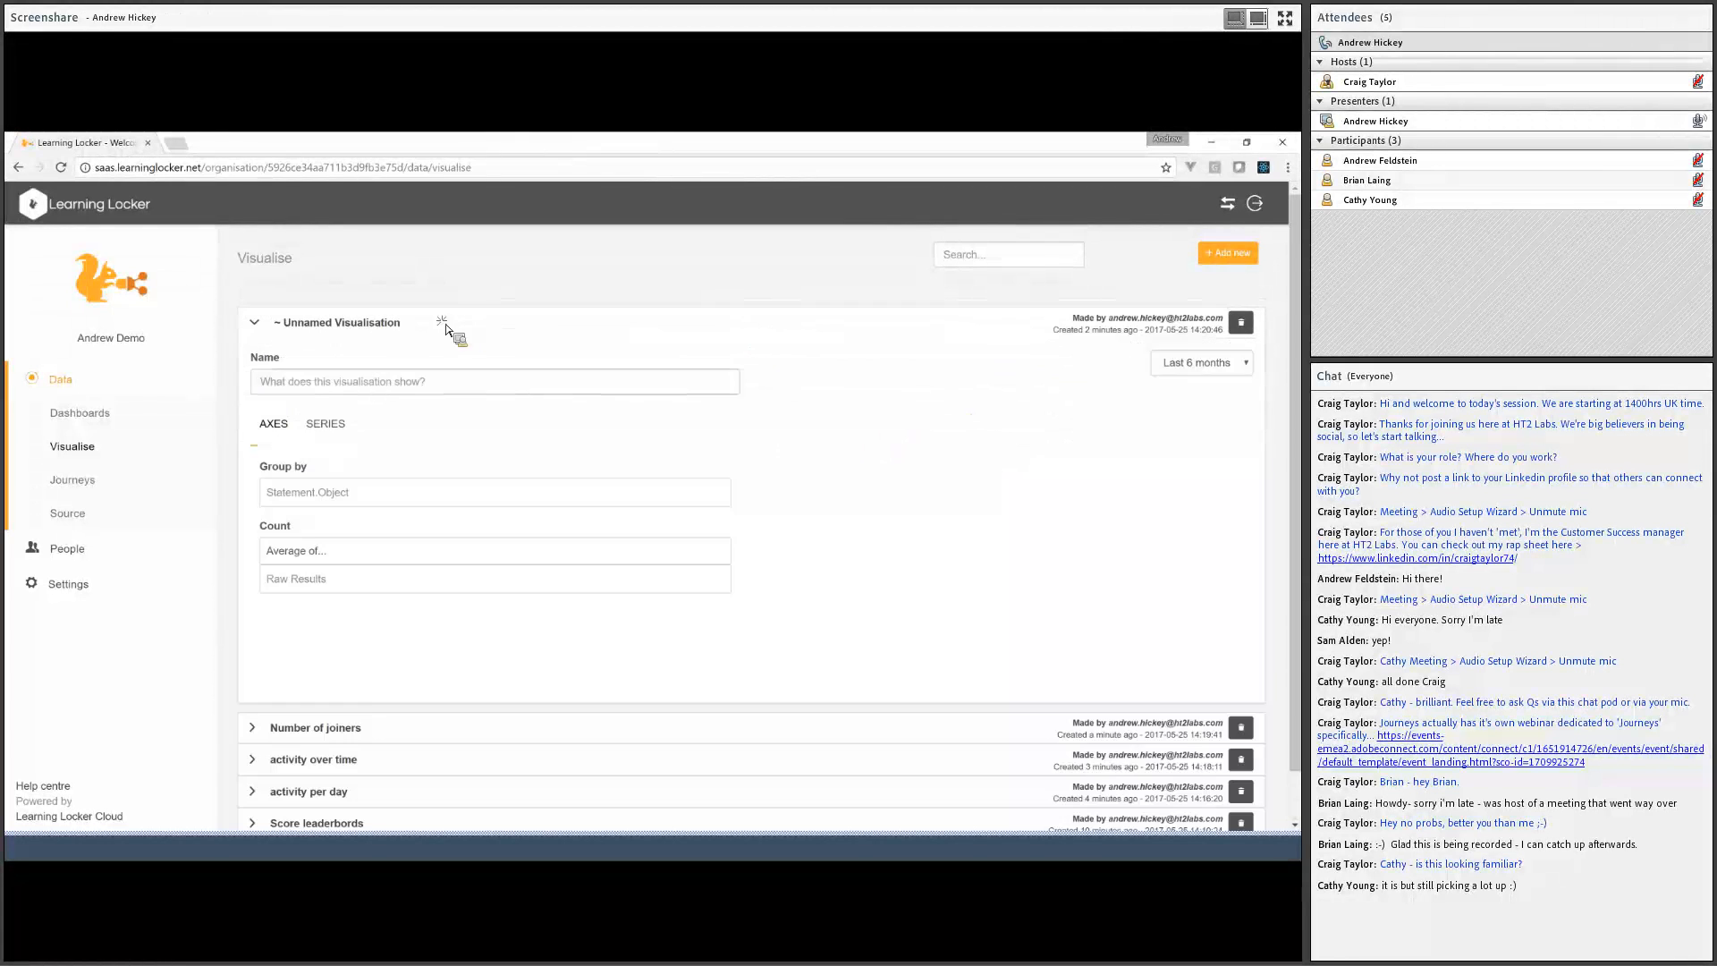
{"action": "type", "text": "Average score per course"}
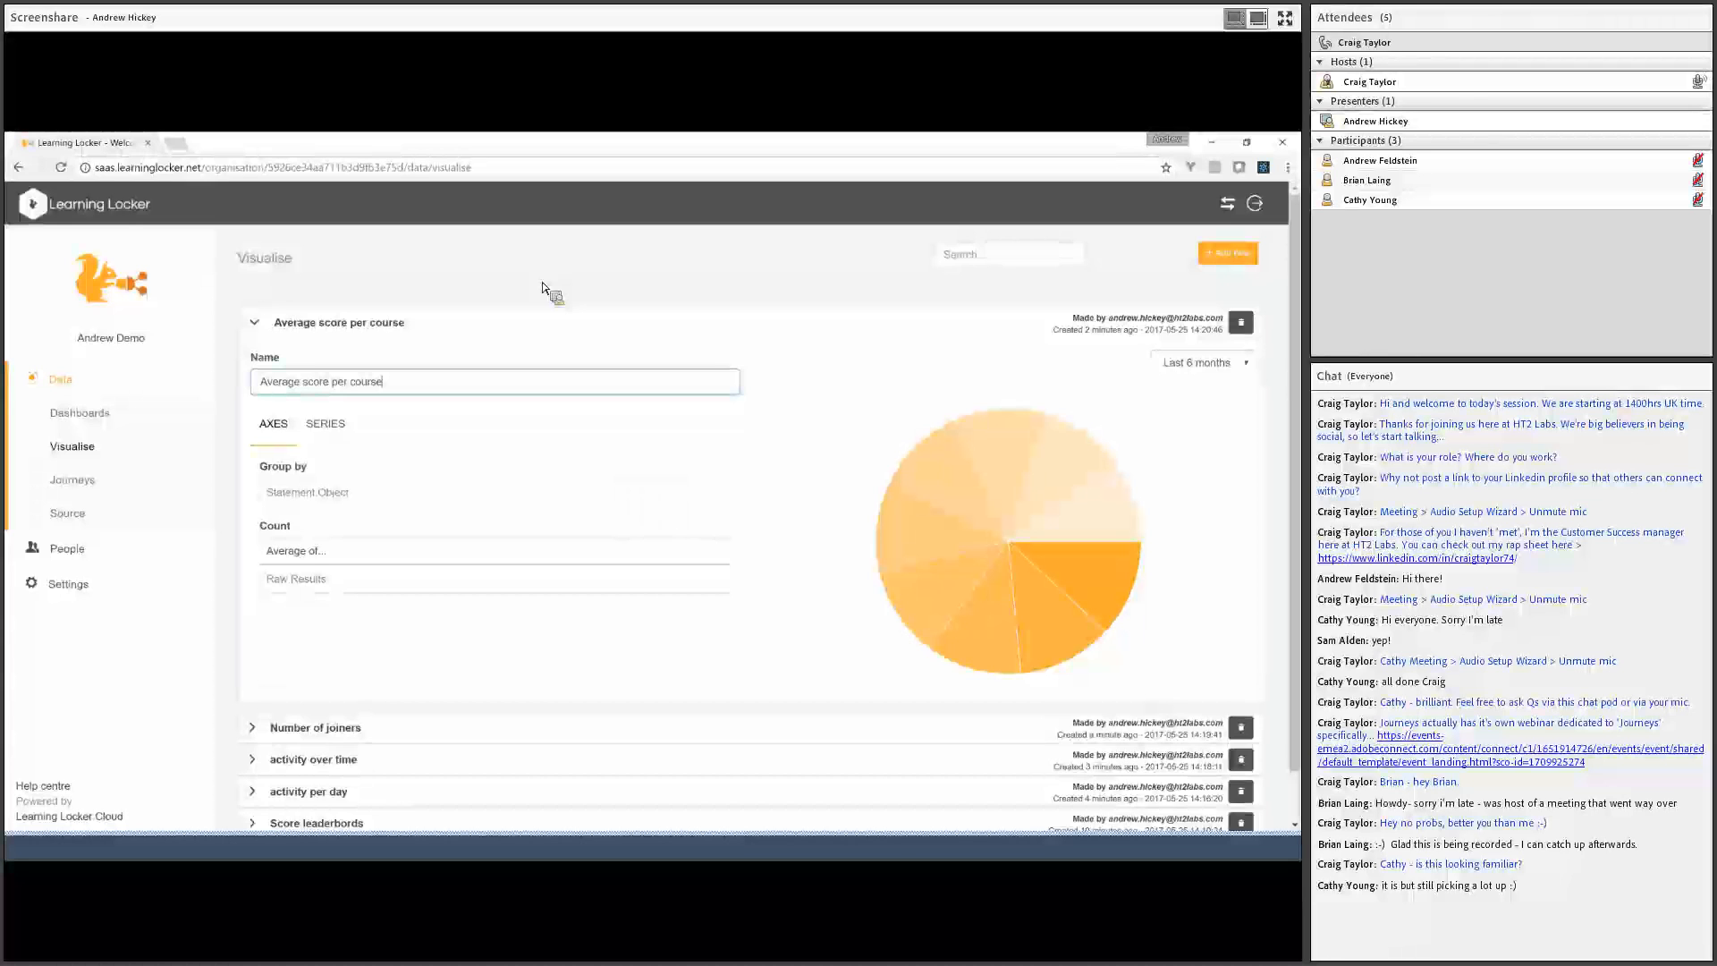
{"action": "scroll", "coordinate": [543, 289], "scroll_direction": "down", "scroll_amount": 1}
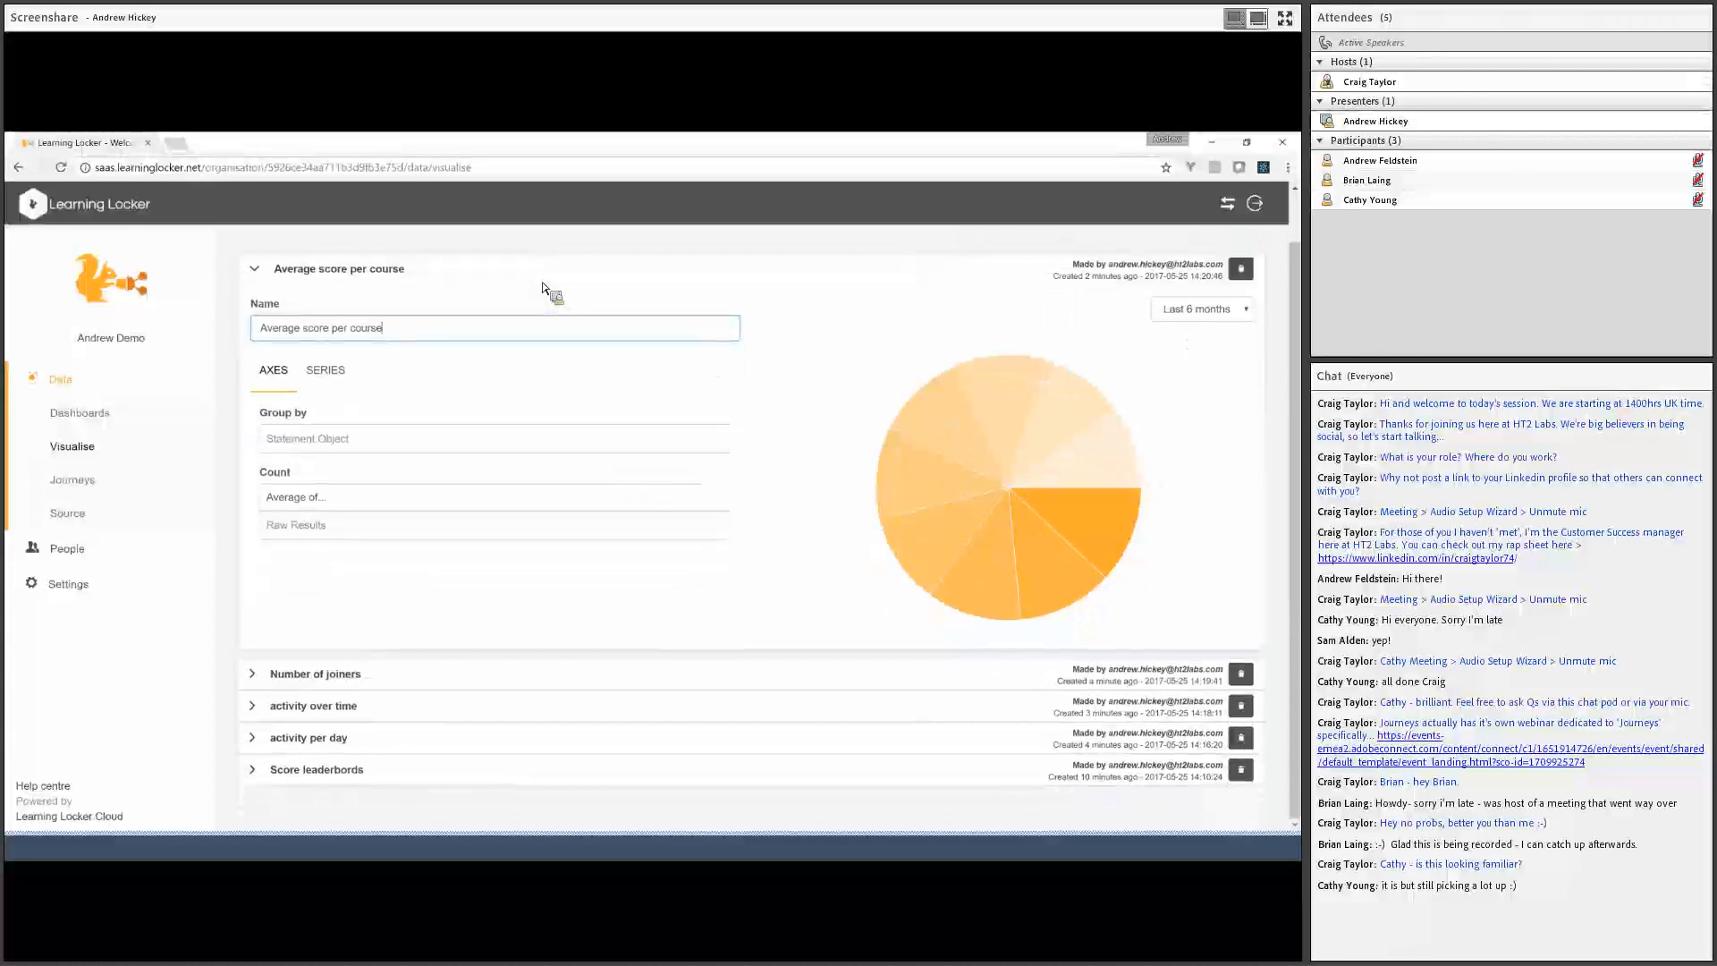